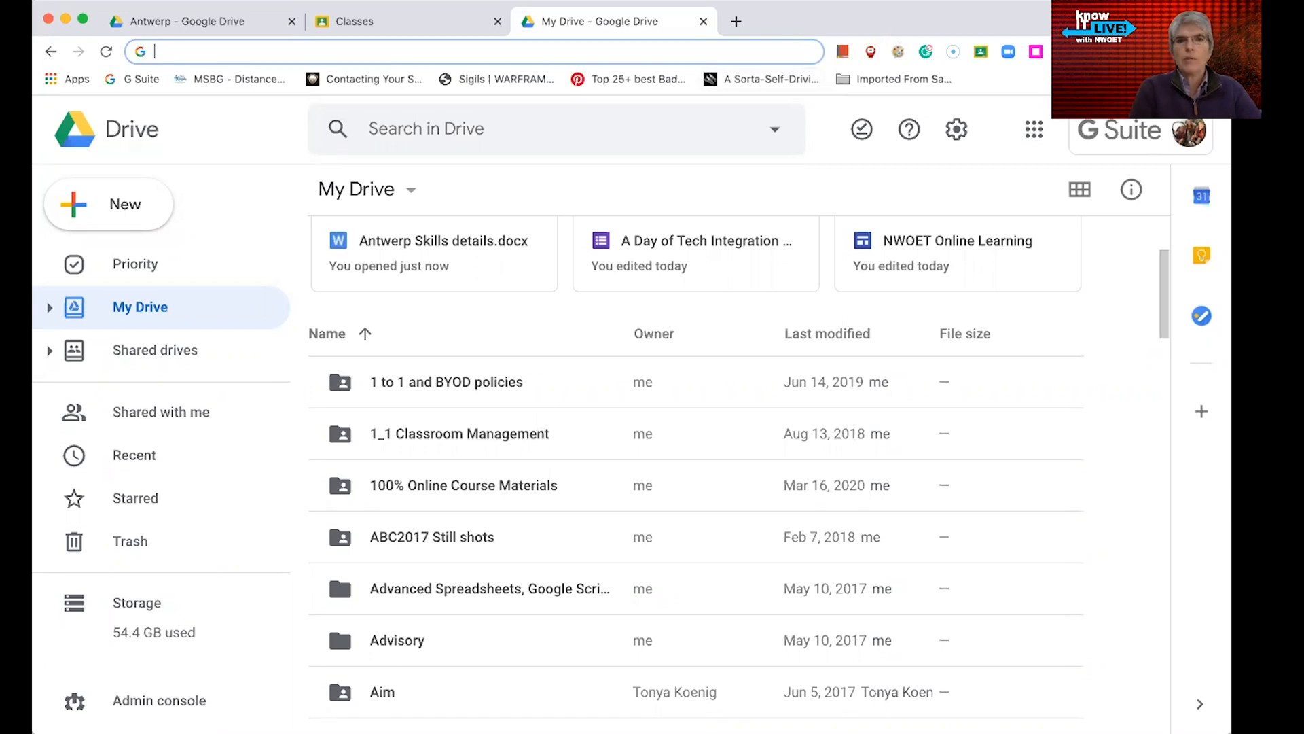
- Examine the types of items that can be newly created in Drive, including the additional types
left_click(150, 209)
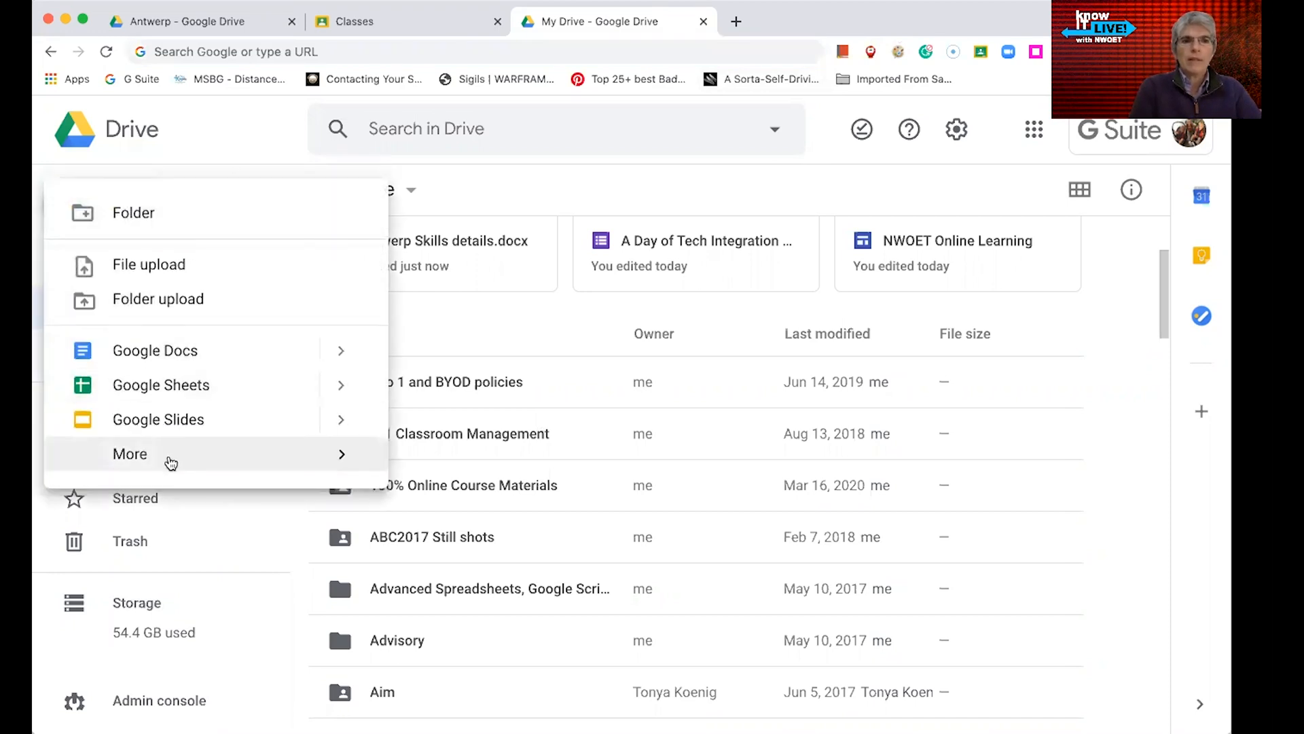
mouse_move(170, 459)
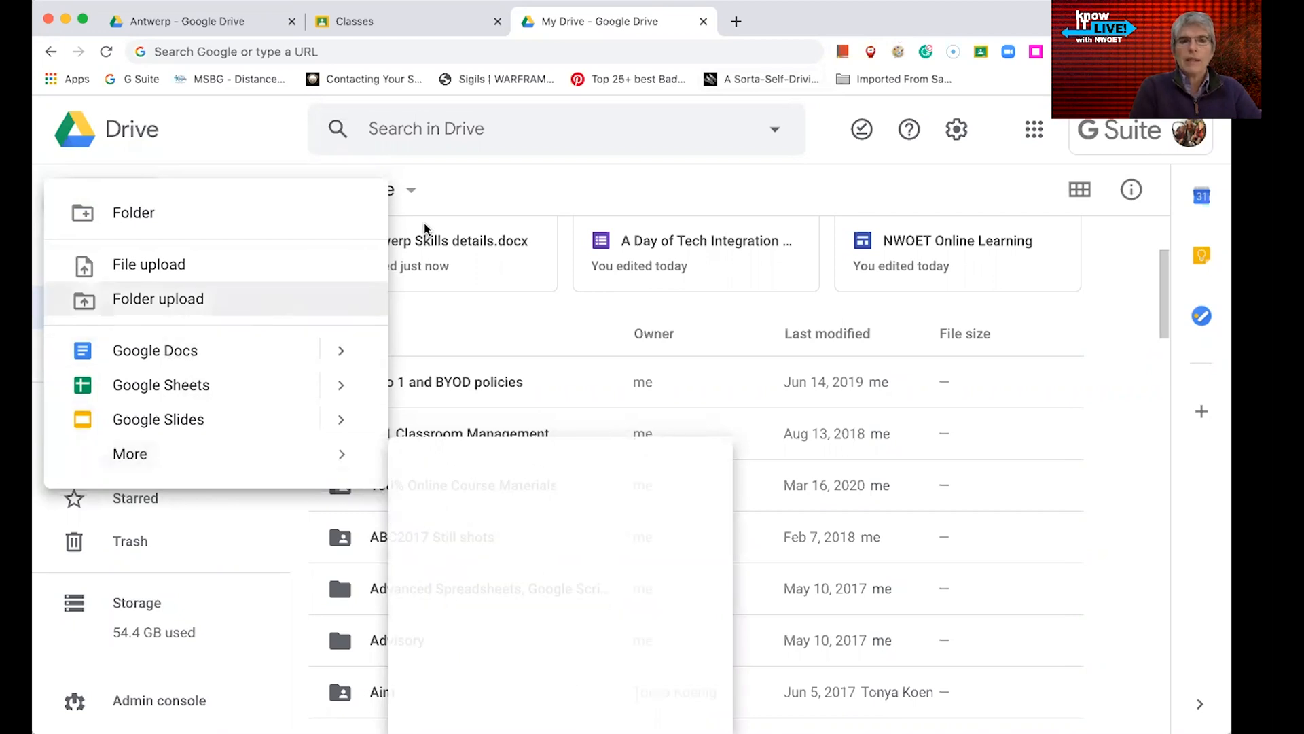
left_click(252, 124)
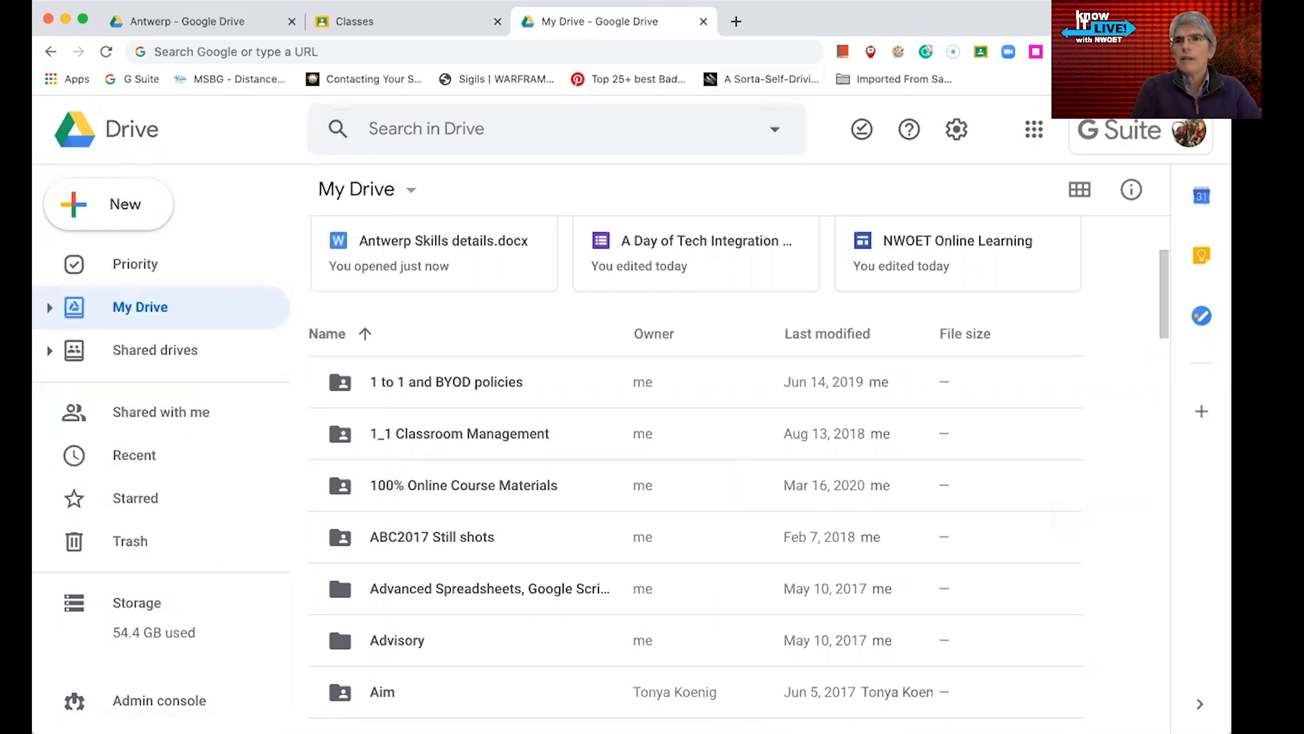
- Open Google Docs in a new tab from the Google apps list
left_click(1035, 129)
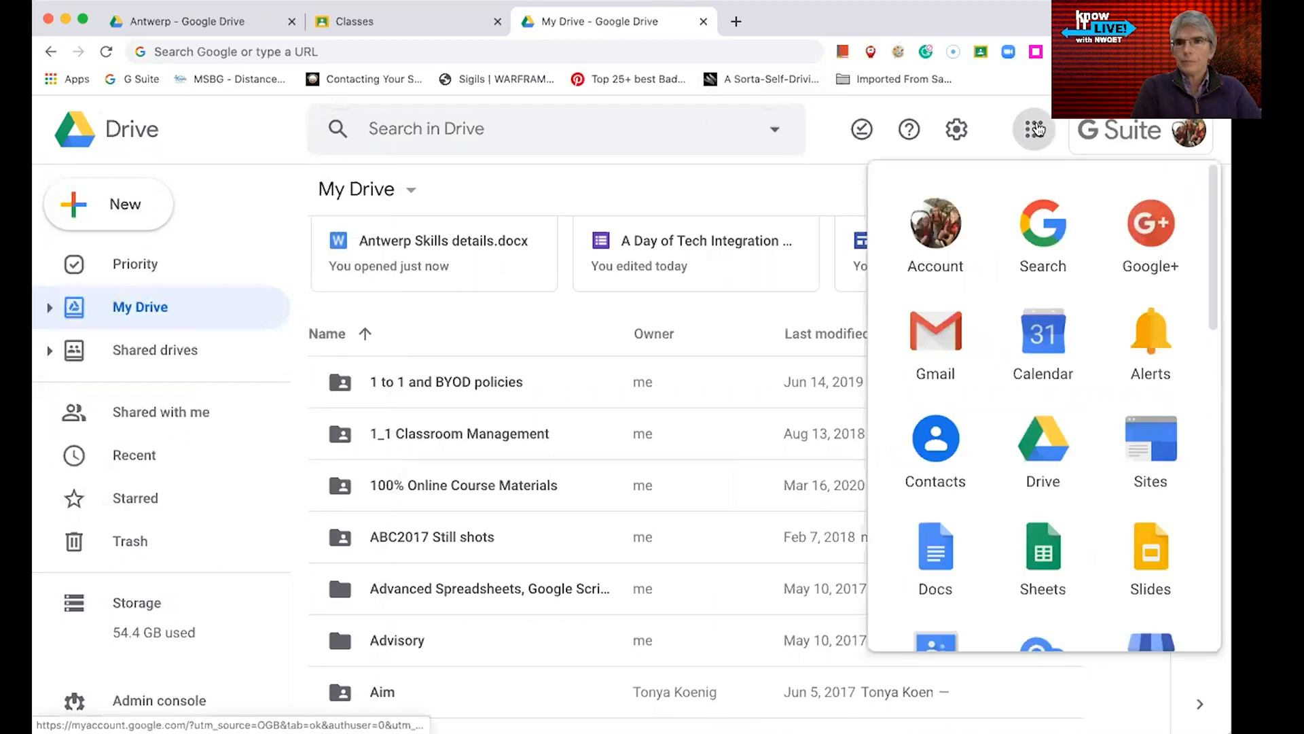
scroll(1043, 300, "down", 2)
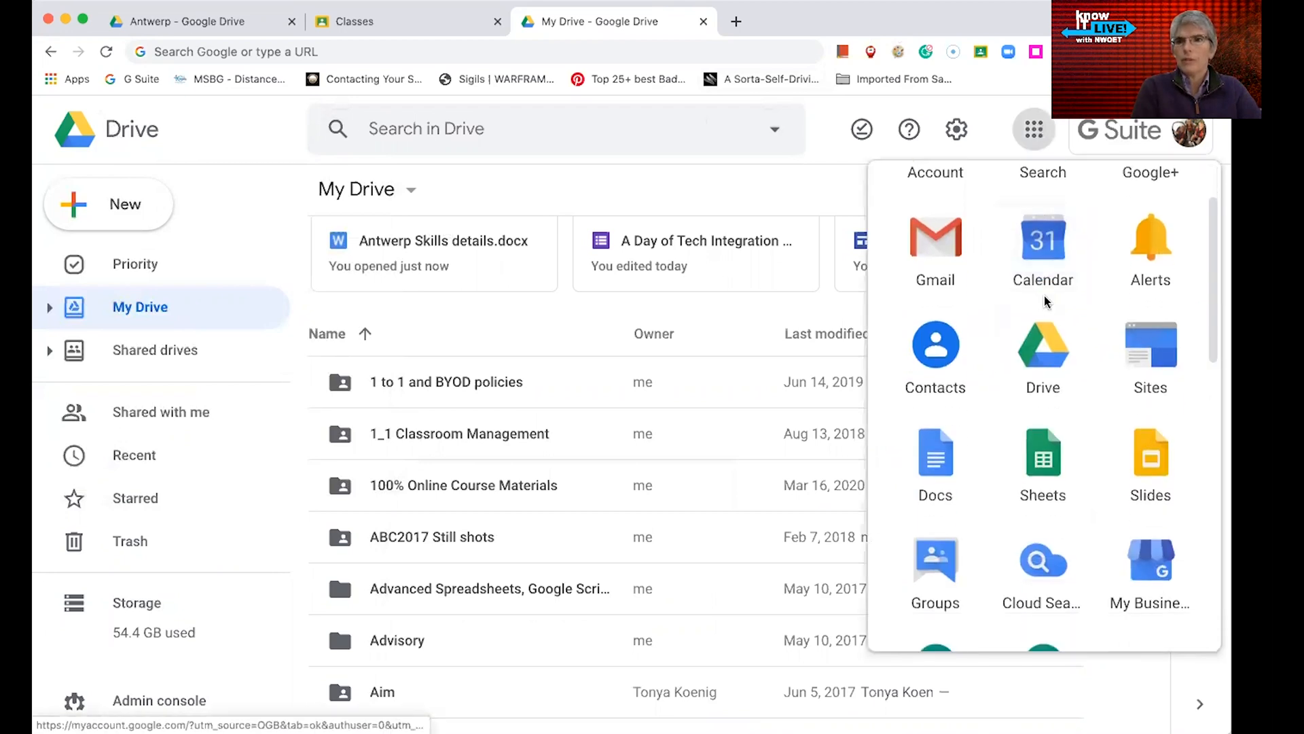
scroll(1045, 302, "down", 3)
scroll(1045, 303, "down", 1)
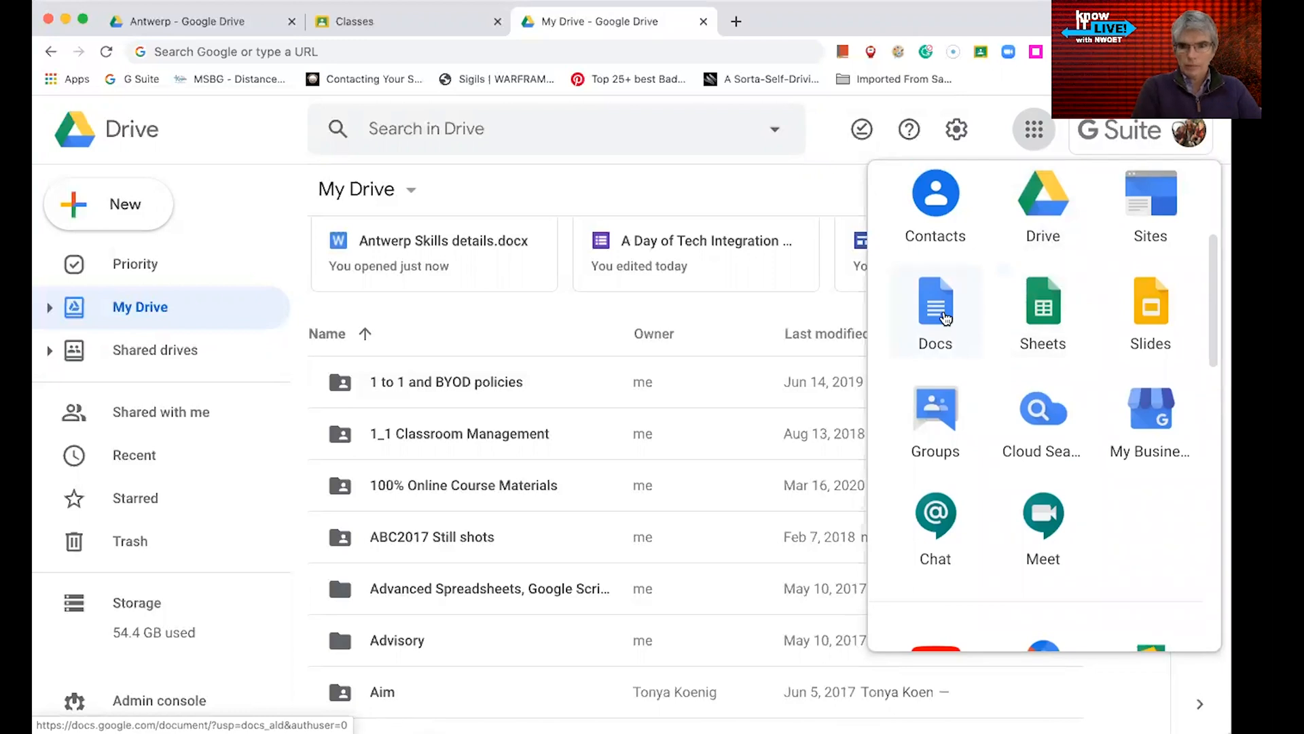
left_click(946, 318)
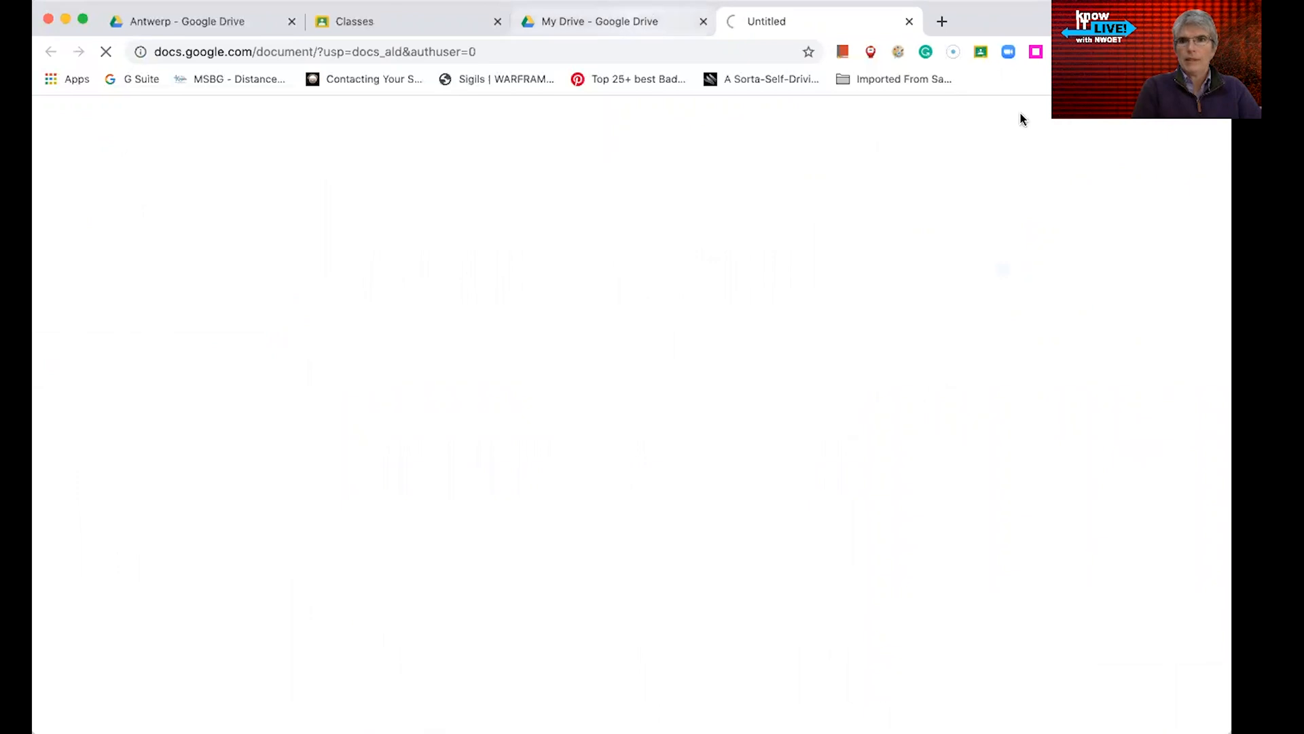
- Return to My Drive and look through the available Google apps, from Gmail down to YouTube and Maps
left_click(632, 16)
left_click(1034, 129)
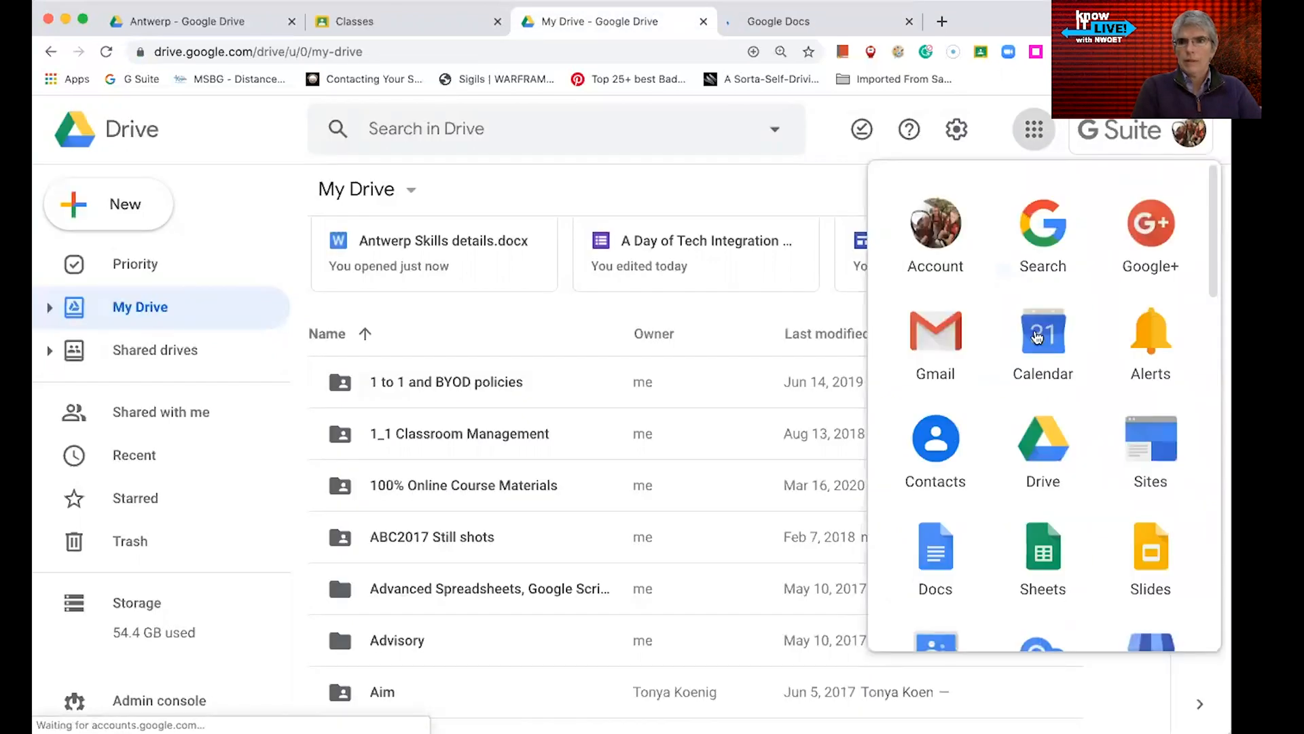
scroll(1039, 401, "down", 2)
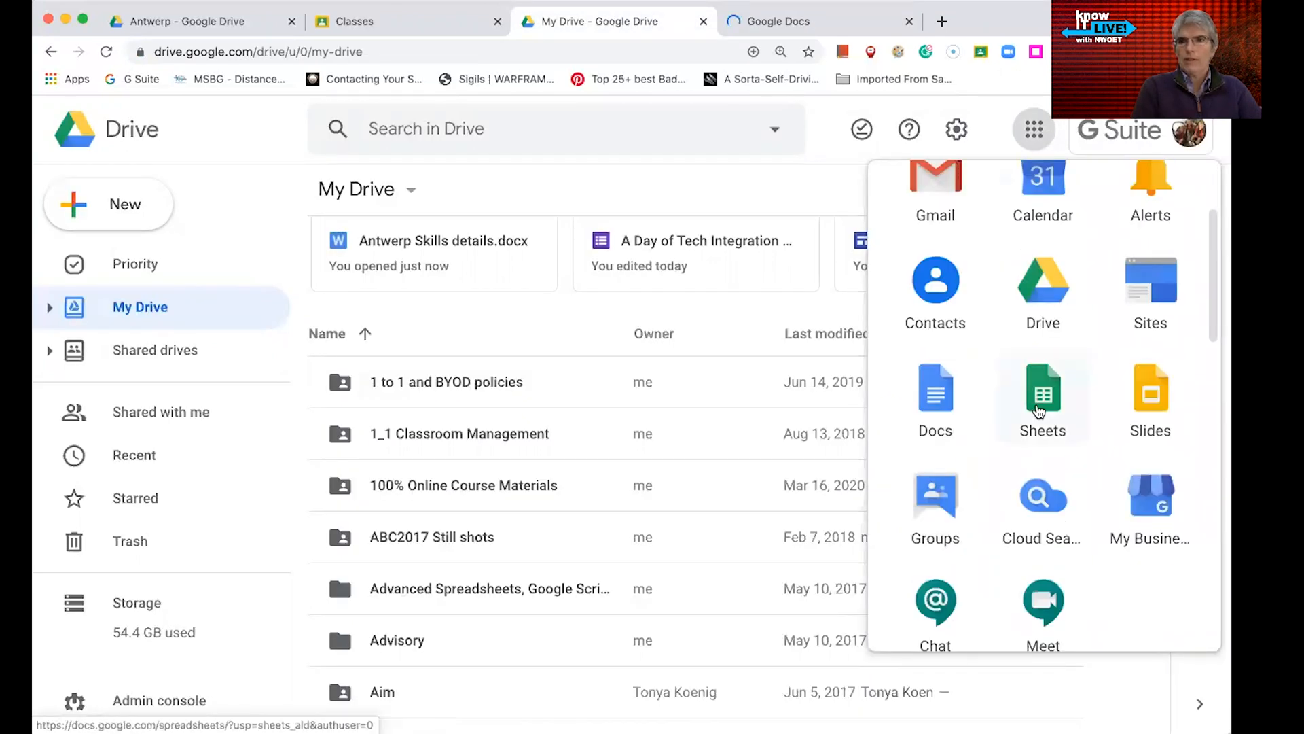
scroll(1039, 408, "down", 2)
scroll(1029, 449, "down", 4)
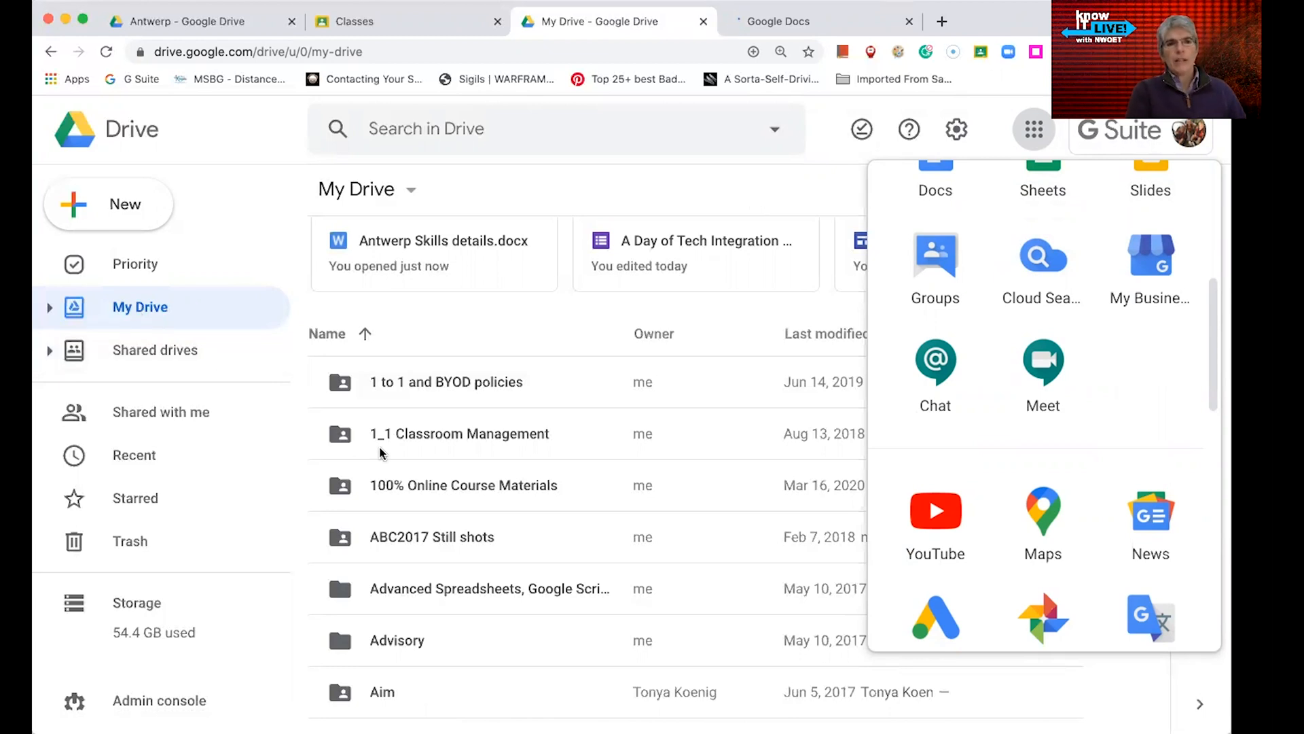
- Browse the folders in My Drive and open the self-owned Findlay City folder
scroll(380, 452, "down", 7)
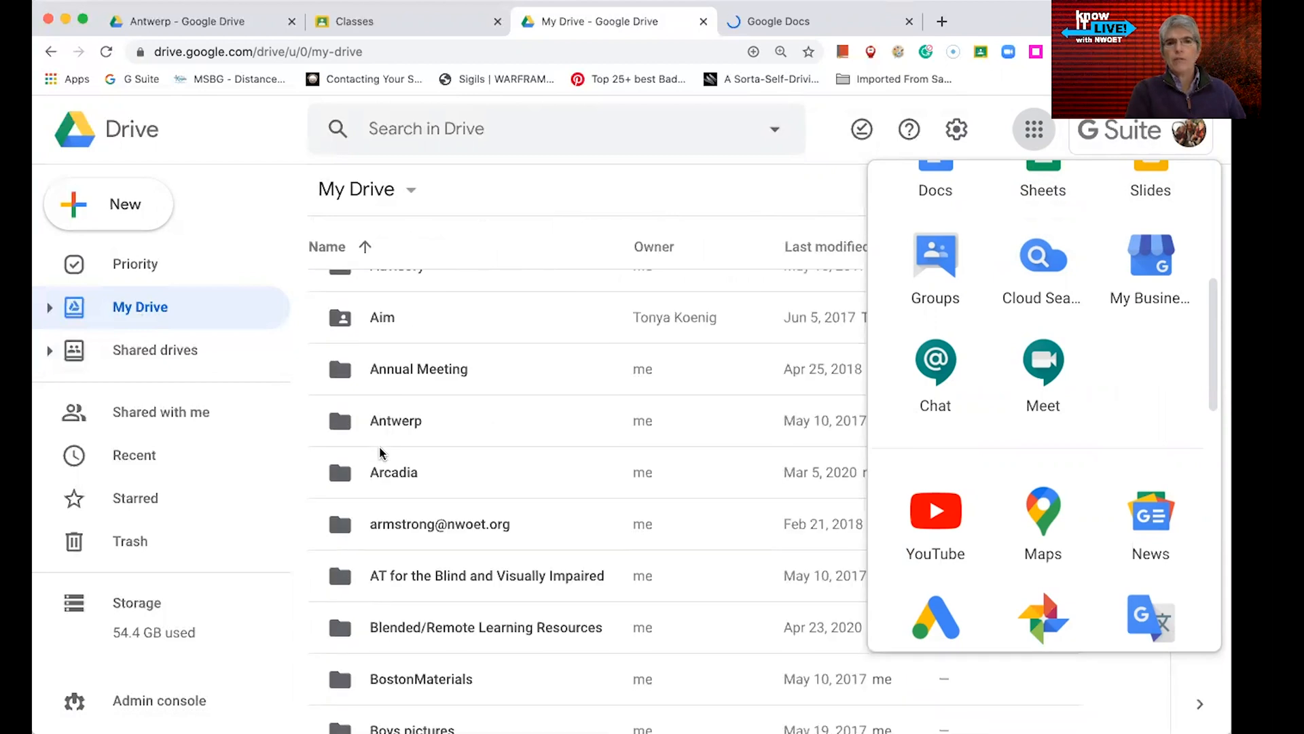
scroll(380, 452, "down", 10)
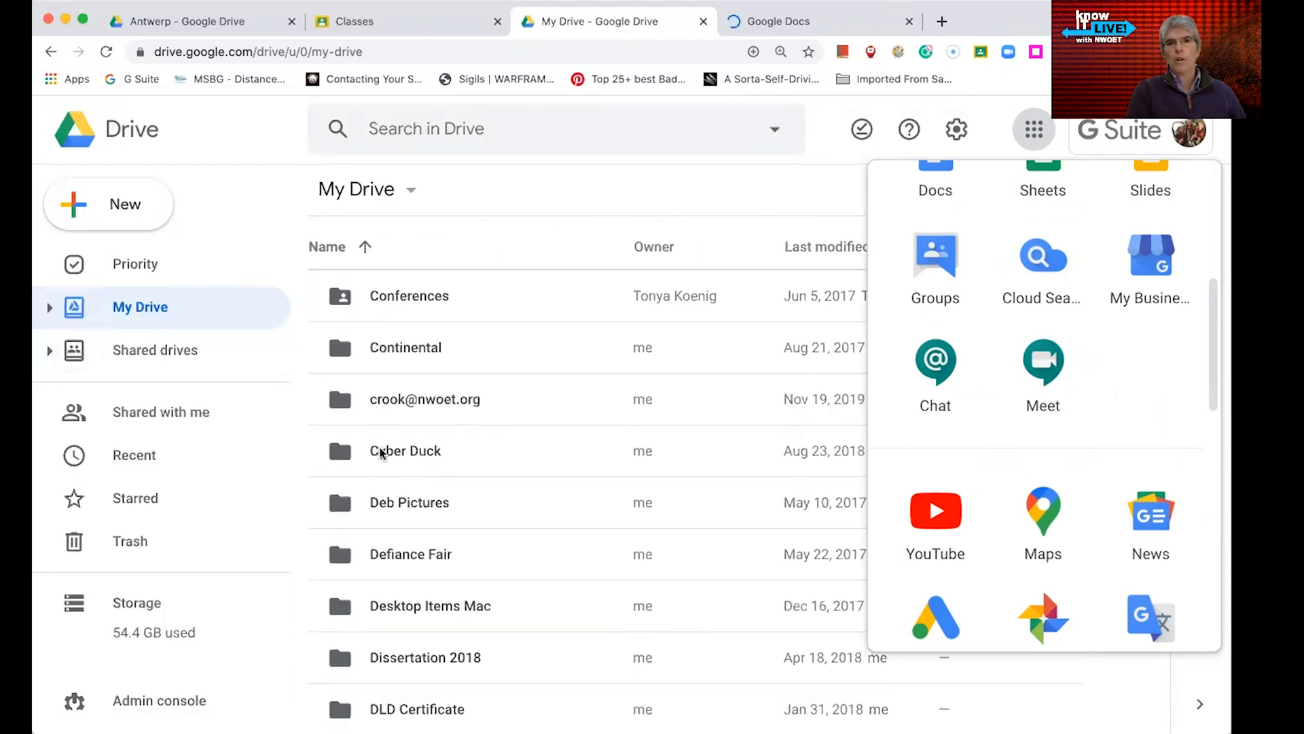
scroll(379, 452, "down", 3)
left_click(489, 389)
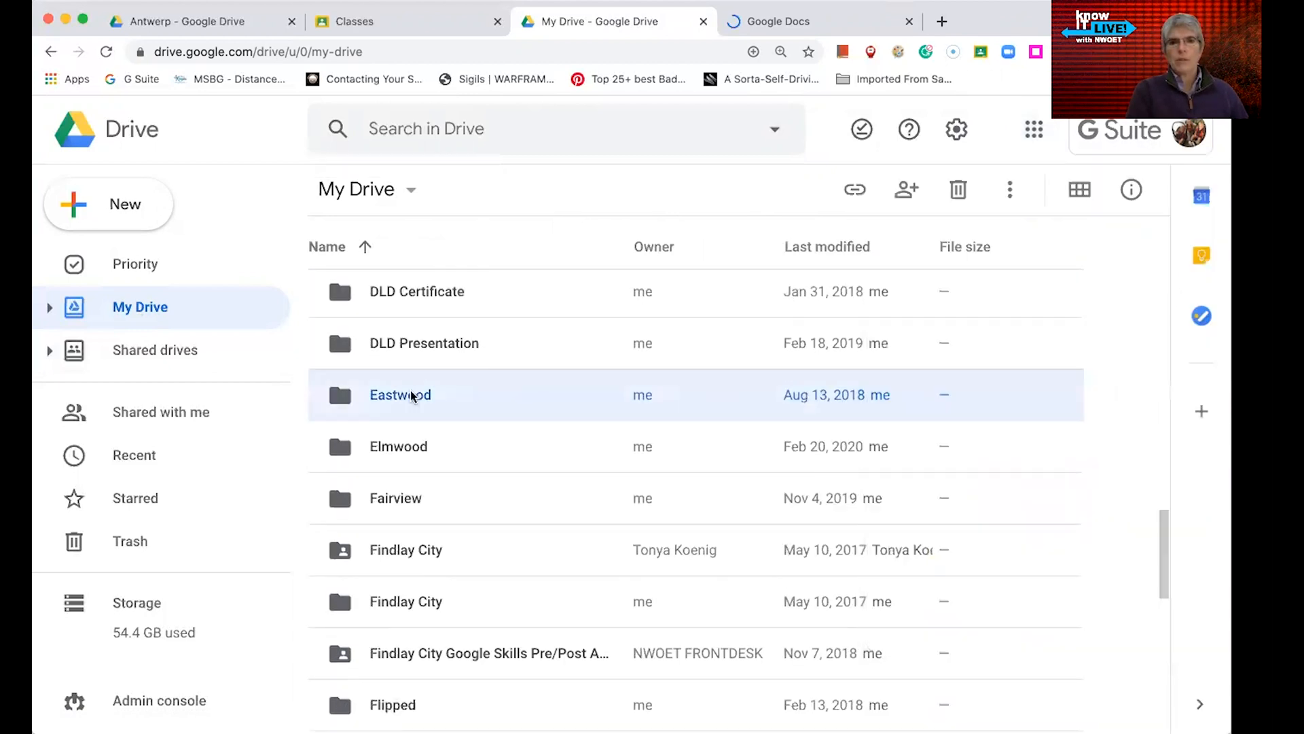
scroll(415, 397, "down", 3)
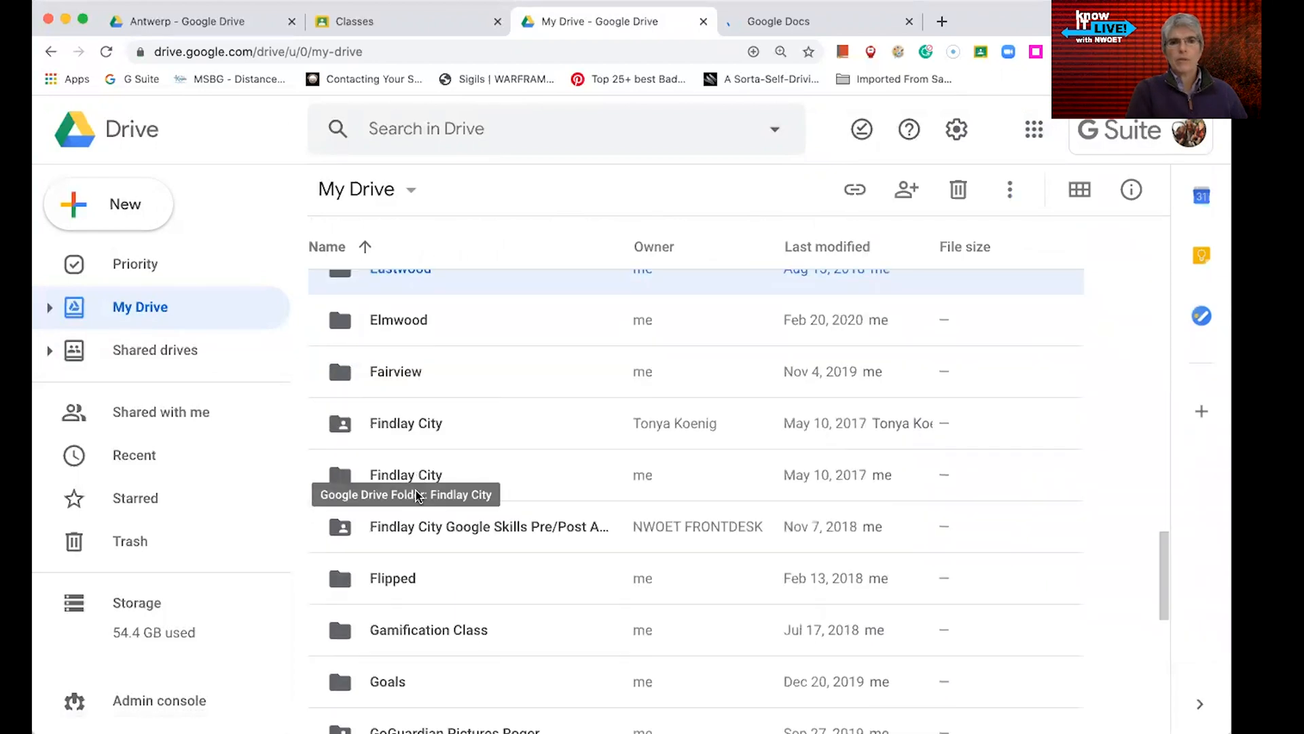
double_click(419, 475)
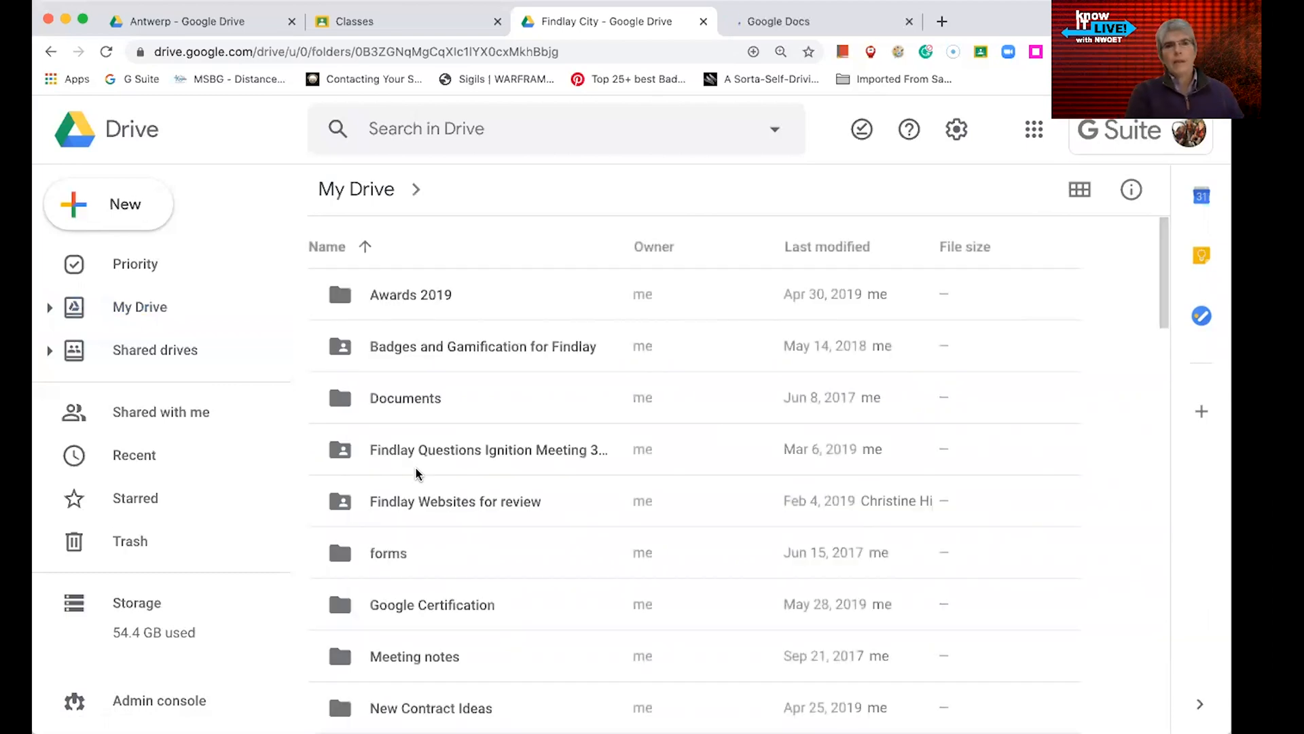
- Look through the subfolders and files in the Findlay City folder and return to My Drive
scroll(422, 298, "down", 7)
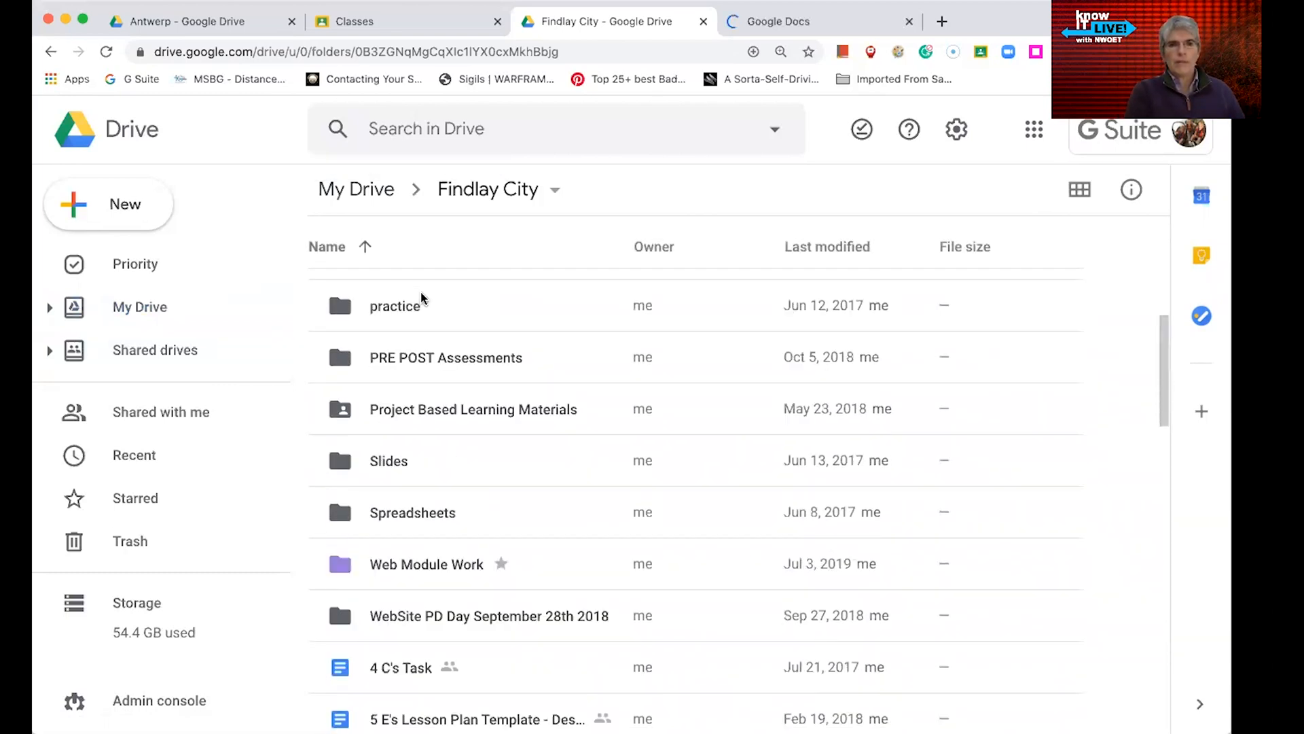
scroll(422, 298, "up", 7)
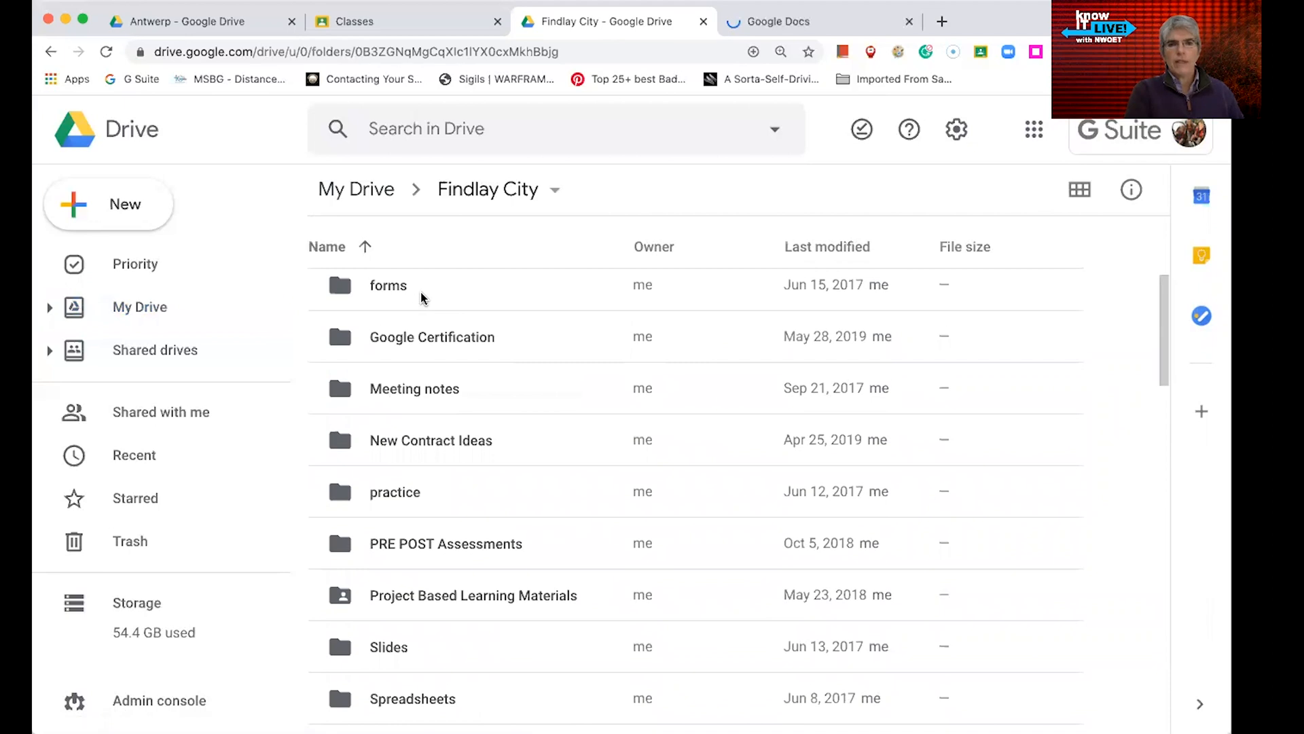
scroll(422, 298, "down", 6)
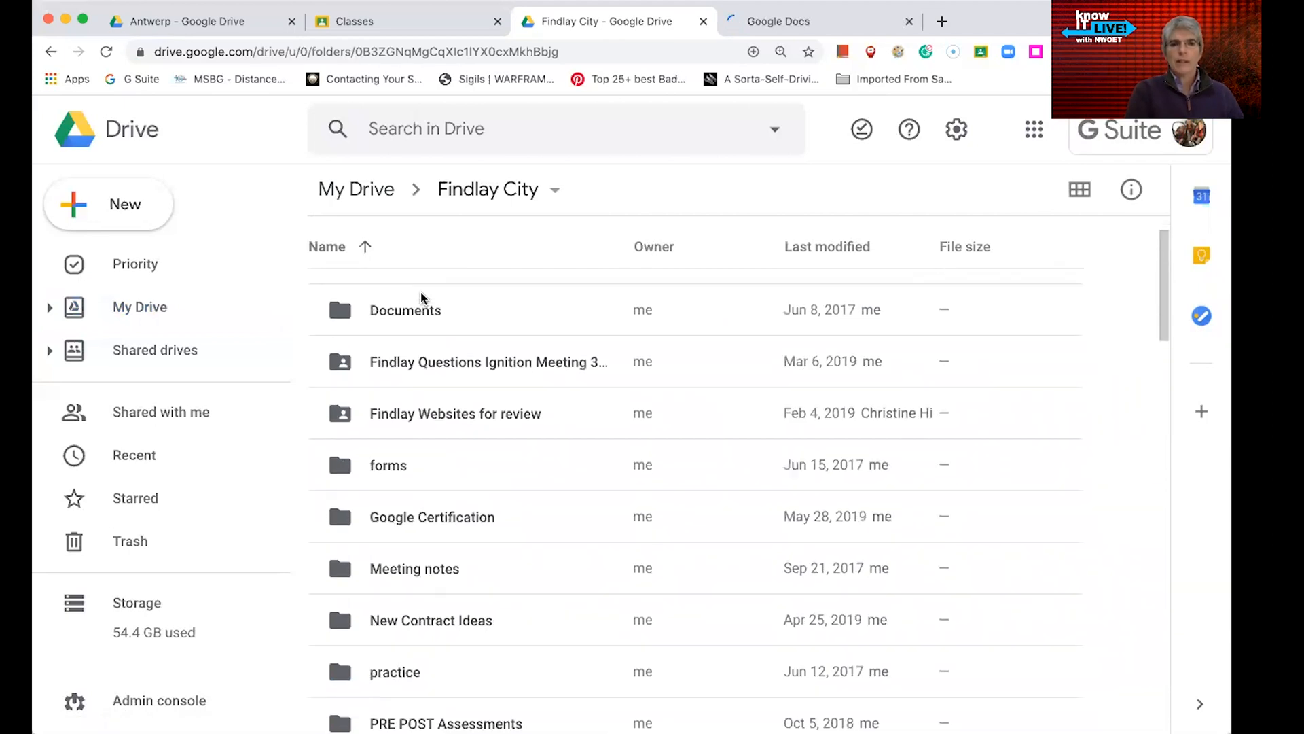
scroll(422, 297, "down", 4)
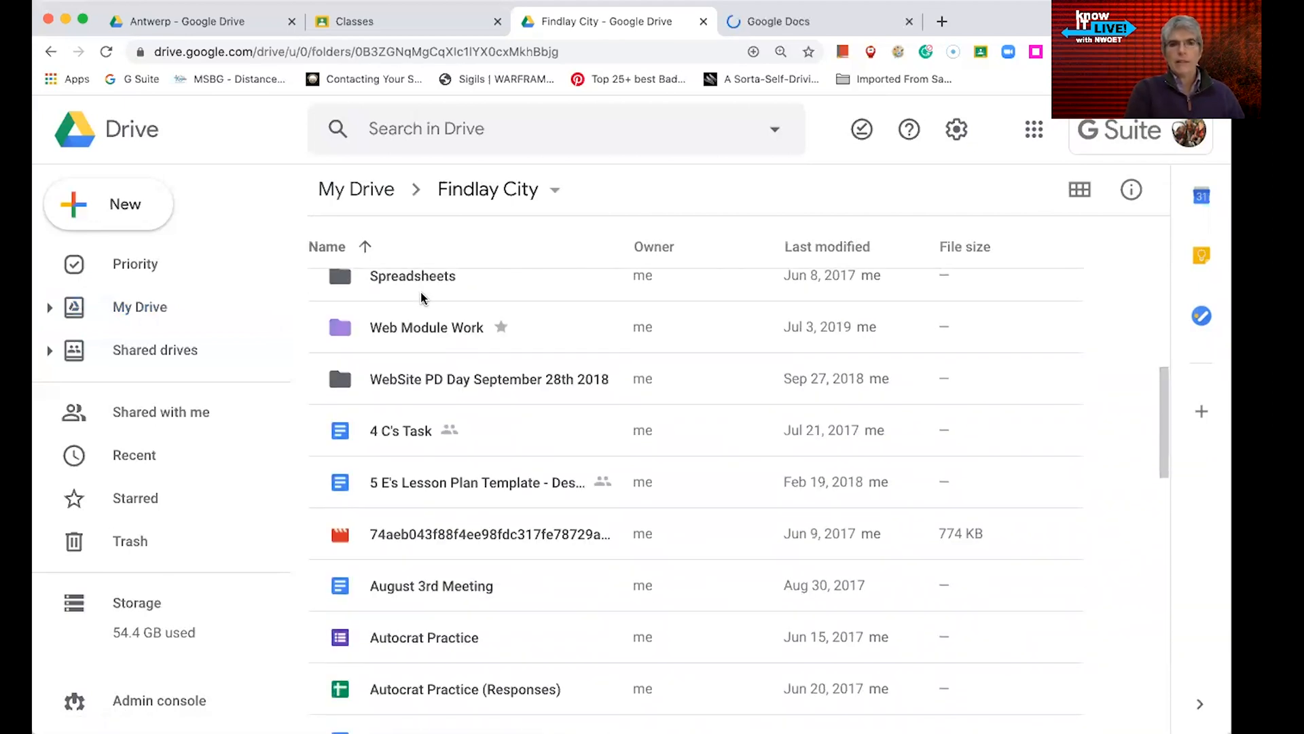
scroll(415, 399, "down", 6)
scroll(413, 393, "down", 10)
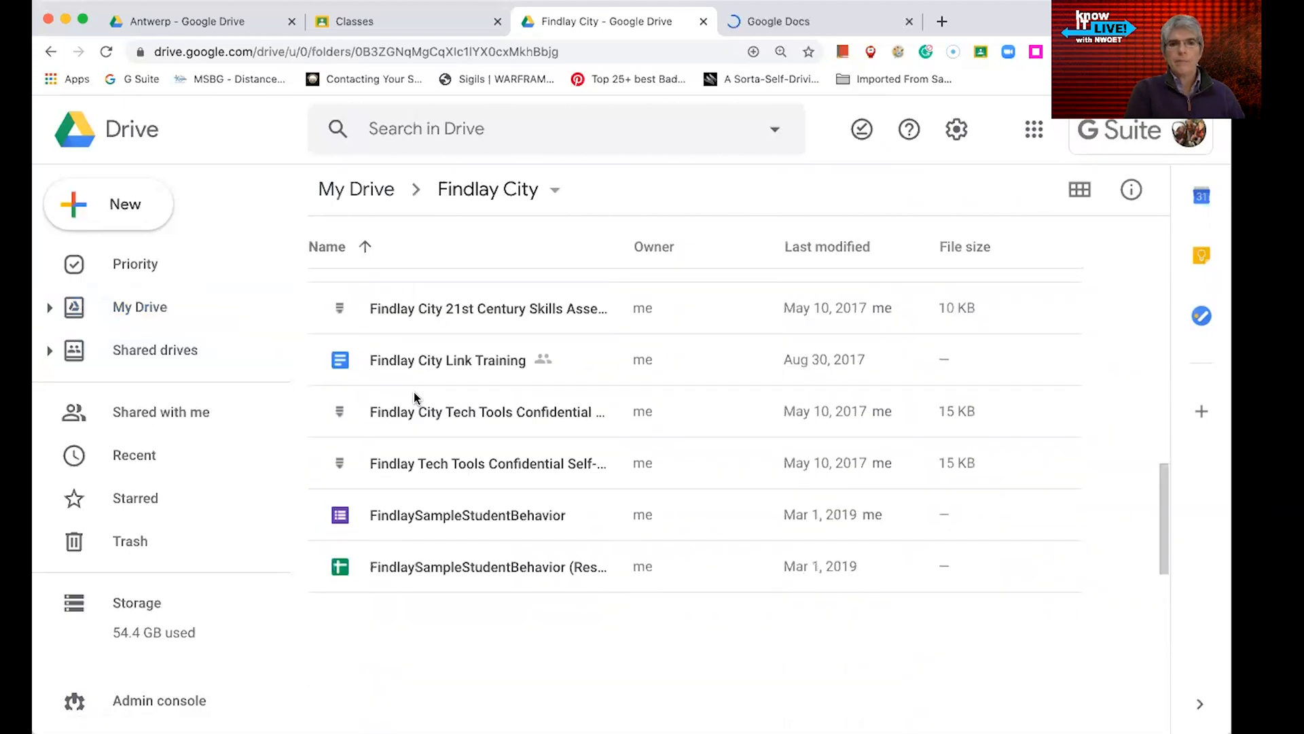
scroll(414, 392, "up", 5)
scroll(413, 392, "up", 15)
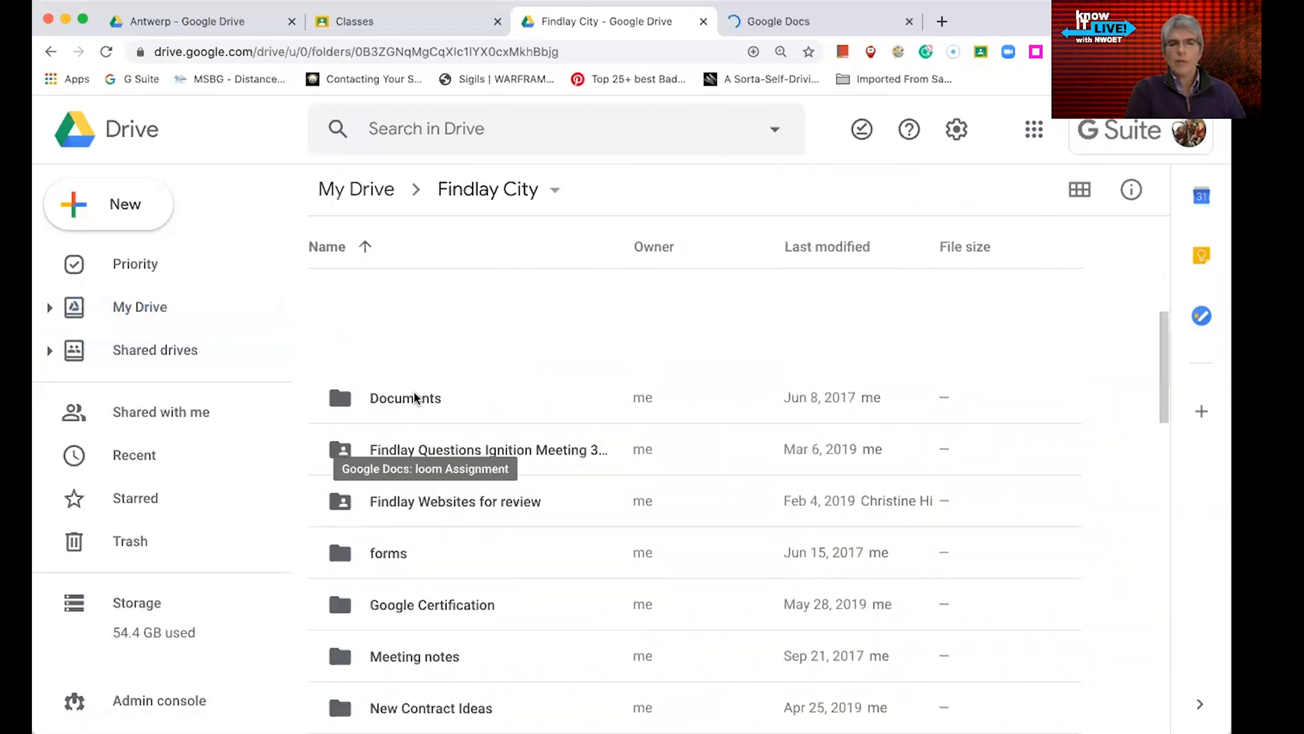
left_click(134, 319)
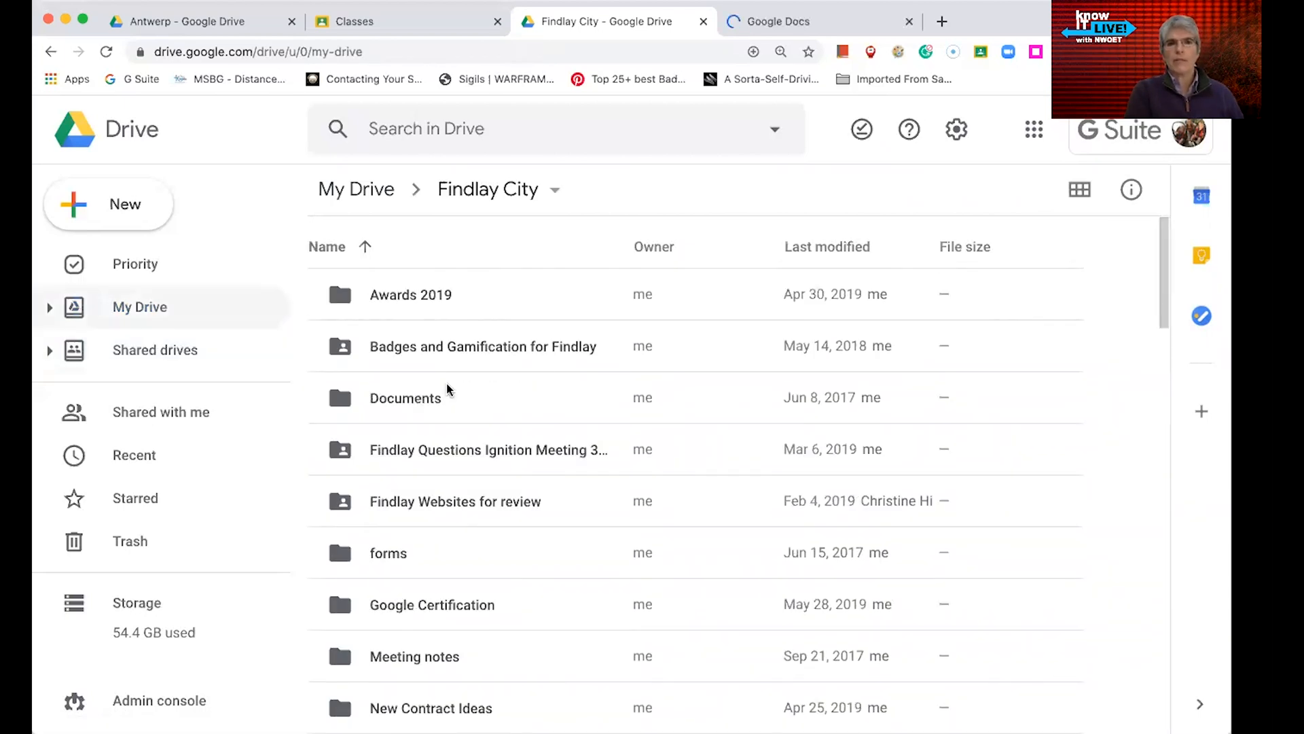
- Search Drive for "certificate" and look over the matching files
left_click(492, 137)
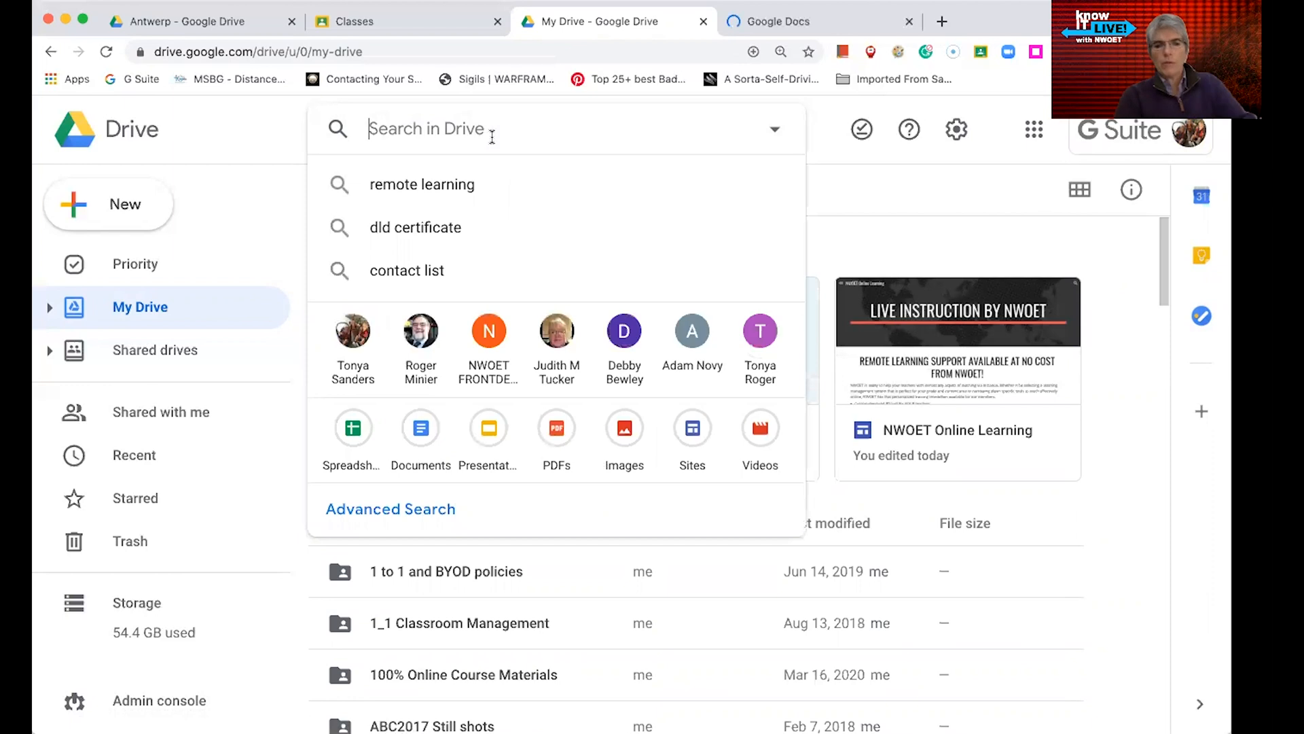
type("cert")
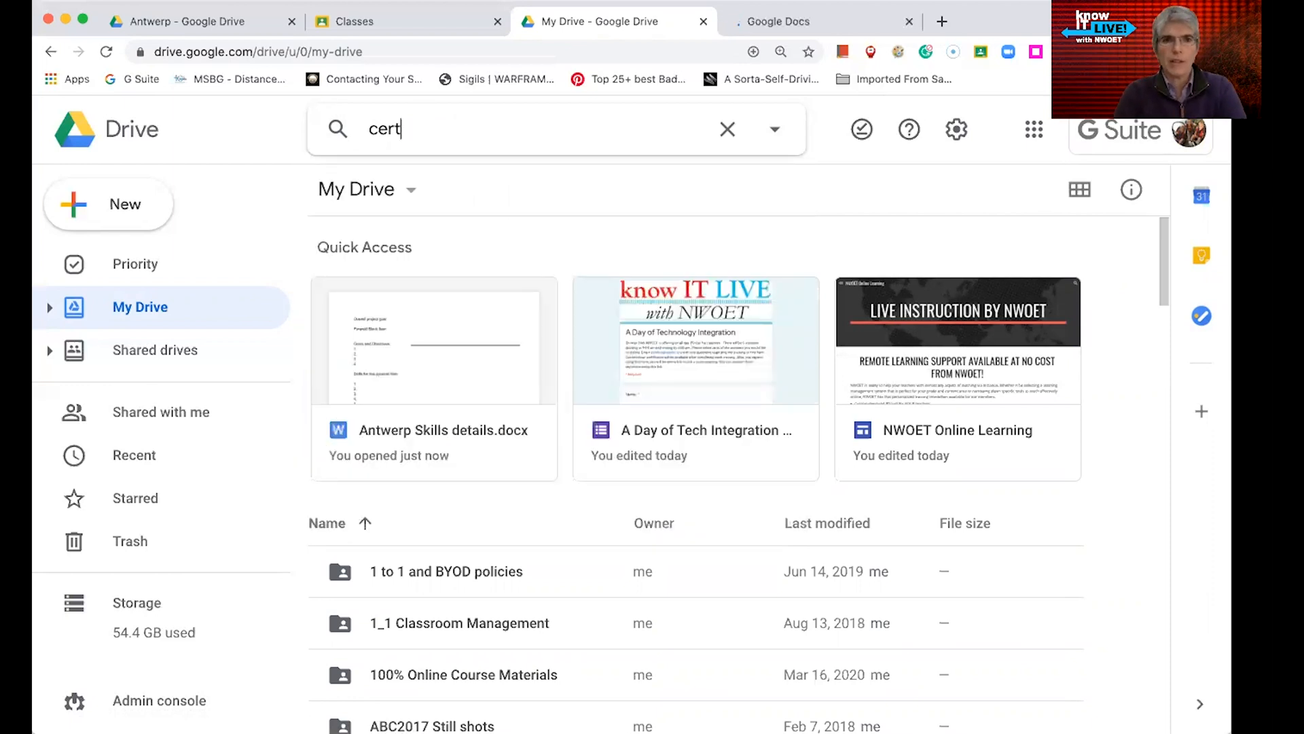
type("ificagte")
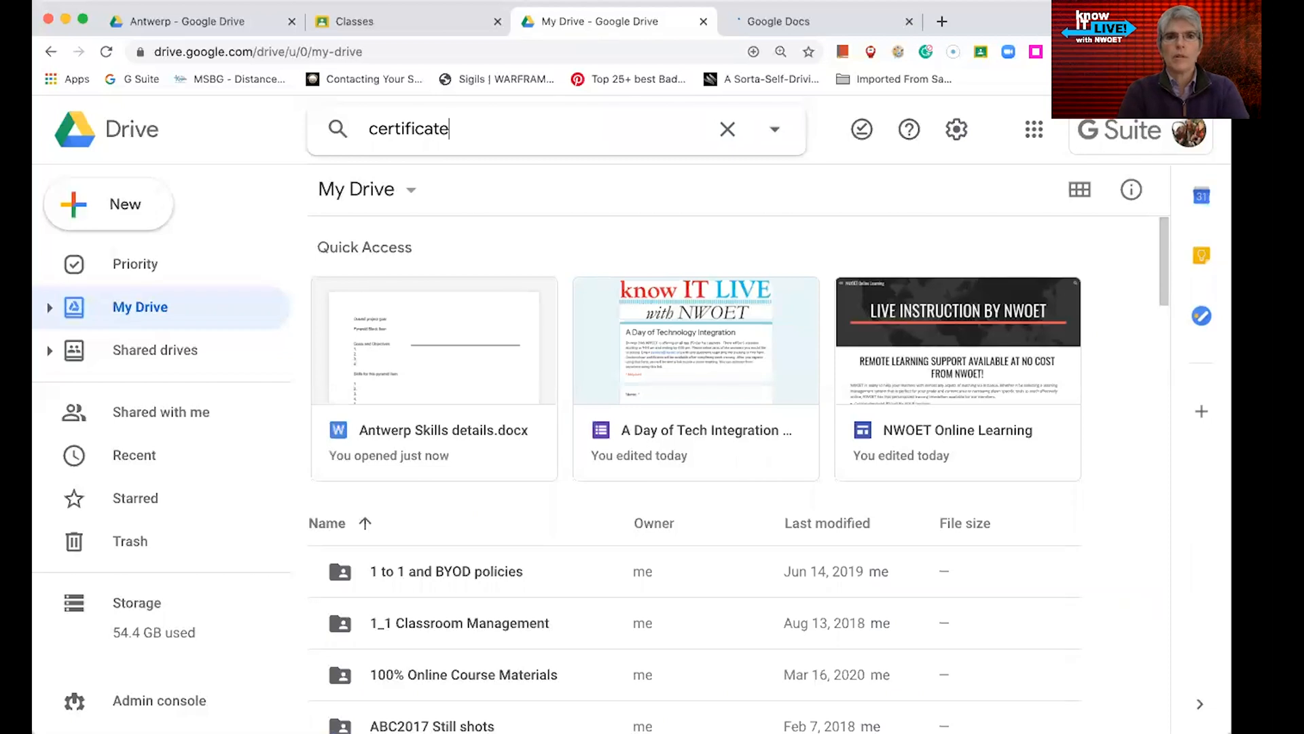
key("Return")
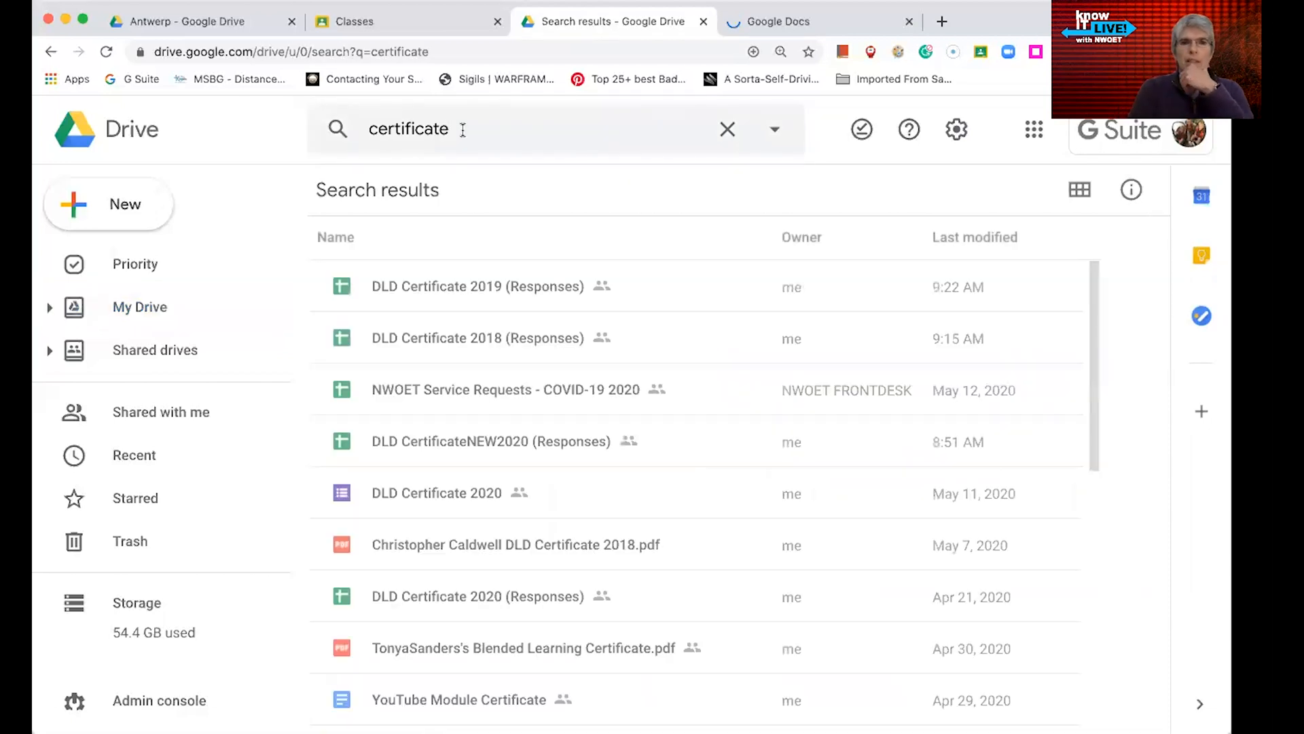
scroll(407, 523, "down", 5)
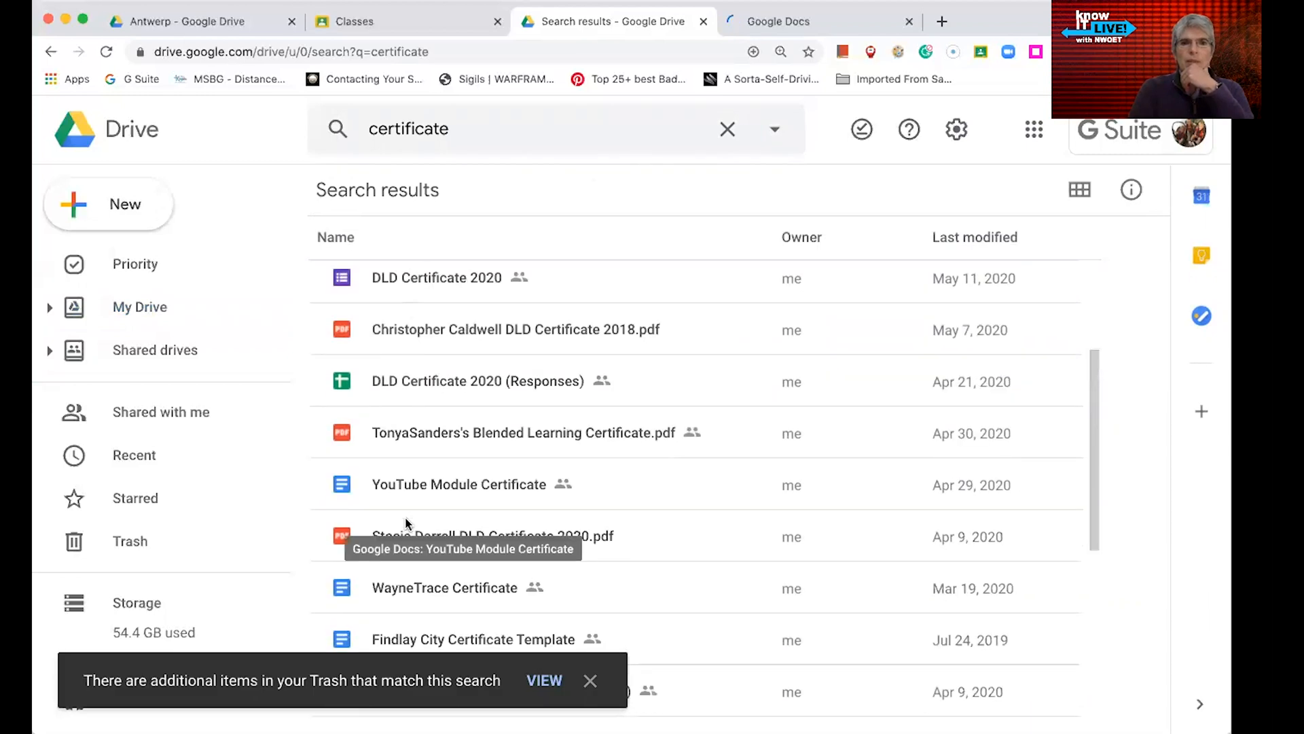
scroll(452, 417, "up", 5)
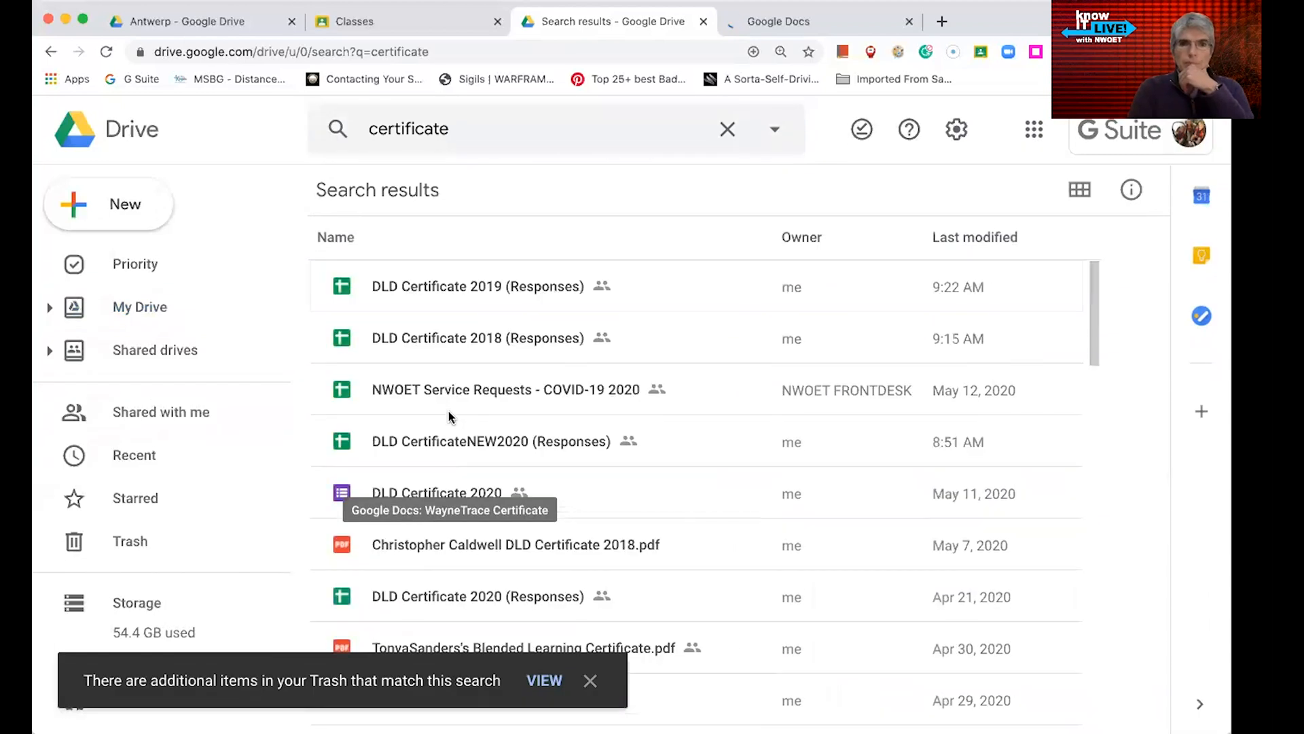
- Examine the advanced search filters, including the file types, item name and sharing fields, and close them without applying any
left_click(775, 132)
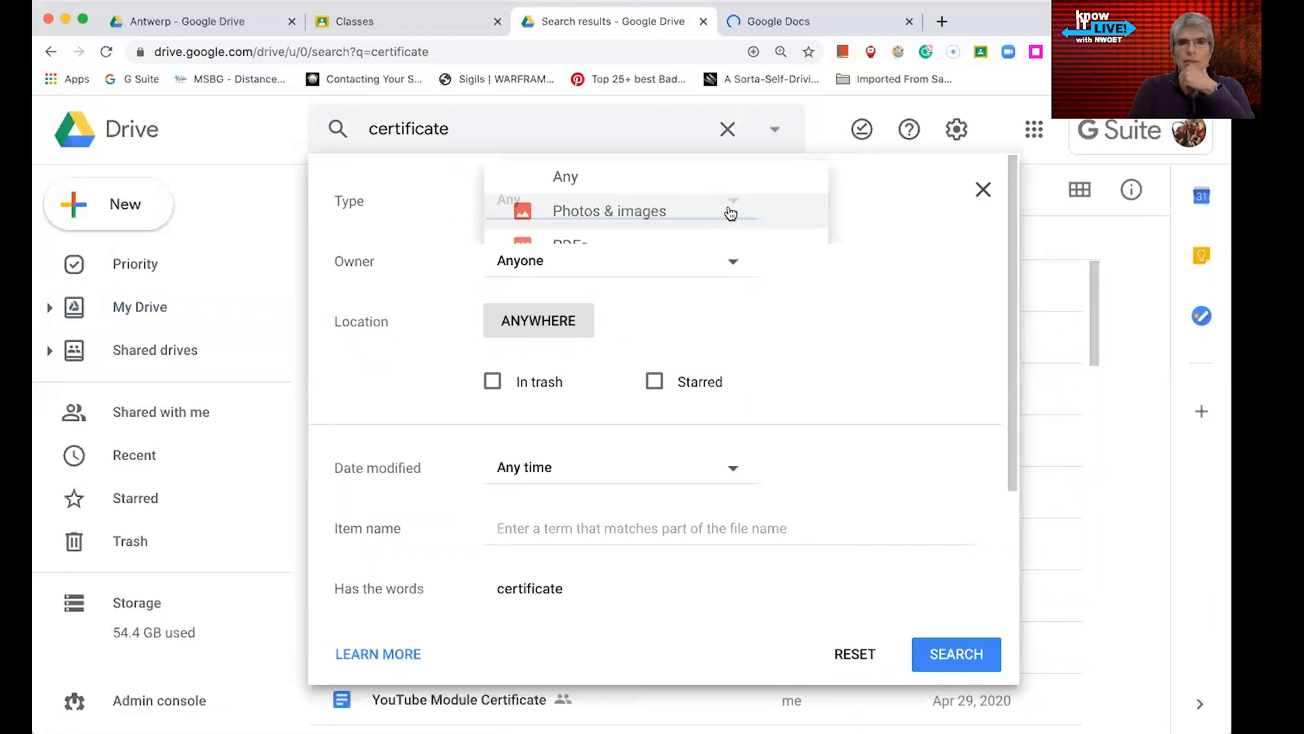
left_click(731, 215)
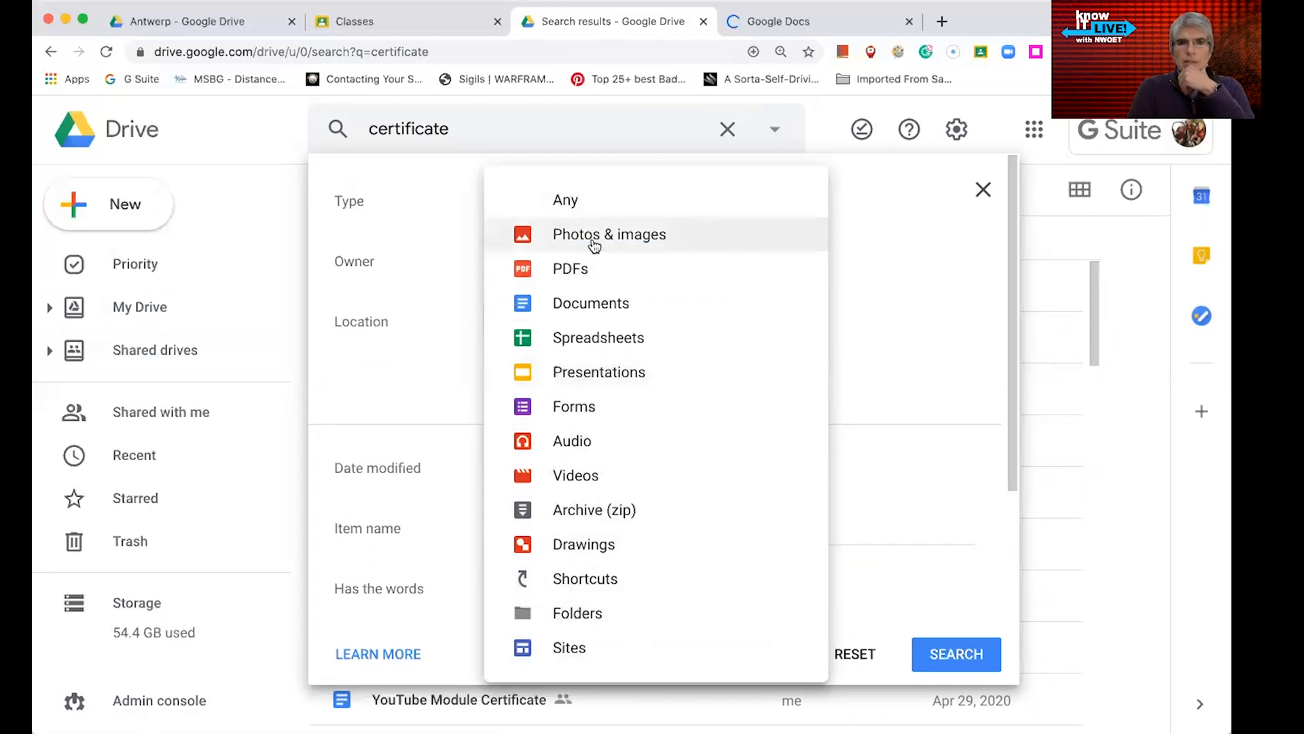
left_click(856, 263)
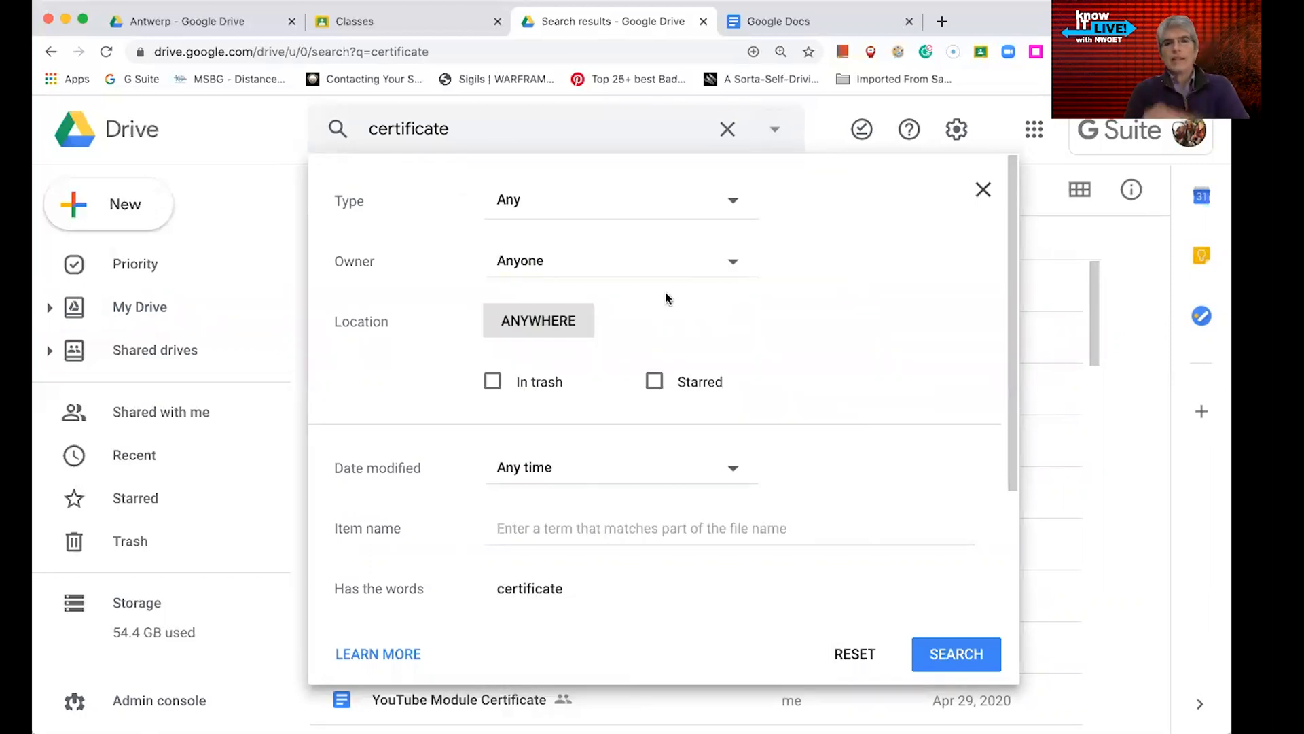
scroll(630, 460, "down", 2)
left_click(630, 461)
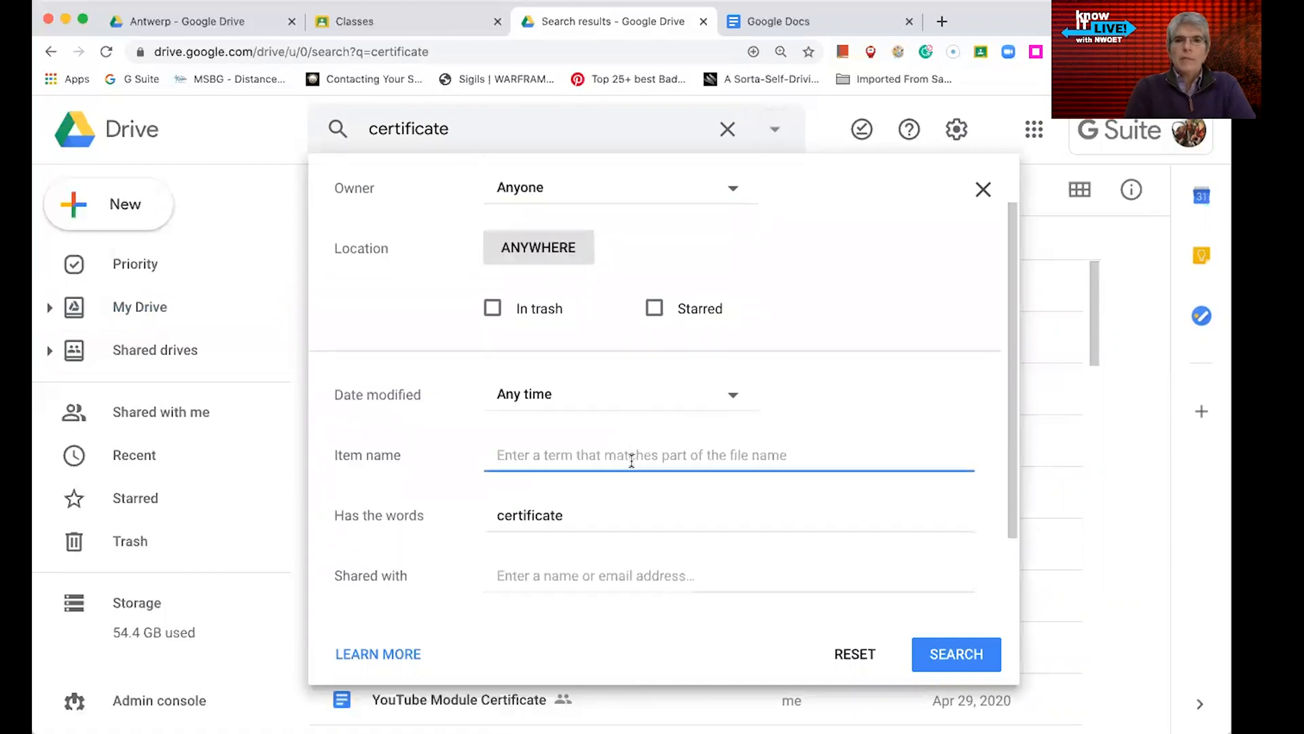
scroll(630, 460, "down", 2)
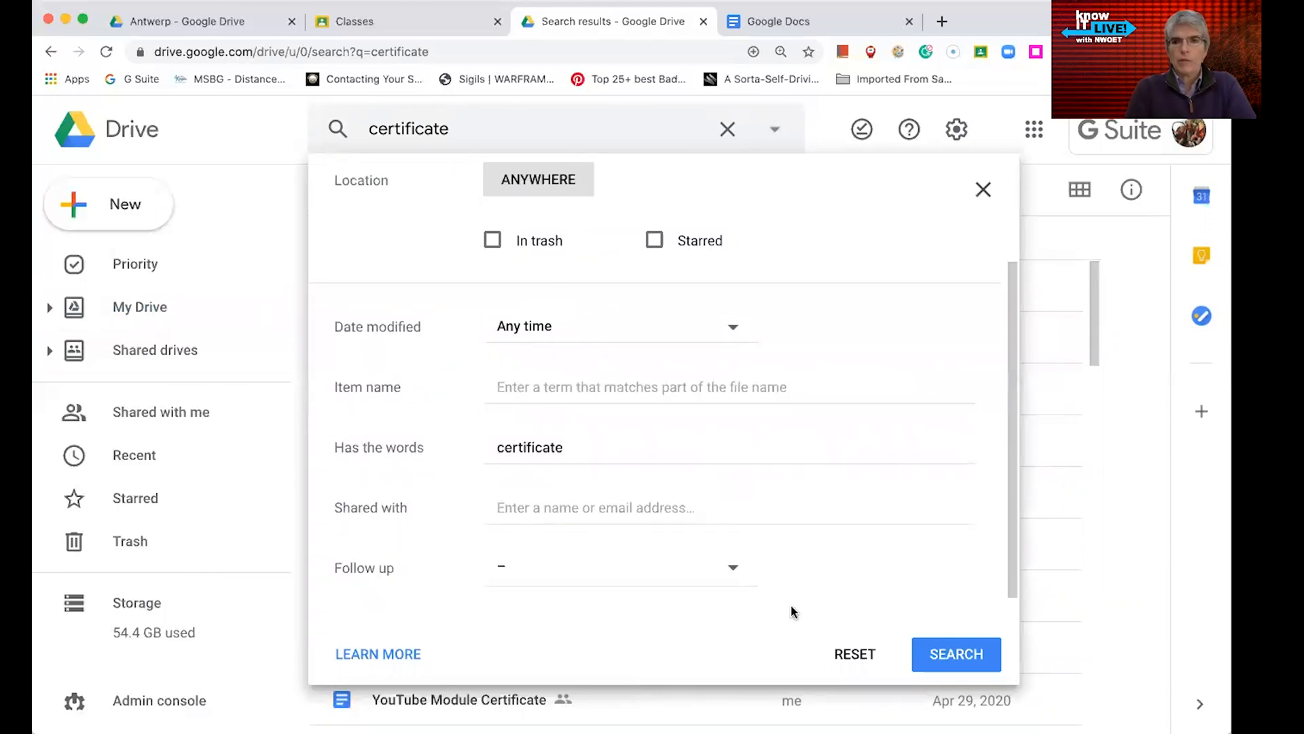
left_click(982, 190)
- Clear the search term and return to My Drive
left_click(727, 130)
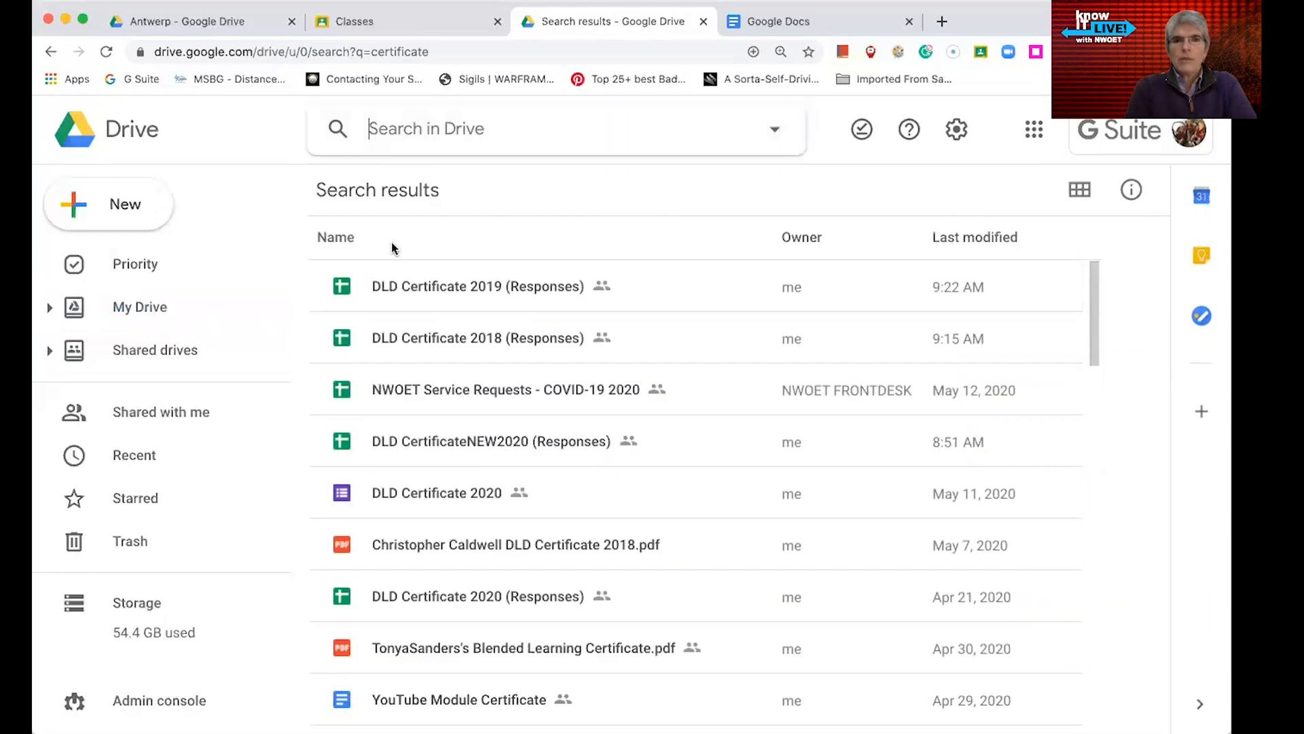
left_click(129, 310)
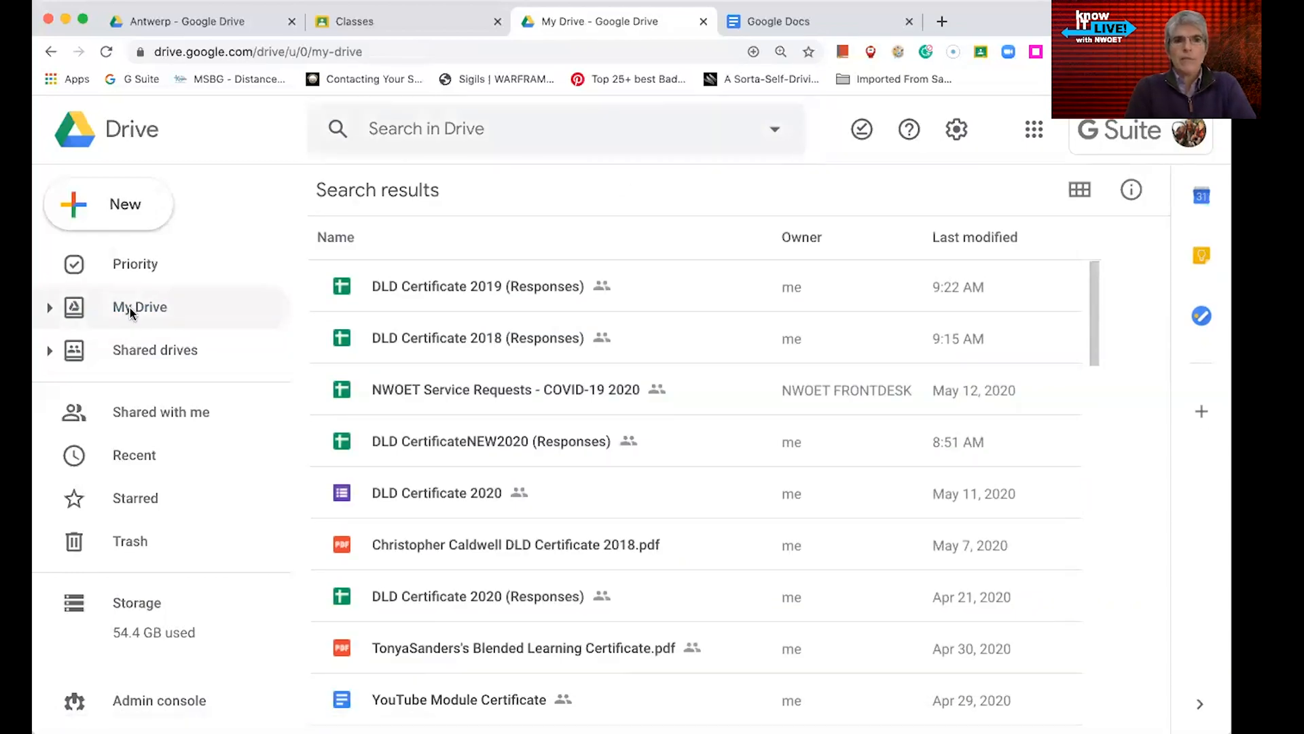
- Expand the My Drive folder tree and look over the folders stored in My Drive
left_click(49, 311)
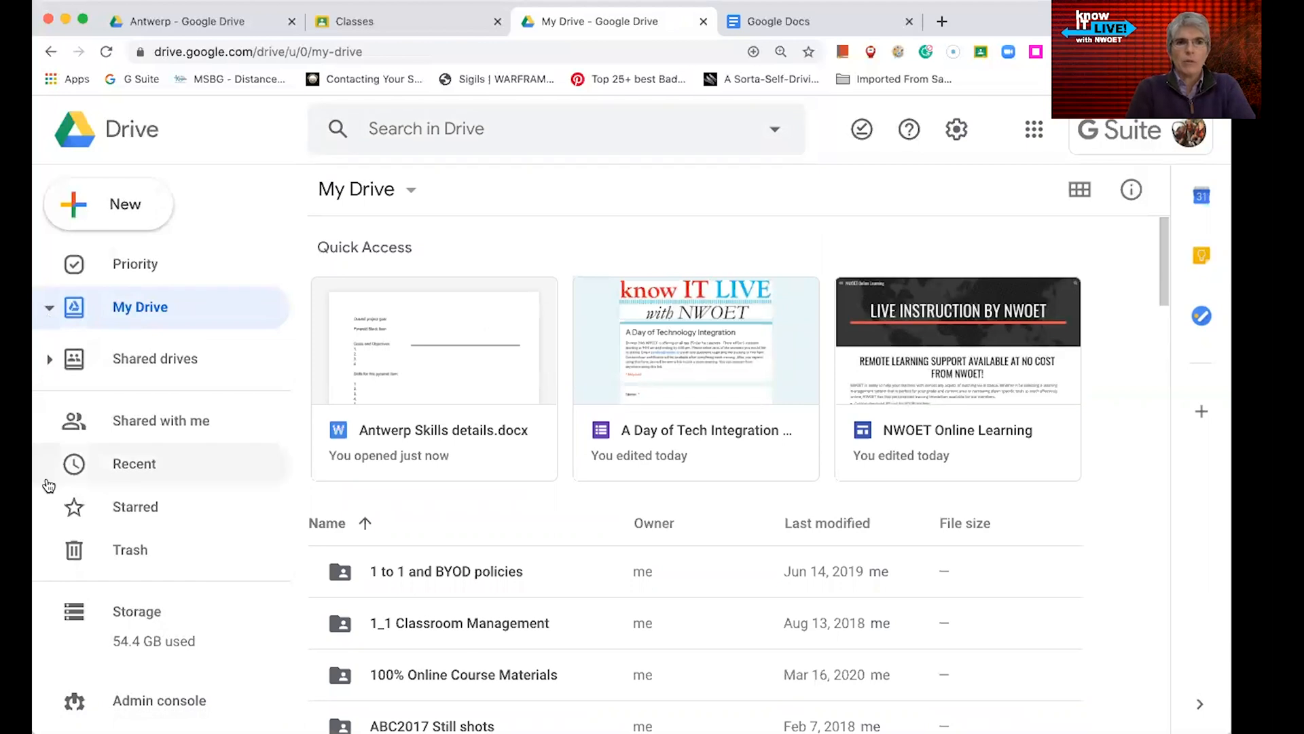
scroll(413, 471, "down", 3)
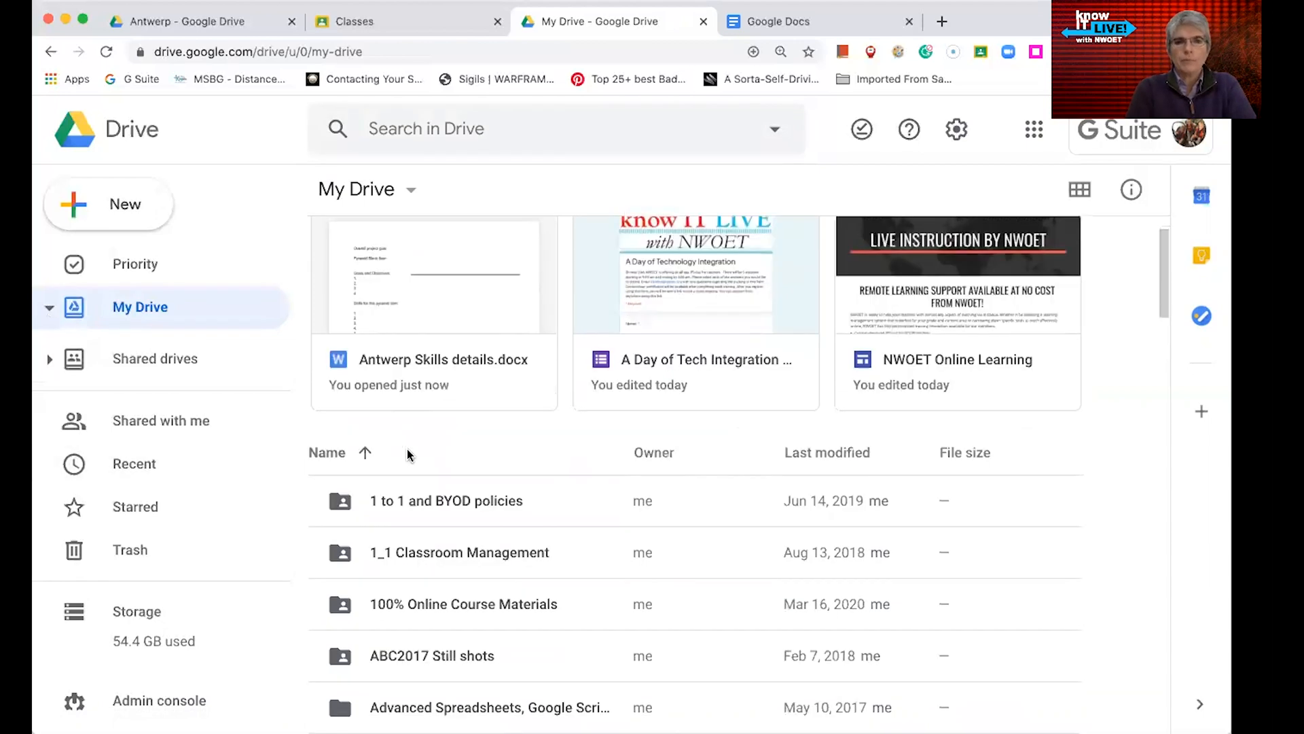
scroll(413, 471, "down", 12)
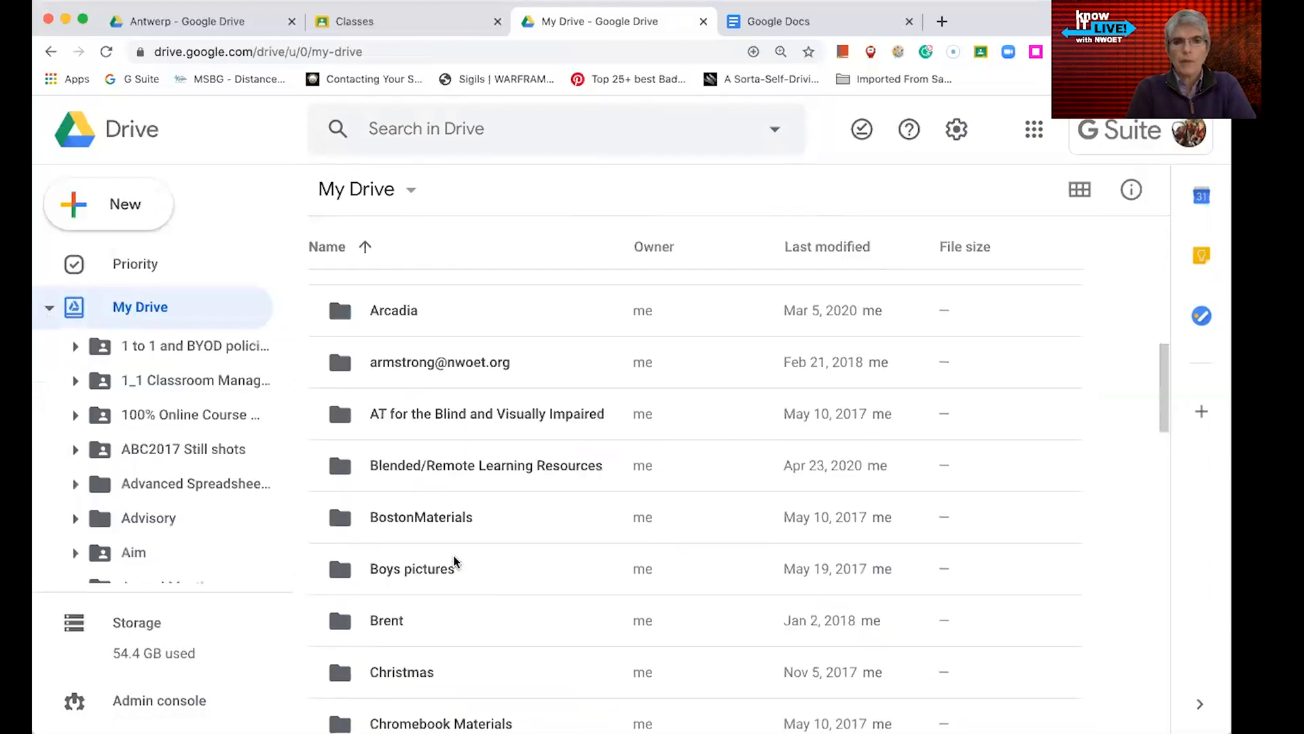
scroll(455, 561, "up", 15)
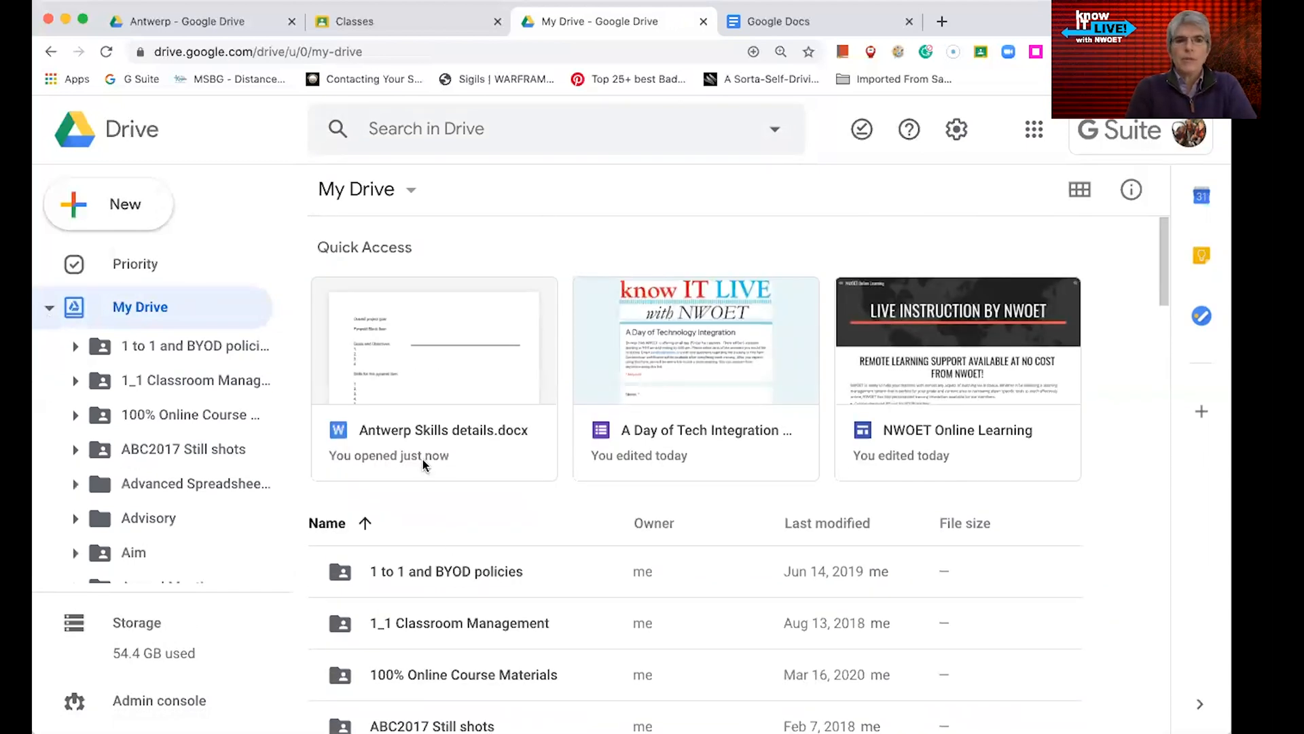
- Switch to Google Docs and look through its document templates and recent documents
left_click(874, 30)
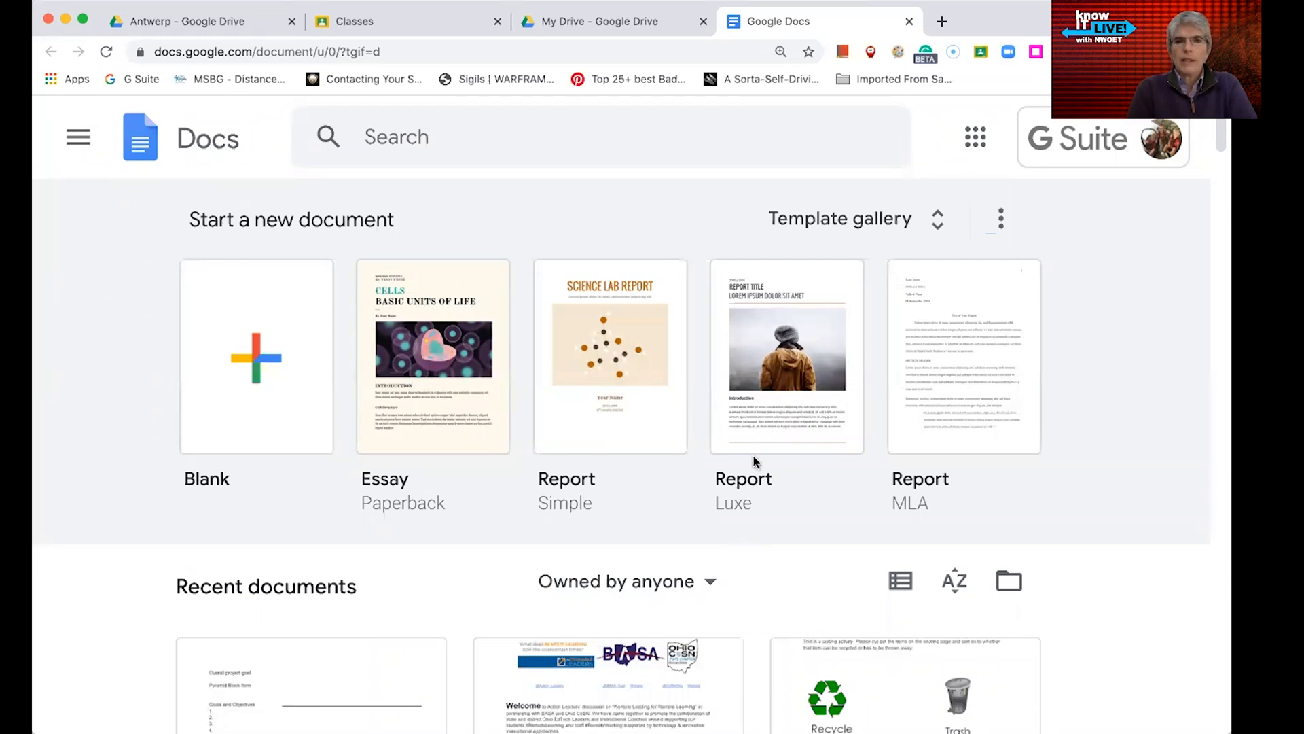
scroll(755, 474, "down", 5)
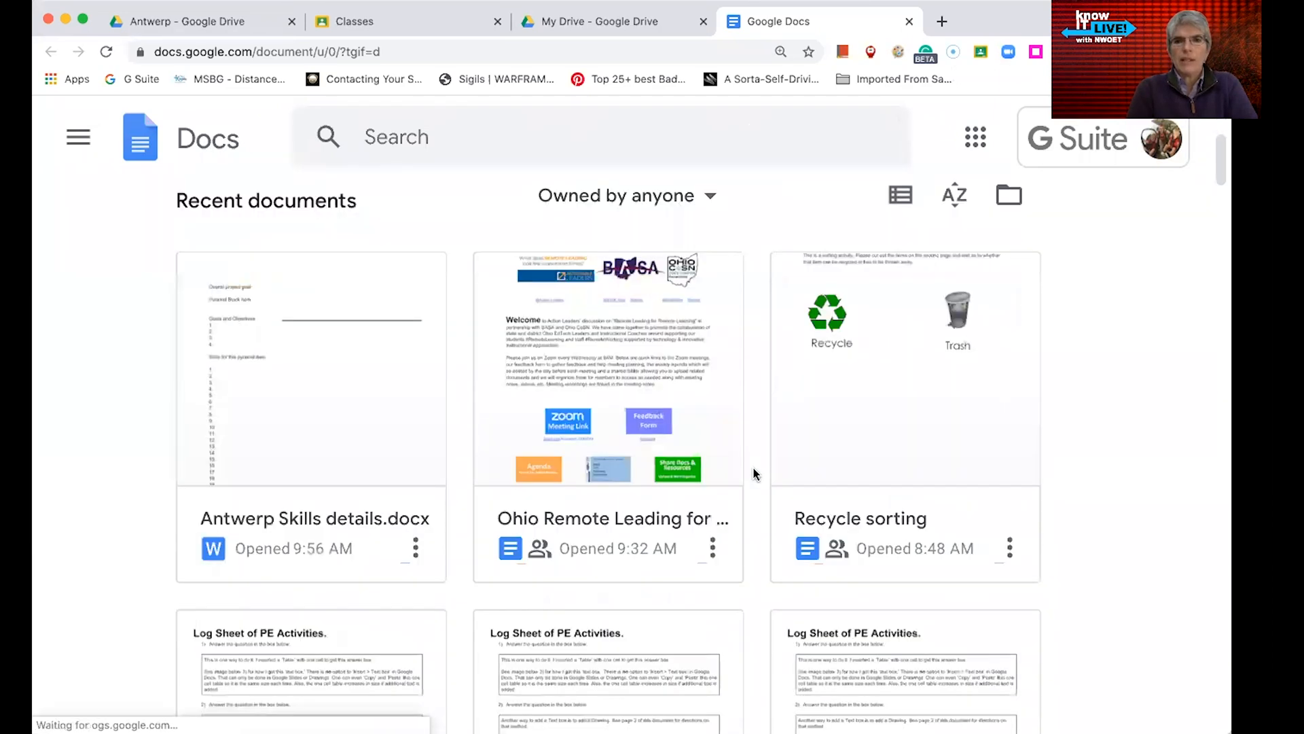
scroll(755, 474, "down", 1)
scroll(791, 529, "down", 10)
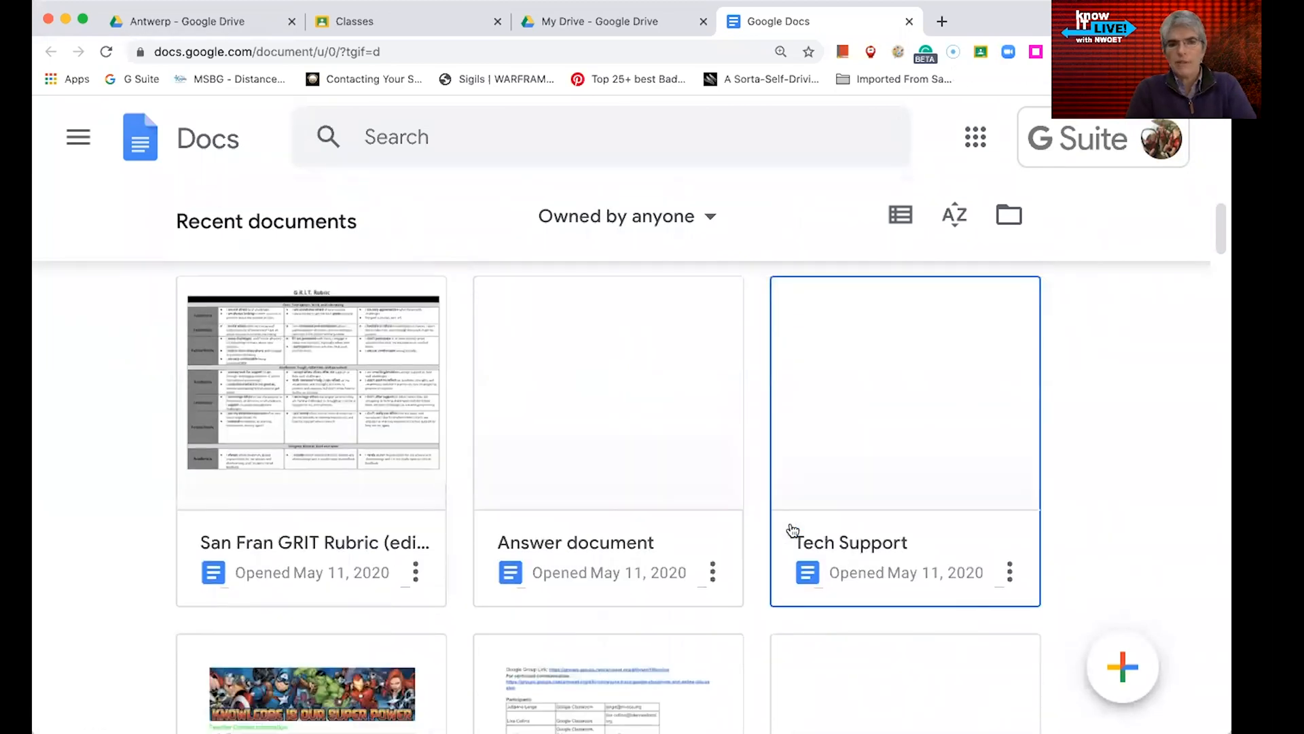
scroll(793, 530, "down", 3)
scroll(793, 530, "up", 15)
scroll(793, 530, "up", 5)
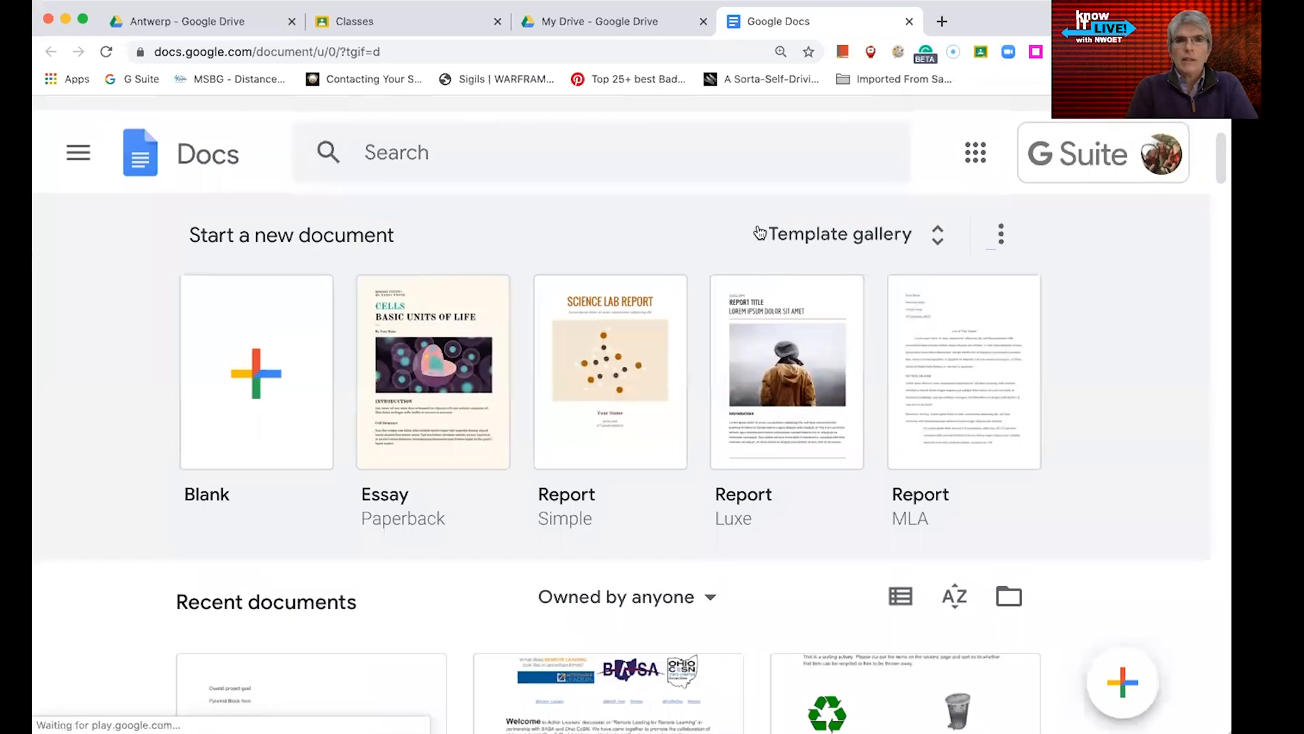
- Return to My Drive in Google Drive and create a new folder named Testing YouTube Series
left_click(652, 17)
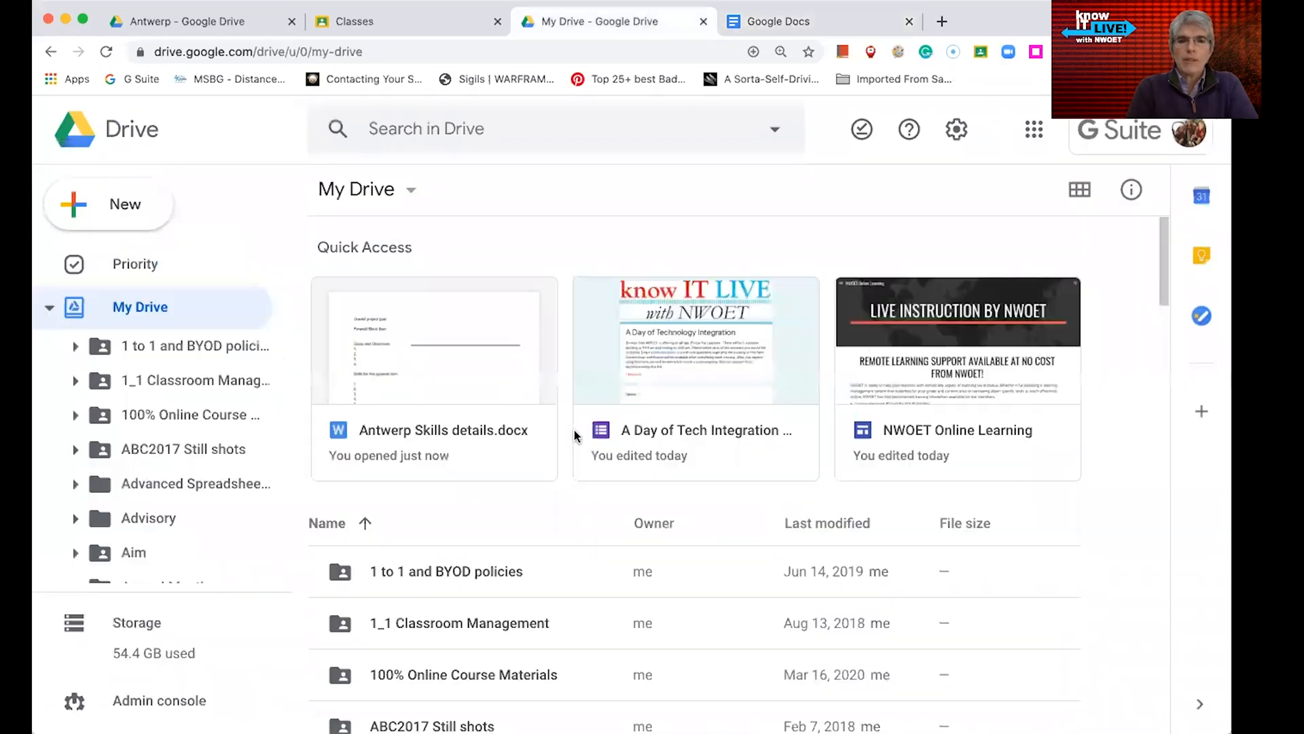
scroll(479, 527, "down", 5)
scroll(479, 528, "up", 2)
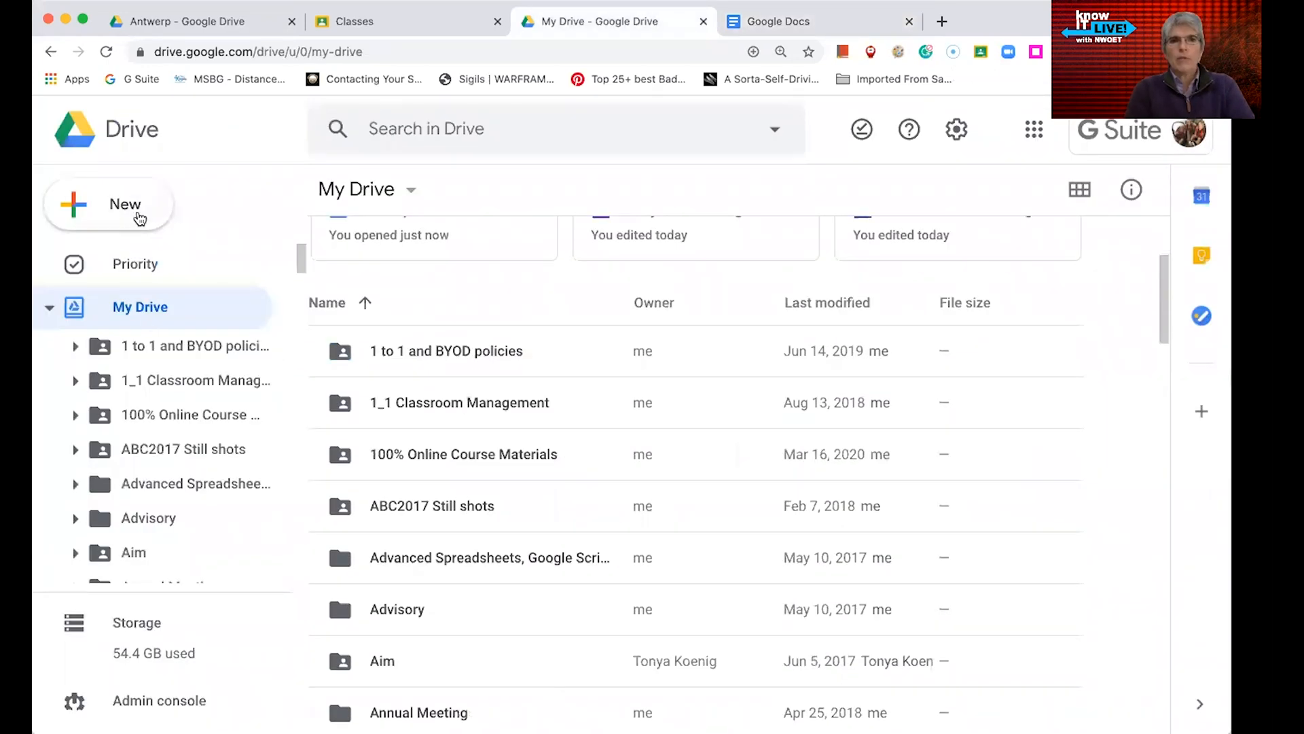
left_click(129, 207)
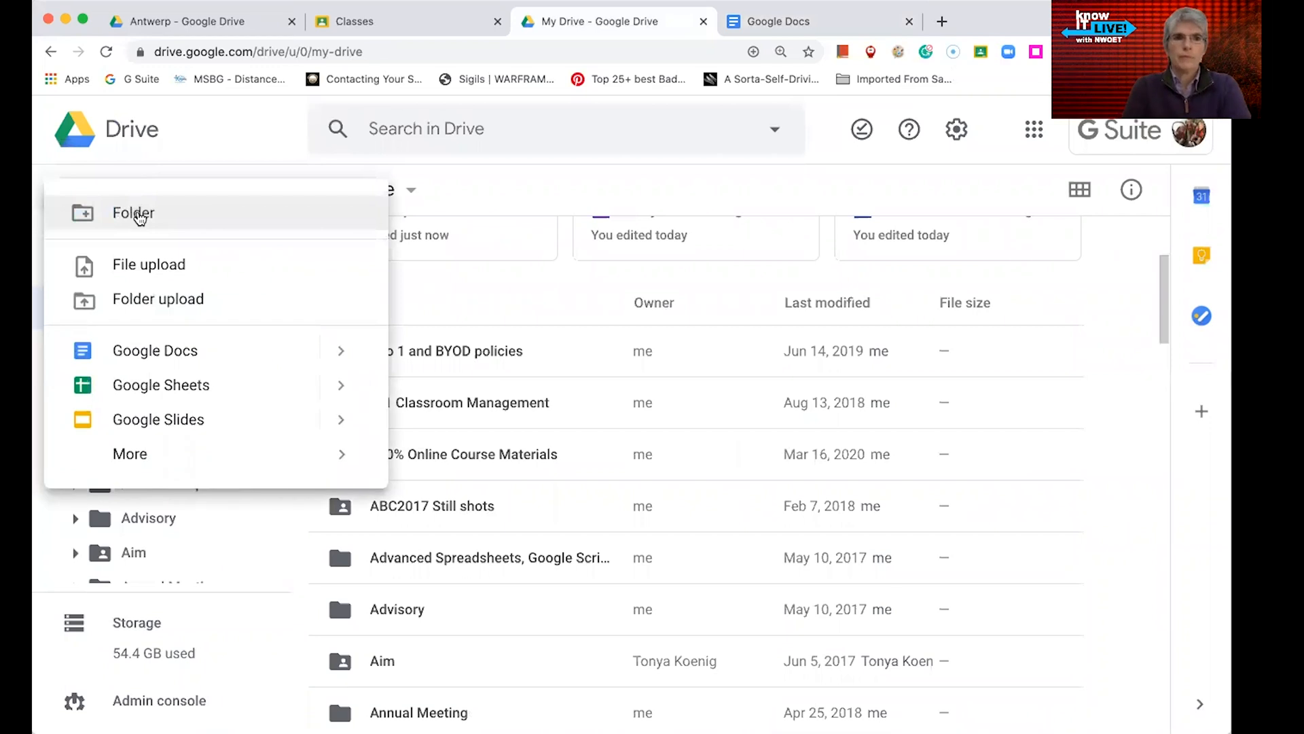
left_click(139, 215)
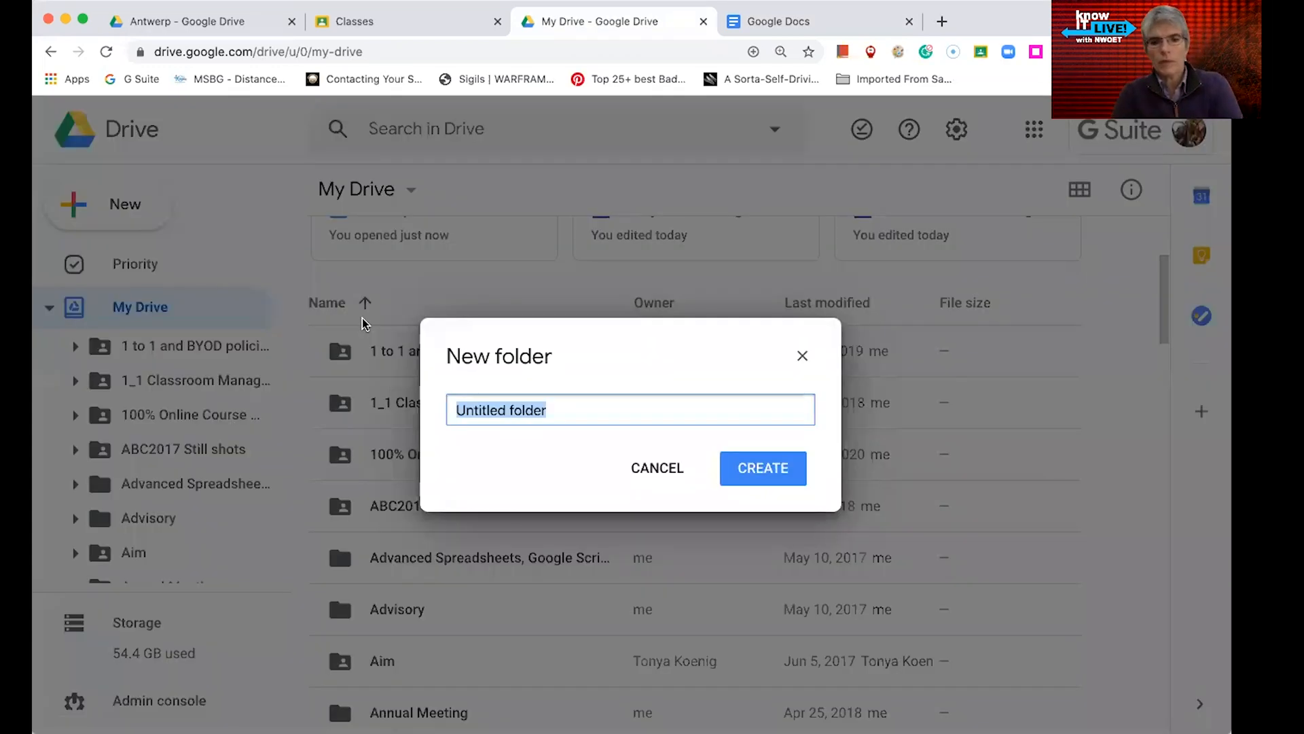
type("Testing YouTube")
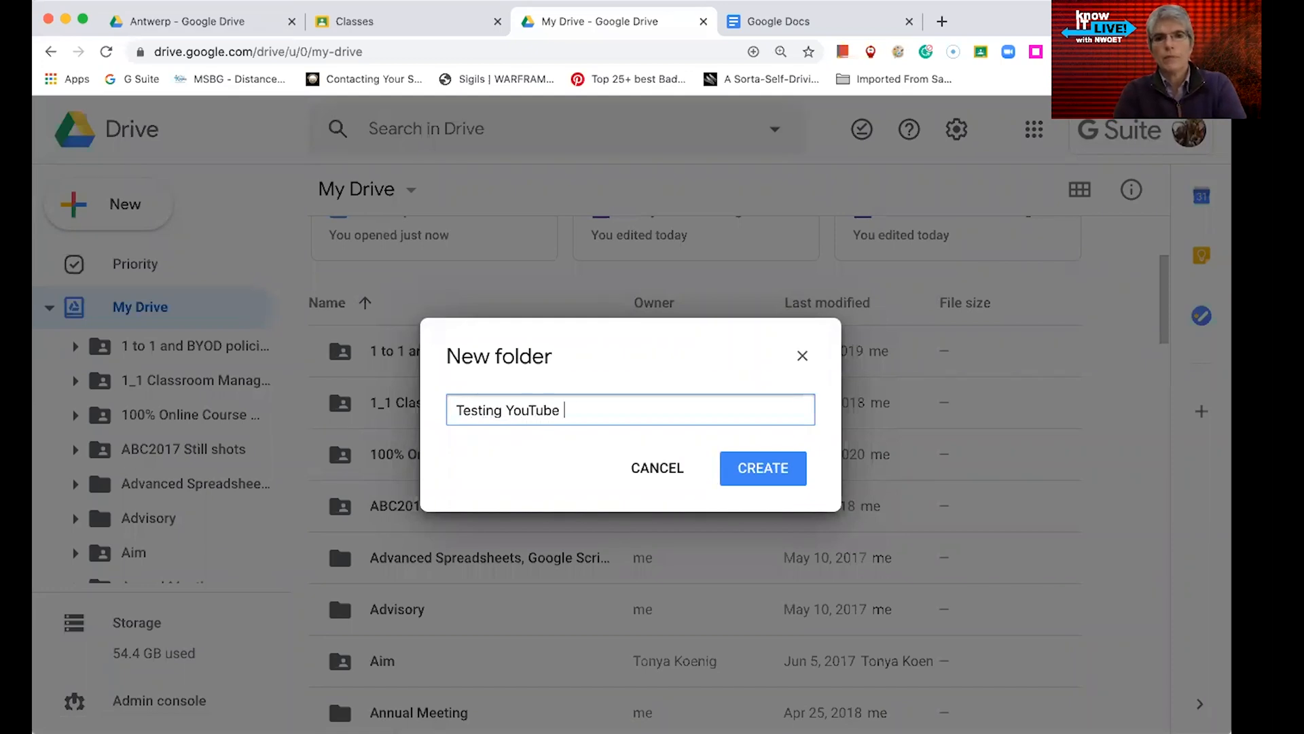
type(" Series")
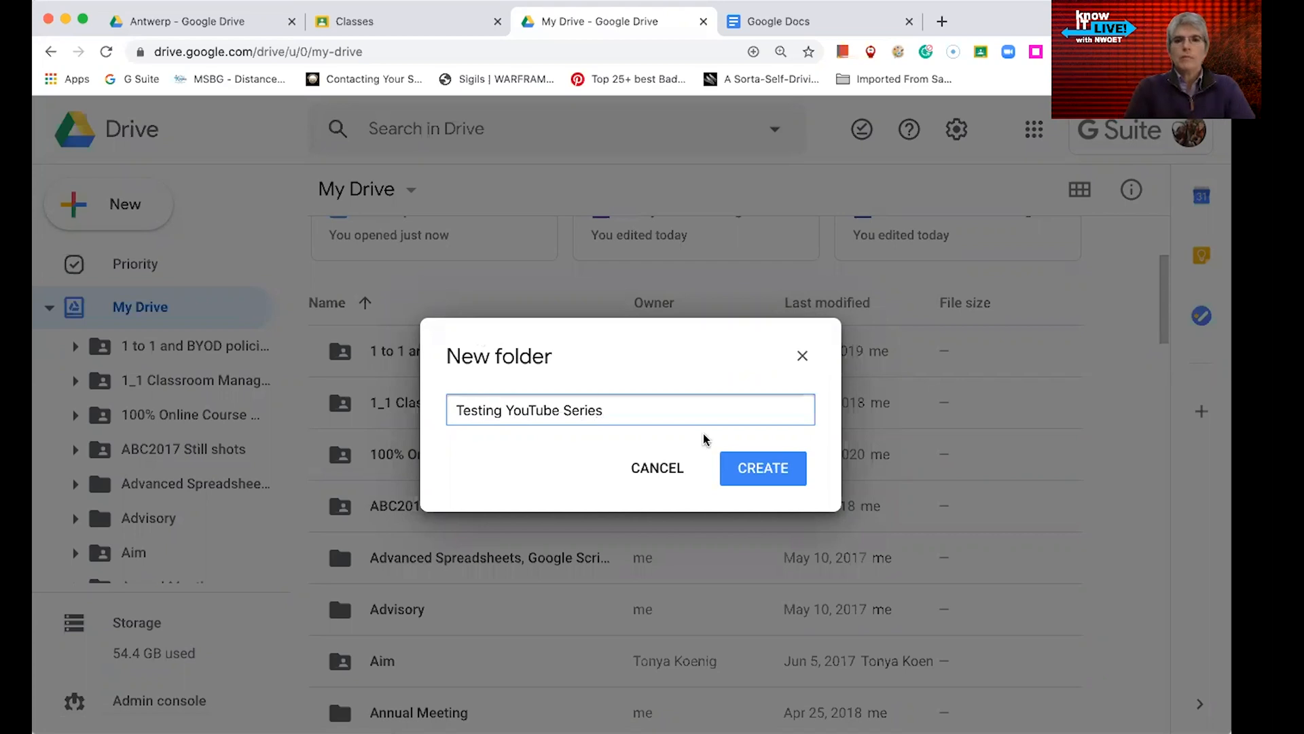
left_click(758, 464)
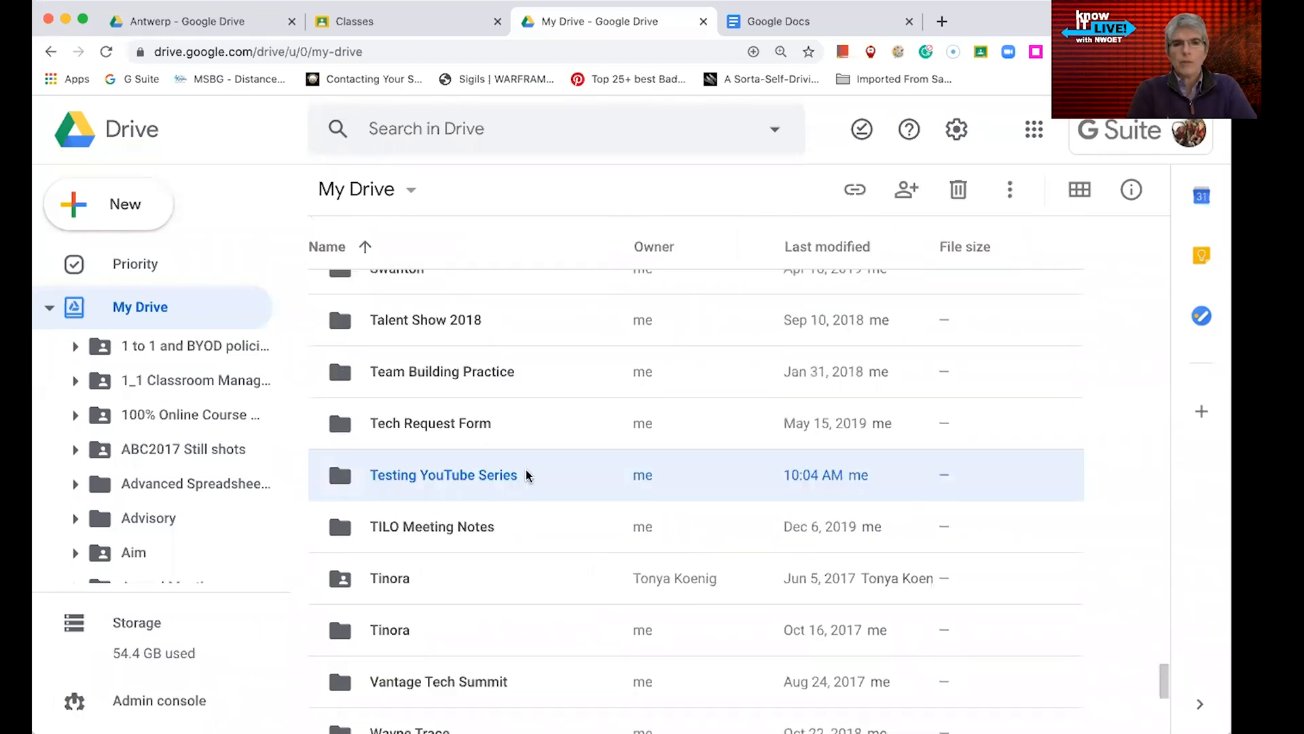
- Open the Testing YouTube Series folder and create a blank Google Docs document in it
double_click(474, 476)
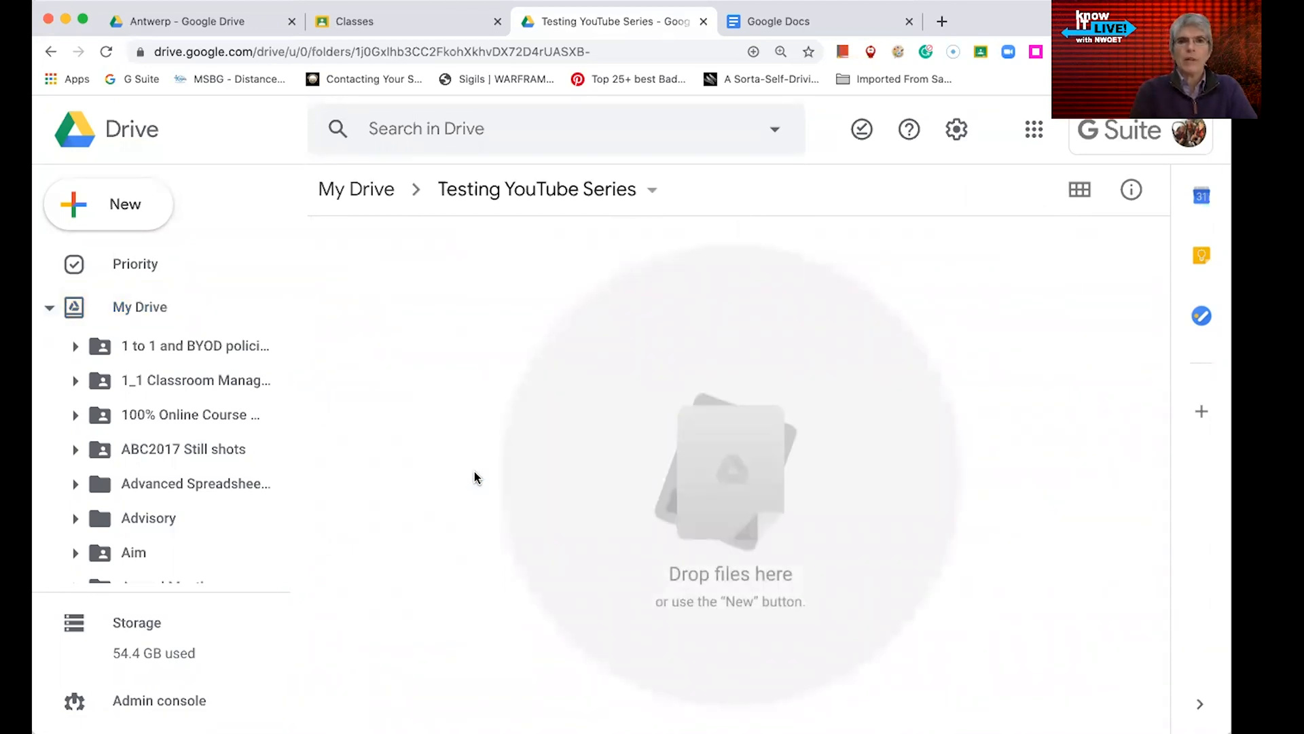
right_click(566, 386)
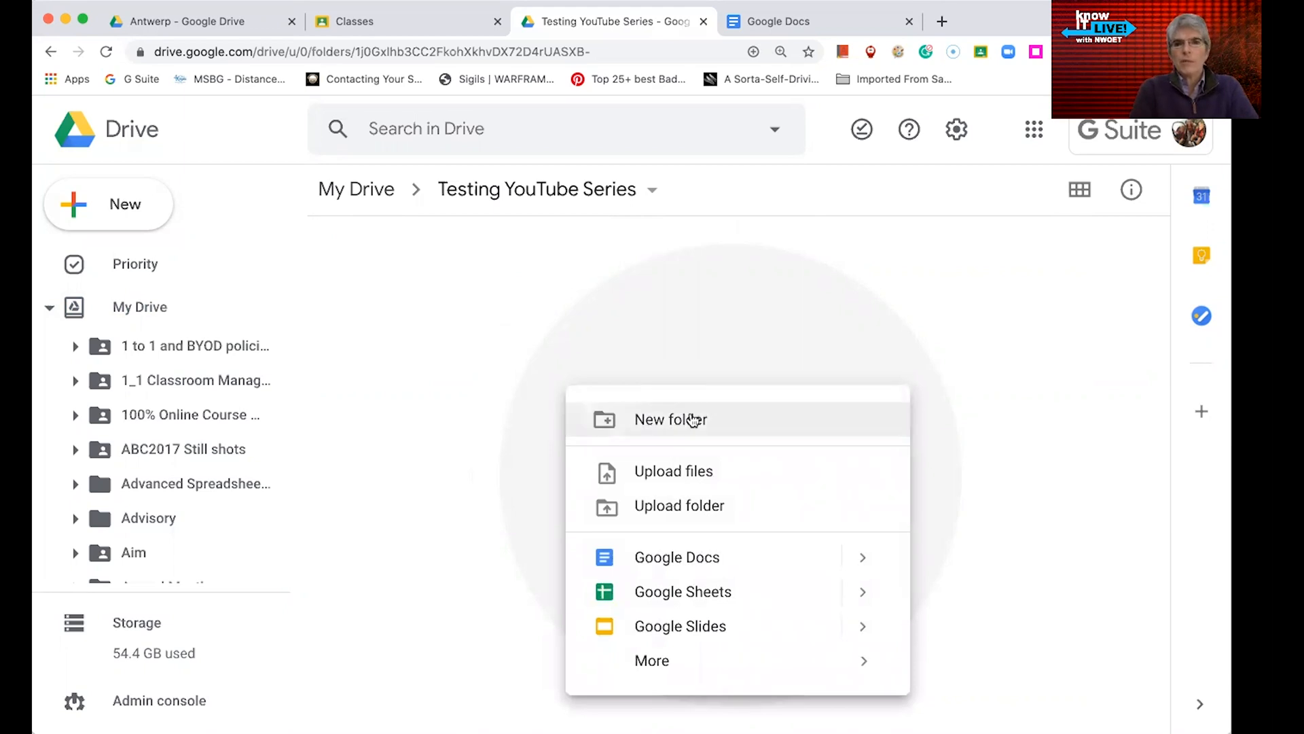
left_click(528, 334)
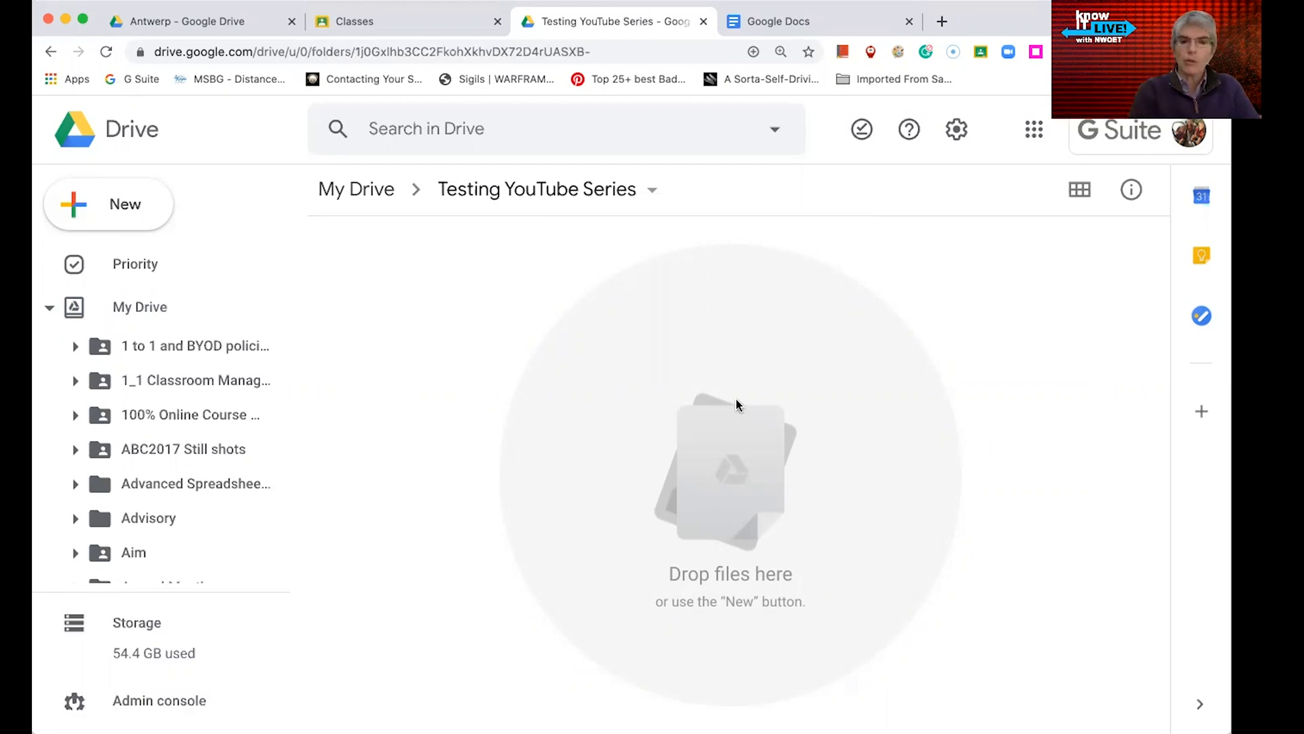
right_click(496, 348)
left_click(446, 300)
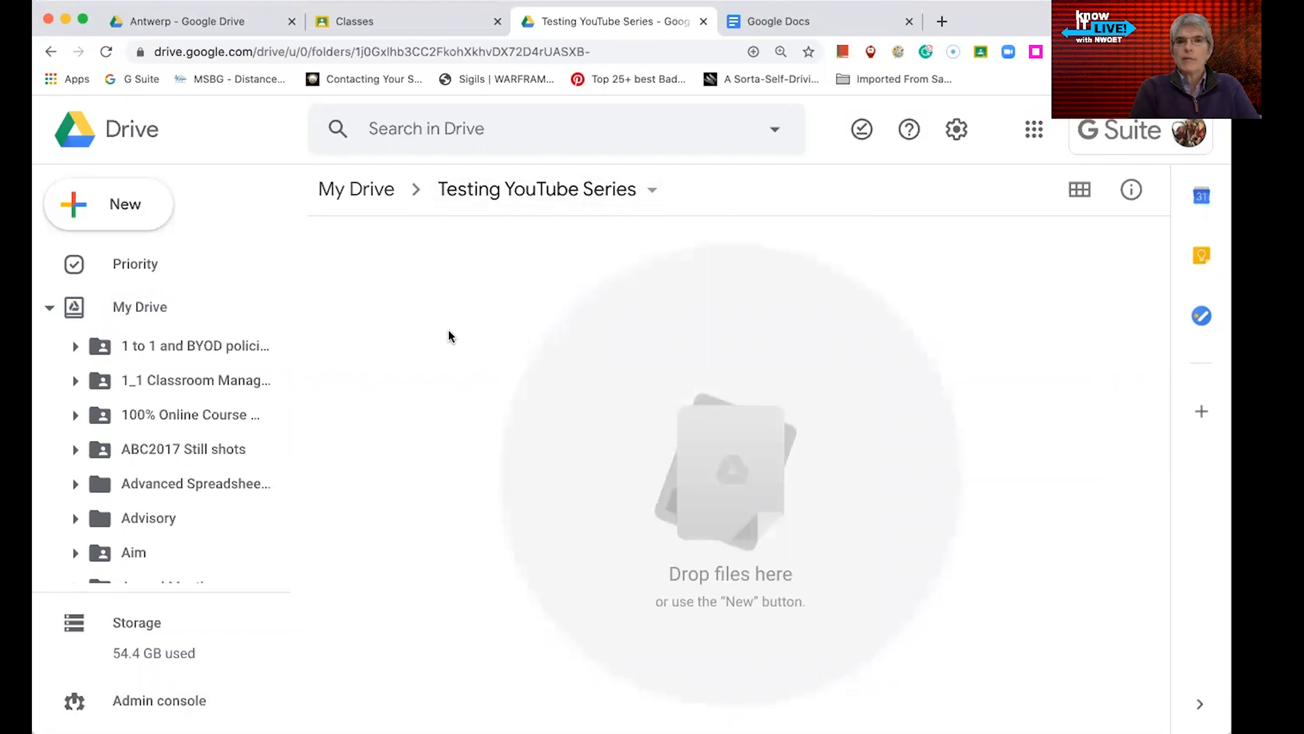
right_click(448, 332)
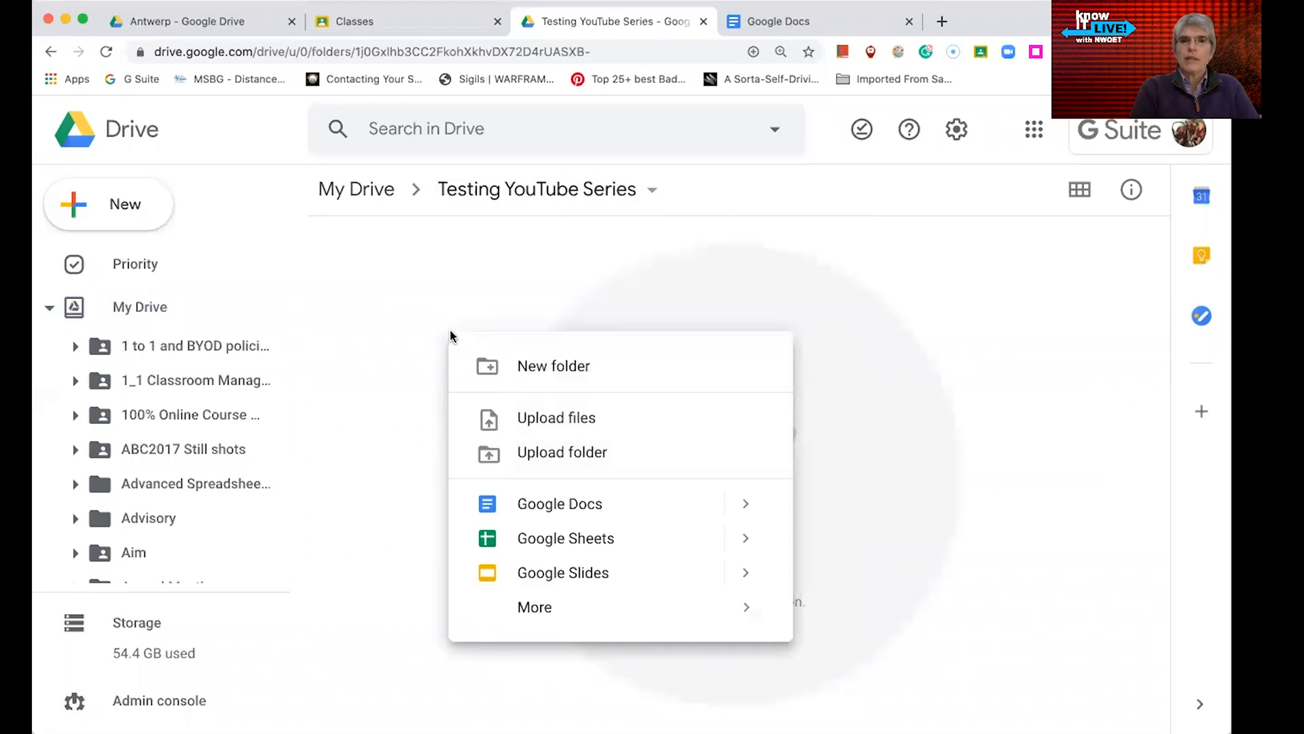
left_click(576, 504)
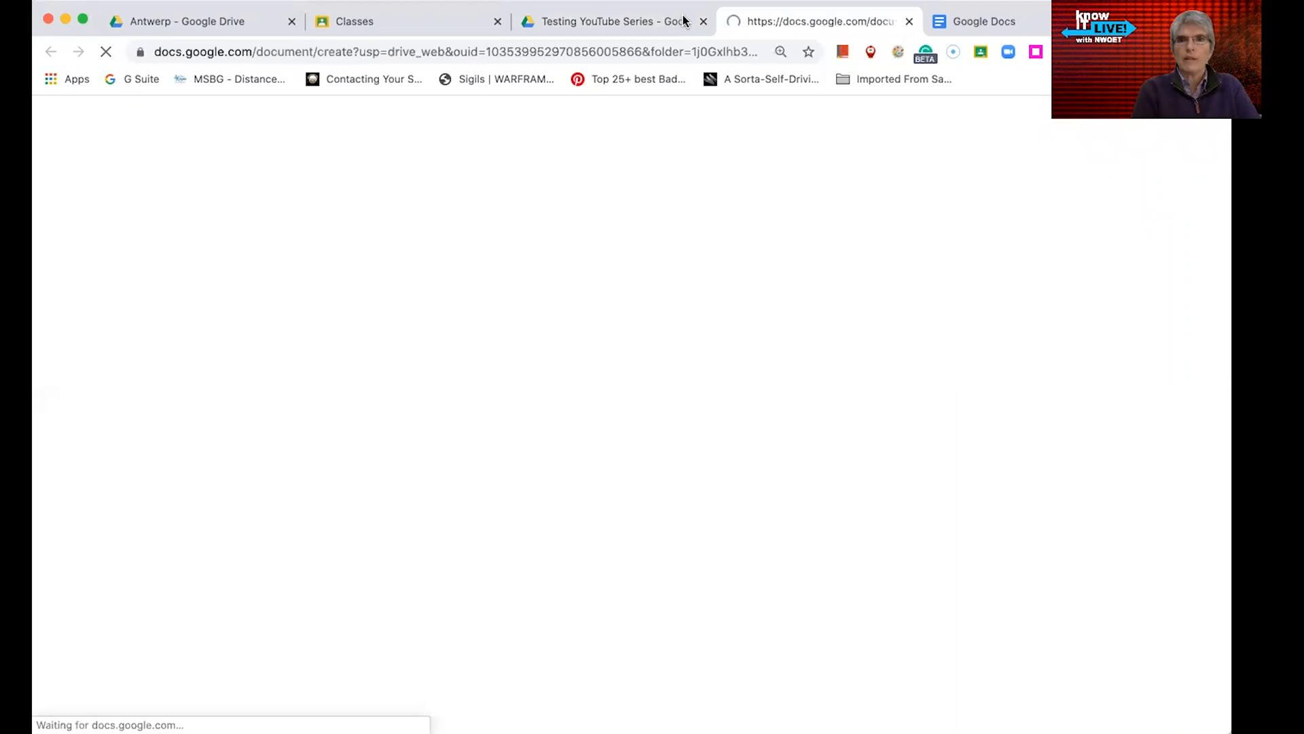
- From the Testing YouTube Series folder, browse the General templates in the Google Docs template gallery and close the gallery
left_click(620, 20)
right_click(485, 424)
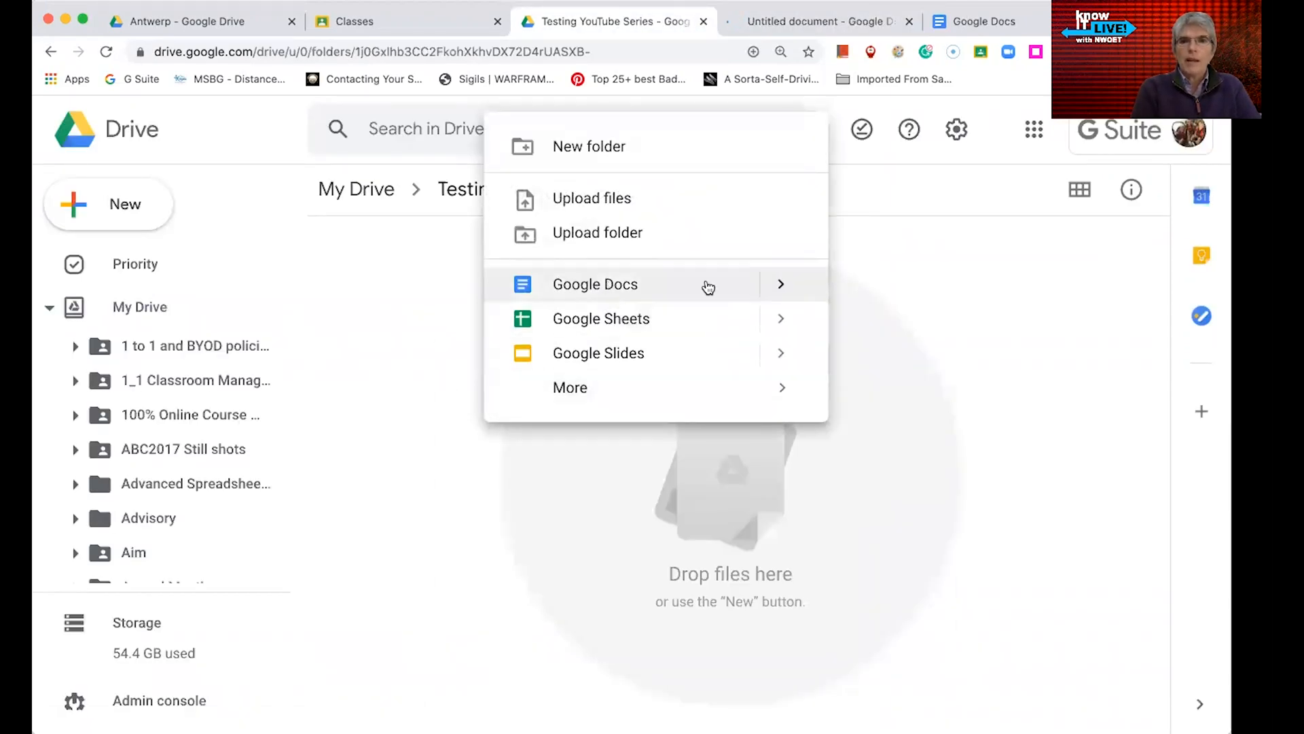
mouse_move(778, 287)
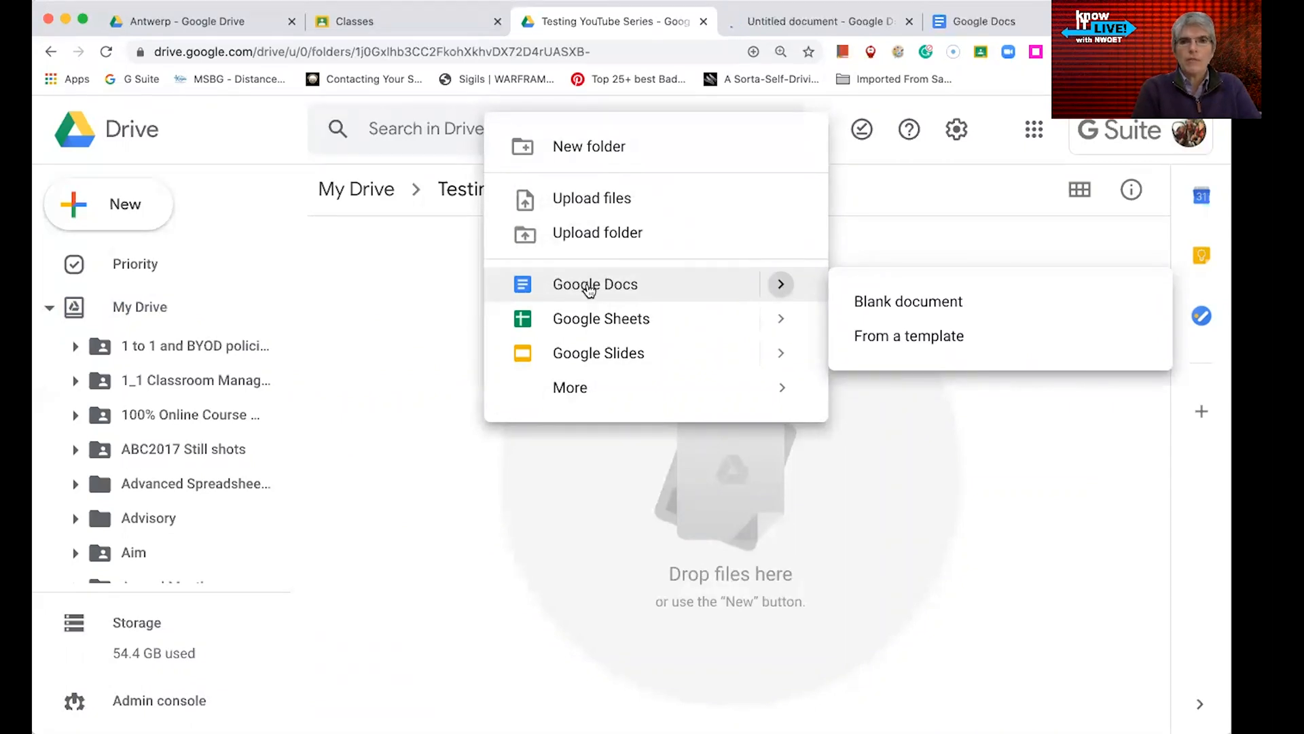
left_click(928, 352)
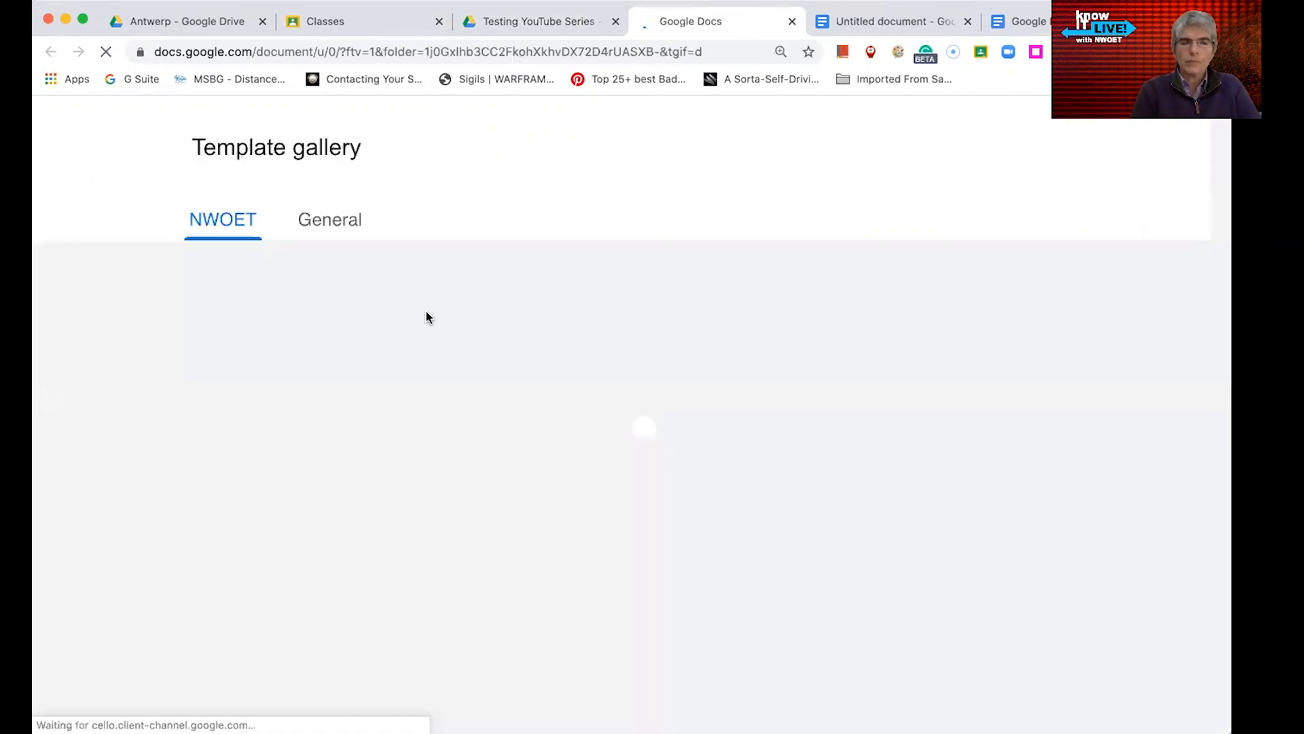
left_click(329, 228)
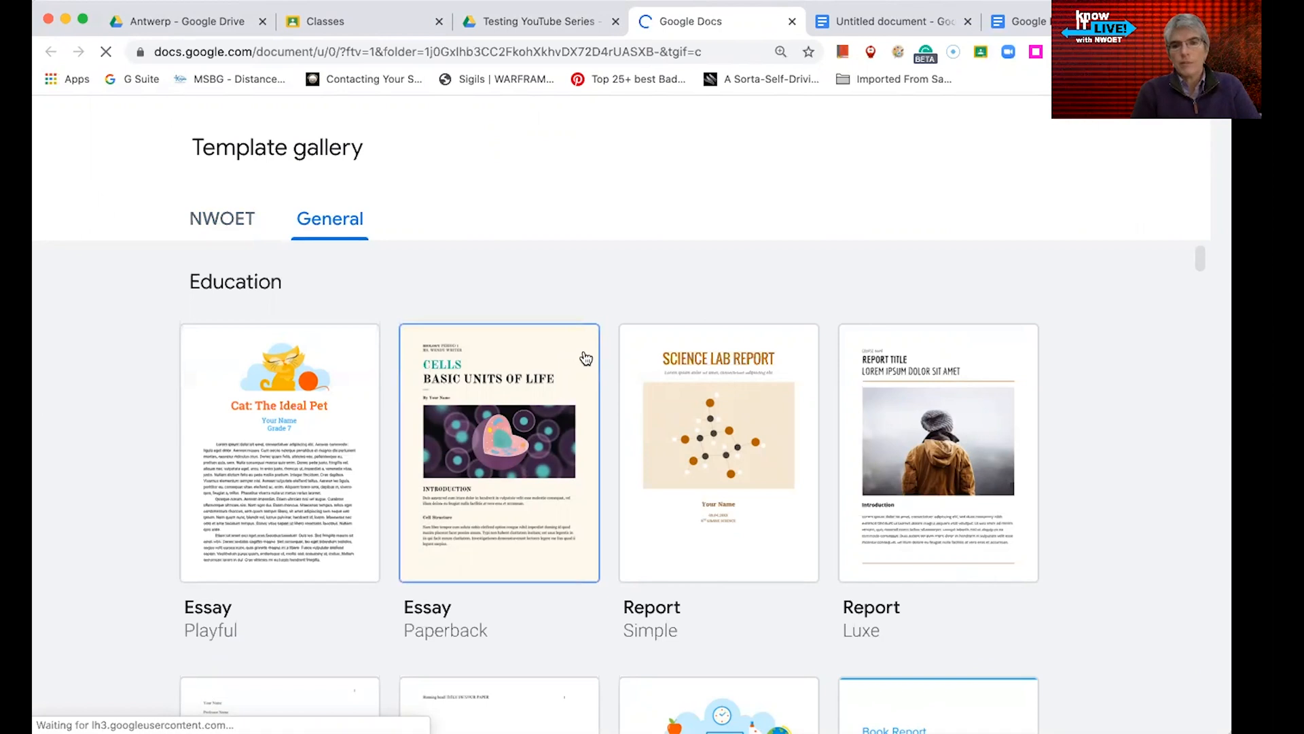
scroll(655, 431, "down", 7)
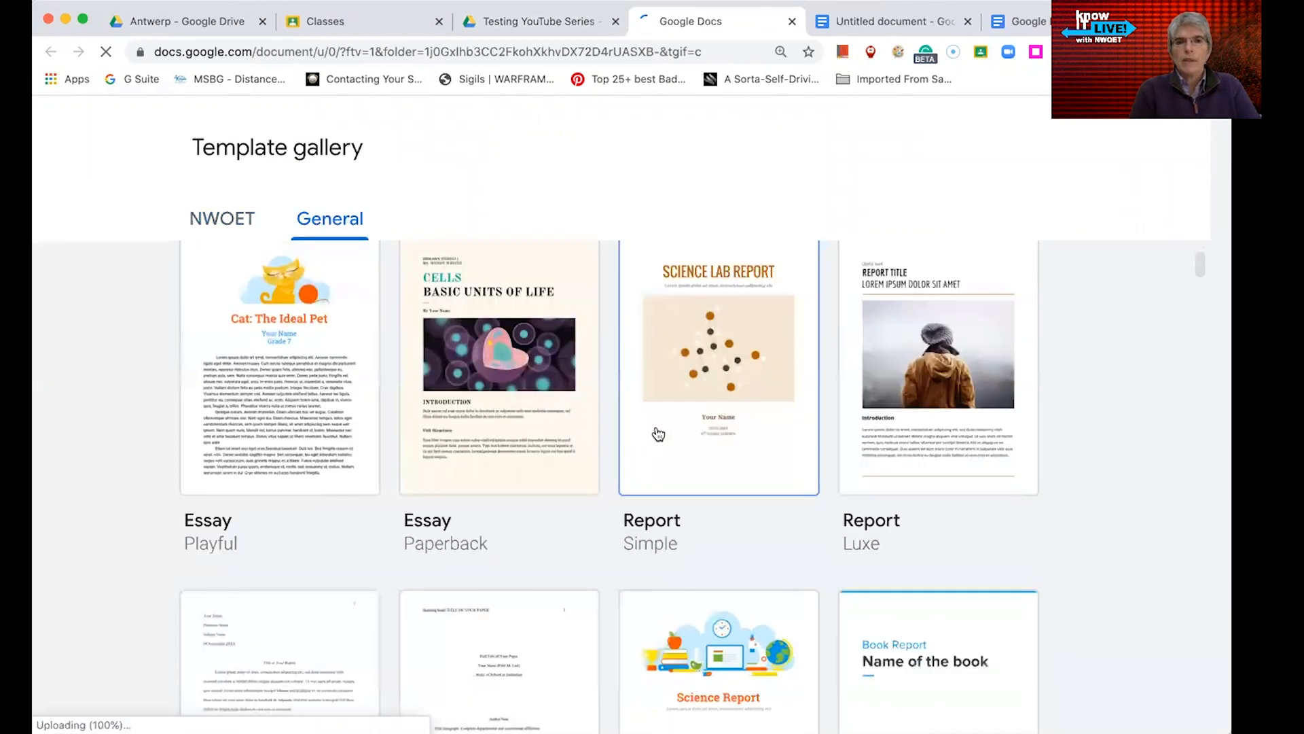
scroll(658, 432, "down", 9)
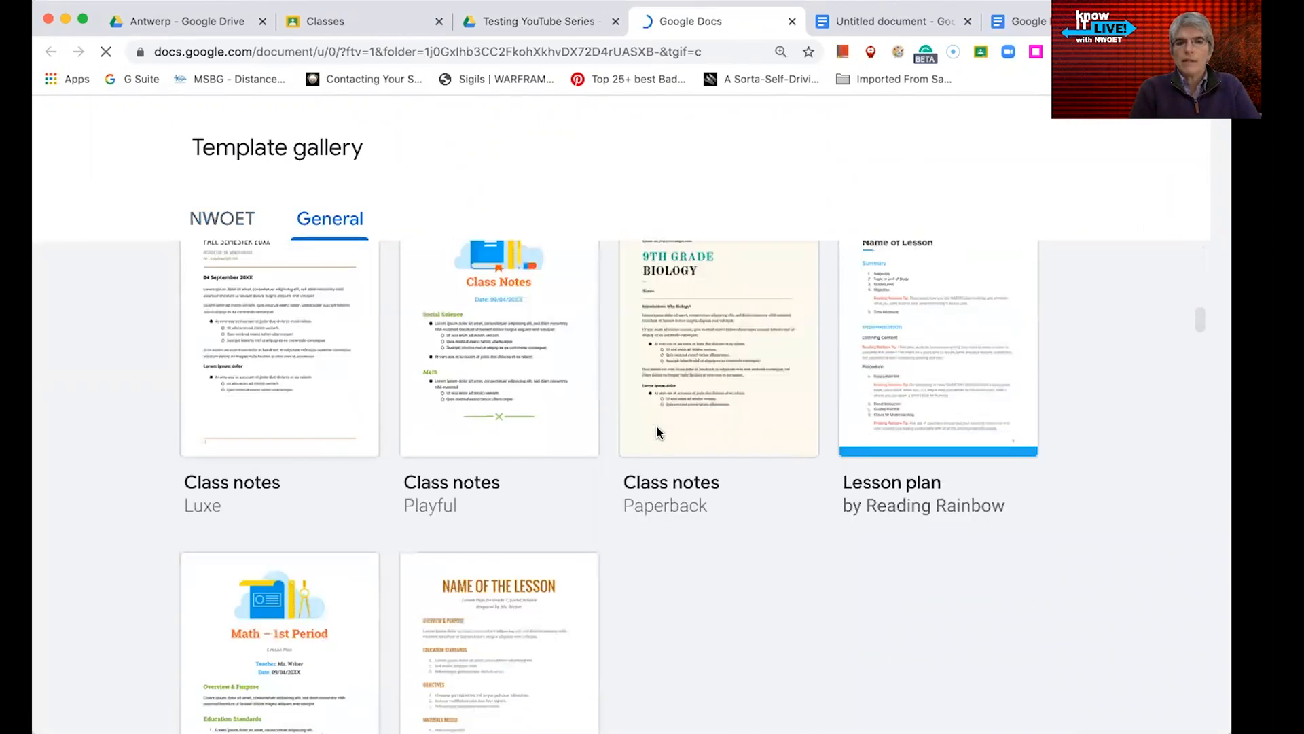
scroll(658, 432, "down", 12)
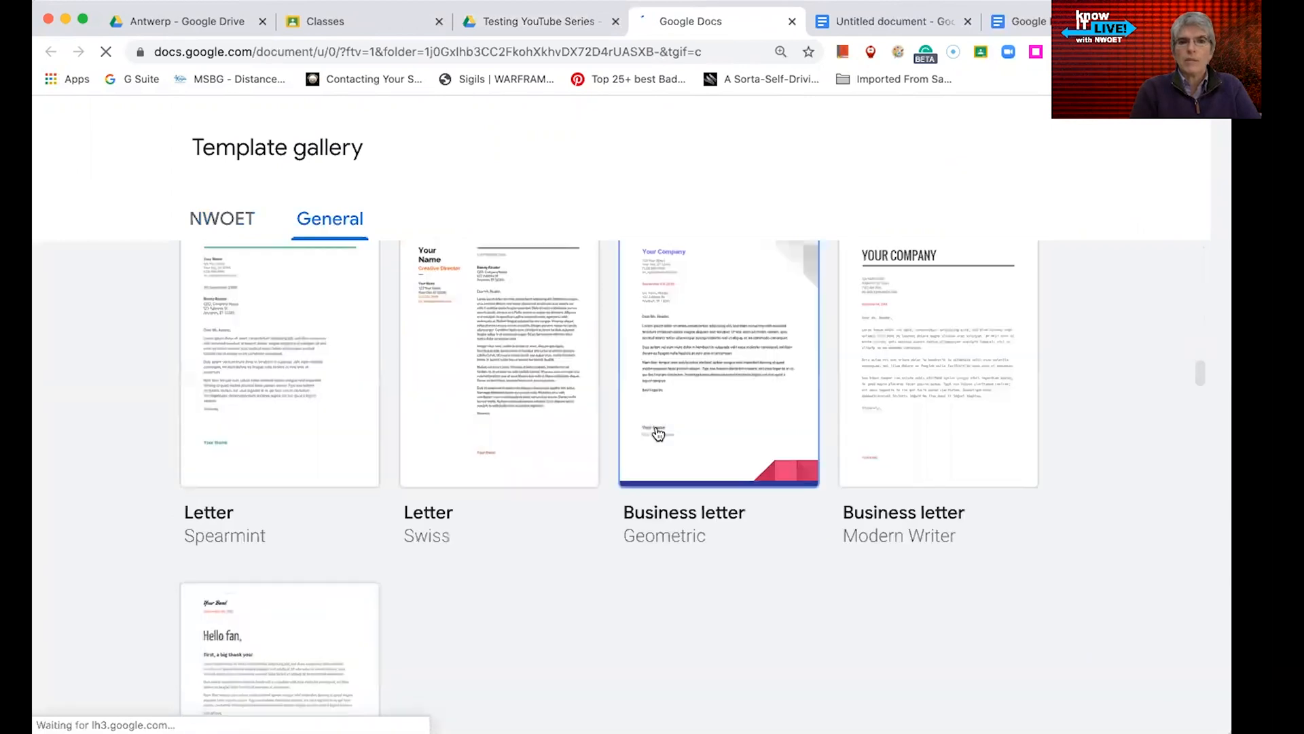
scroll(658, 426, "down", 13)
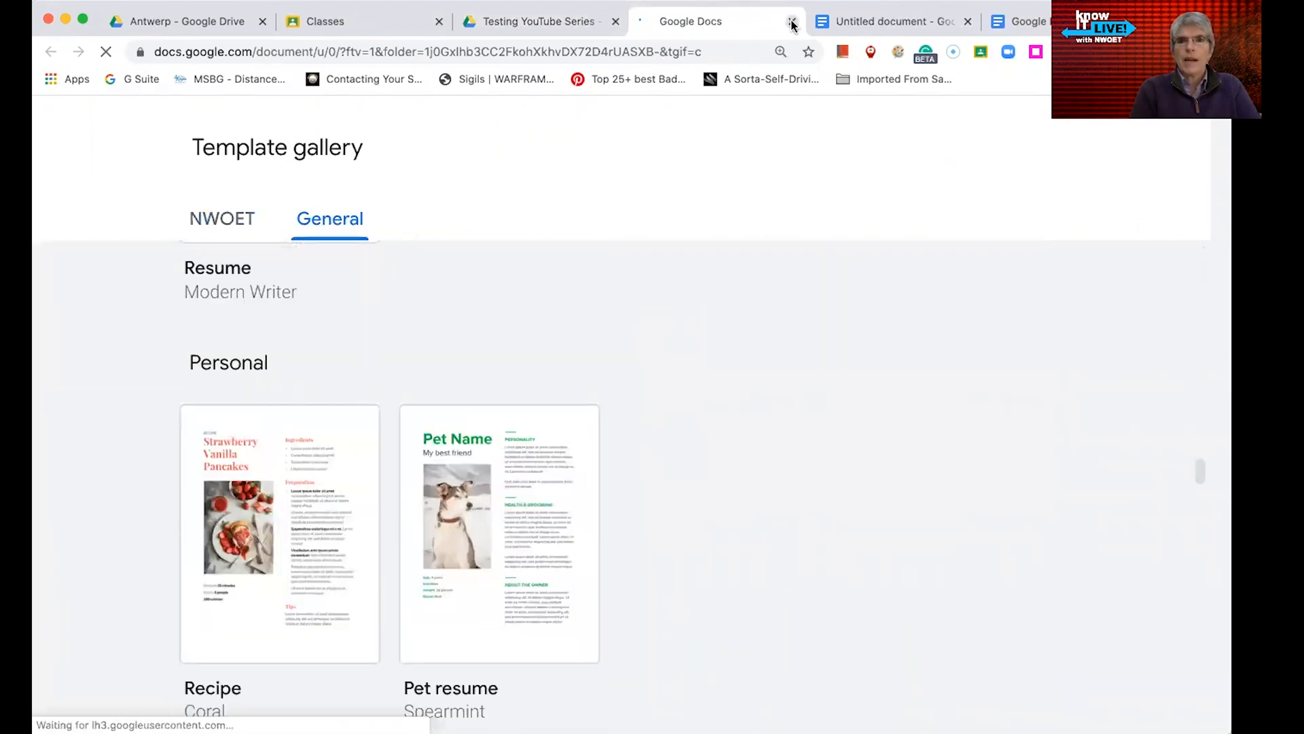
left_click(792, 22)
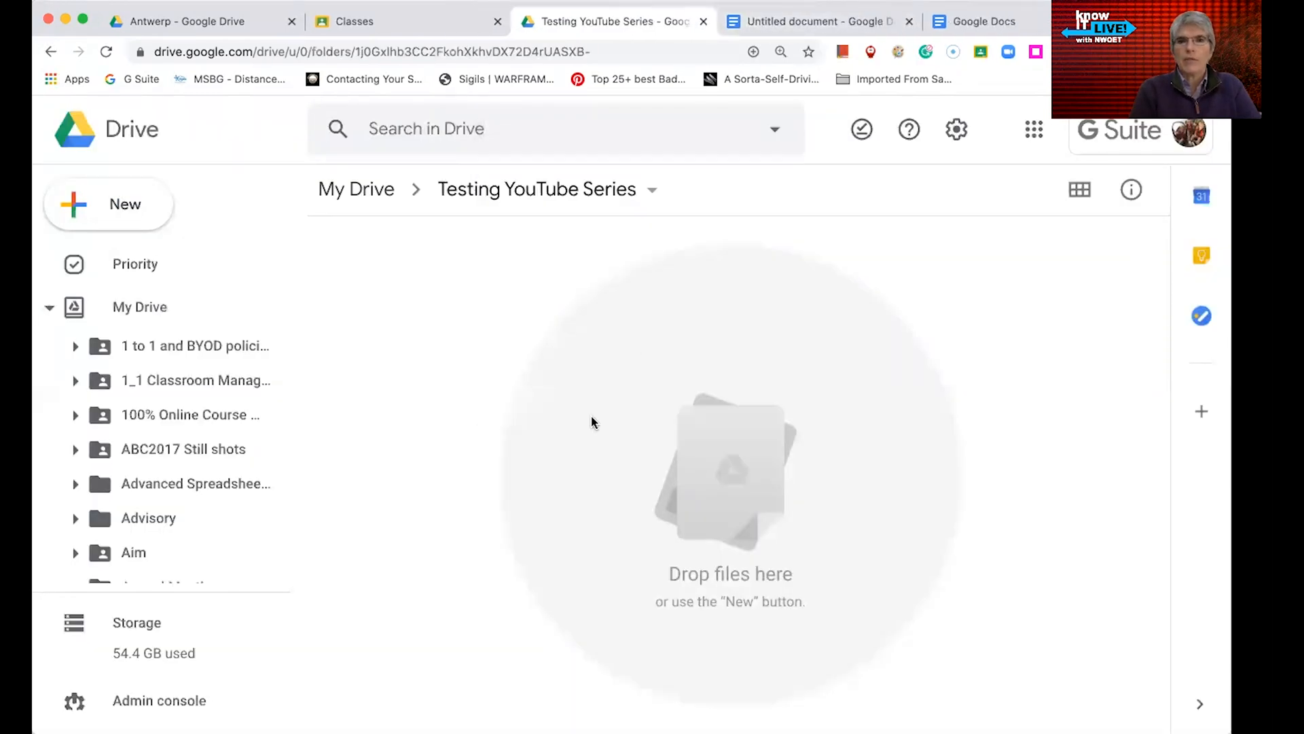
- Switch to the untitled Google Docs document and rename it Practice For YouTube Series
left_click(825, 21)
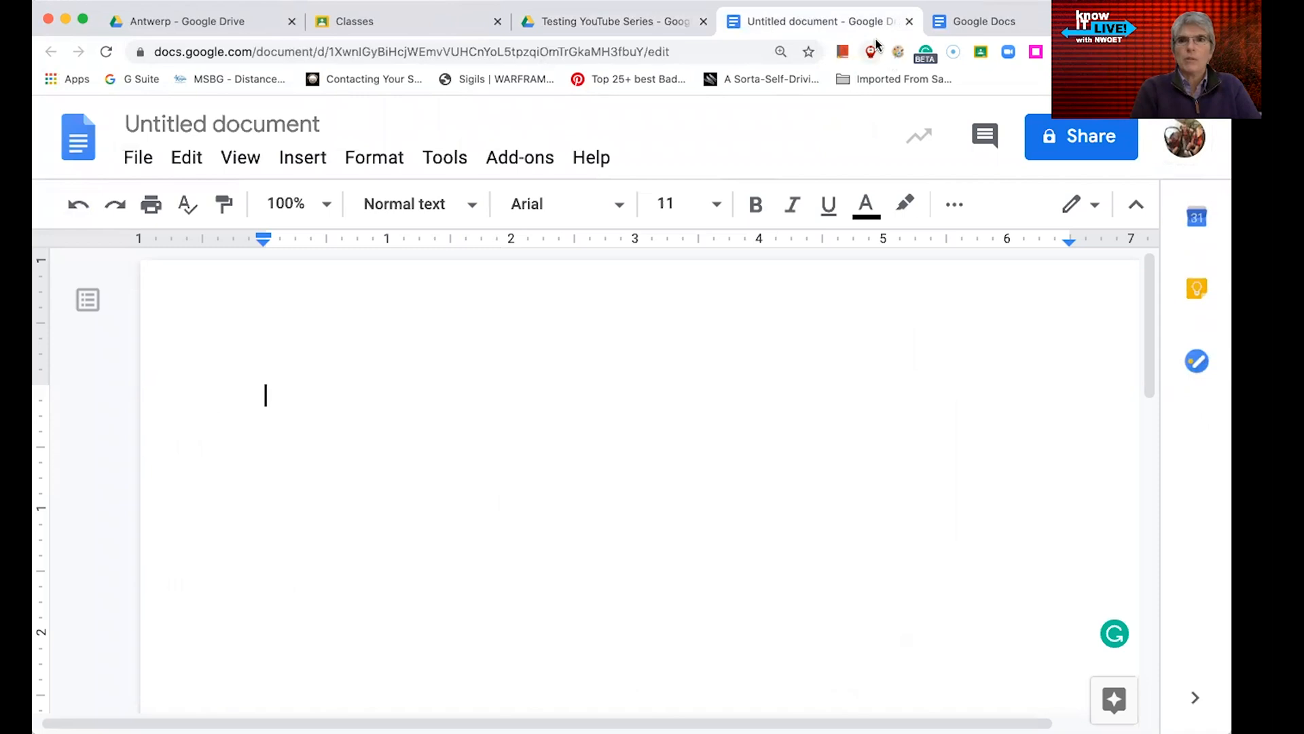
left_click(288, 132)
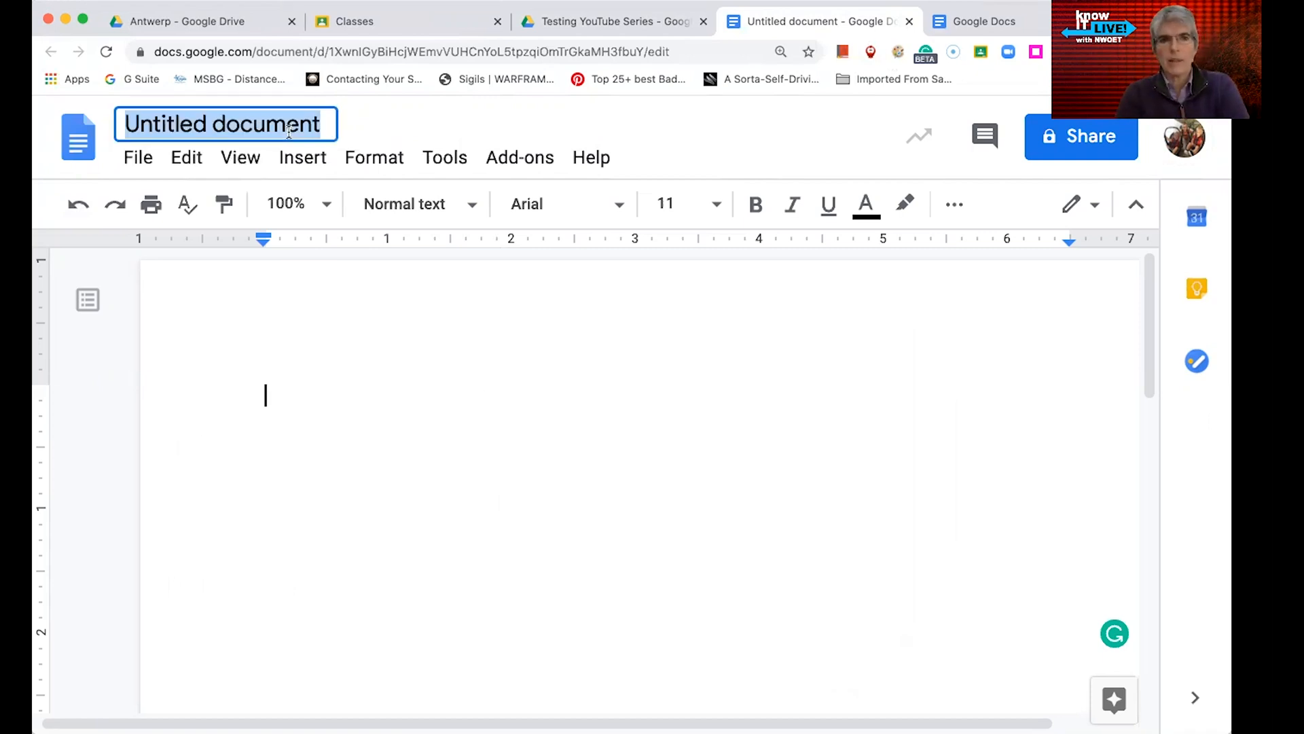
type("Prac")
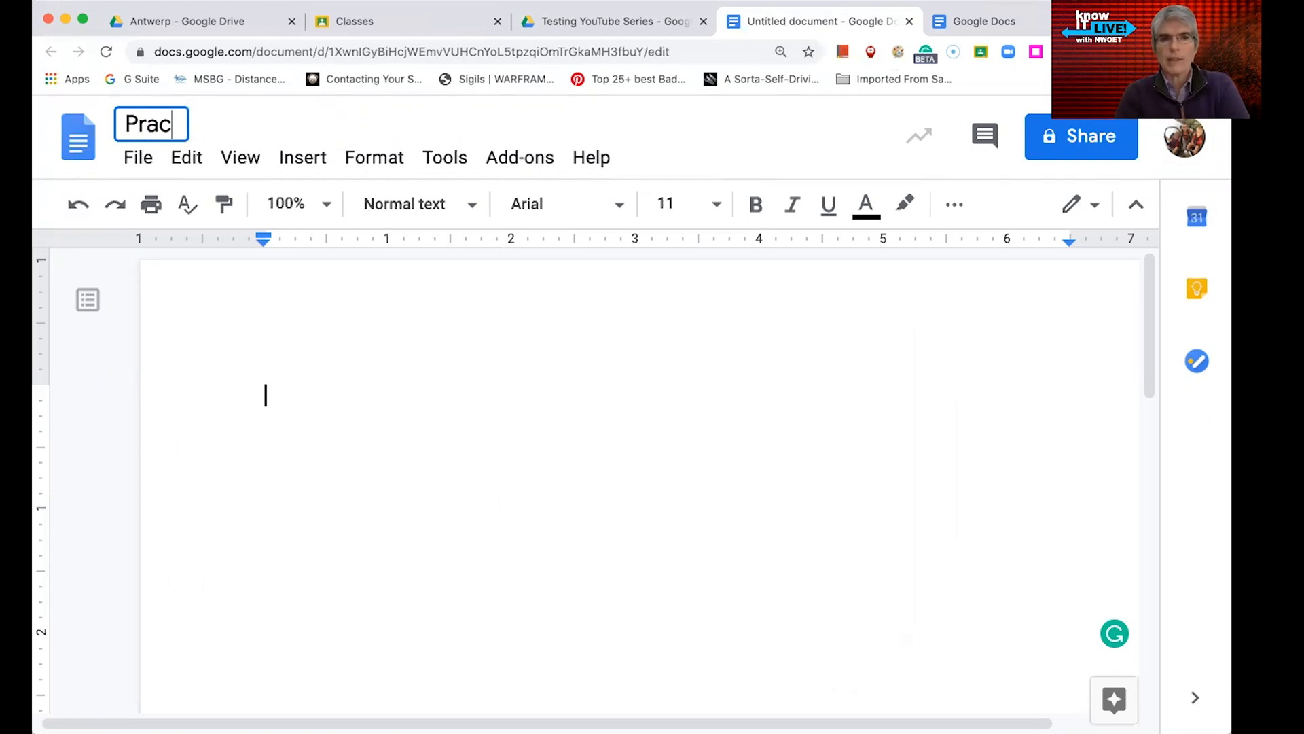
type("tice For Y")
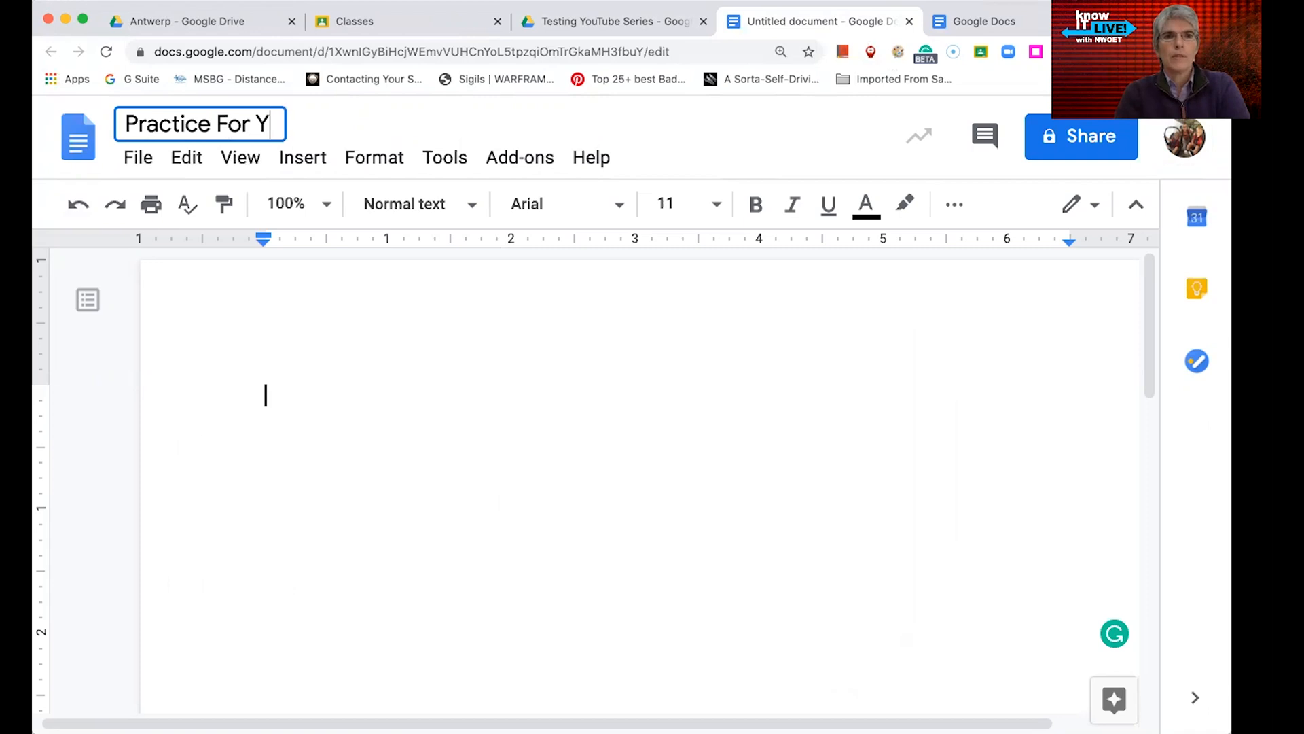
type("o")
type("uTube ")
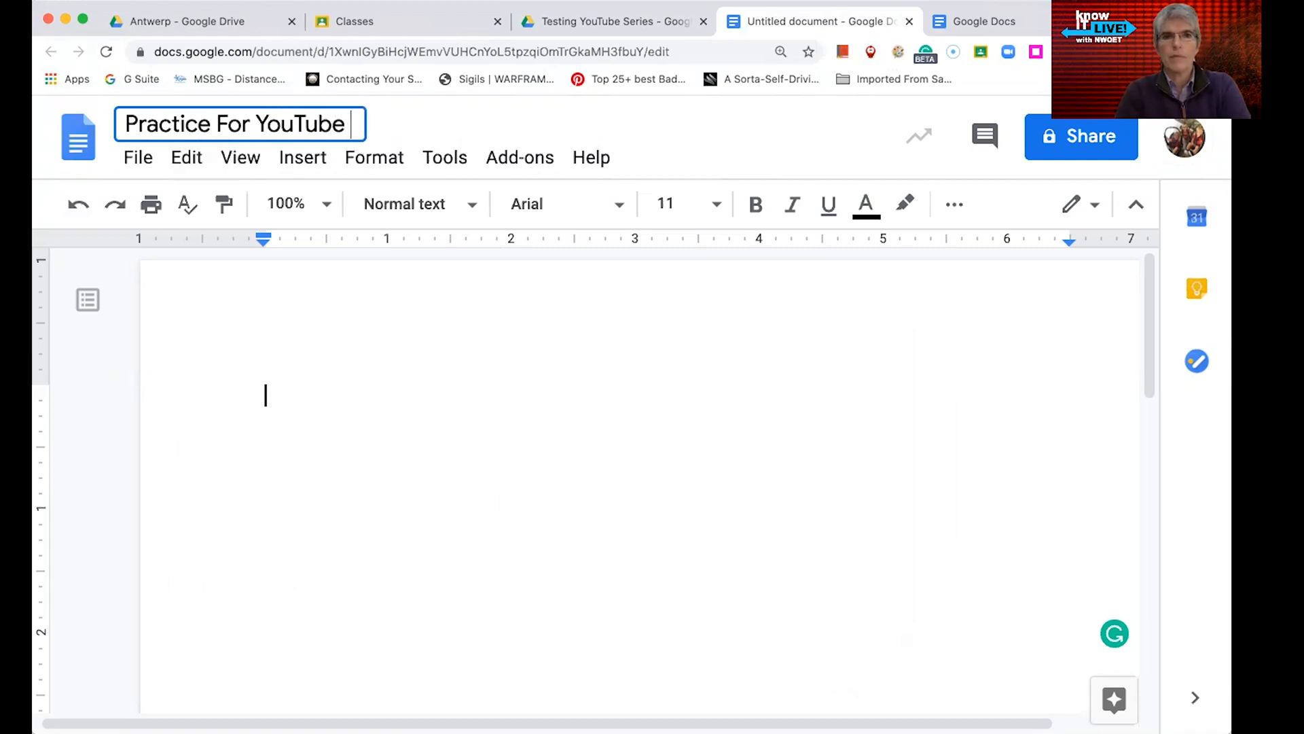
type("Series")
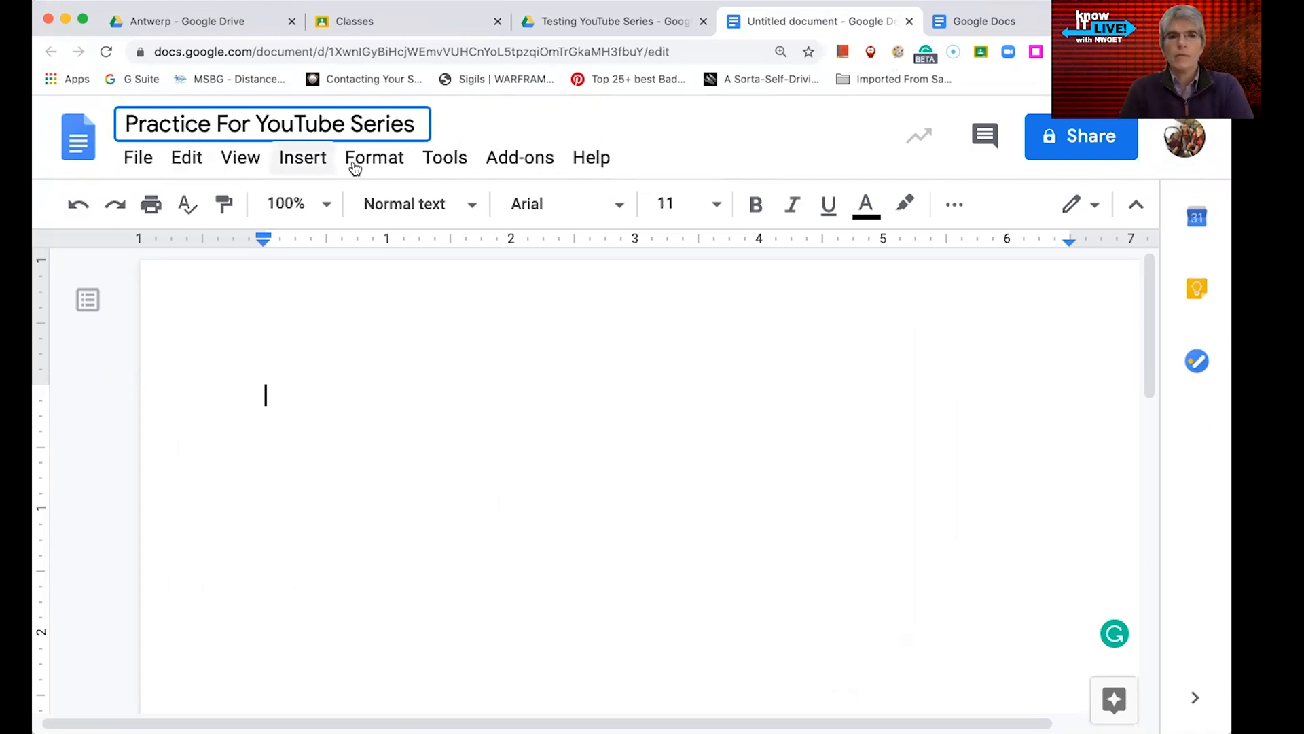
left_click(491, 314)
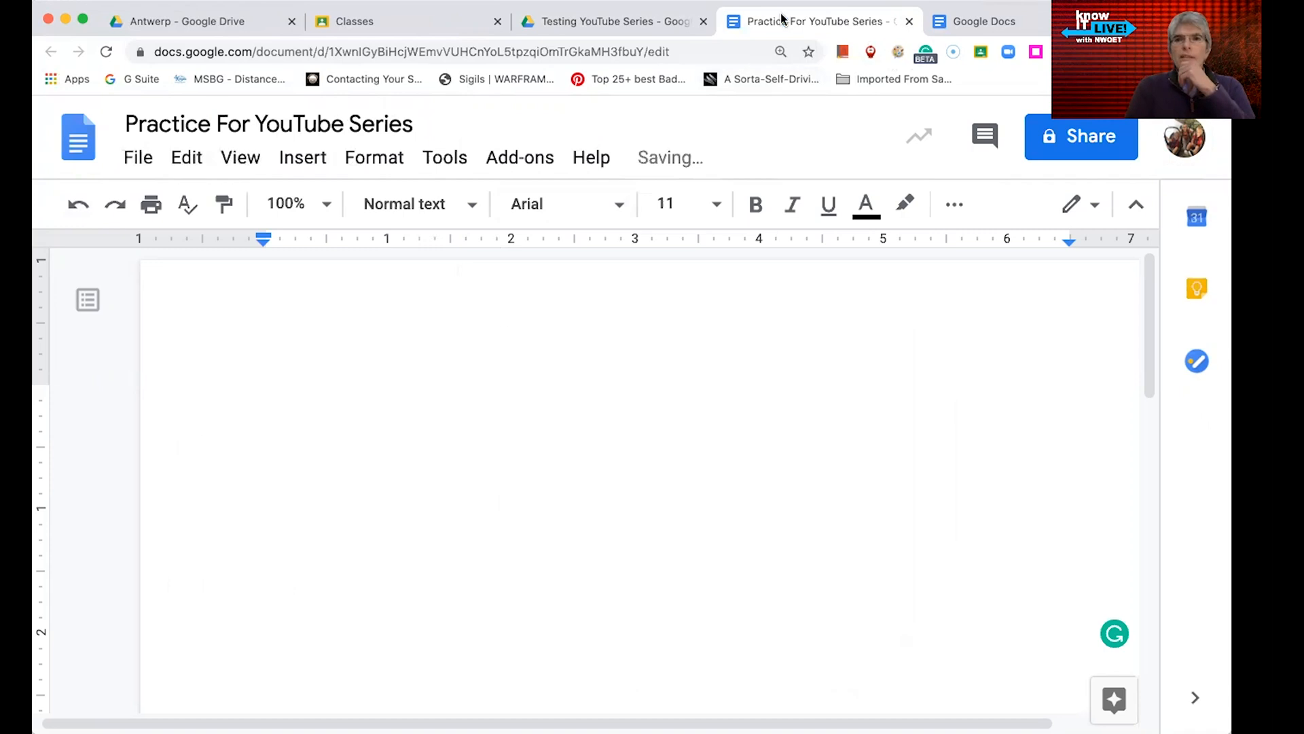
- Reload the Testing YouTube Series folder in Google Drive to check its file listing, and return to the Practice For YouTube Series document
left_click(676, 19)
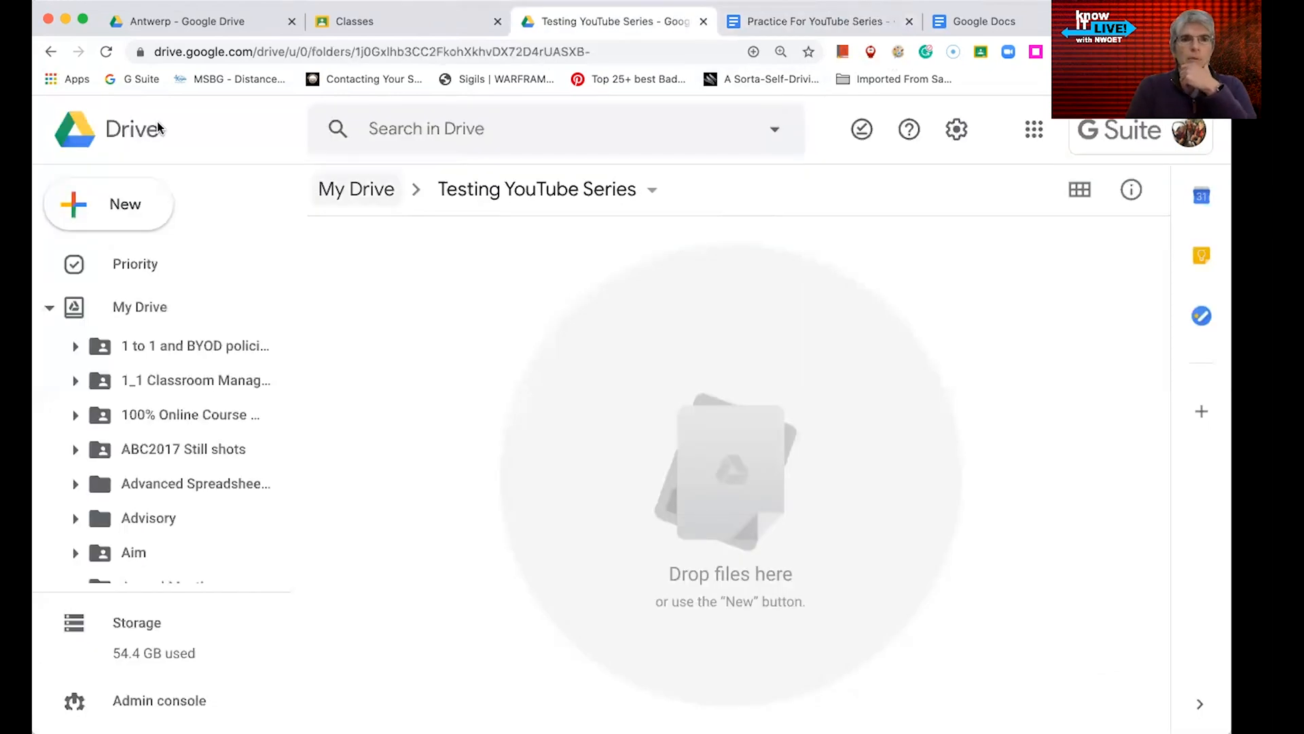
left_click(106, 53)
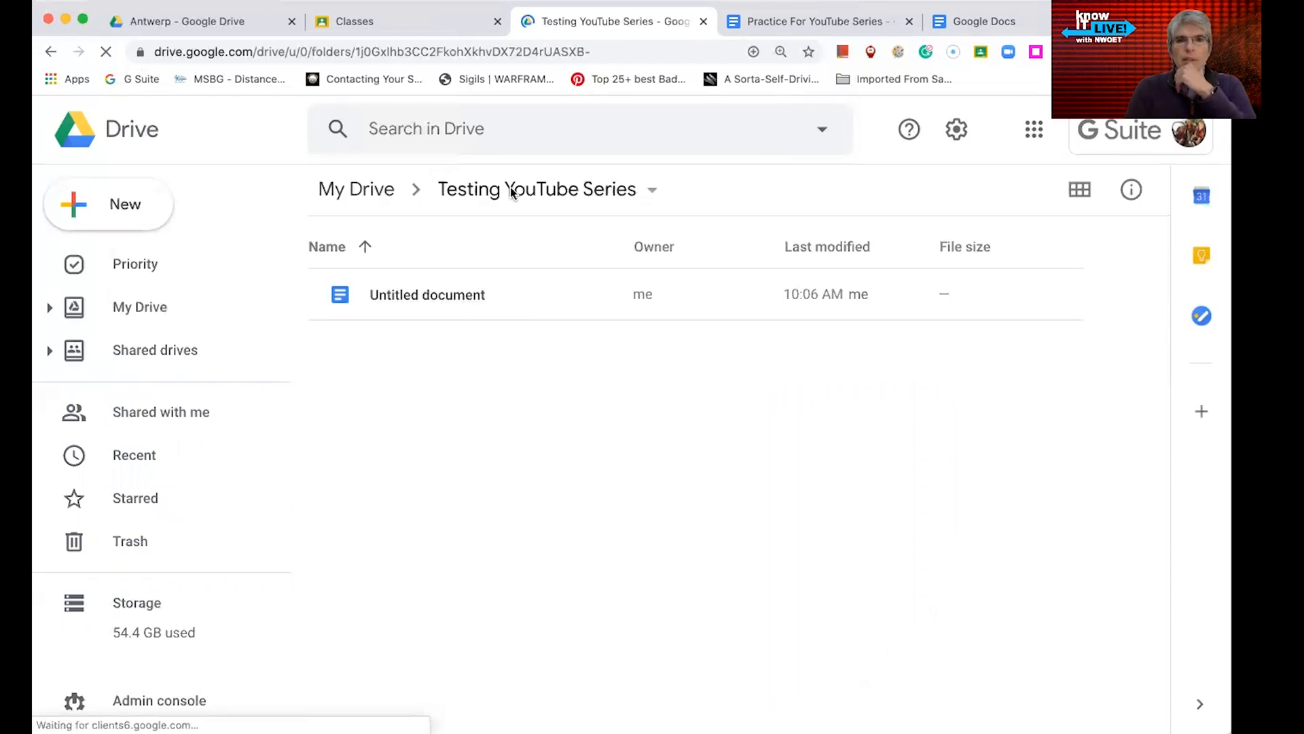
left_click(828, 21)
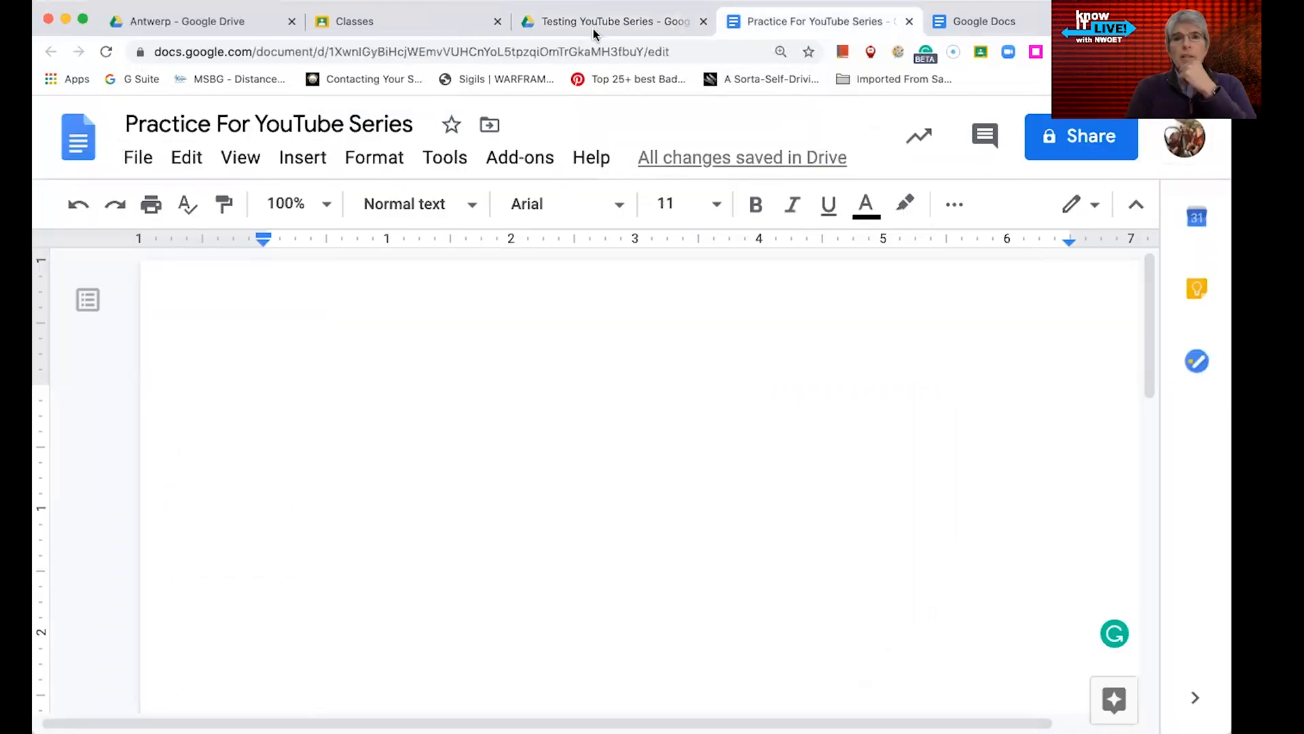
- Close the Google Docs home page and return to the Testing YouTube Series folder in Google Drive
left_click_drag(985, 21, 999, 89)
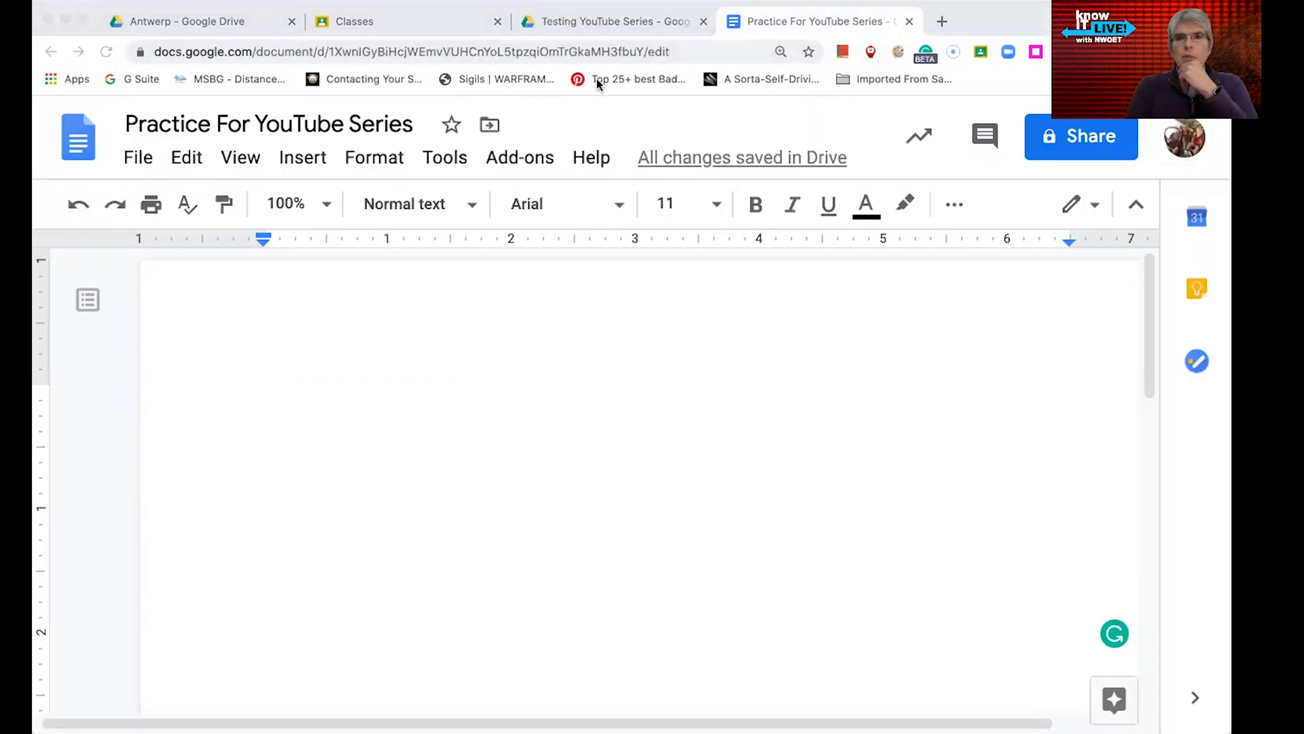
left_click_drag(881, 33, 883, 32)
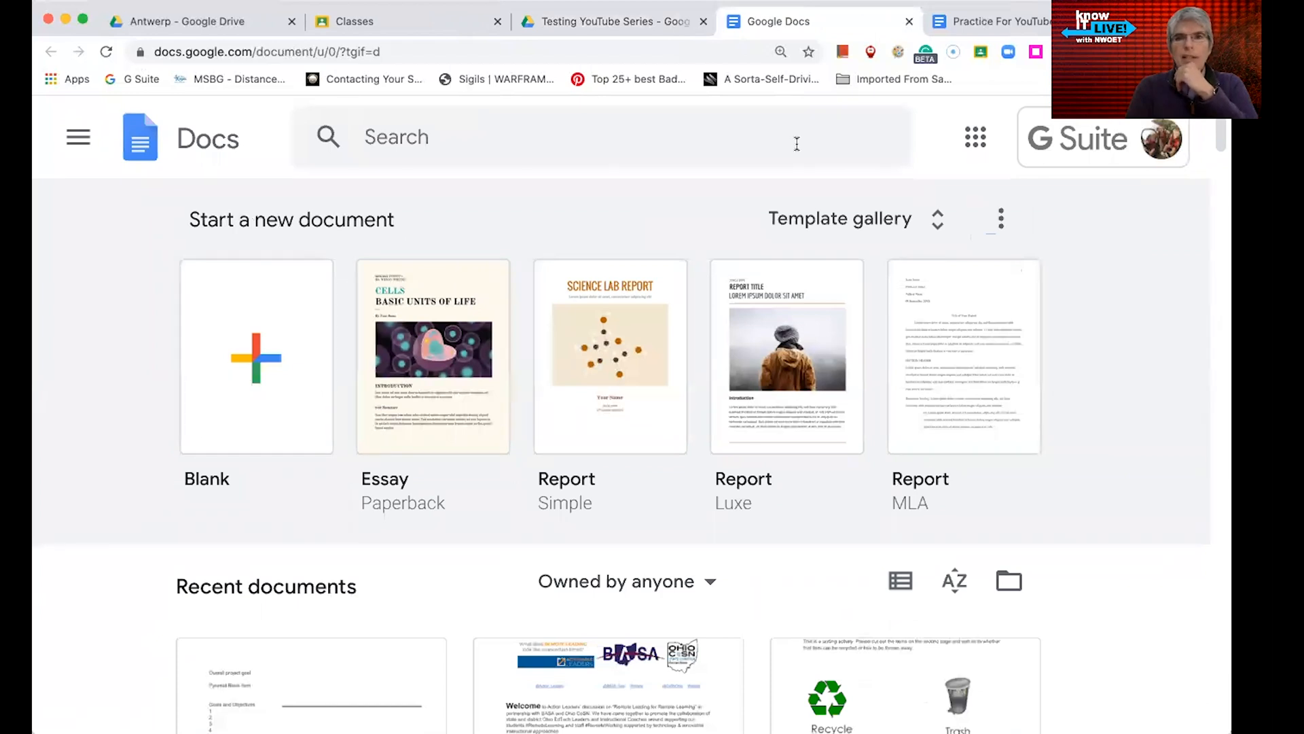
left_click(909, 21)
left_click(652, 21)
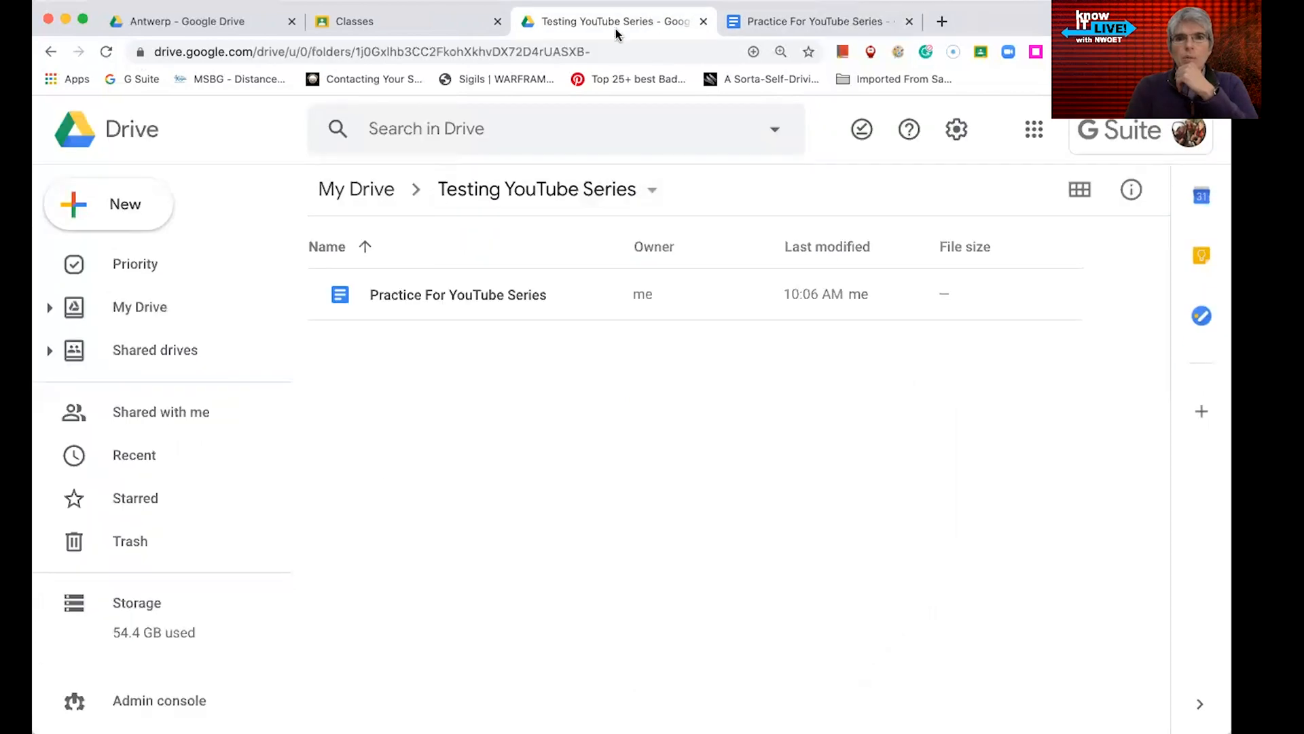
- Review the folder's options for creating a Google Docs file, dismiss them, and view the Practice For YouTube Series document before returning to Drive
right_click(396, 444)
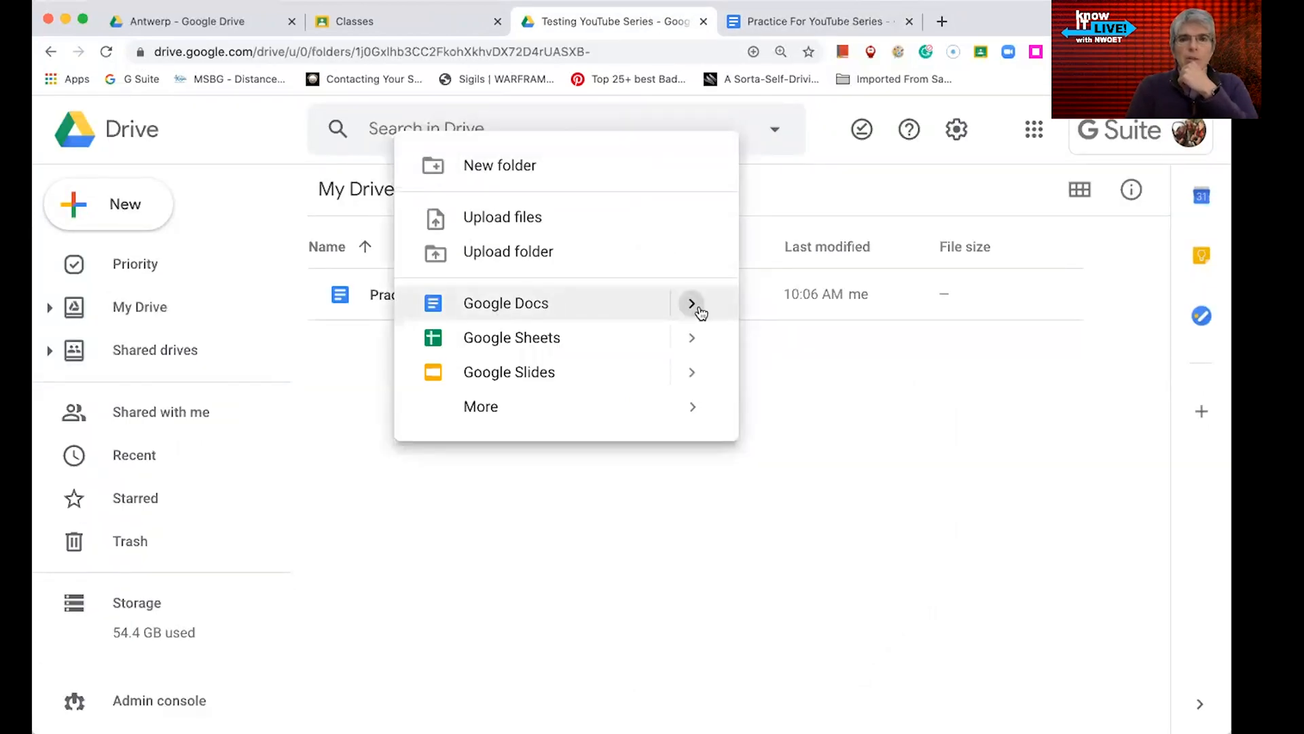
mouse_move(699, 311)
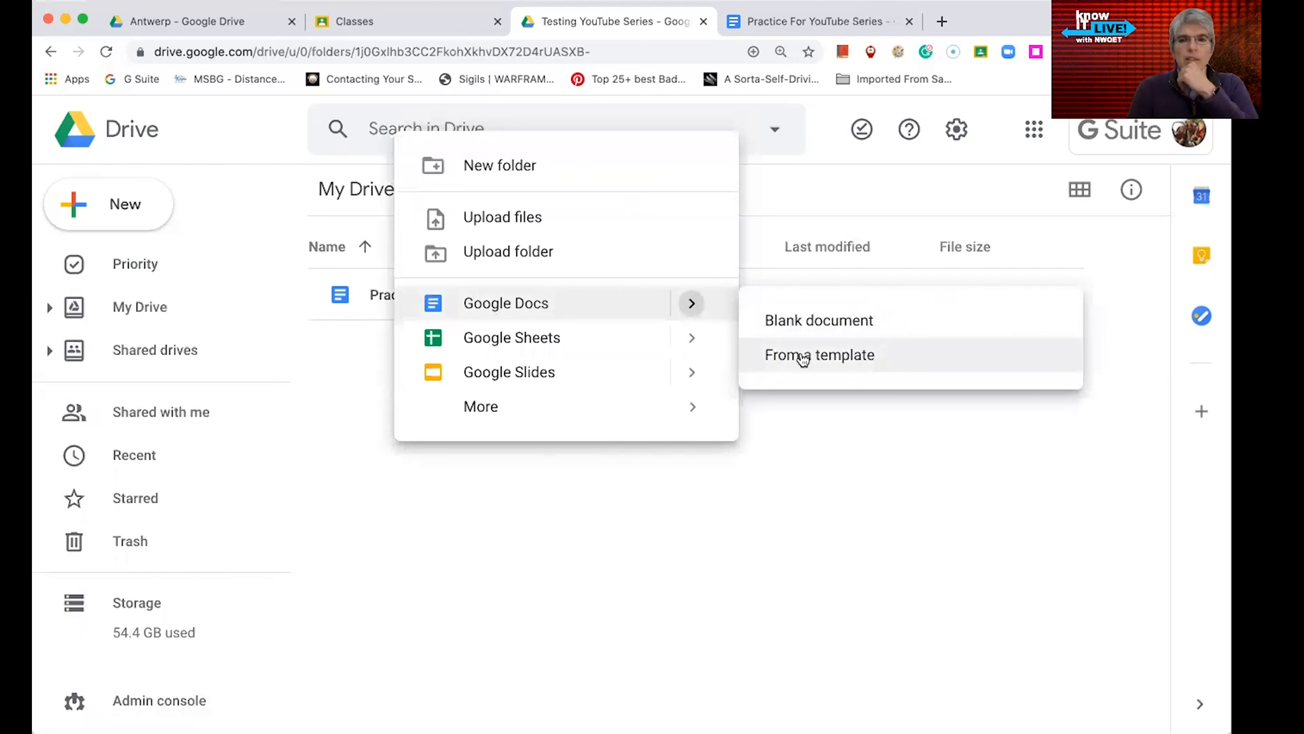
left_click(670, 509)
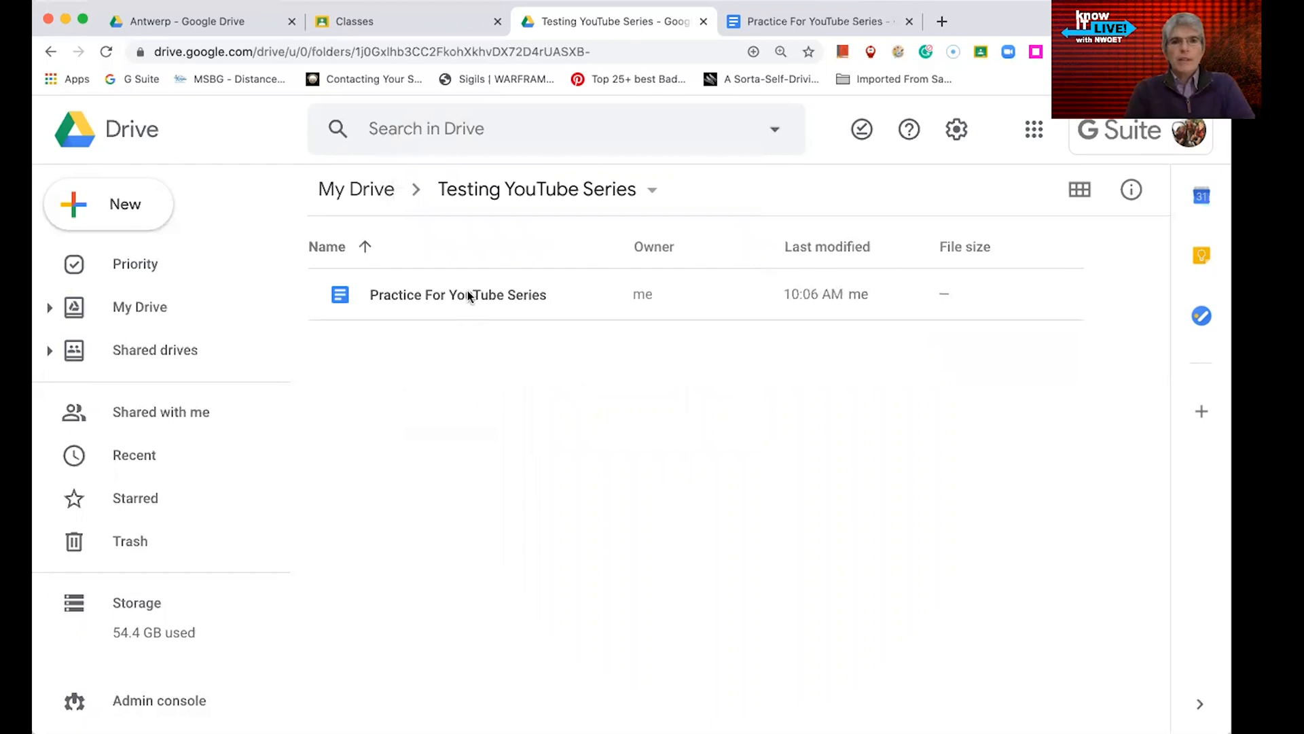
left_click(801, 23)
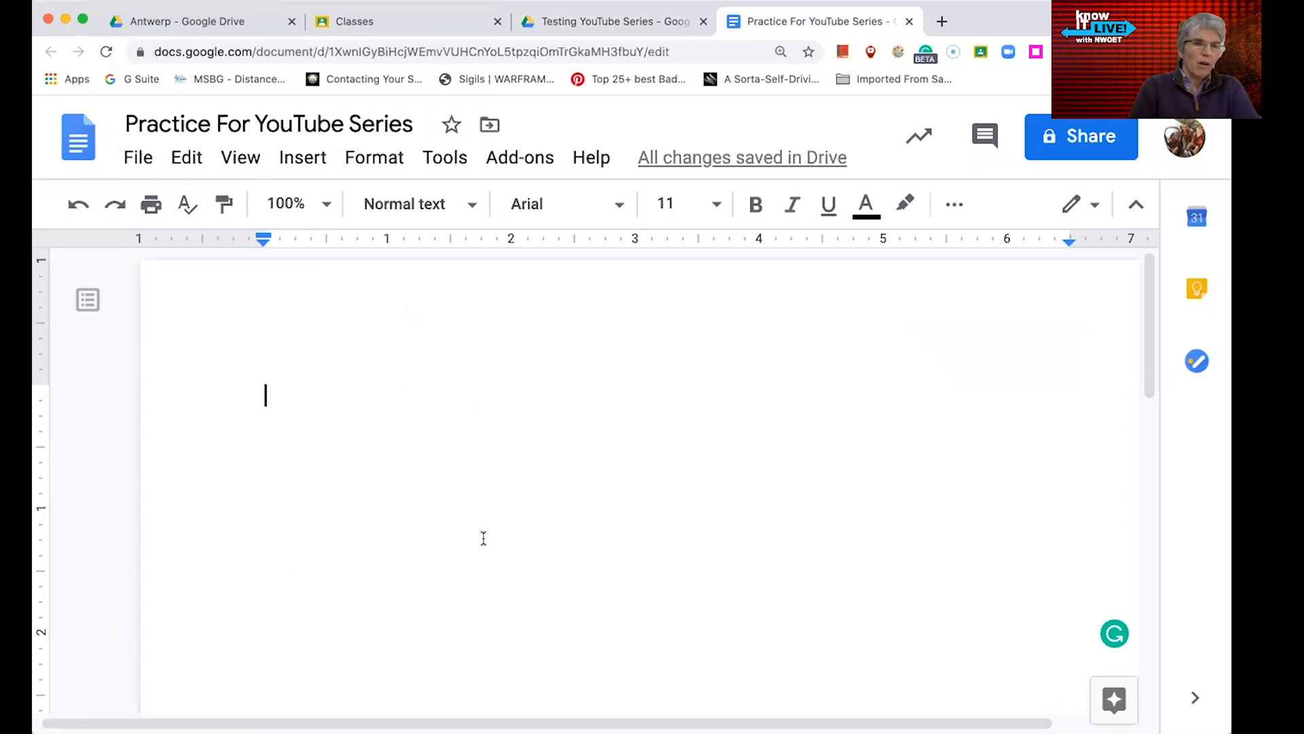
left_click(656, 22)
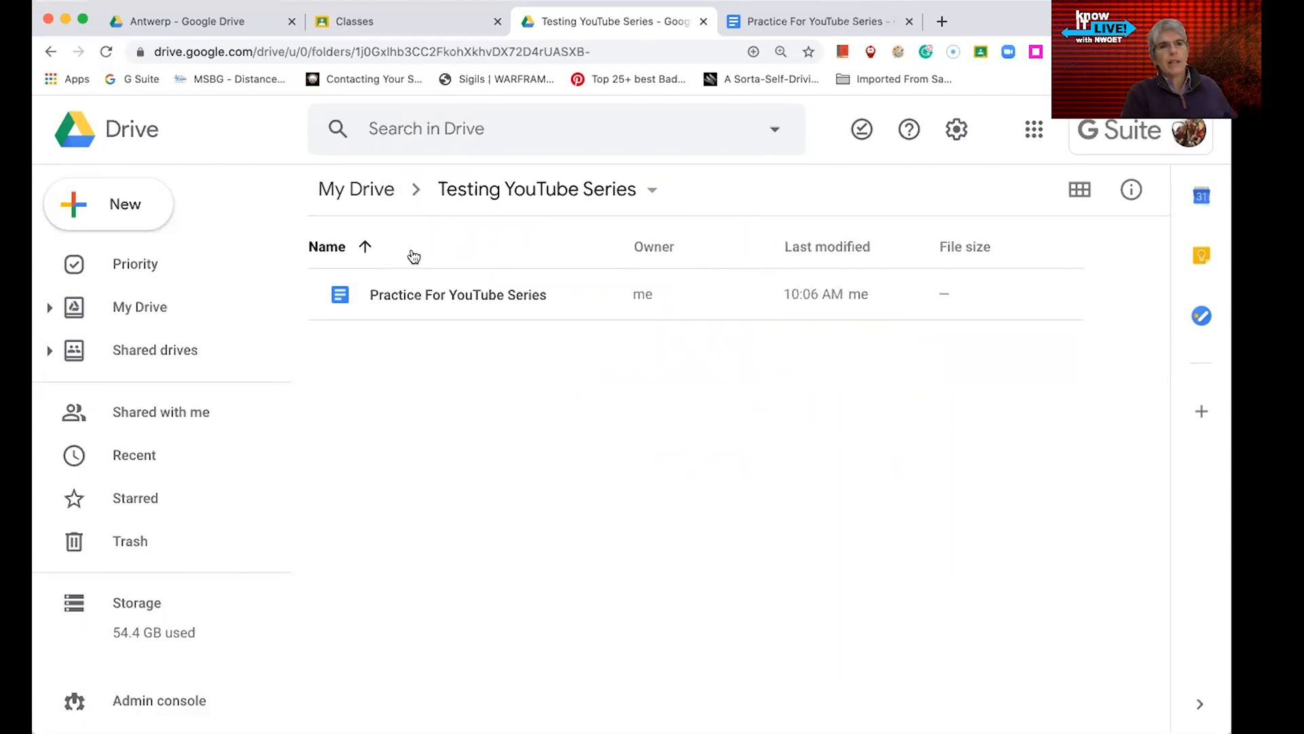
- Open the Antwerp folder from My Drive and preview Antwerp Meeting Notes.docx and the image file preceding it
left_click(153, 305)
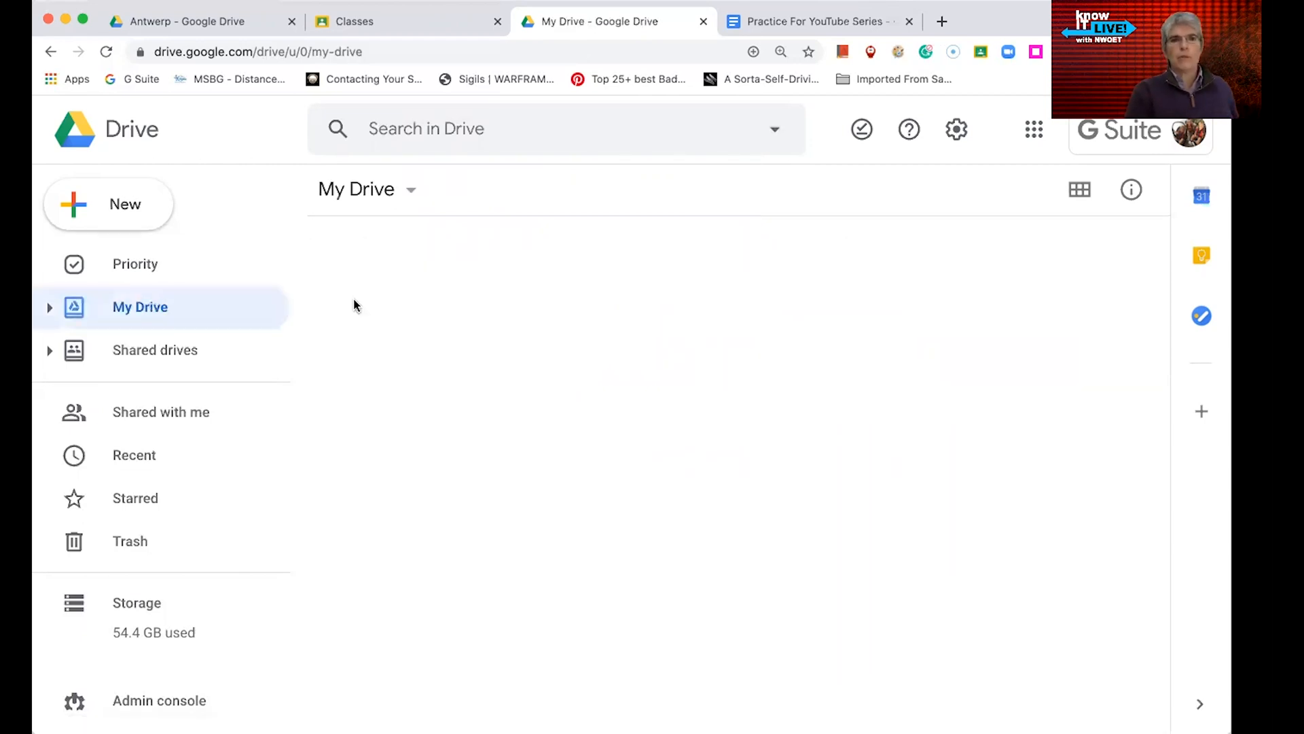
scroll(445, 537, "down", 5)
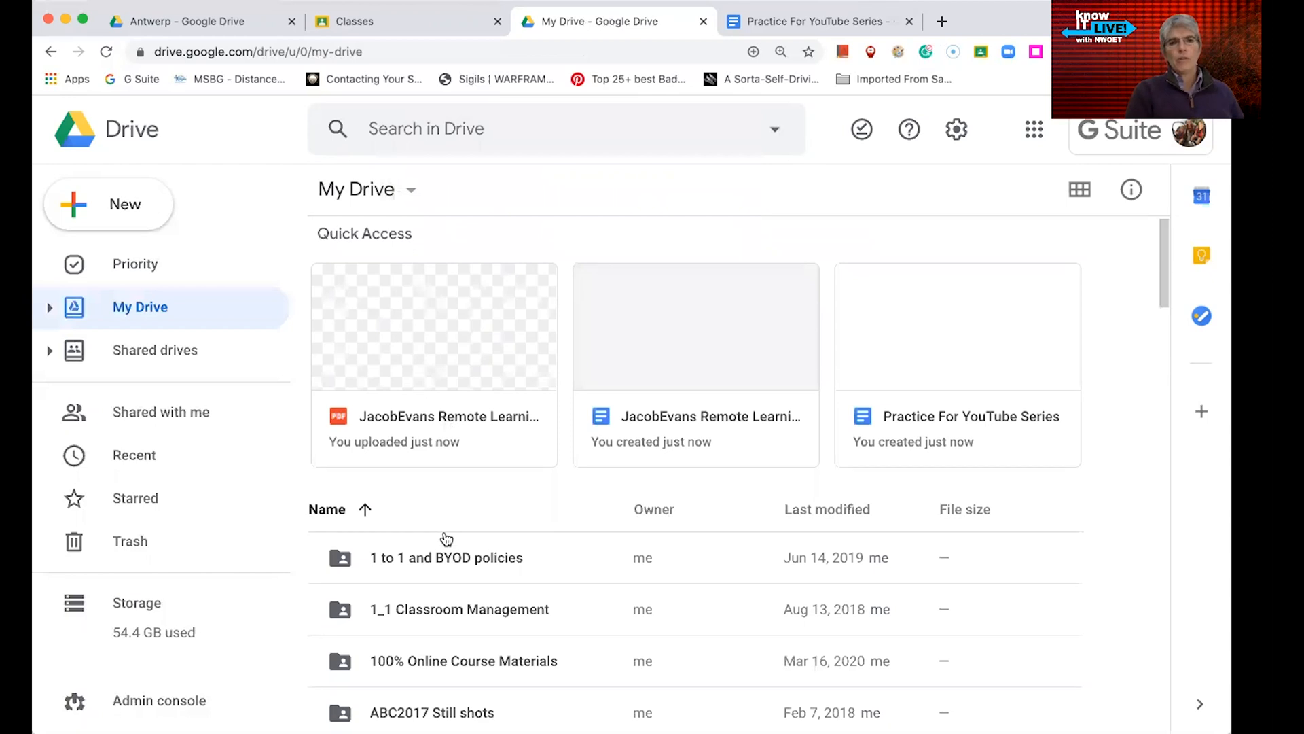
scroll(408, 641, "down", 5)
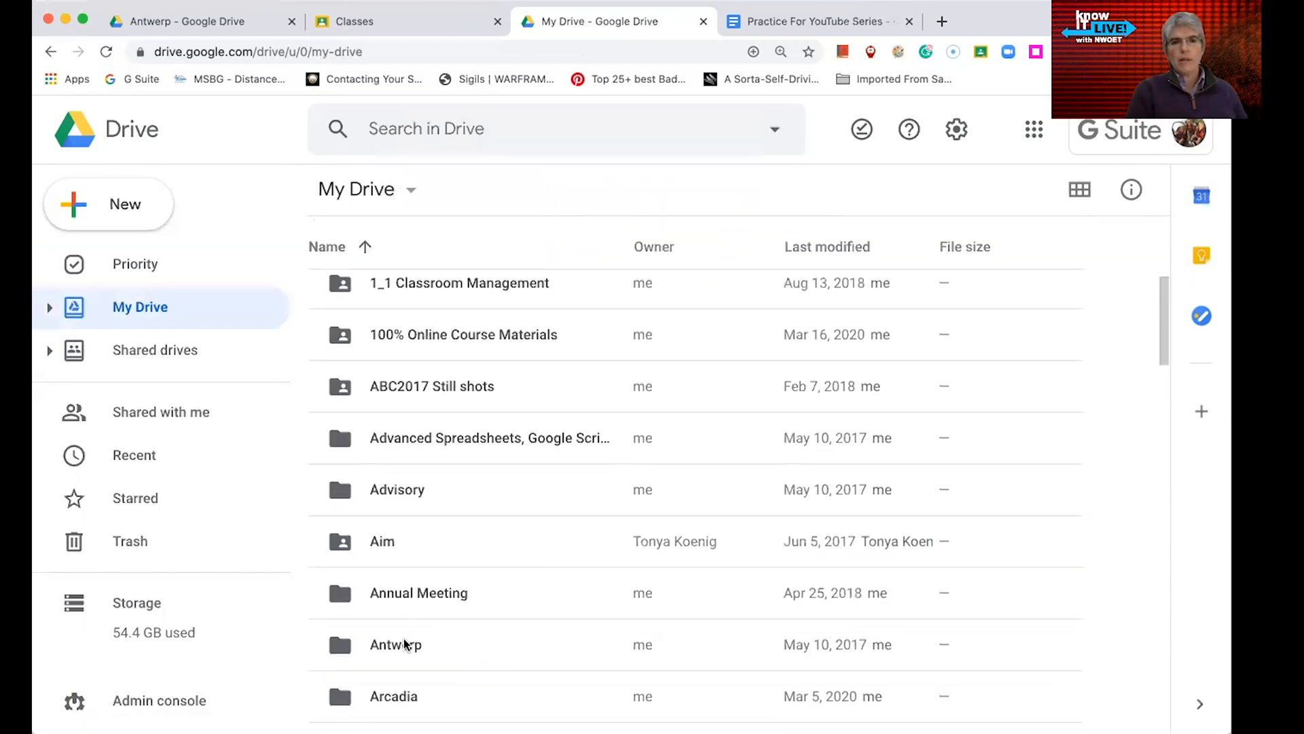
double_click(408, 536)
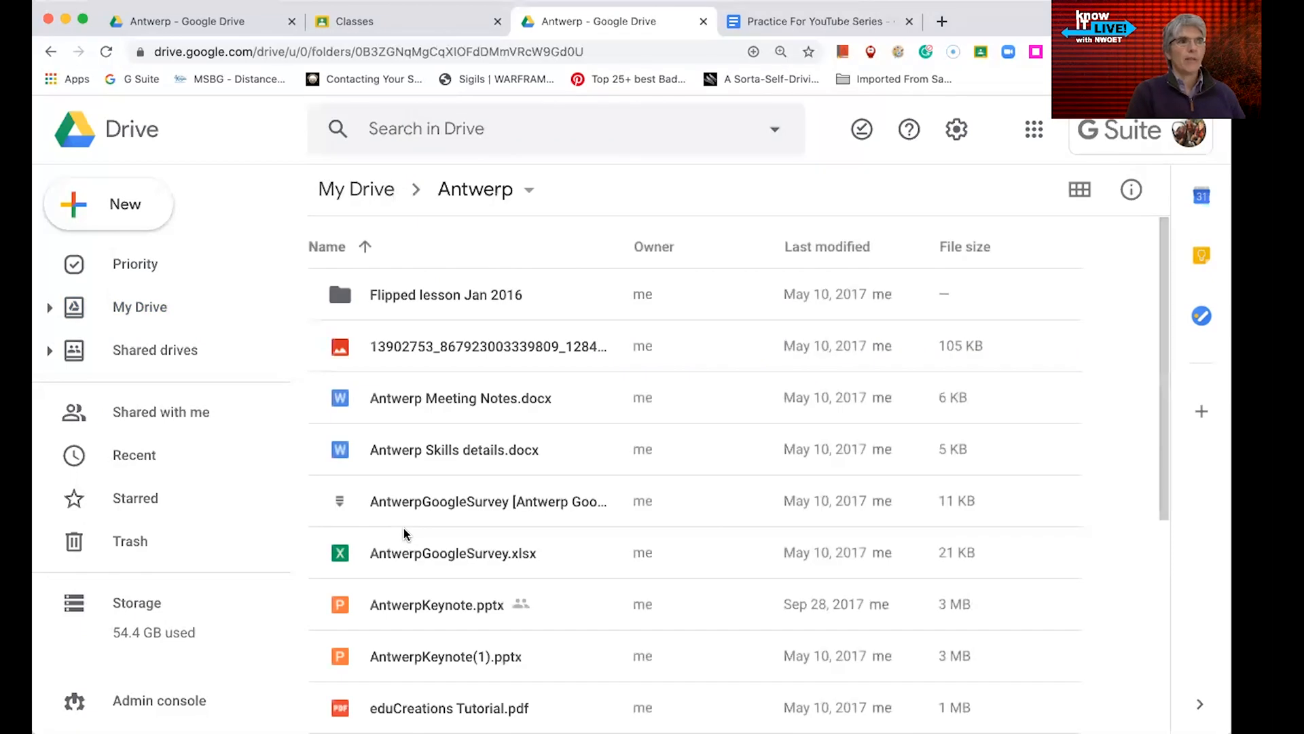
double_click(467, 405)
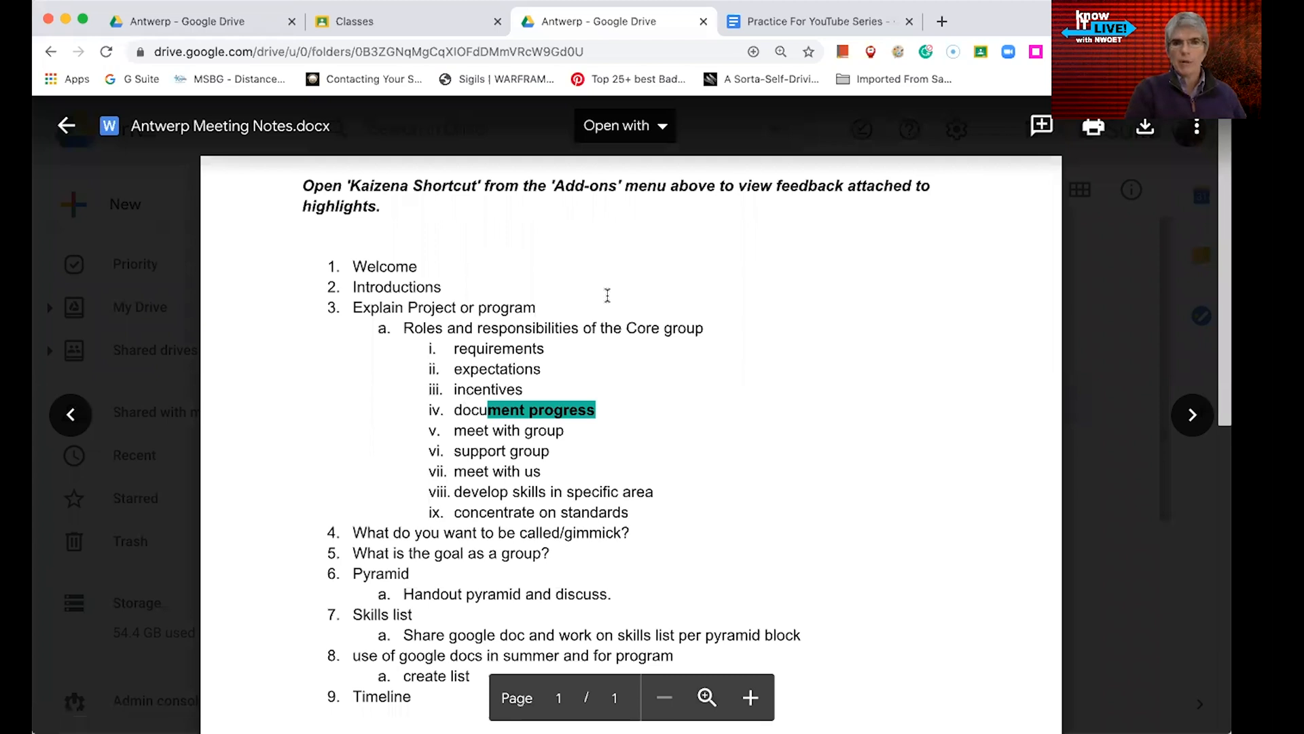
key("Left")
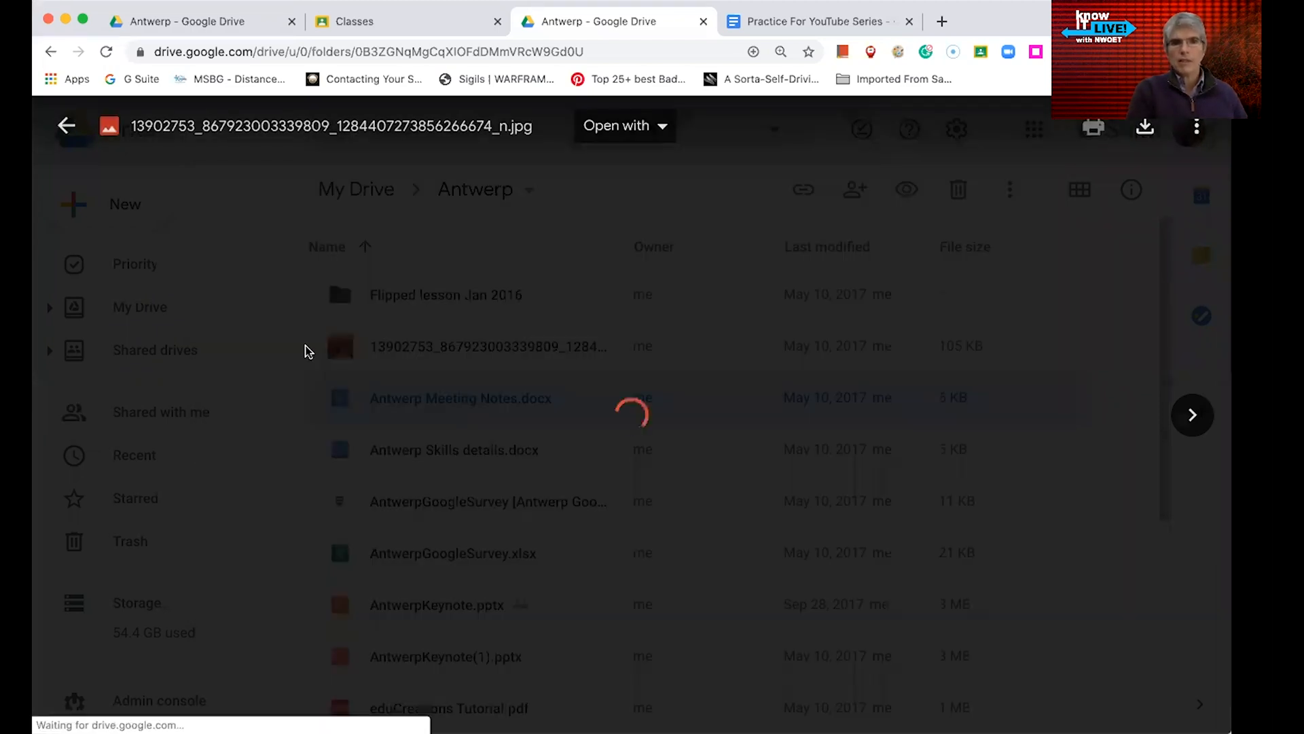
- Reopen the Antwerp folder from My Drive and preview AntwerpKeynote.pptx, closing the preview when done
left_click(78, 128)
left_click(78, 128)
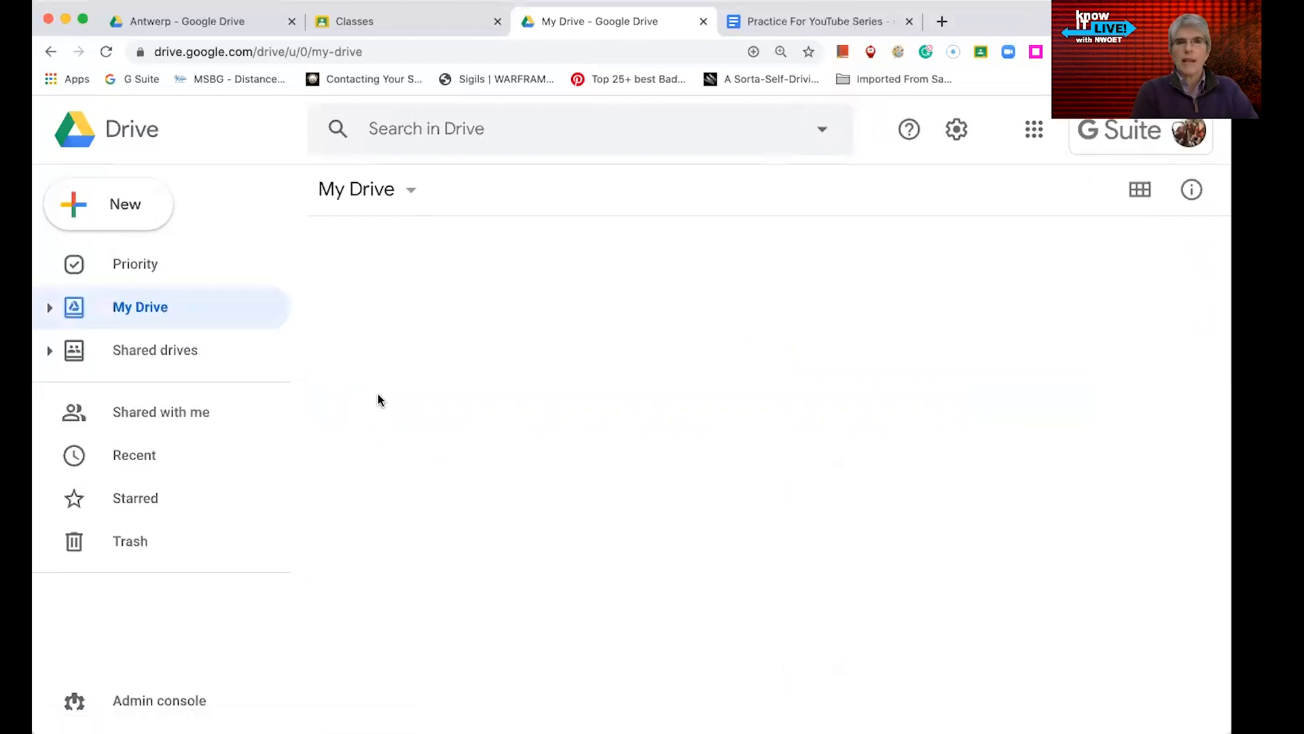
scroll(387, 629, "down", 3)
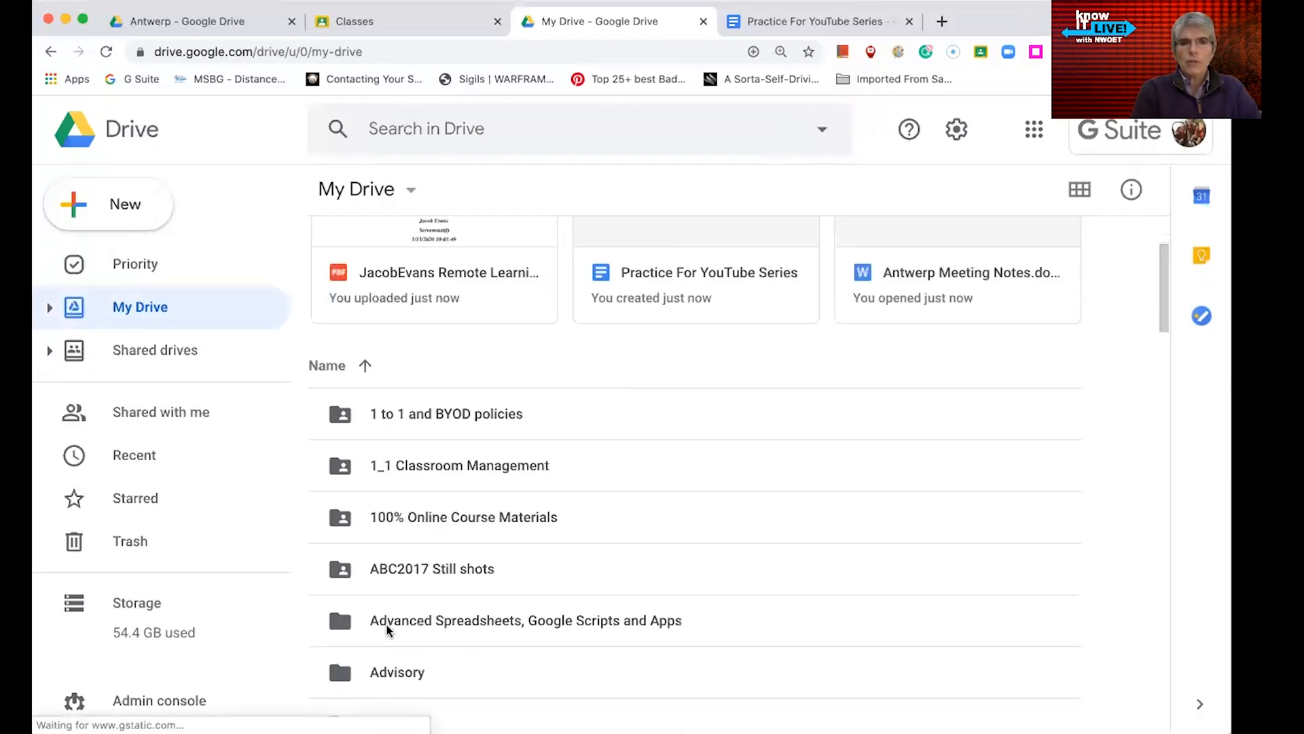
scroll(388, 628, "down", 4)
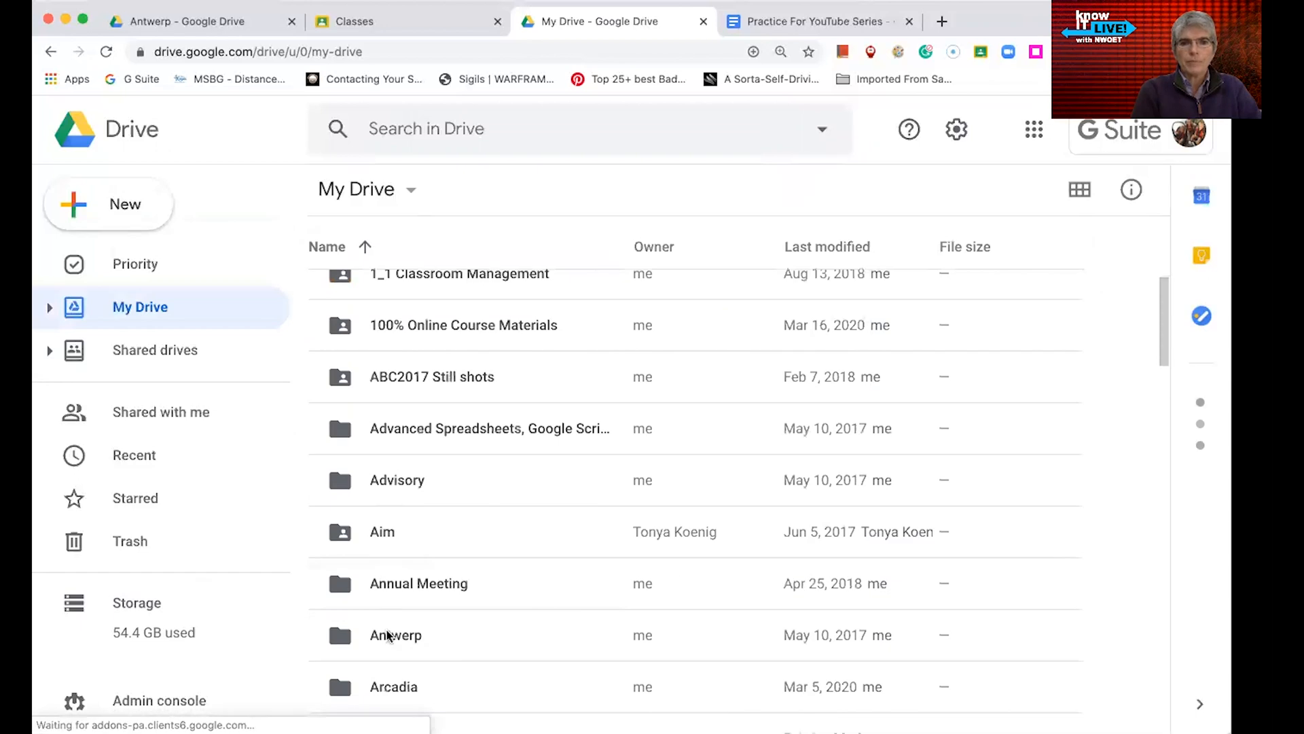
double_click(388, 635)
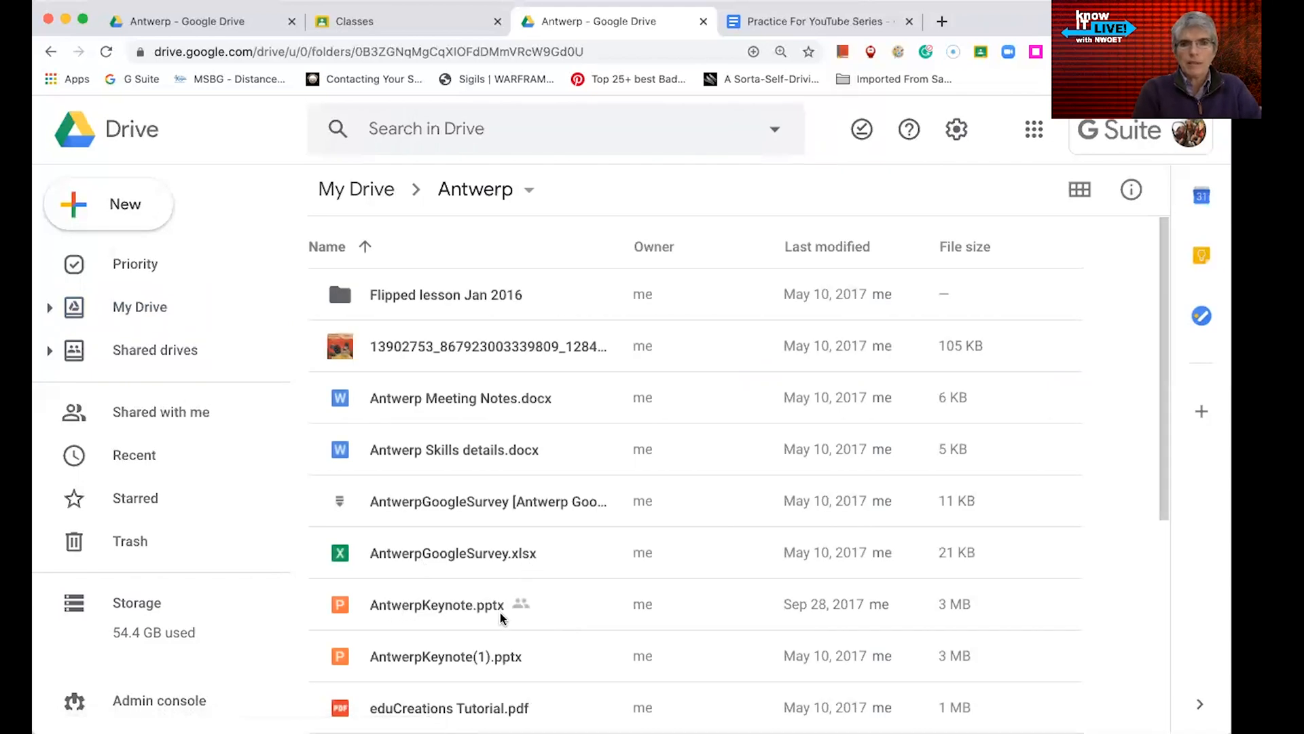
double_click(437, 605)
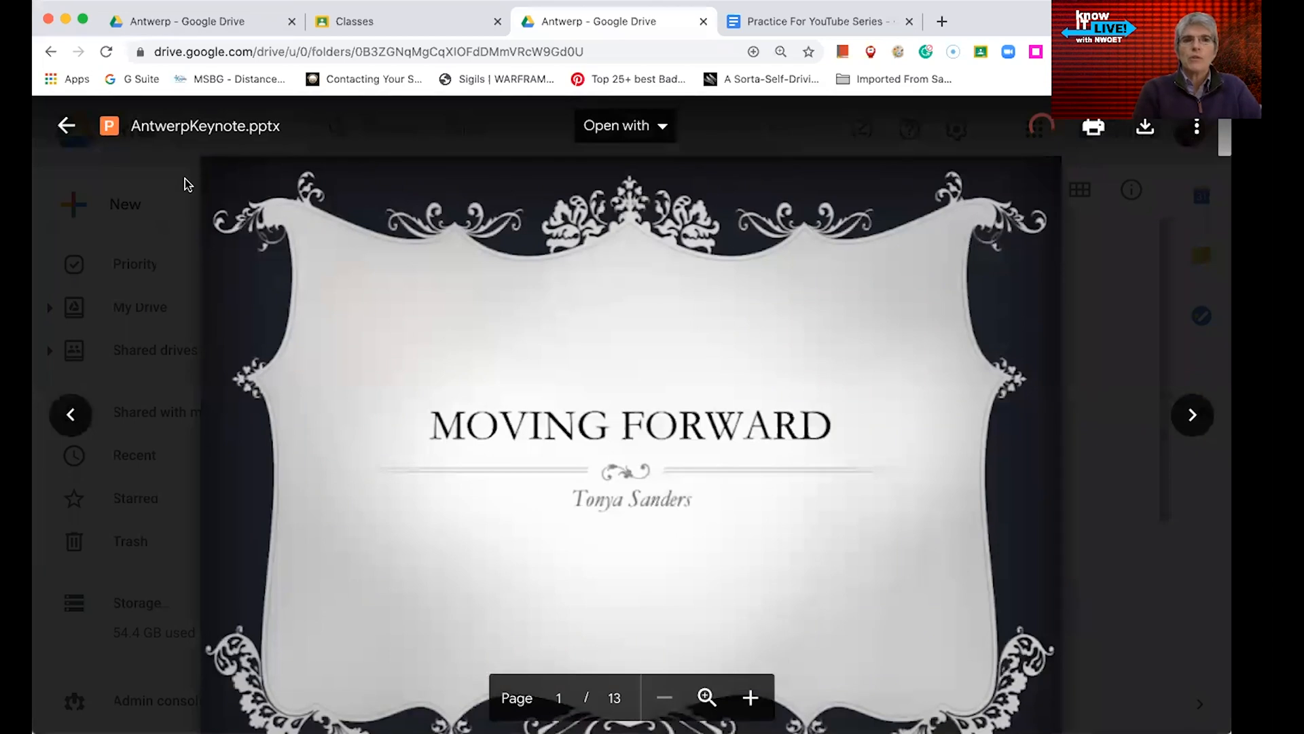
left_click(185, 178)
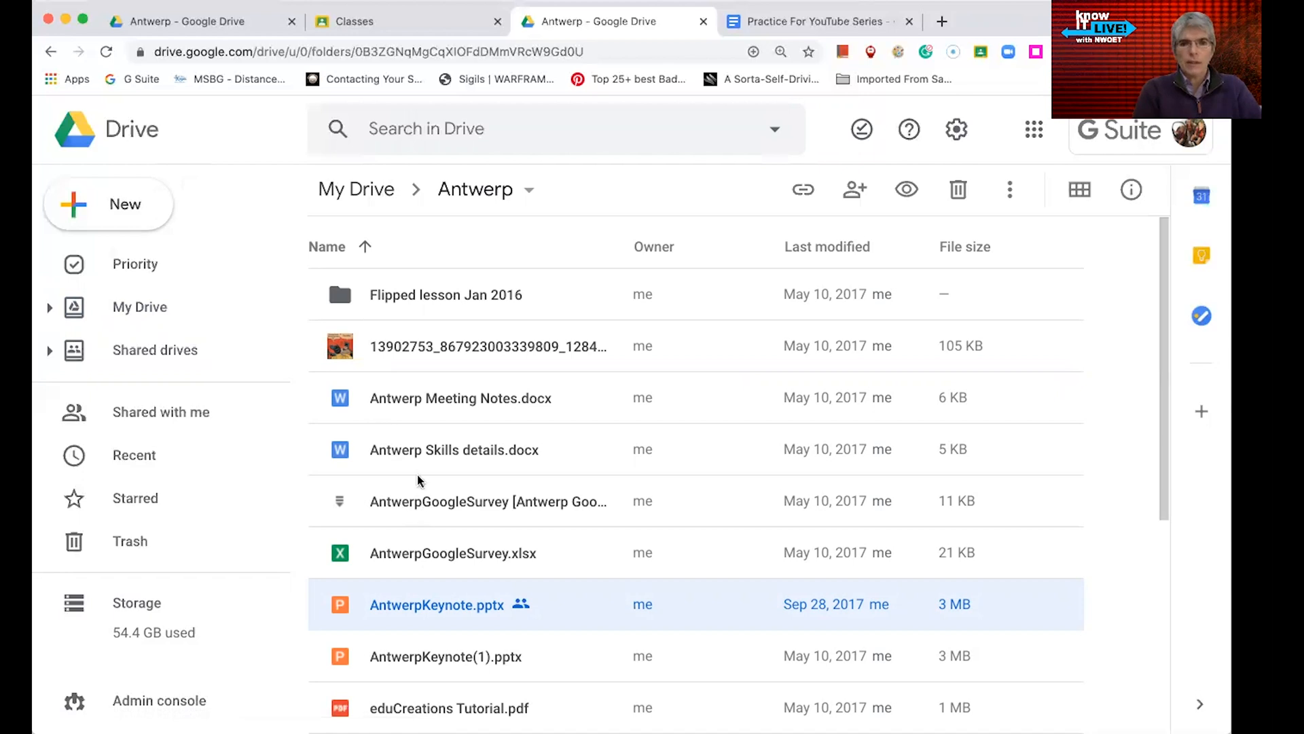
- Preview Antwerp Skills details.docx, open it with Google Docs, and look through its contents
double_click(430, 449)
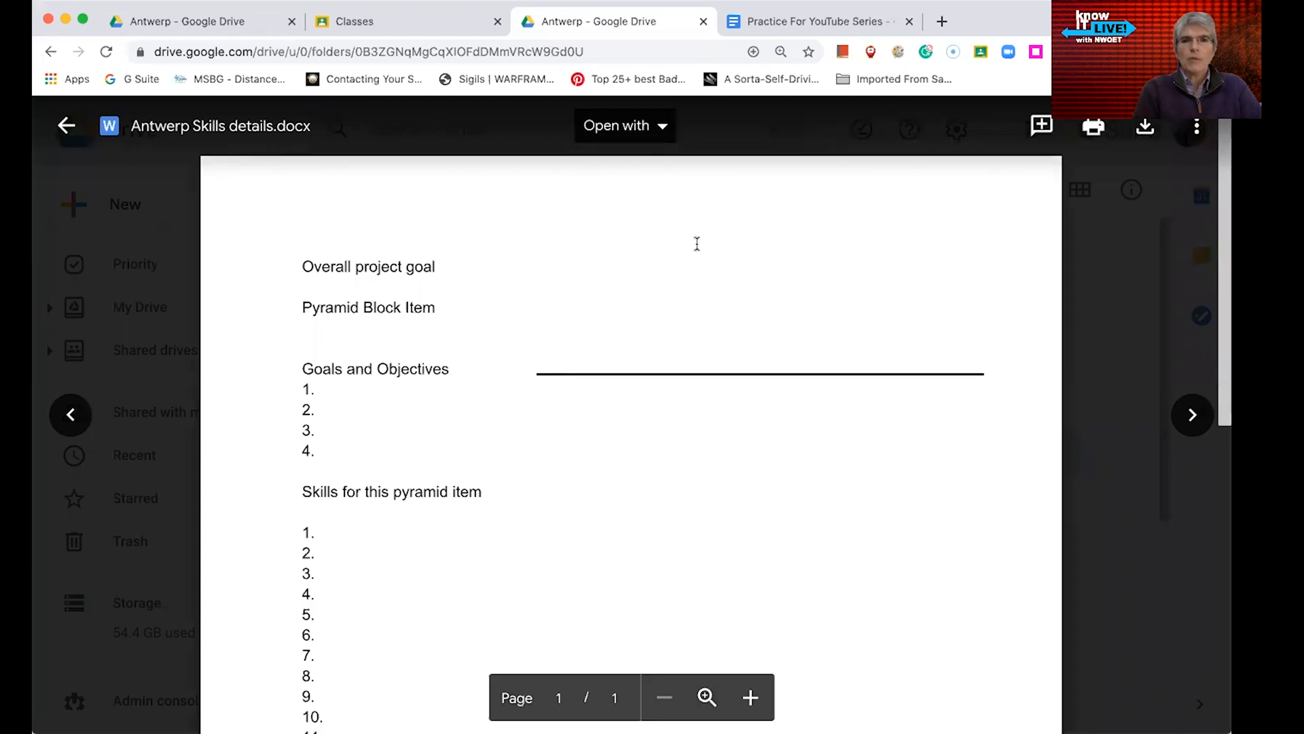
left_click(662, 129)
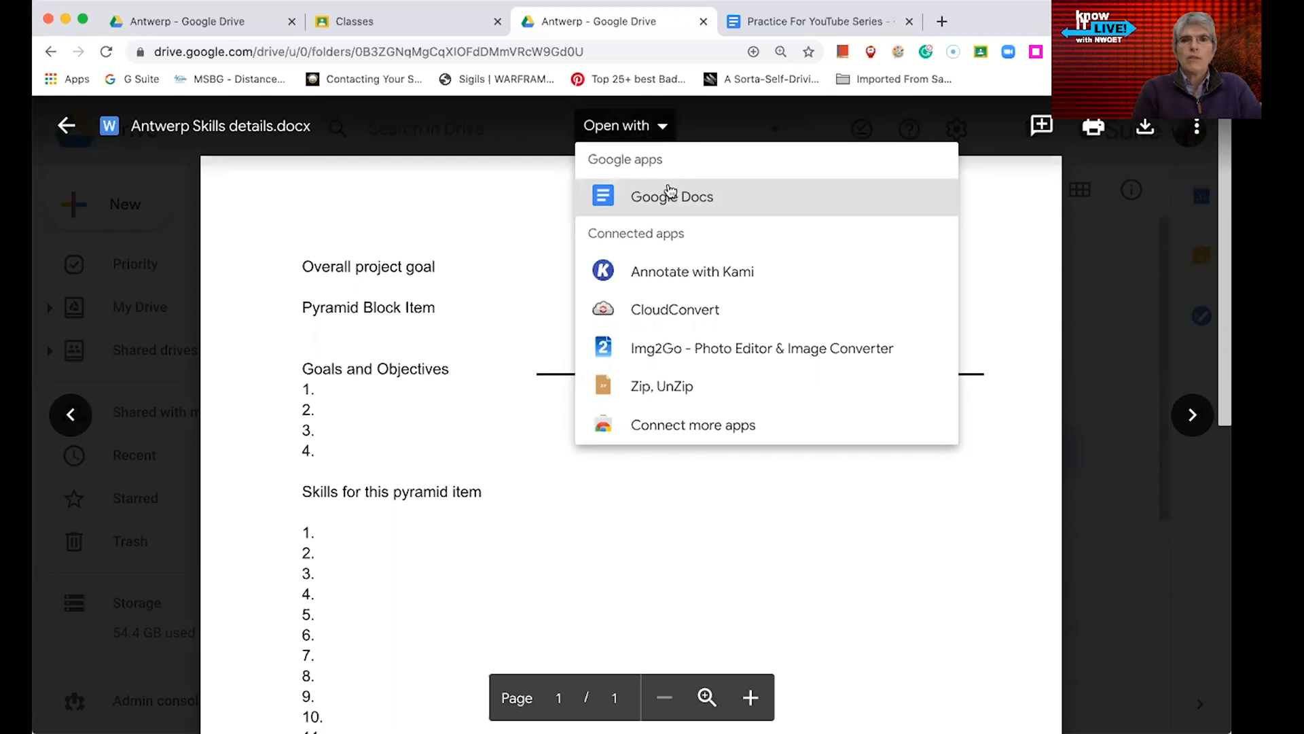
left_click(670, 193)
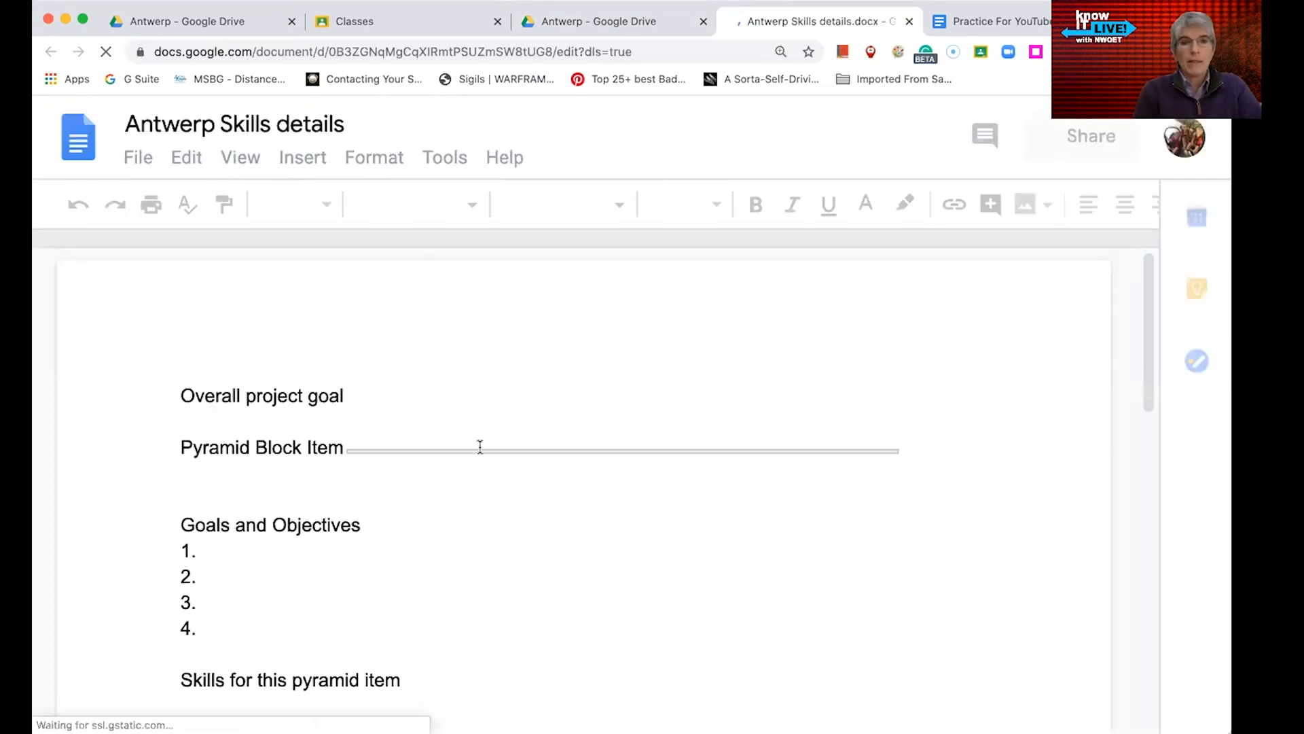
scroll(481, 448, "down", 3)
scroll(481, 448, "down", 9)
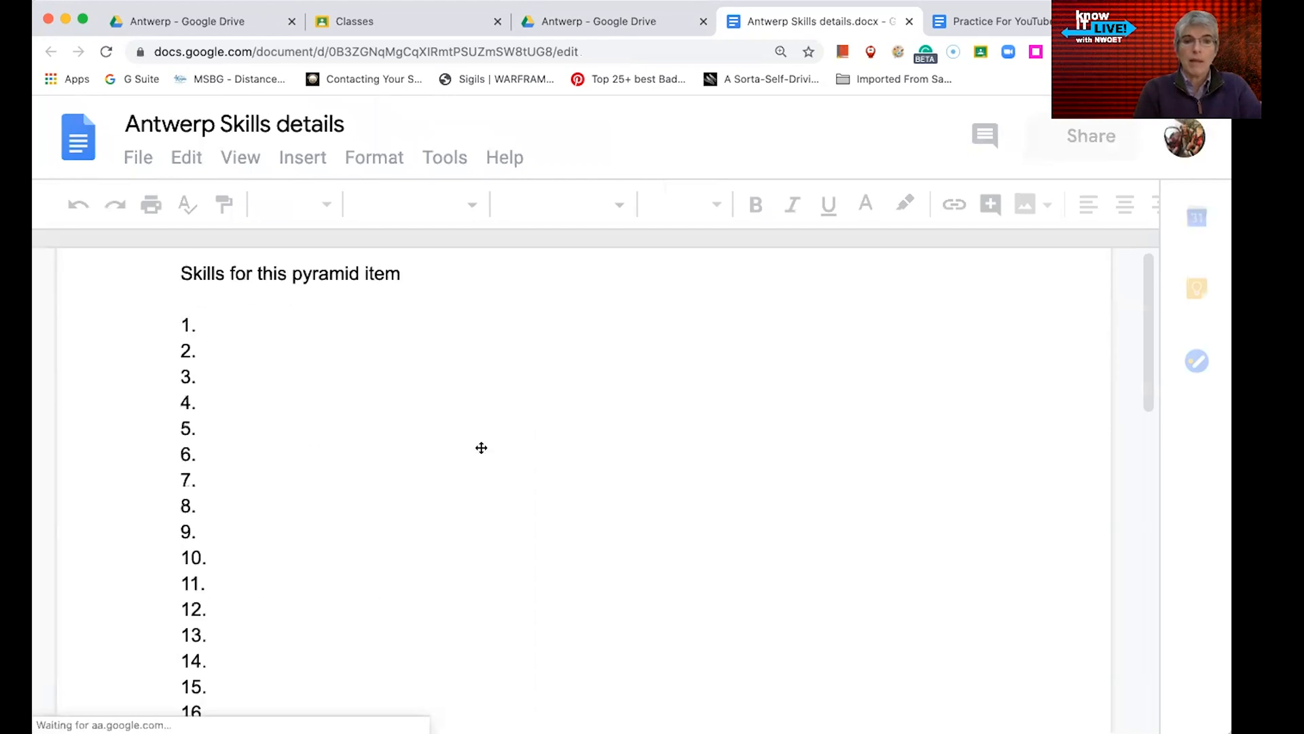
scroll(481, 448, "up", 9)
scroll(366, 365, "up", 2)
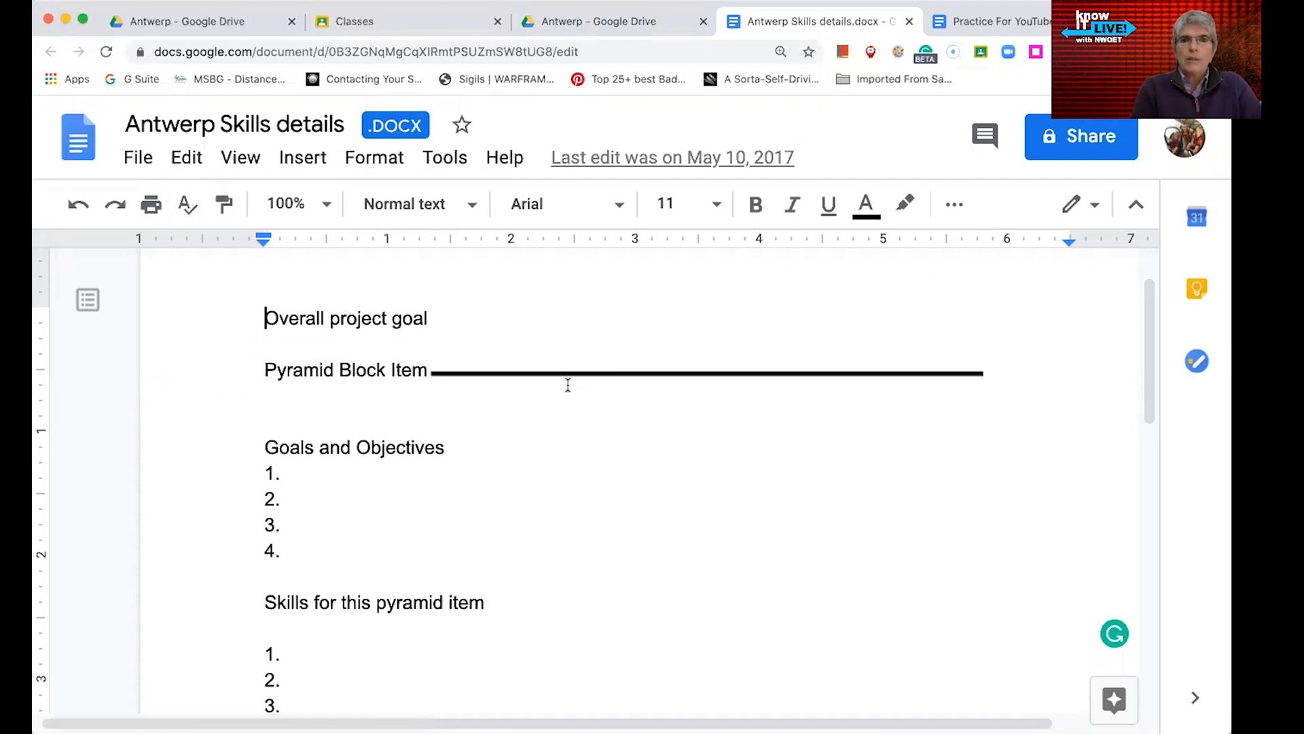
- Try replacing the line beside Pyramid Block Item with the text "khlhlhlh" and undo the replacement
left_click(491, 367)
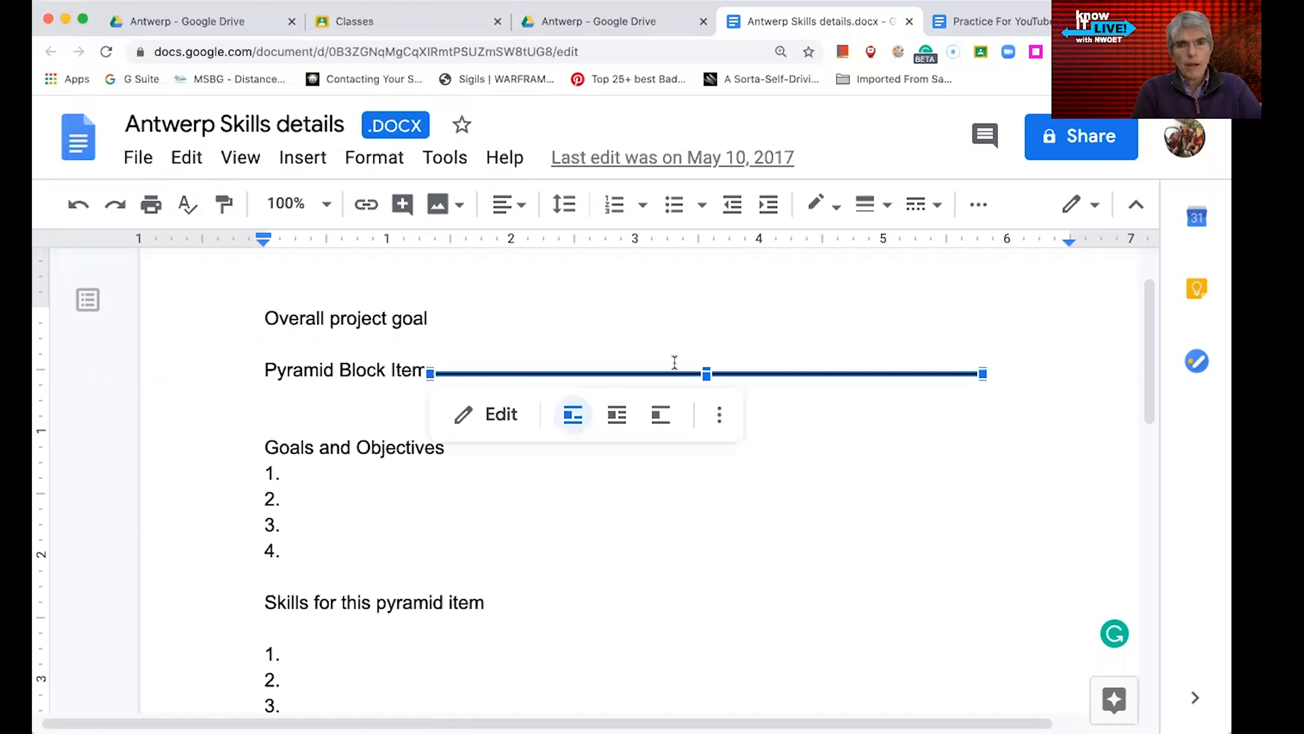
type("khlhlhlh")
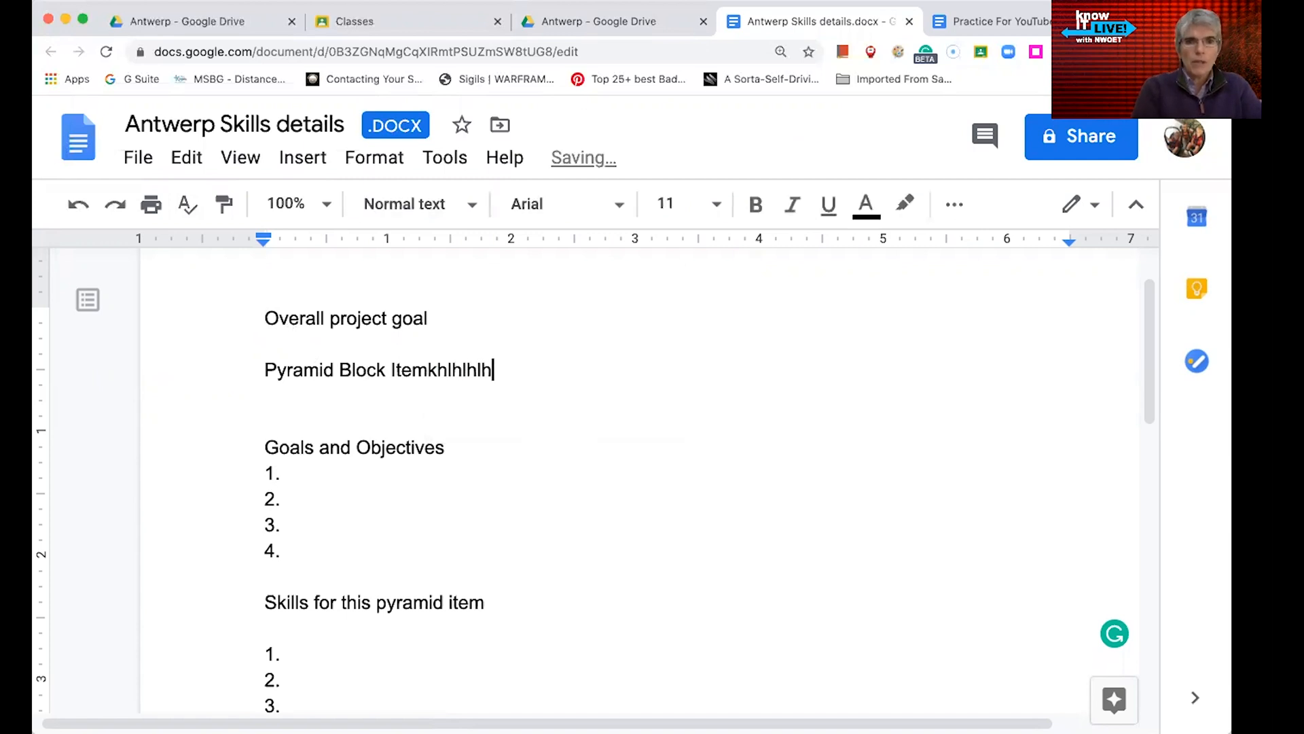
key("super+z")
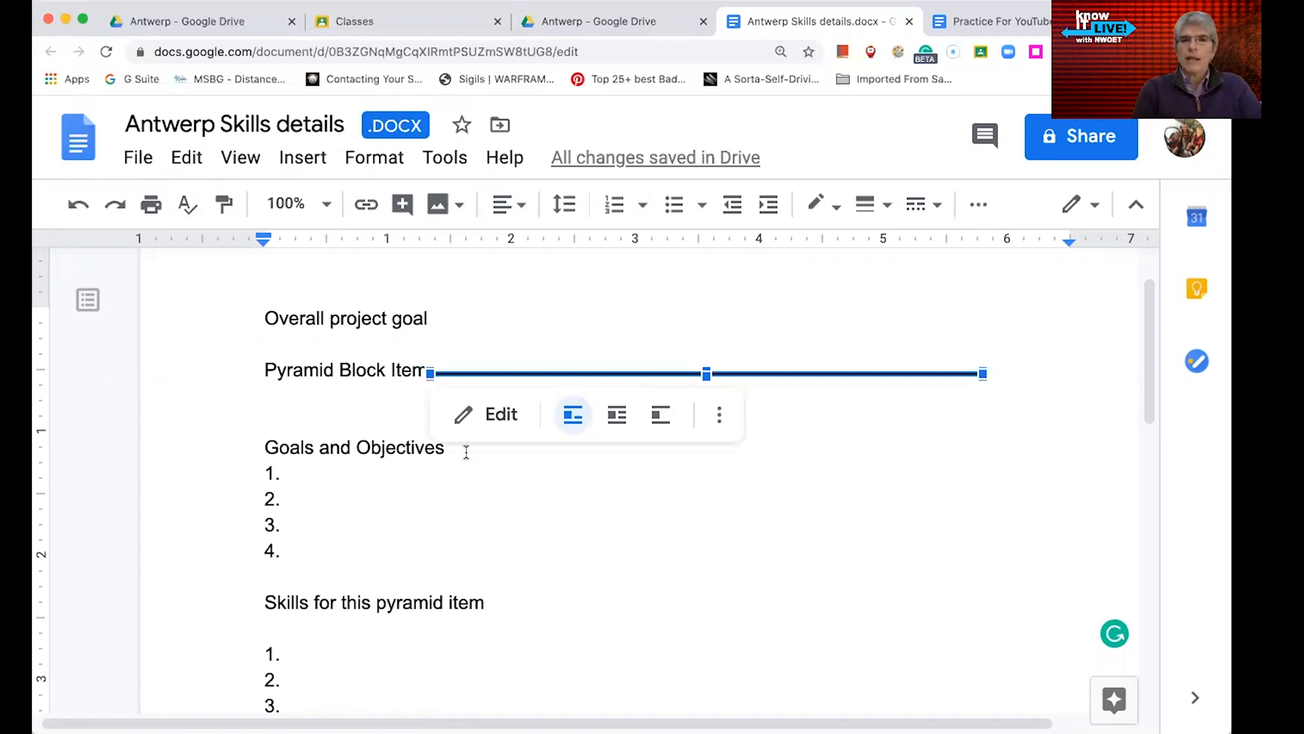
- Enter the filler text "nkbjkbkjbjkbkjbk" on the blank line above Goals and Objectives, delete it, and look through the document
left_click(349, 413)
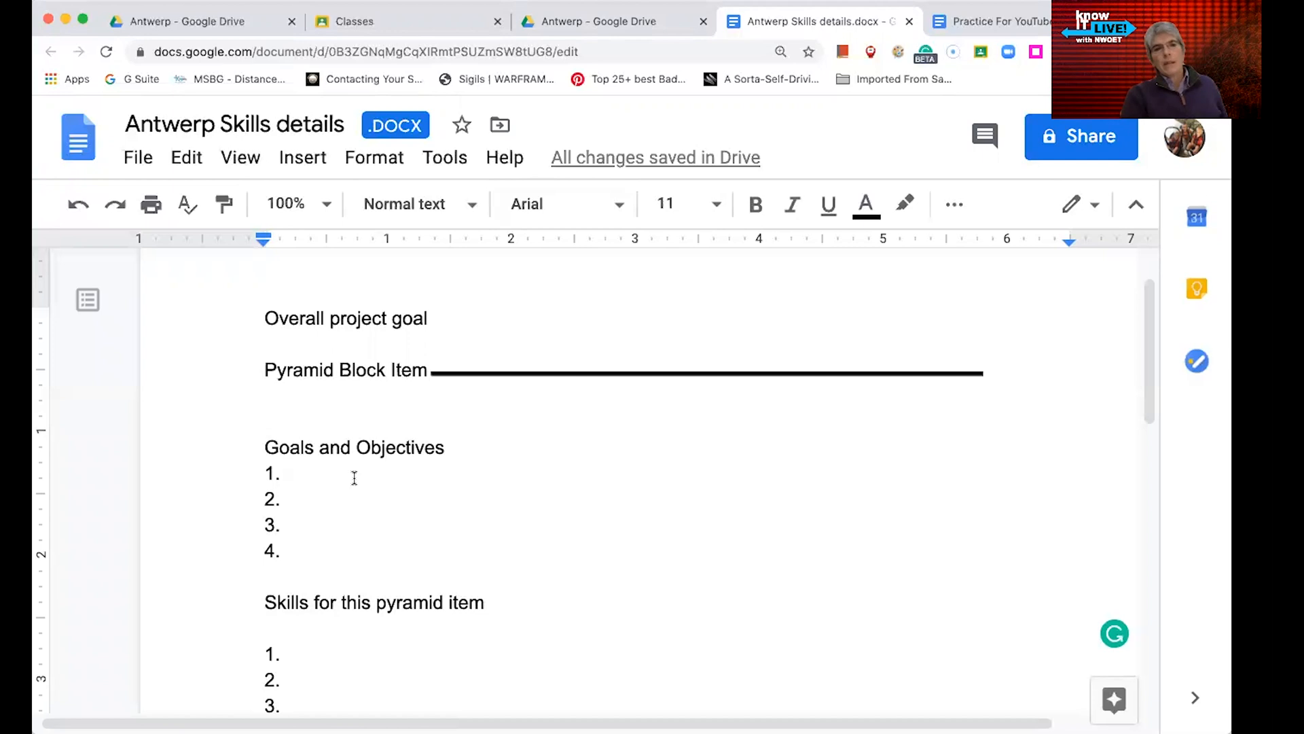
type("nkbjkbkjbjkbkjbk")
key("BackSpace")
key("BackSpace")
key("BackSpace")
key("BackSpace")
key("BackSpace")
key("BackSpace")
key("BackSpace")
key("BackSpace")
key("BackSpace")
key("BackSpace")
key("BackSpace")
key("BackSpace")
key("BackSpace")
key("BackSpace")
key("BackSpace")
key("BackSpace")
left_click(649, 353)
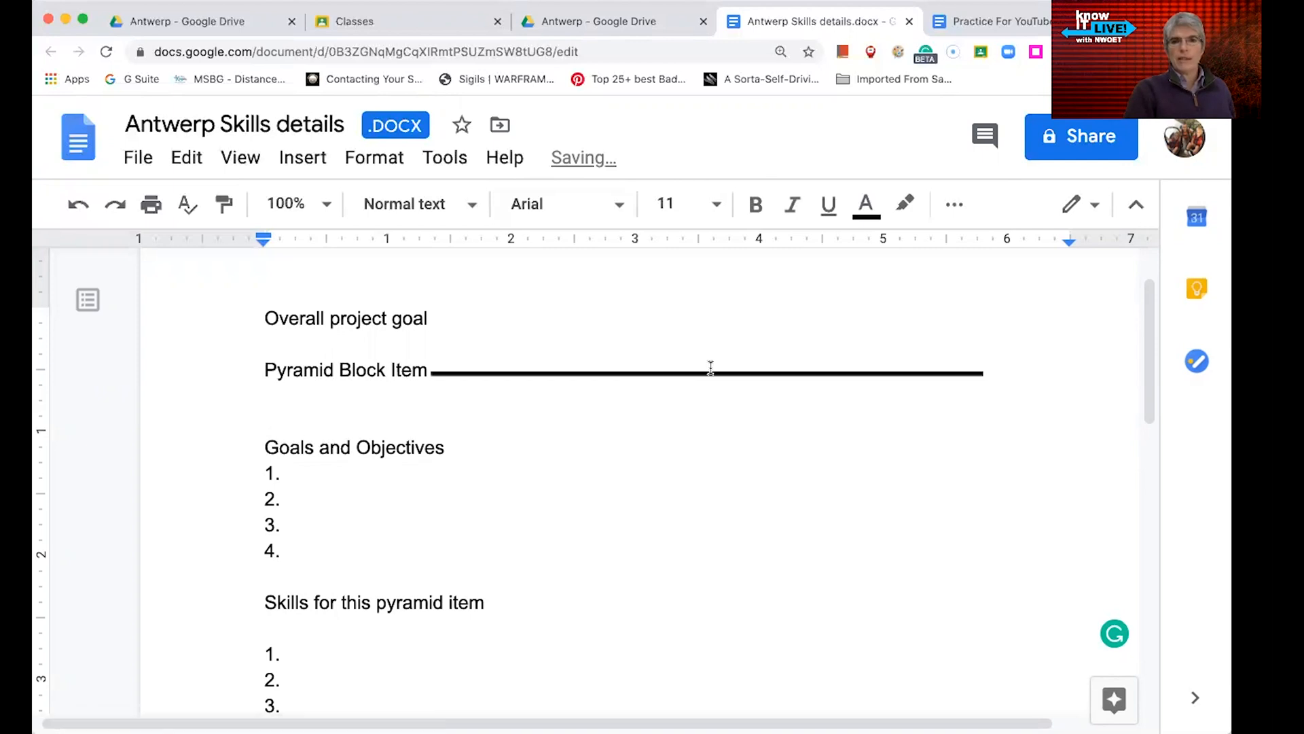
scroll(725, 362, "down", 4)
scroll(726, 361, "down", 8)
scroll(726, 361, "up", 13)
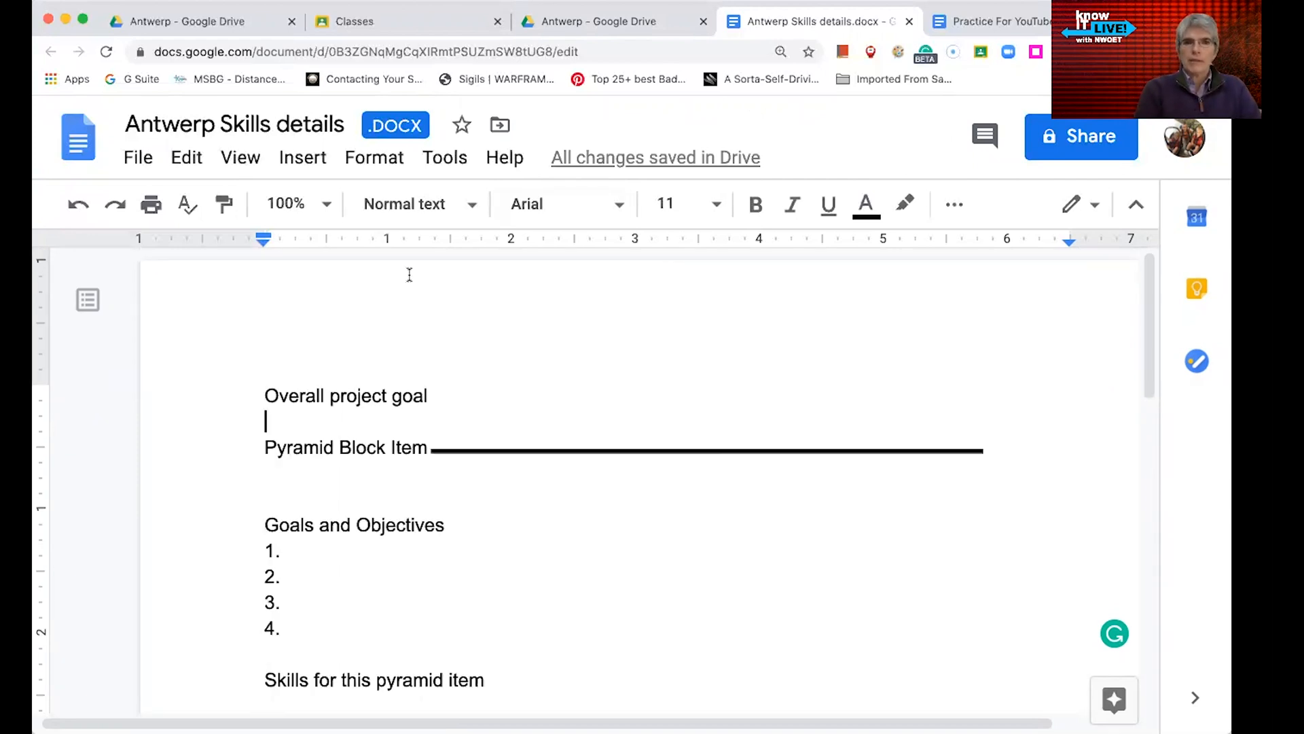
- Return to Drive, close the Antwerp Skills details.docx preview, and open the Testing YouTube Series folder from My Drive
left_click(608, 21)
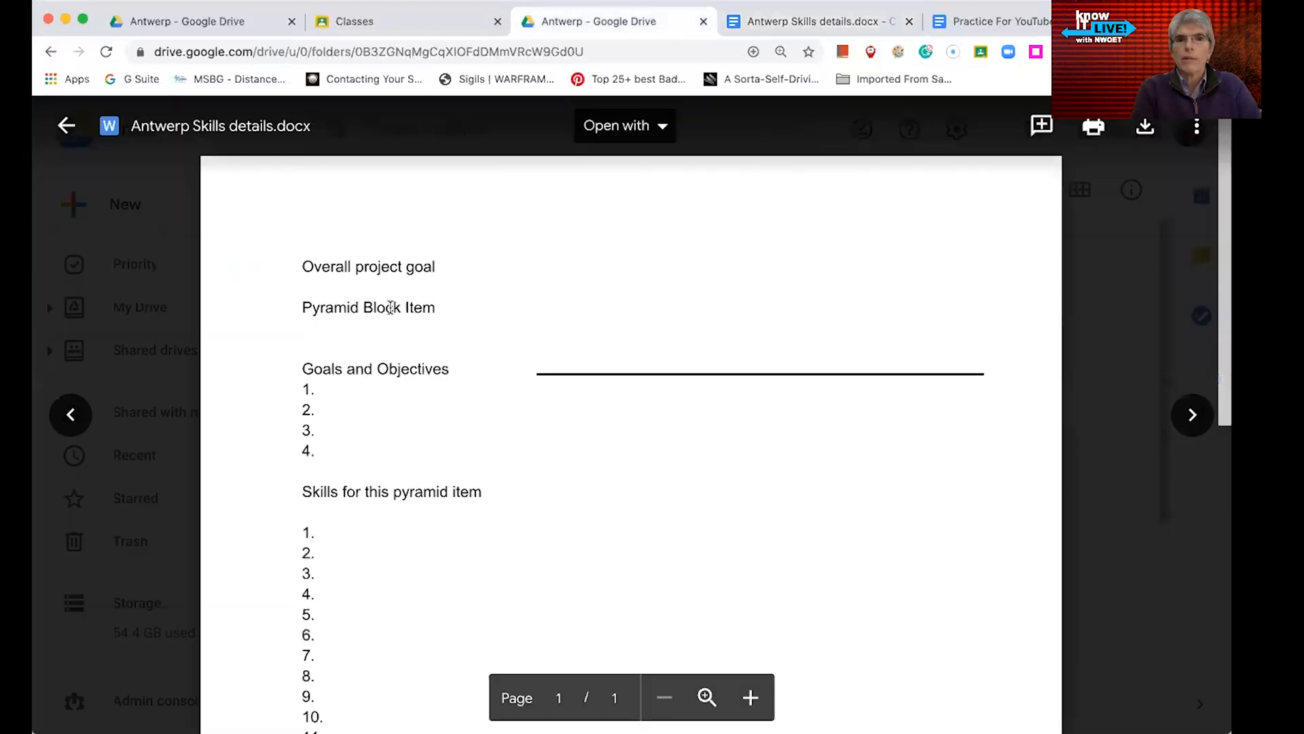
left_click(172, 256)
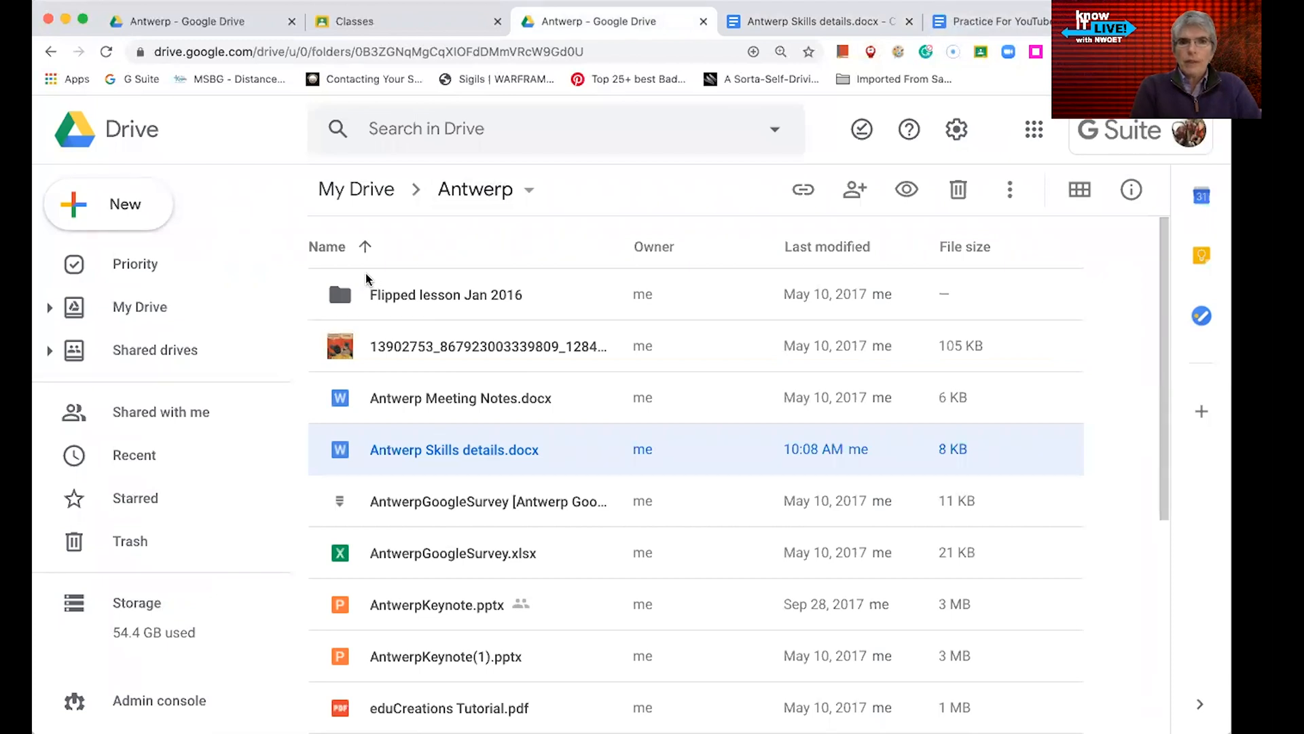
left_click(137, 312)
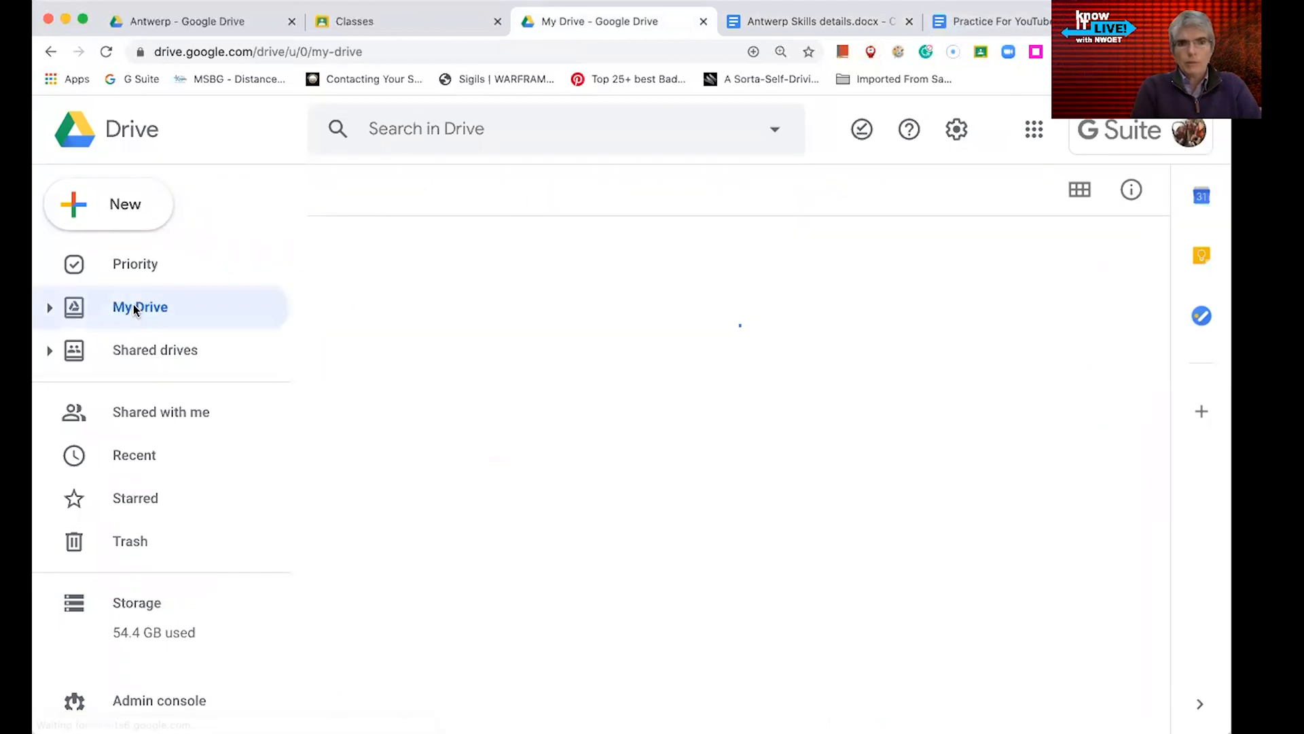
scroll(417, 564, "down", 15)
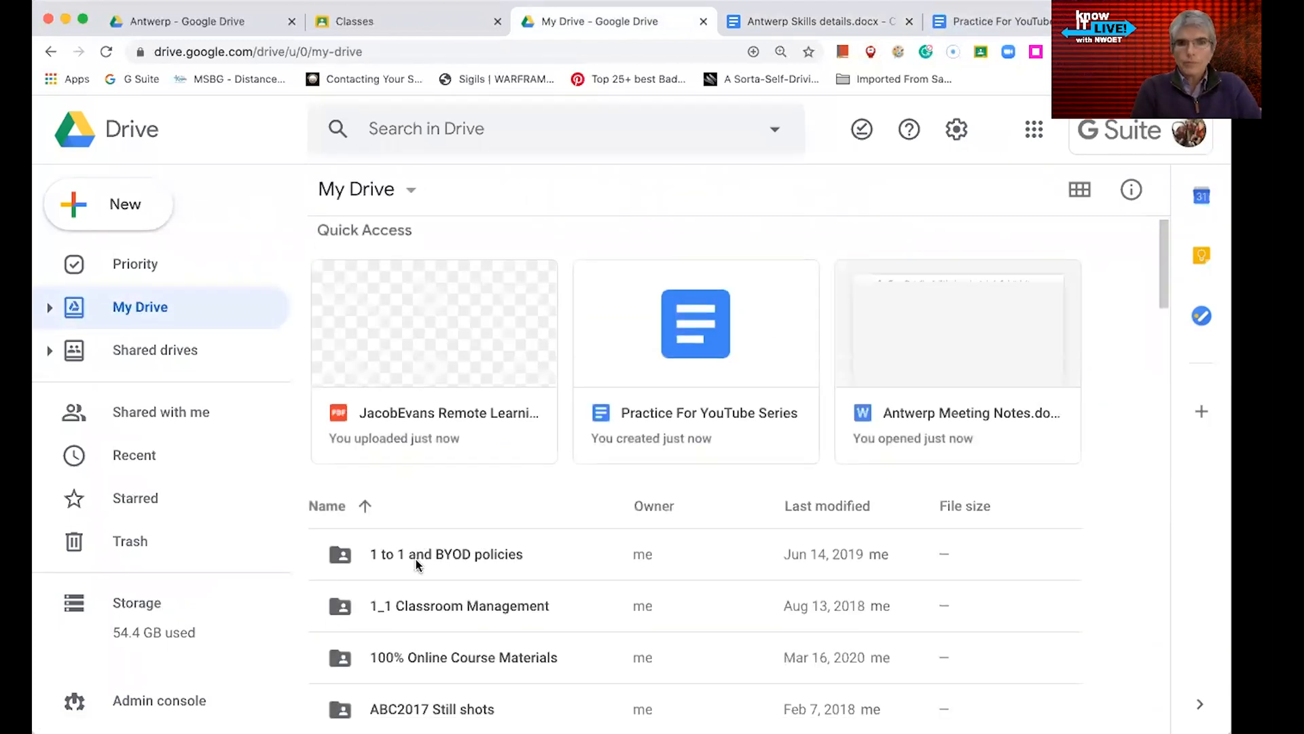
scroll(417, 565, "down", 15)
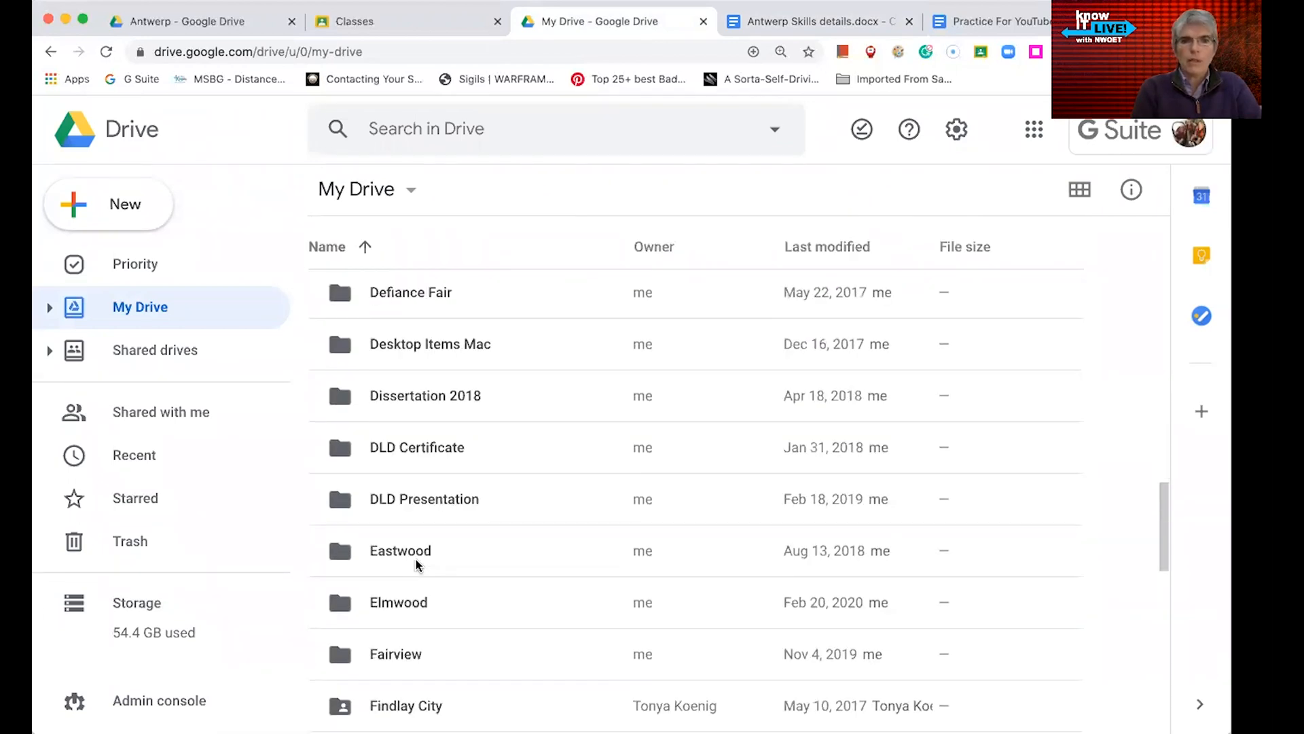
scroll(417, 564, "down", 5)
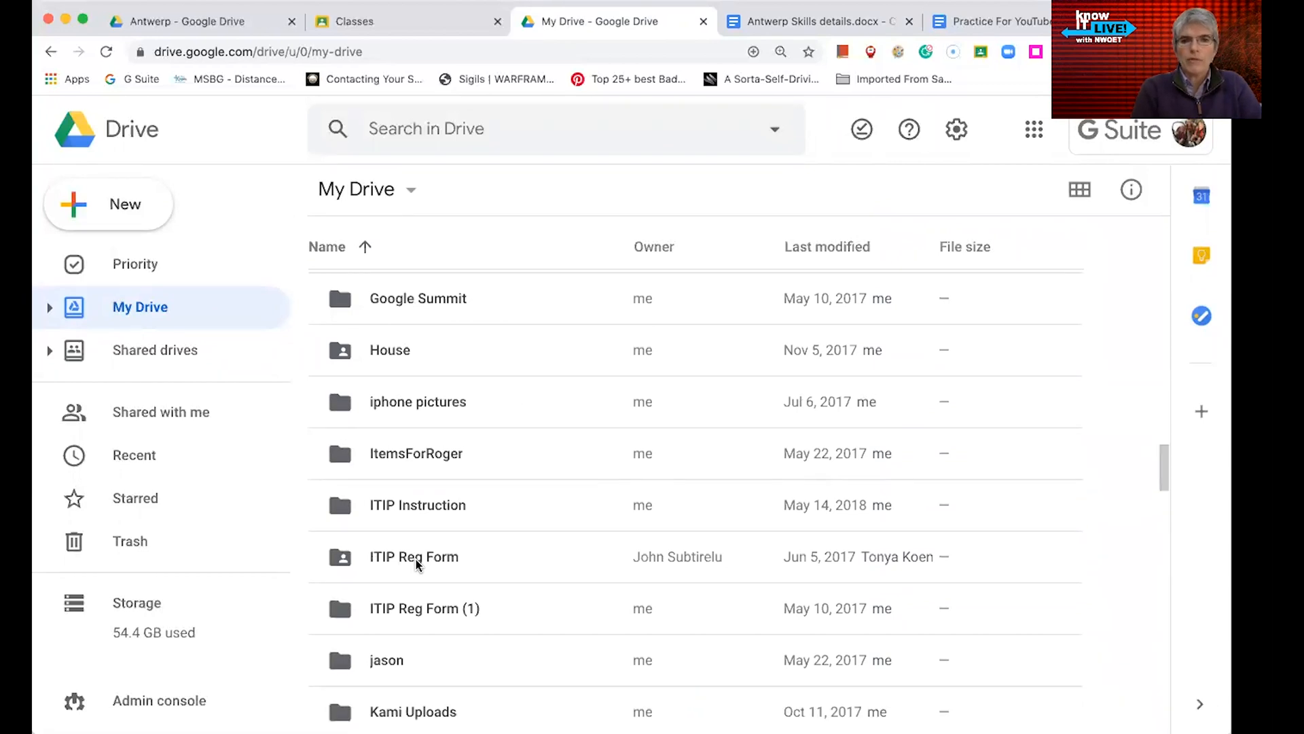
scroll(417, 564, "down", 4)
scroll(418, 565, "down", 12)
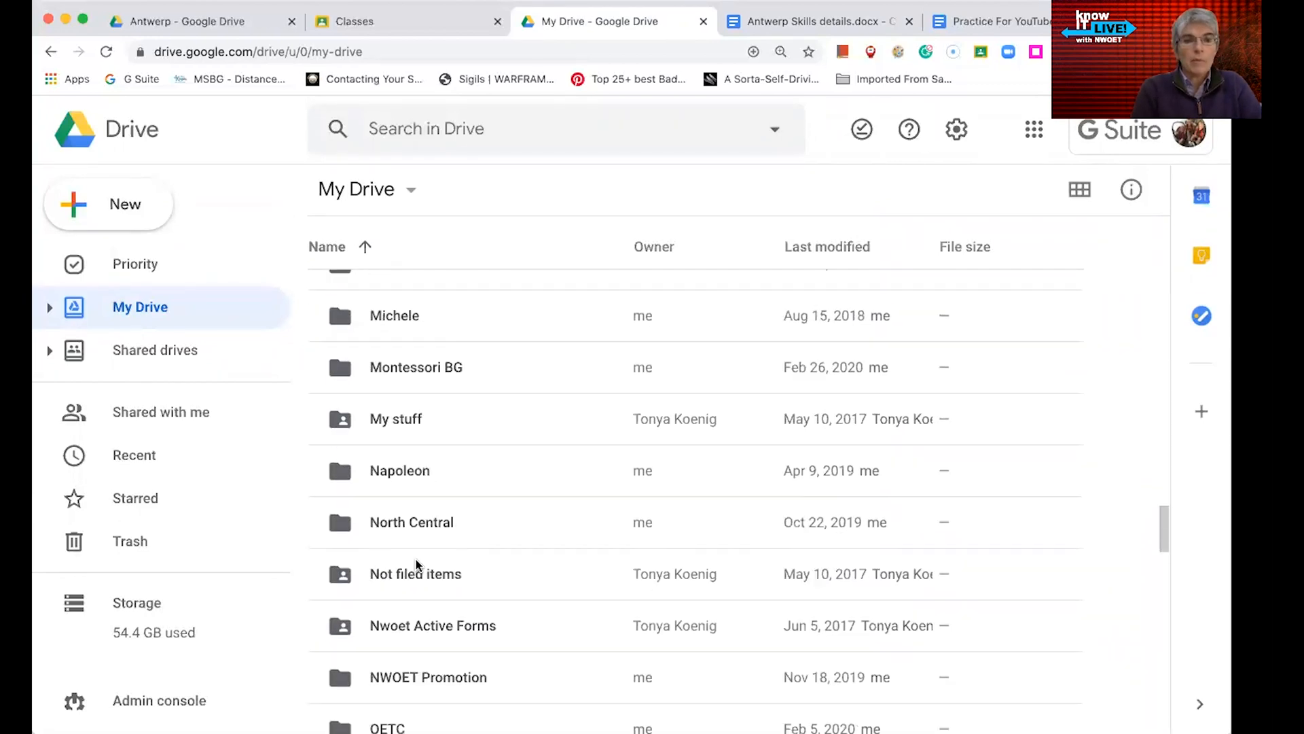
scroll(417, 564, "down", 10)
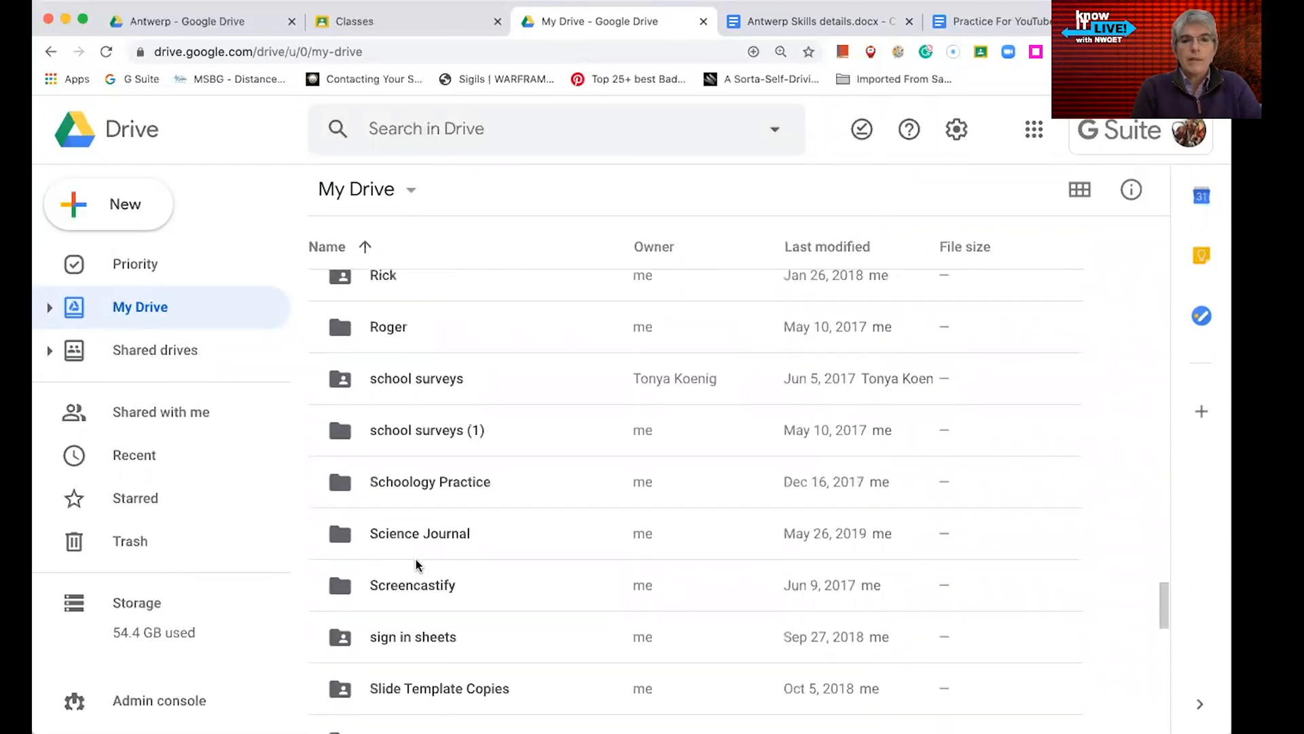
scroll(417, 564, "down", 5)
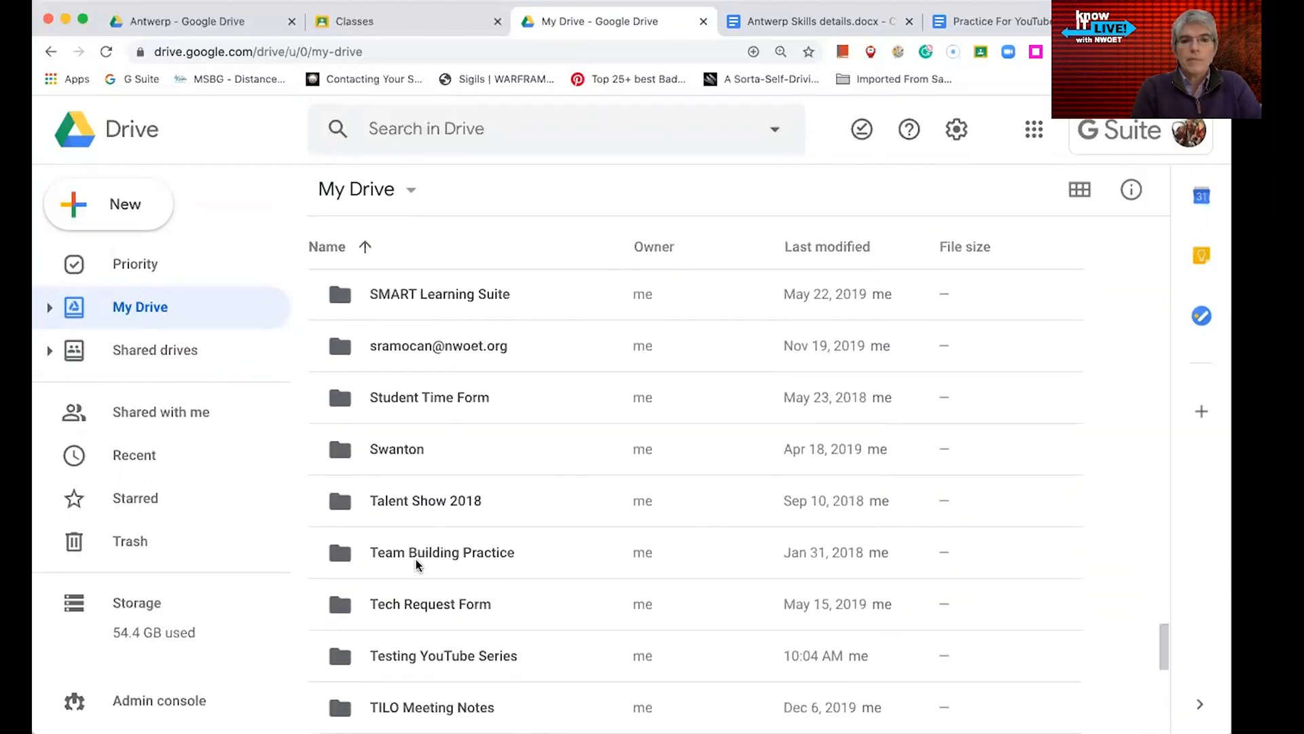
double_click(451, 513)
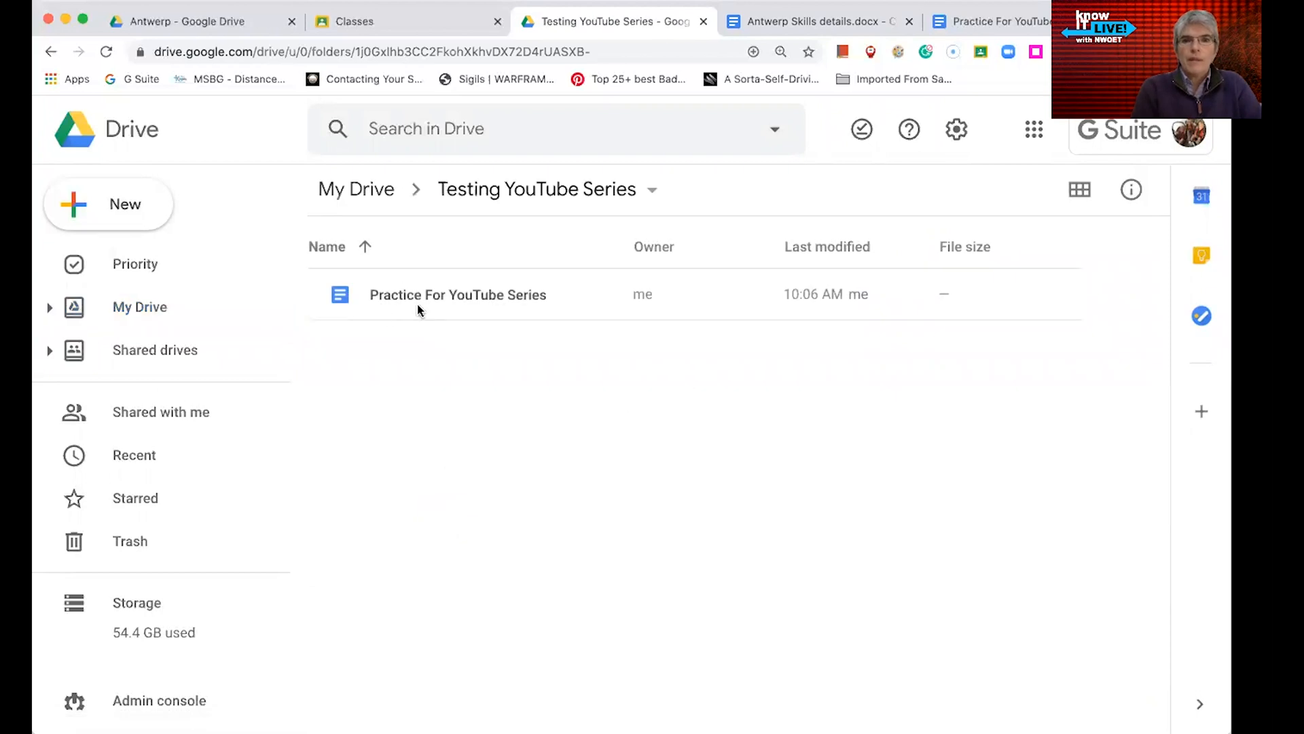
- From the open Antwerp Skills details.docx document, move the file from the Antwerp folder to the Testing YouTube Series folder in My Drive
left_click(830, 26)
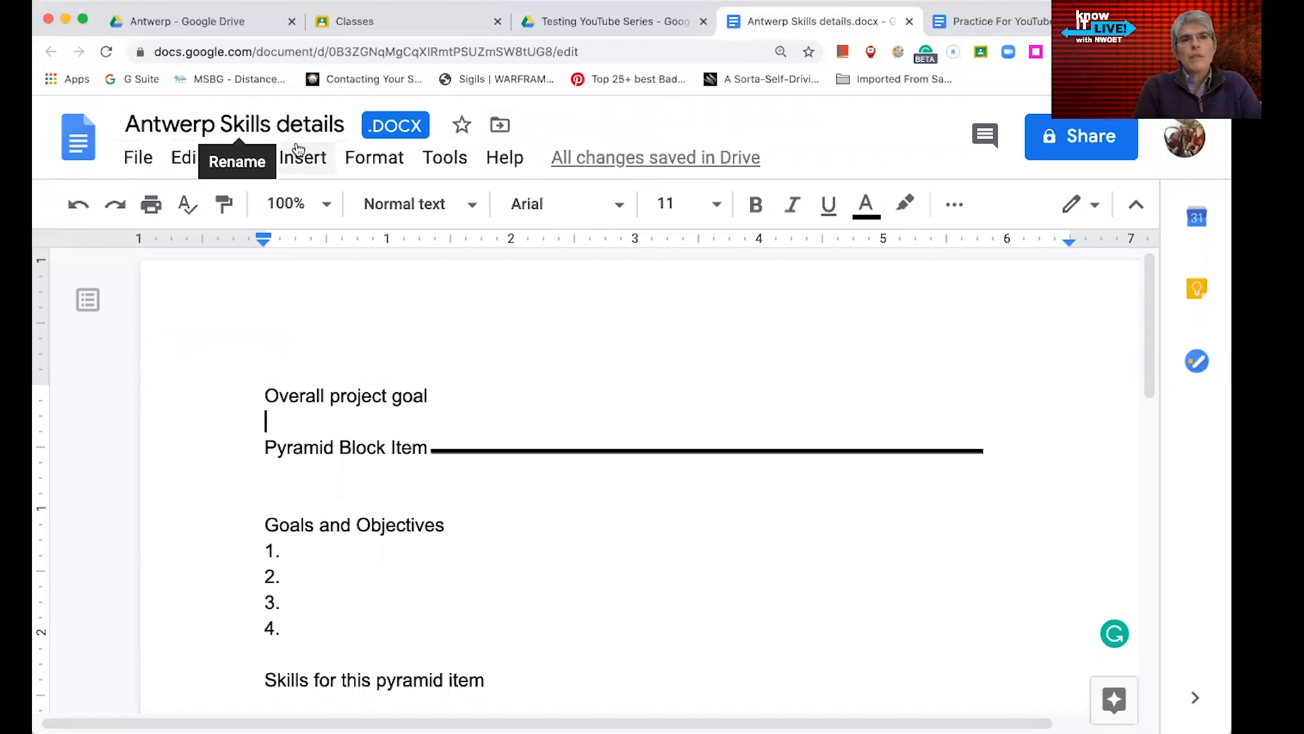
left_click(500, 127)
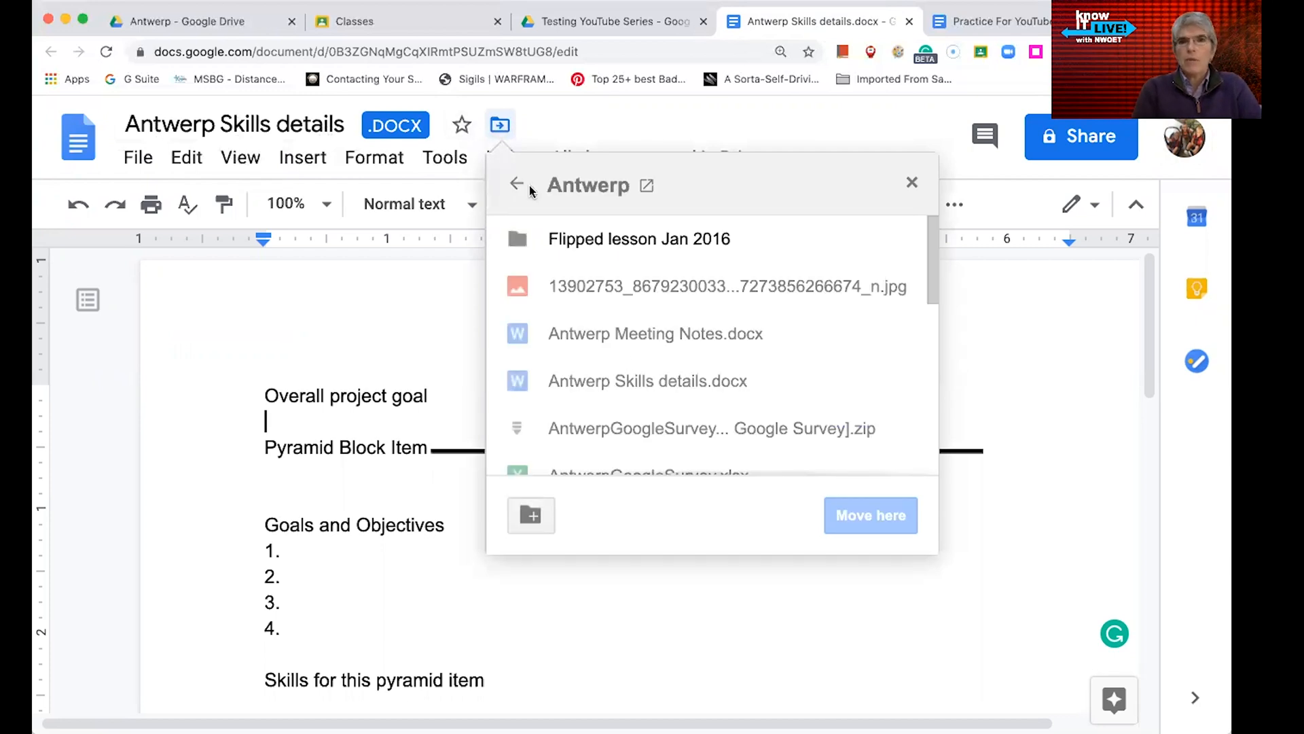
left_click(517, 183)
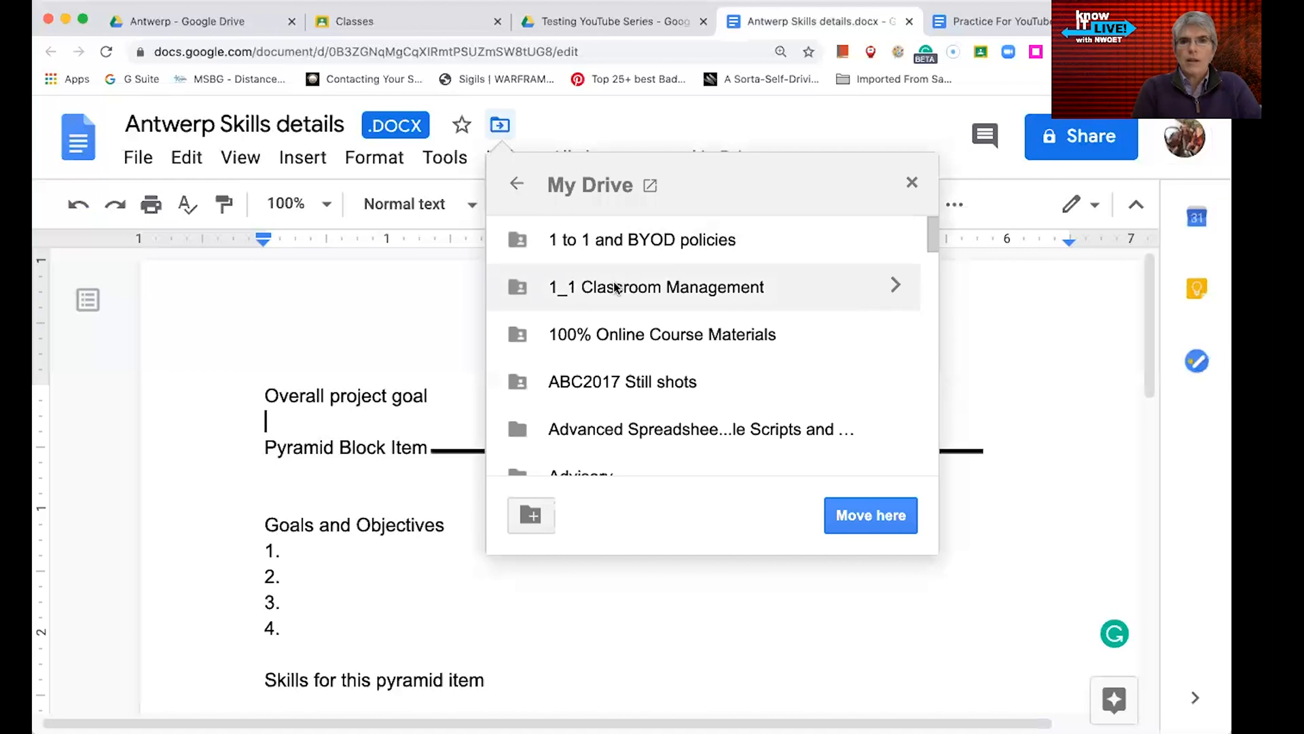
scroll(614, 281, "down", 5)
scroll(614, 281, "down", 8)
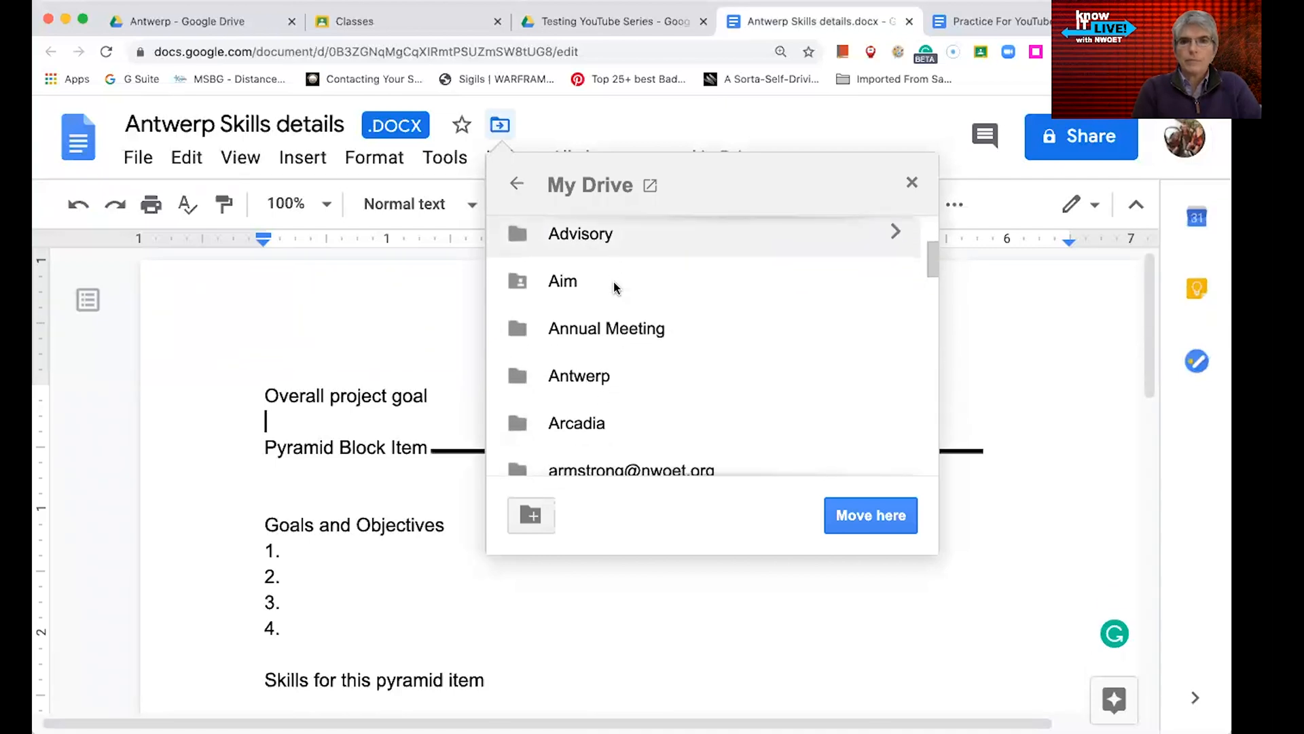
scroll(590, 371, "down", 20)
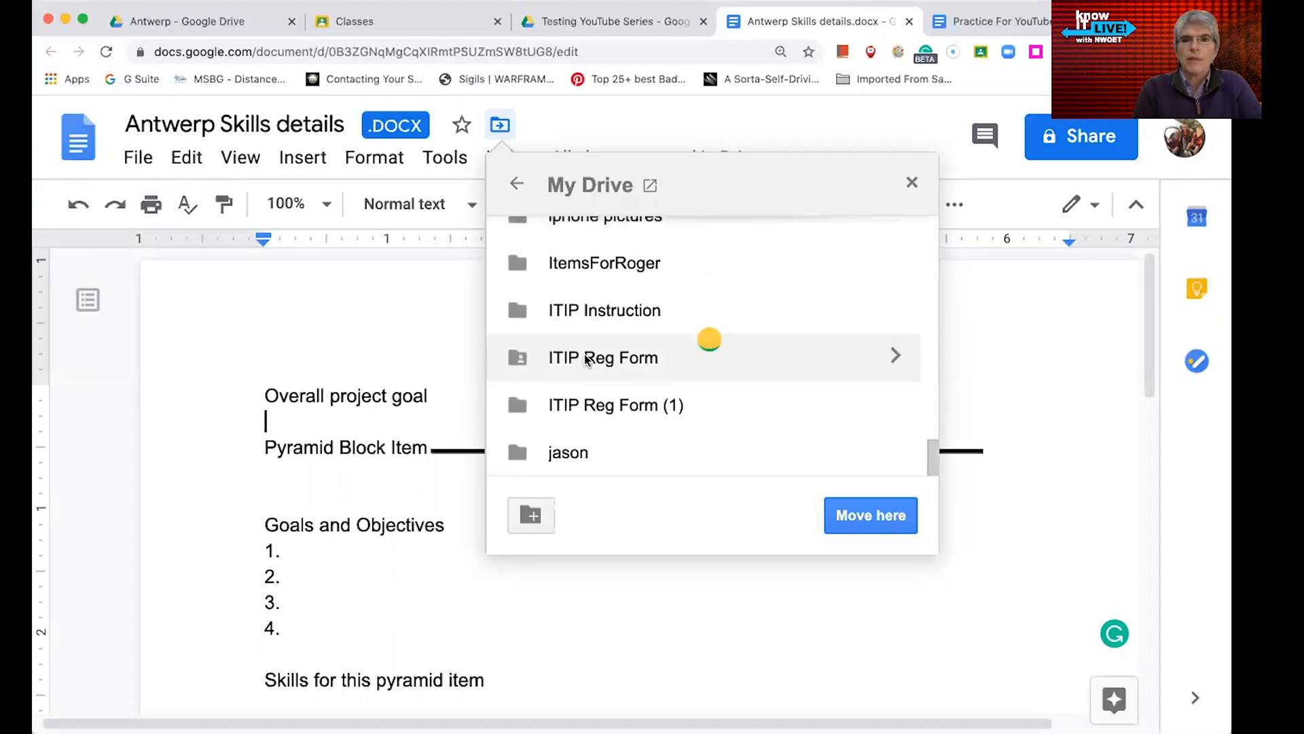
scroll(584, 406, "down", 10)
scroll(585, 406, "down", 15)
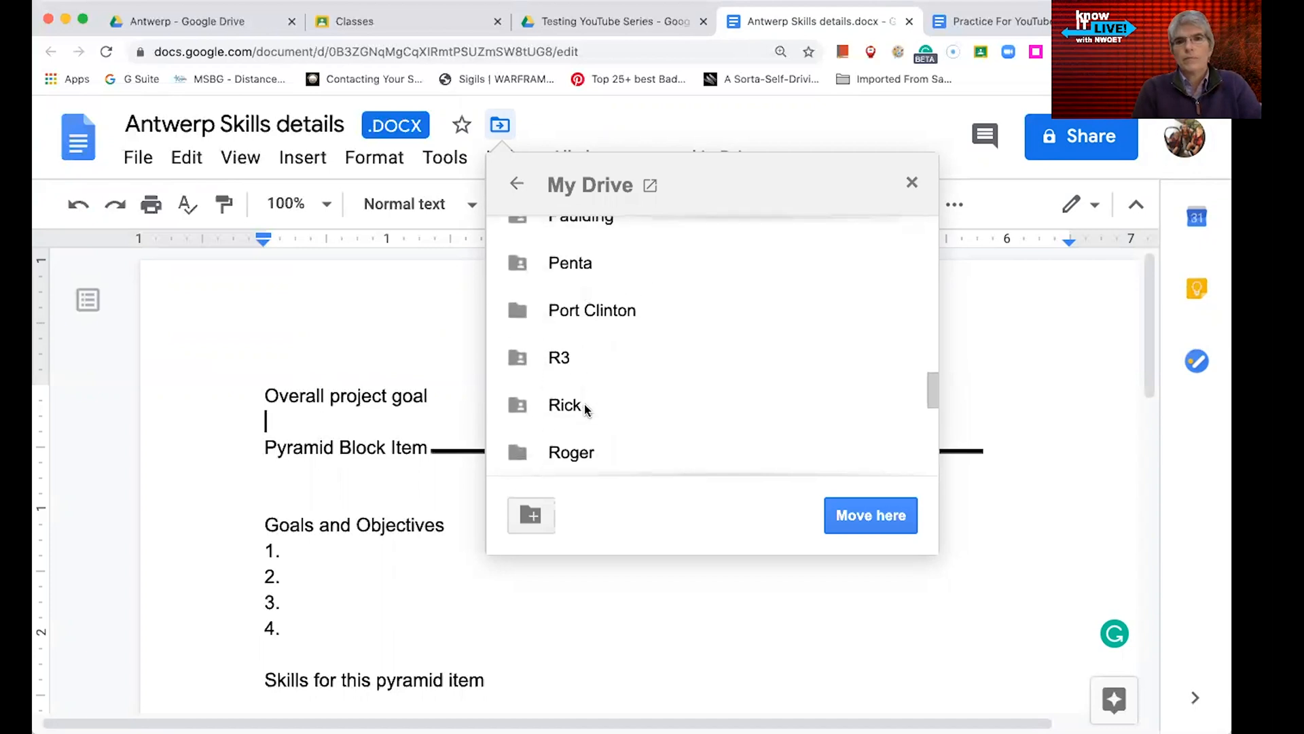
scroll(586, 408, "down", 1)
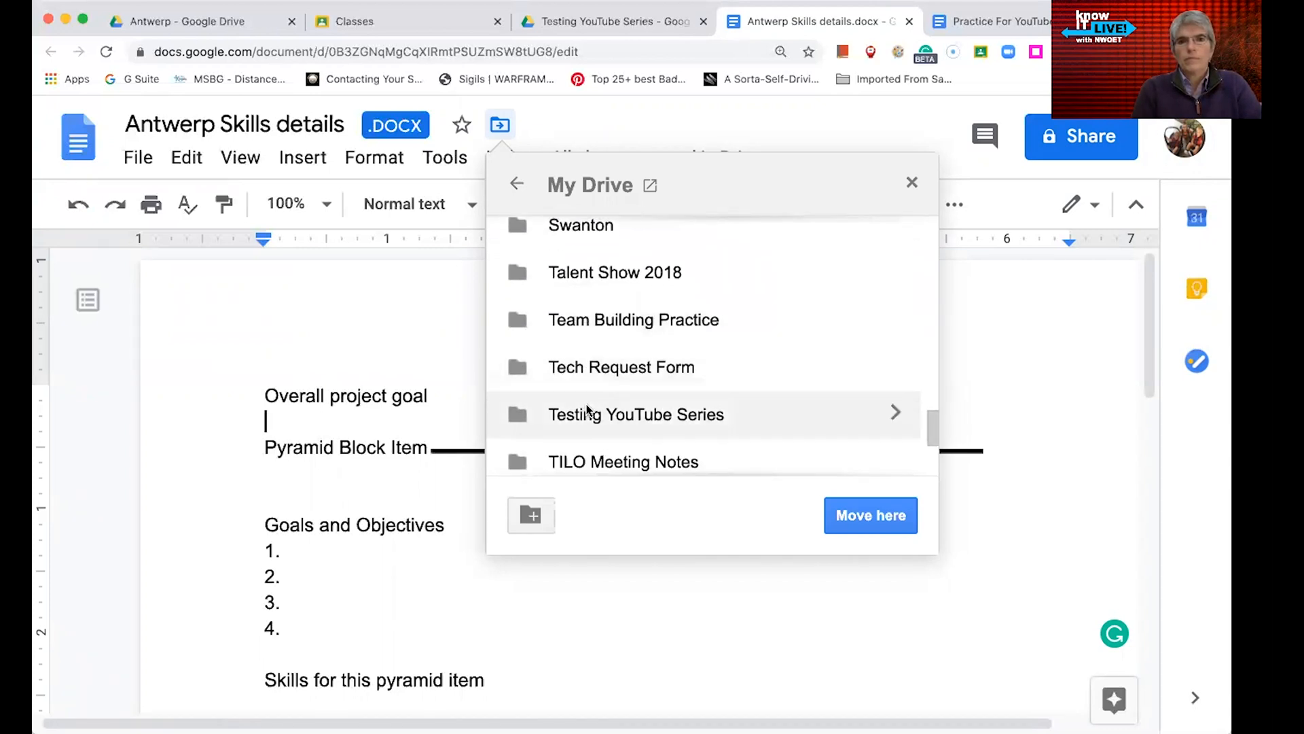
left_click(593, 411)
left_click(897, 418)
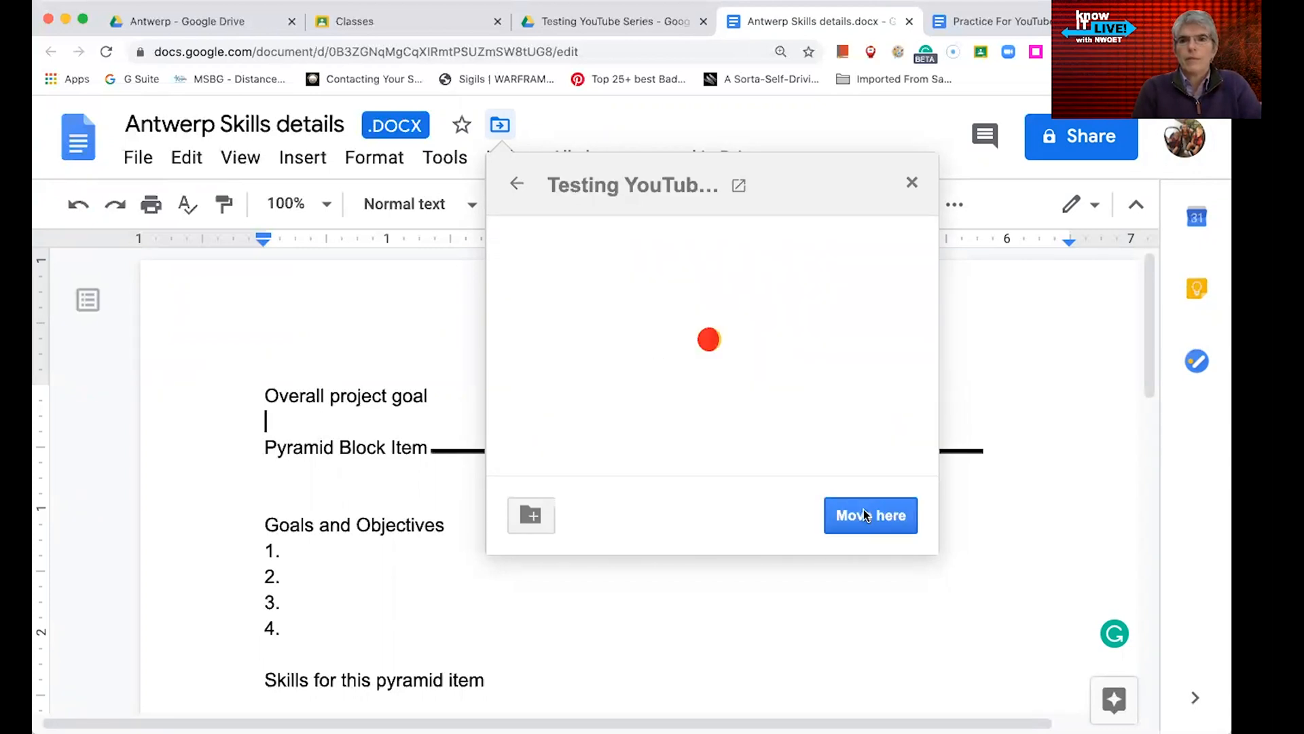
left_click(864, 509)
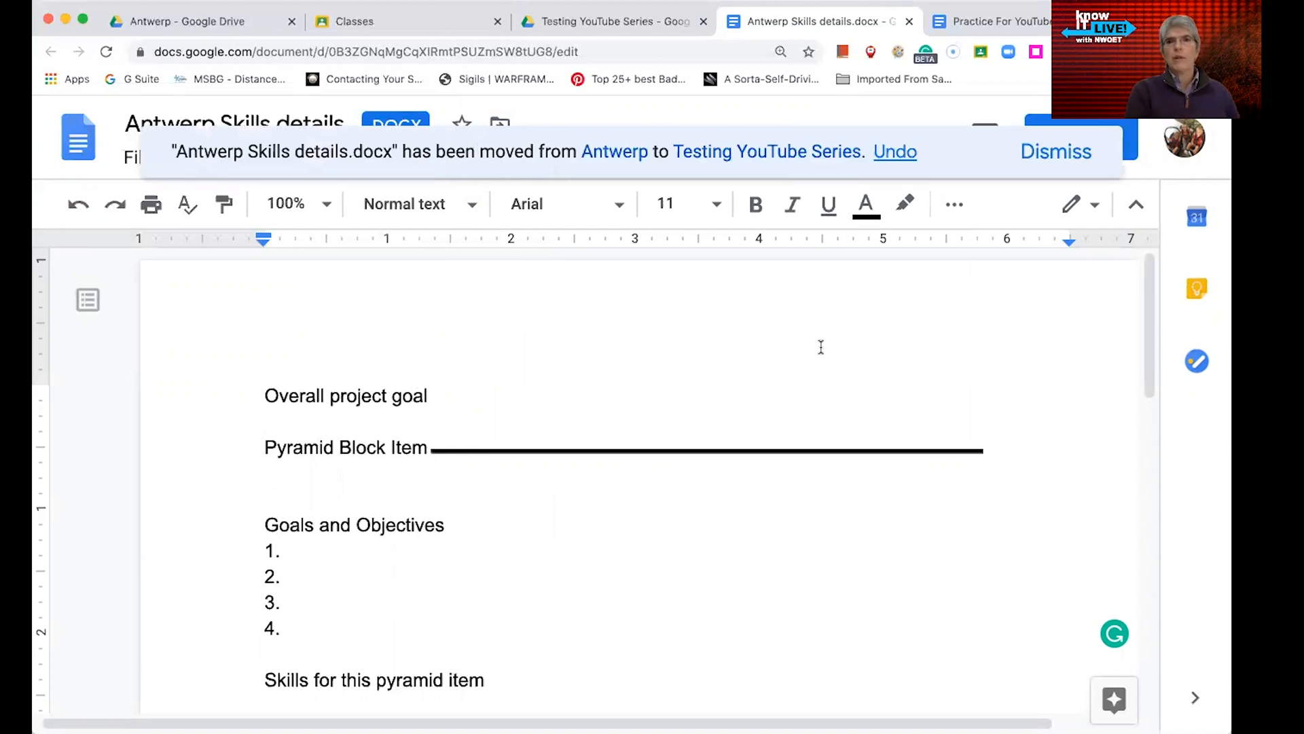
- Switch to the Practice For YouTube Series document and review its file, edit and view commands, including the document mode choices
left_click(1014, 28)
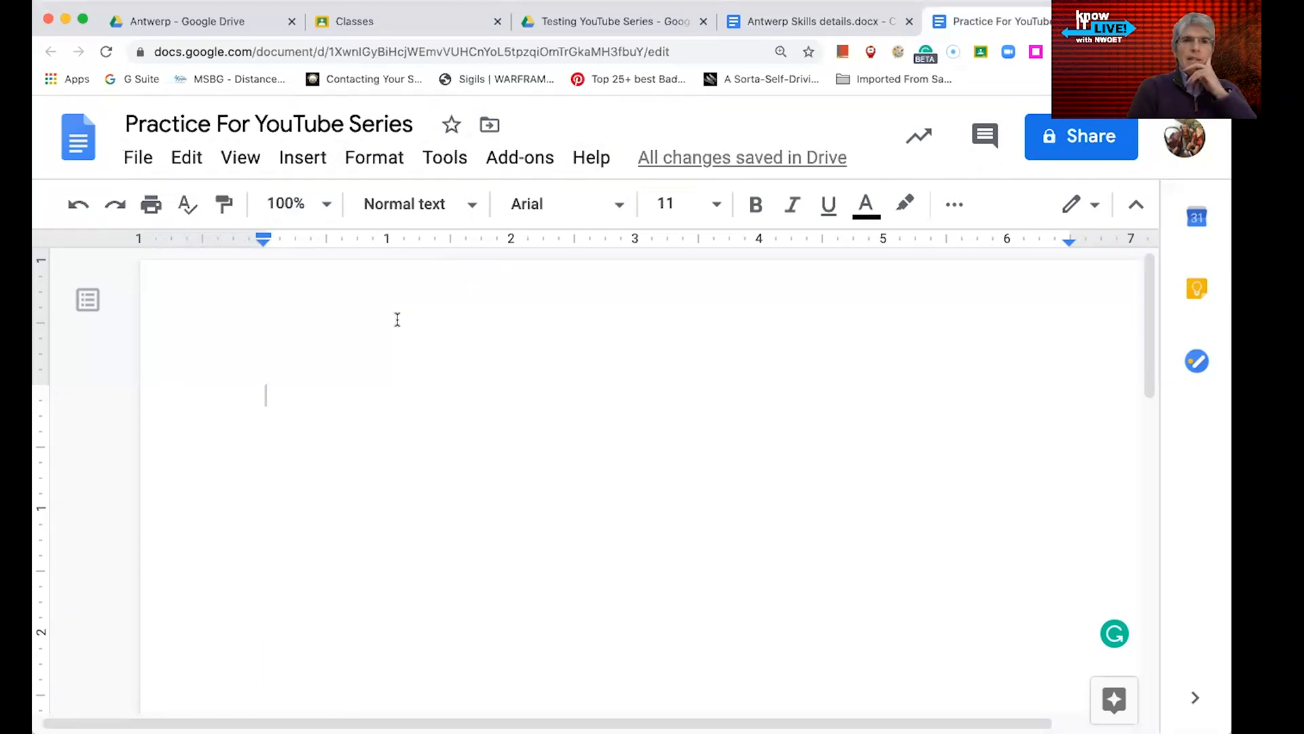
left_click(139, 157)
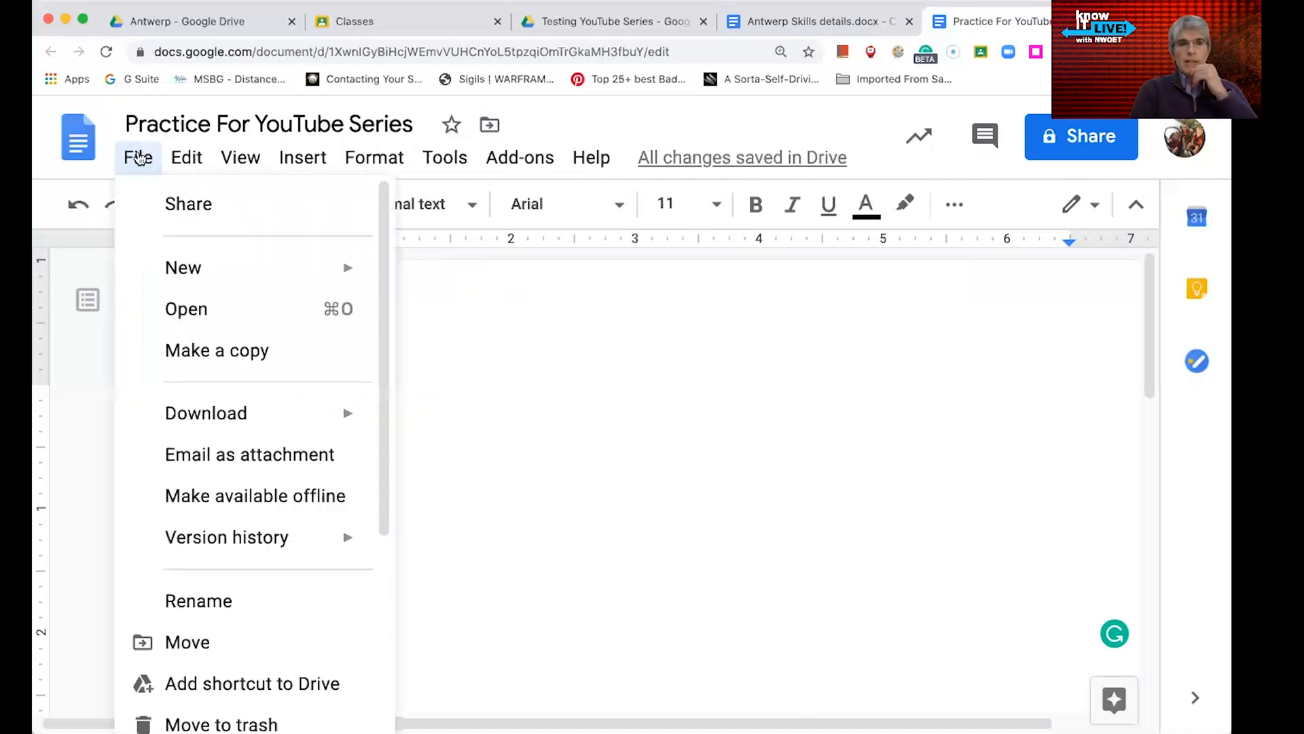
scroll(197, 496, "down", 1)
scroll(197, 495, "up", 1)
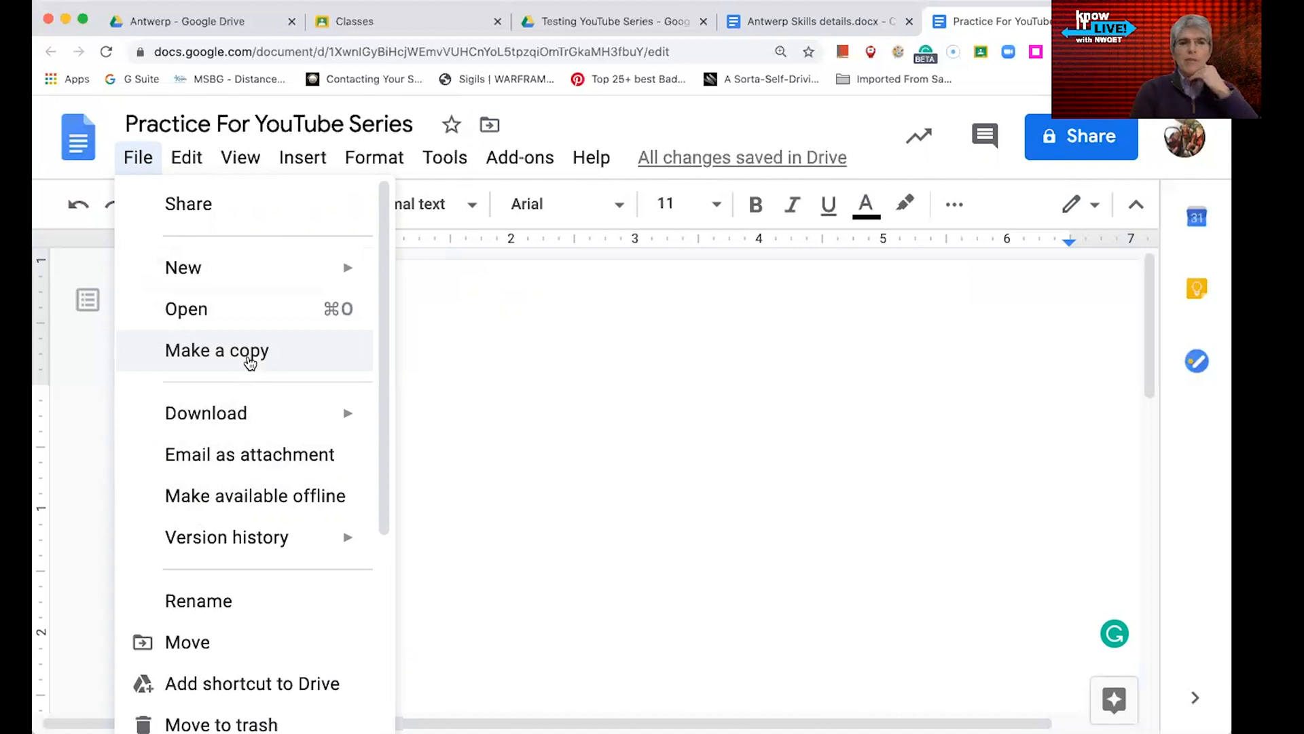
left_click(194, 164)
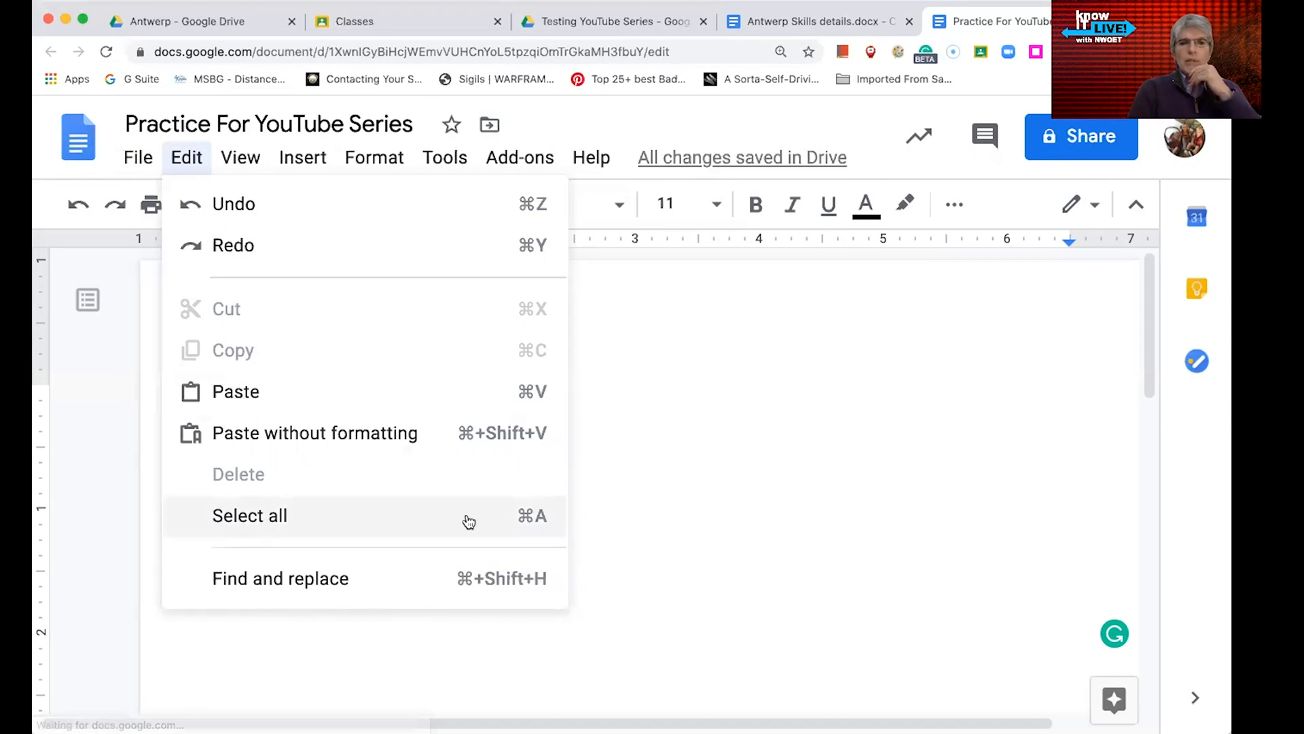
mouse_move(246, 165)
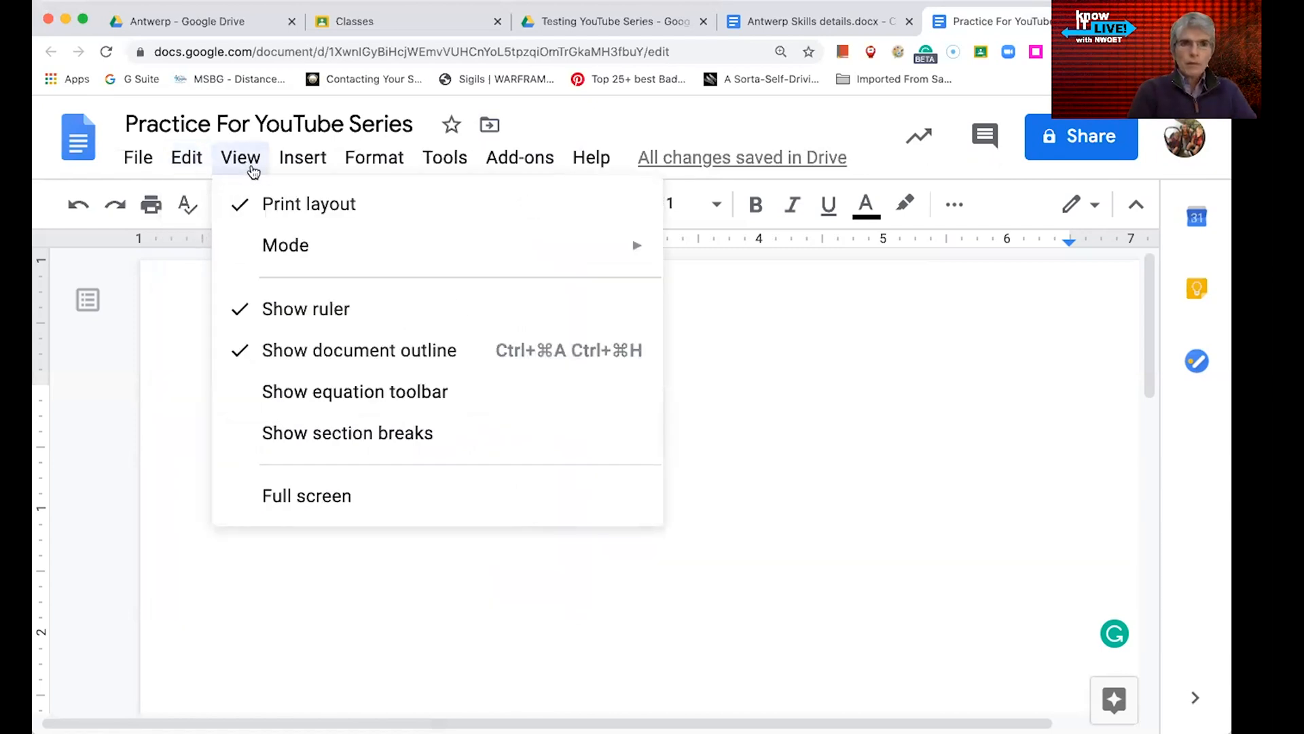
mouse_move(290, 268)
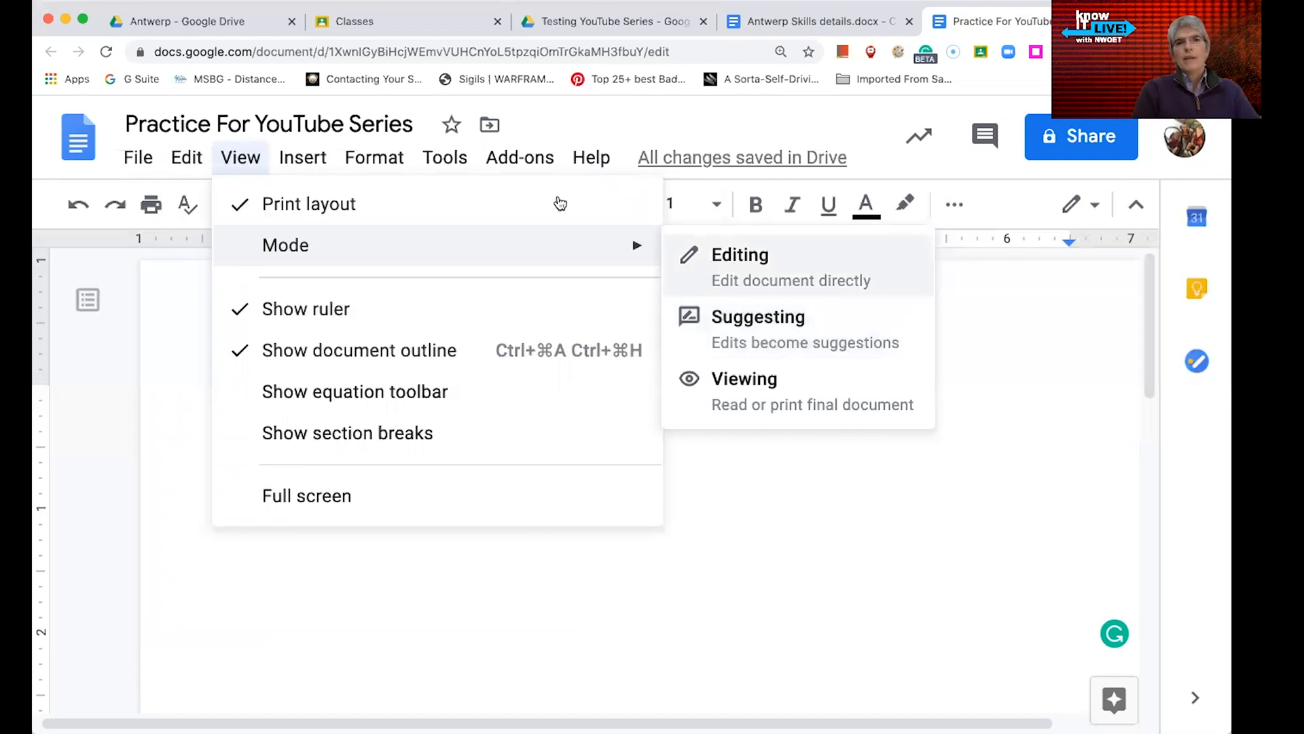
- Examine the version history of the Practice For YouTube Series document and return to the document
left_click(138, 158)
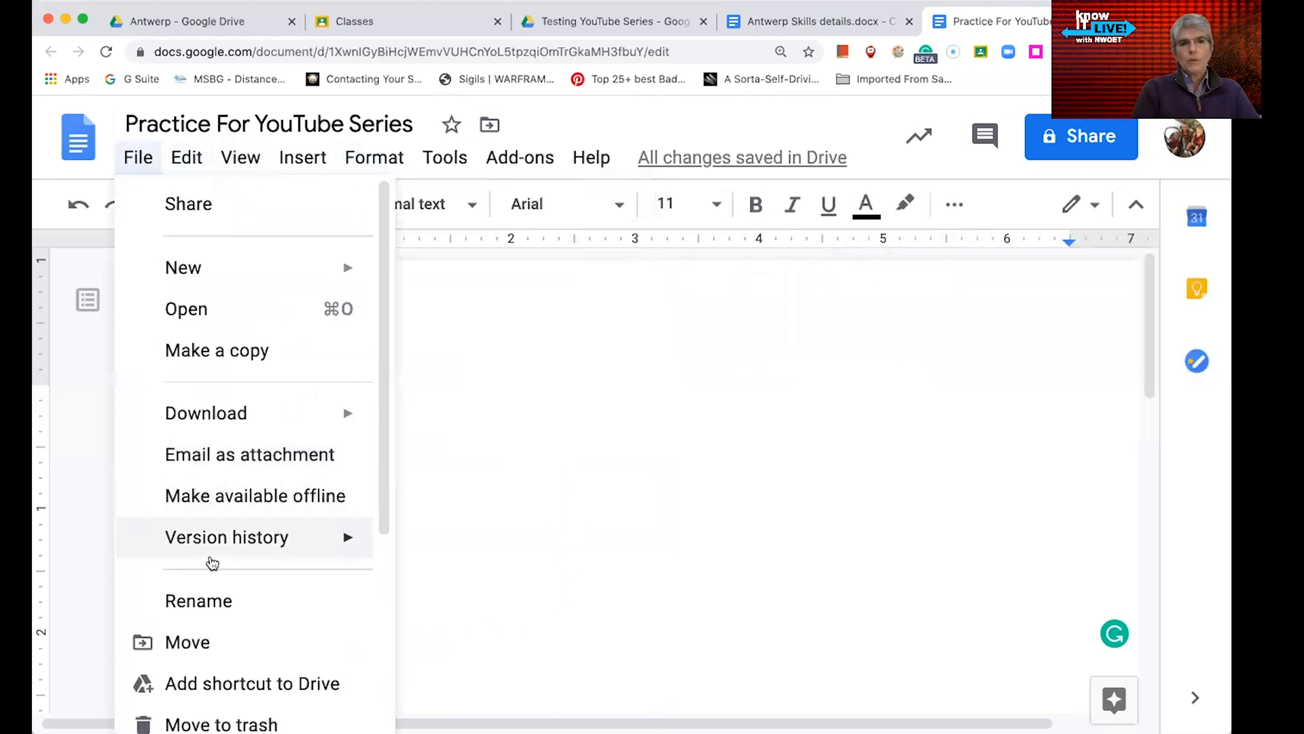
mouse_move(212, 563)
scroll(212, 563, "down", 1)
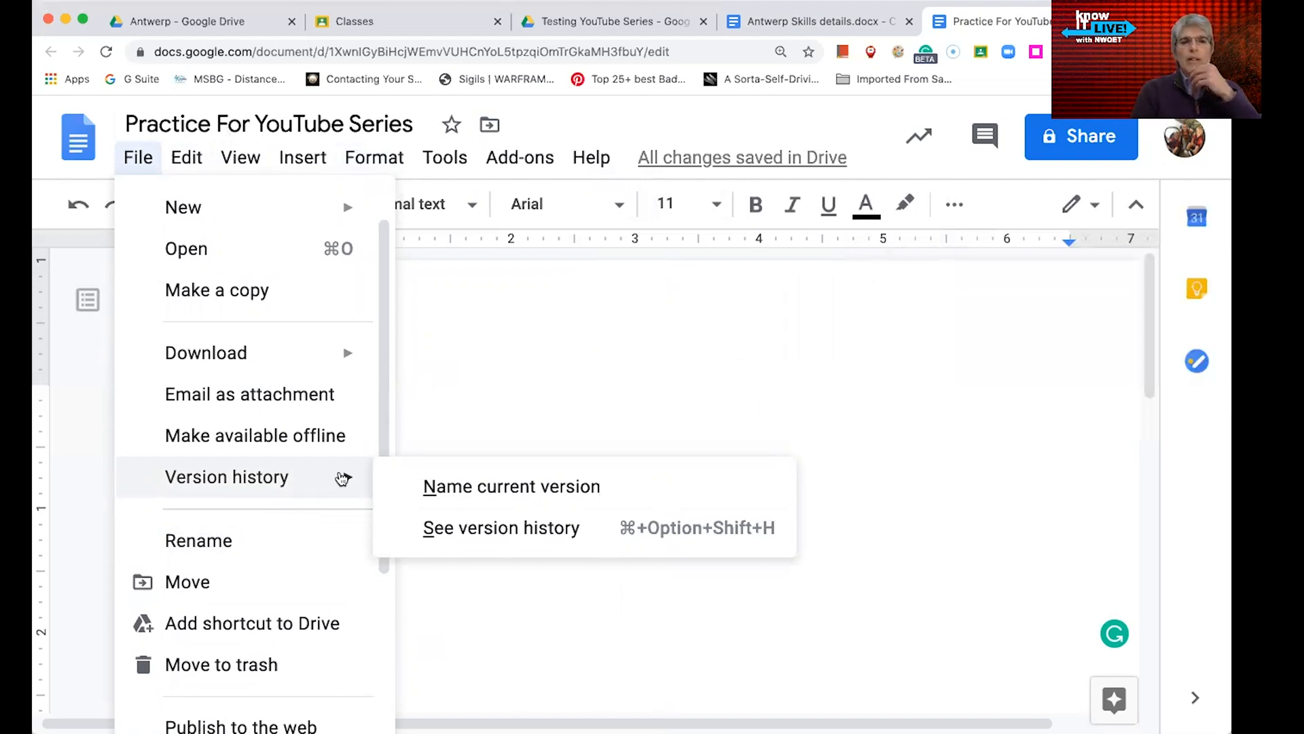
left_click(517, 535)
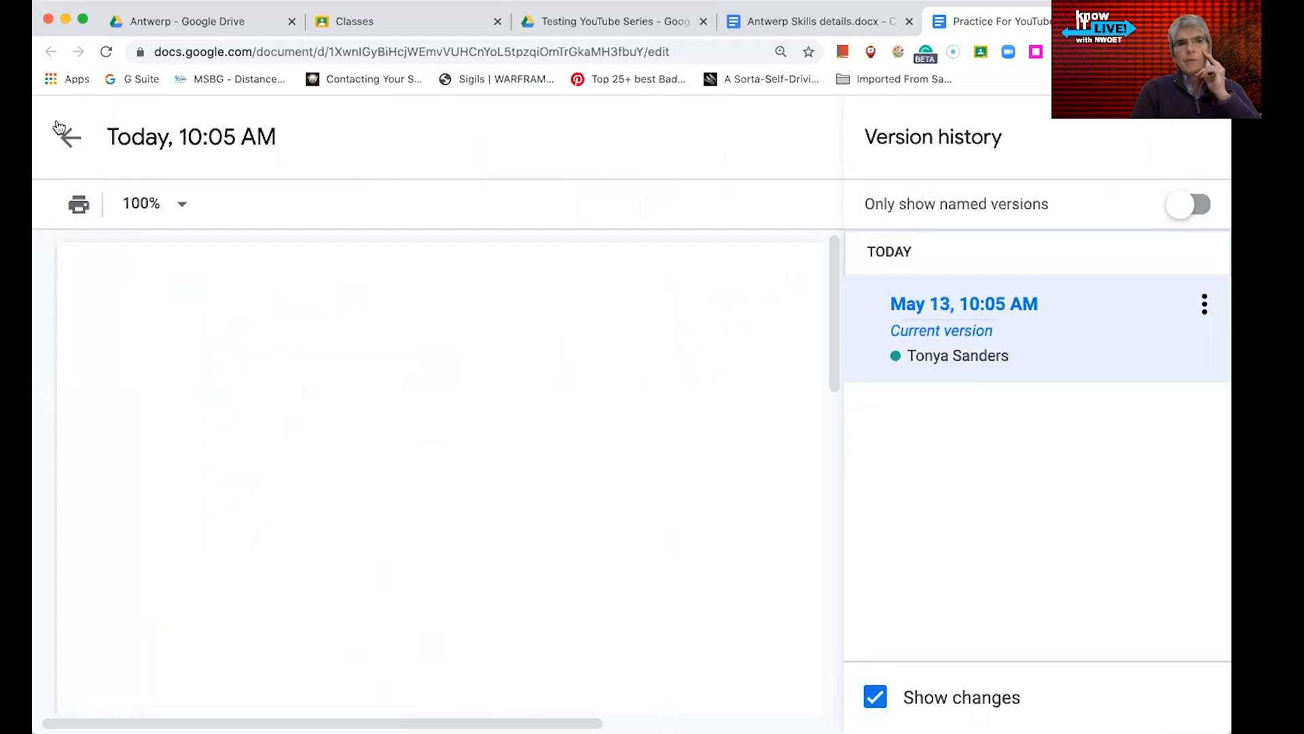
left_click(69, 141)
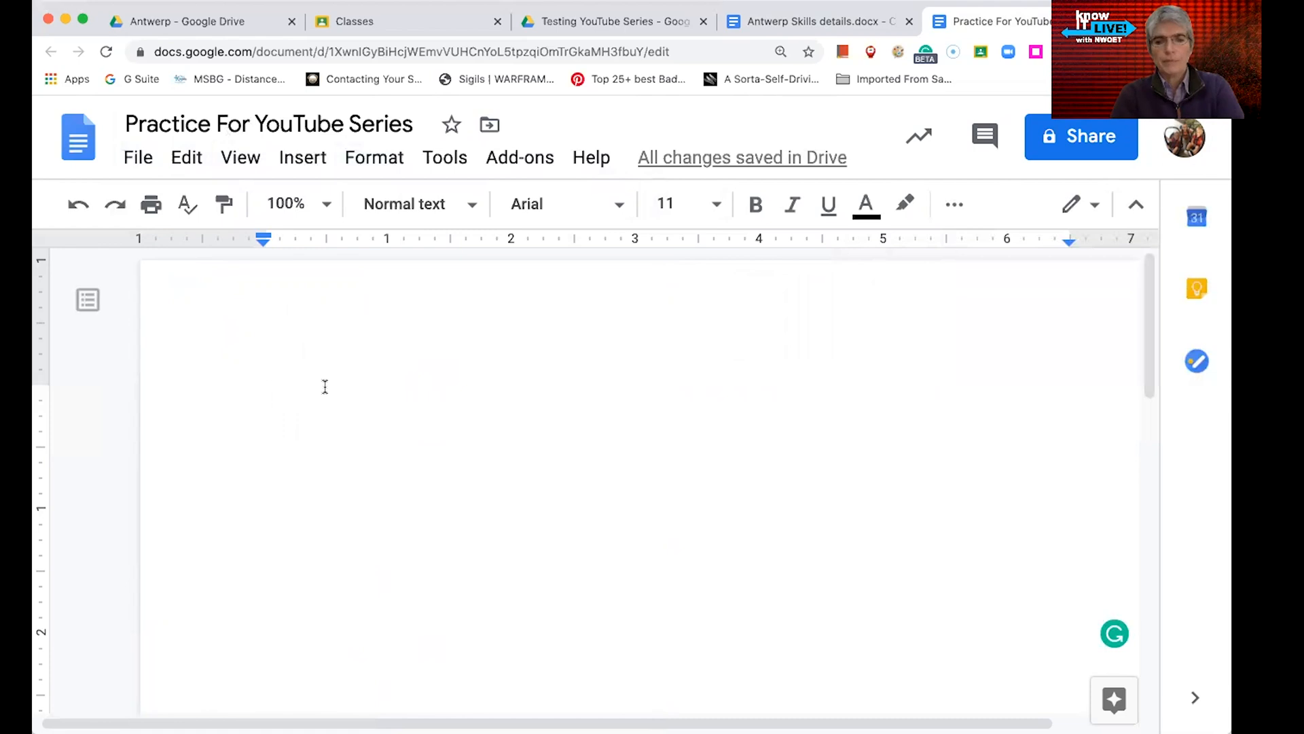
- Write "This is my google doc sentence." at the start of the document and begin a new line after it
type("This ")
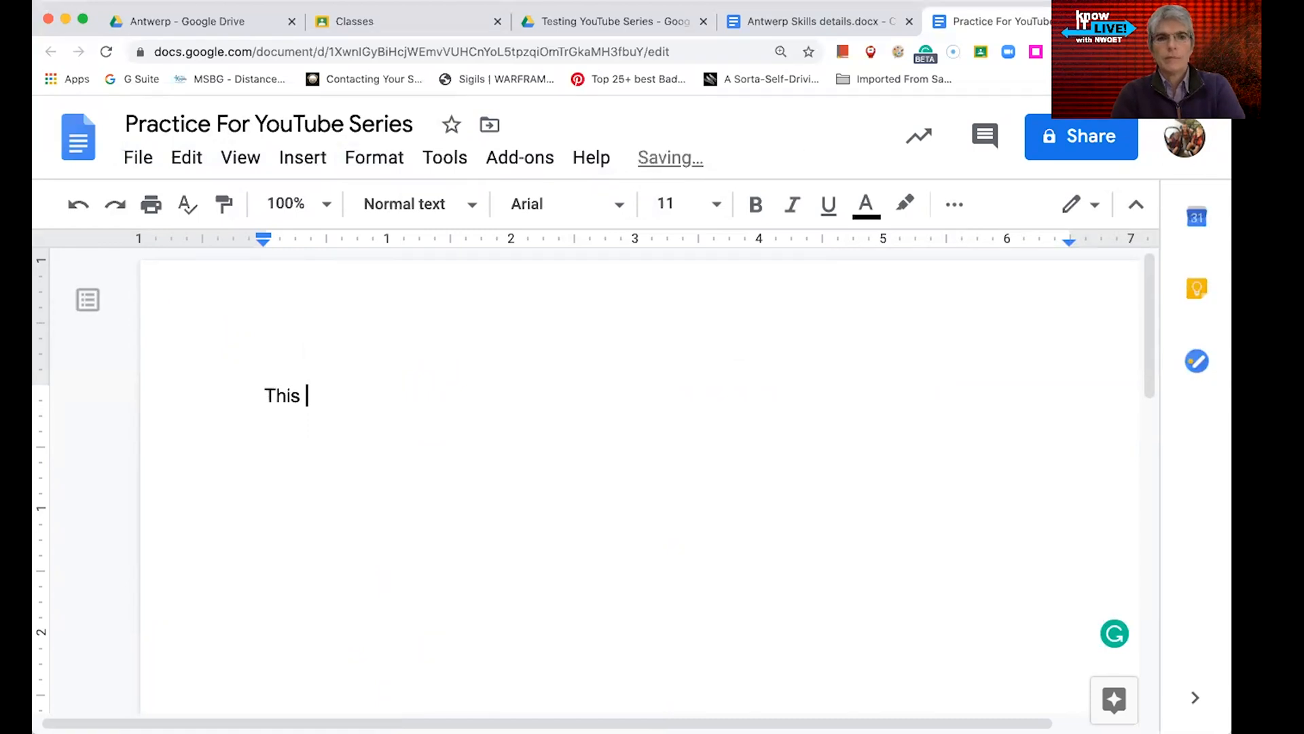
type("is my google ")
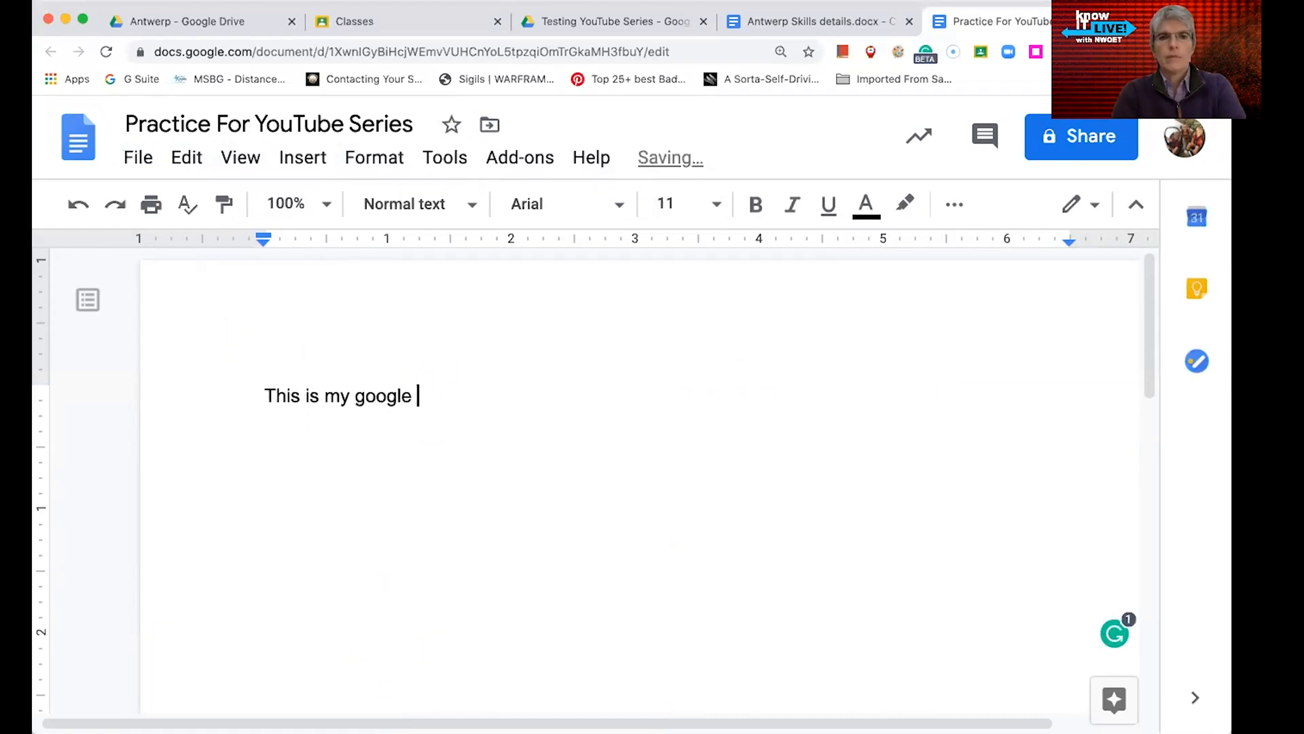
type("doc sen")
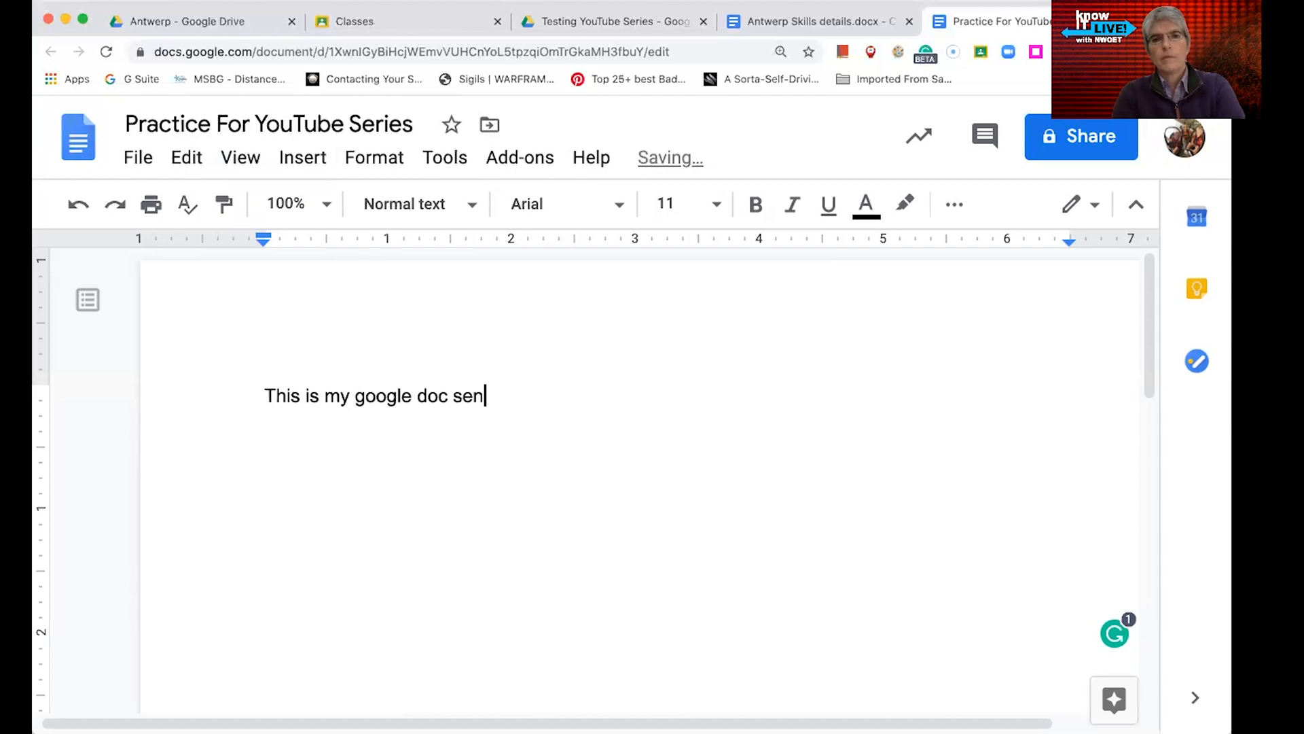
type("tenc")
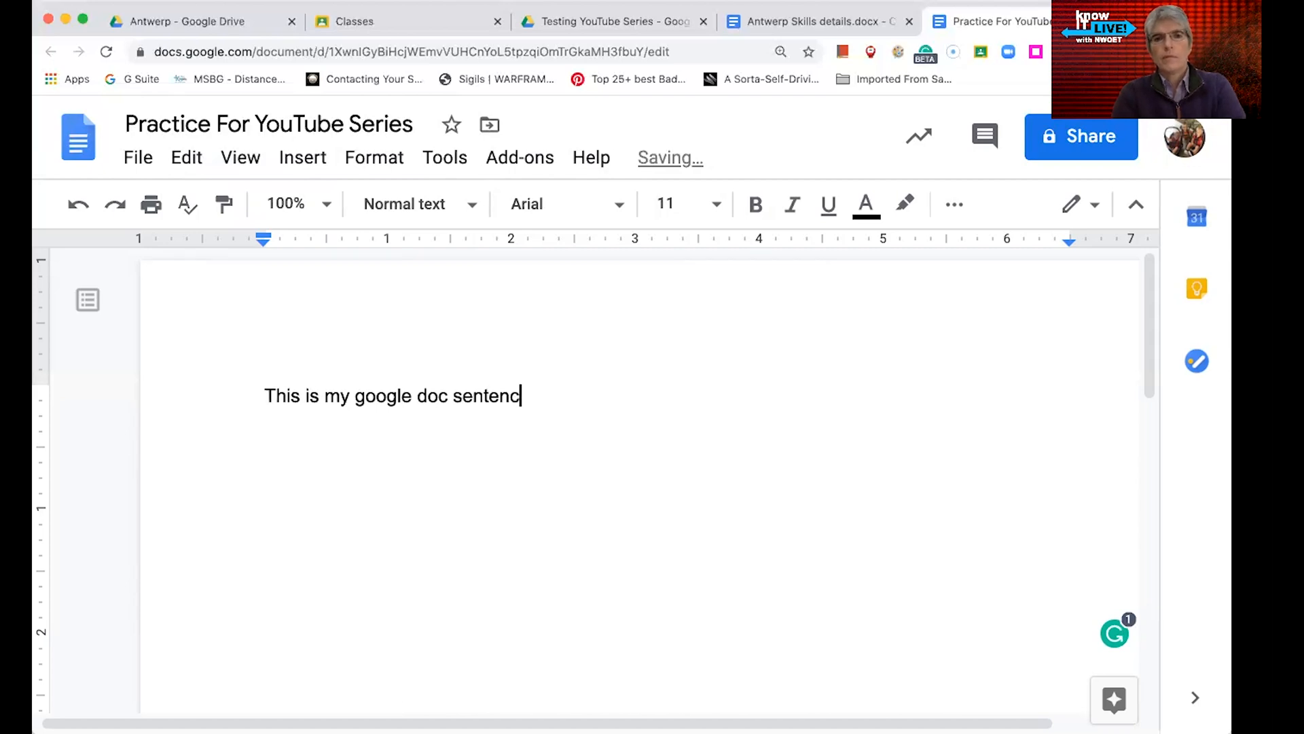
type("e.")
key("Return")
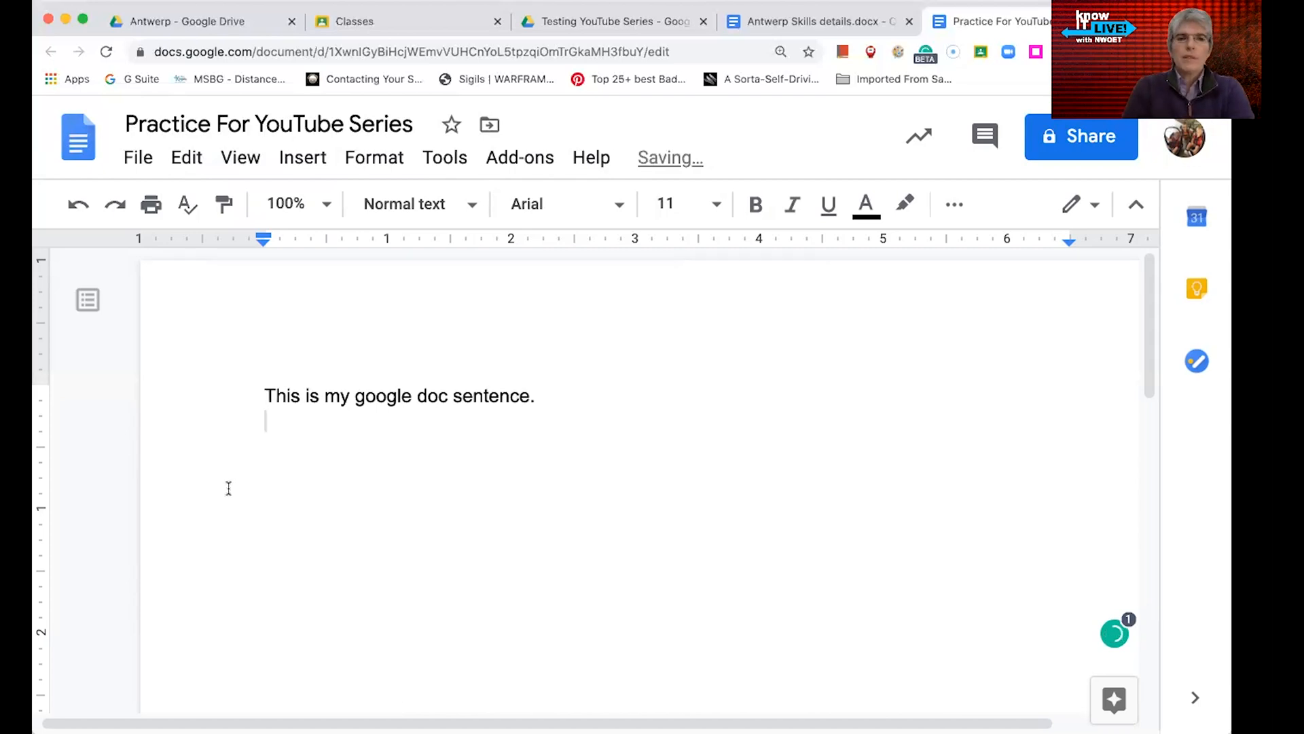
- Compare the current version with the May 13, 10:05 AM version in the document's version history, including the editor's name, and return to the document
left_click(137, 157)
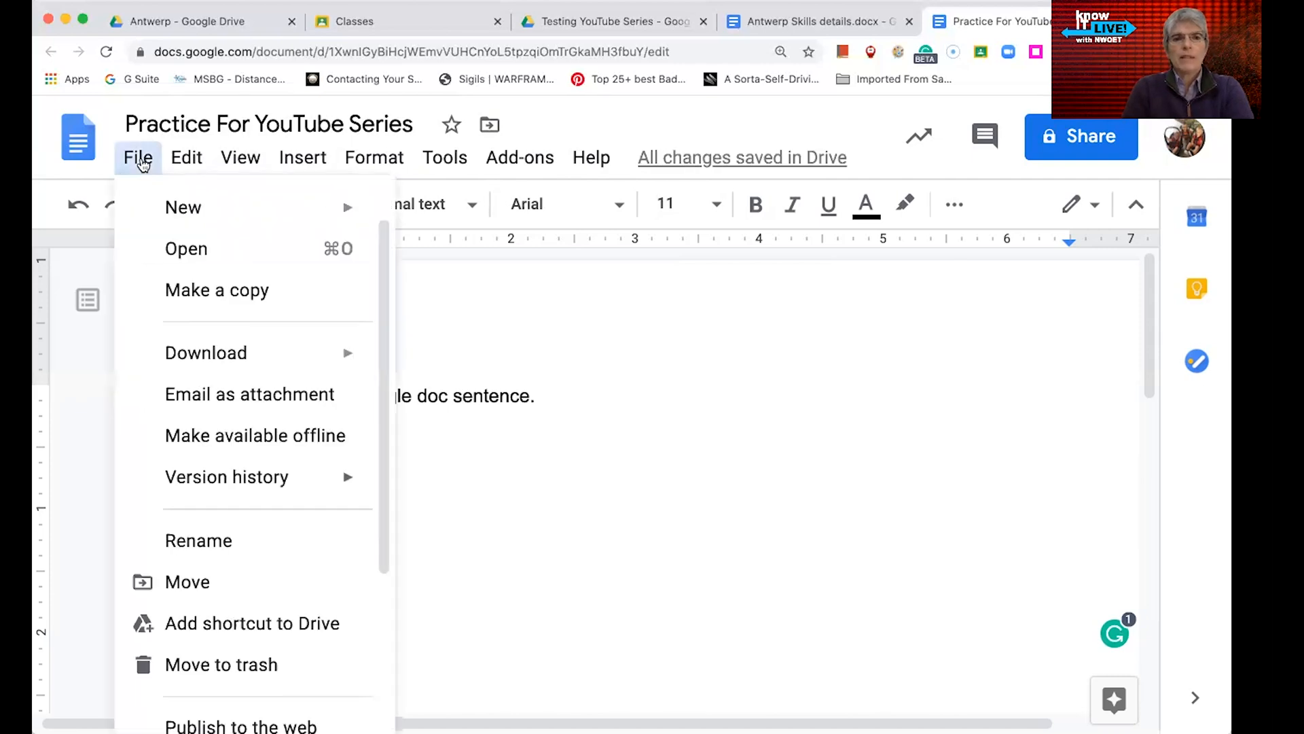
mouse_move(218, 475)
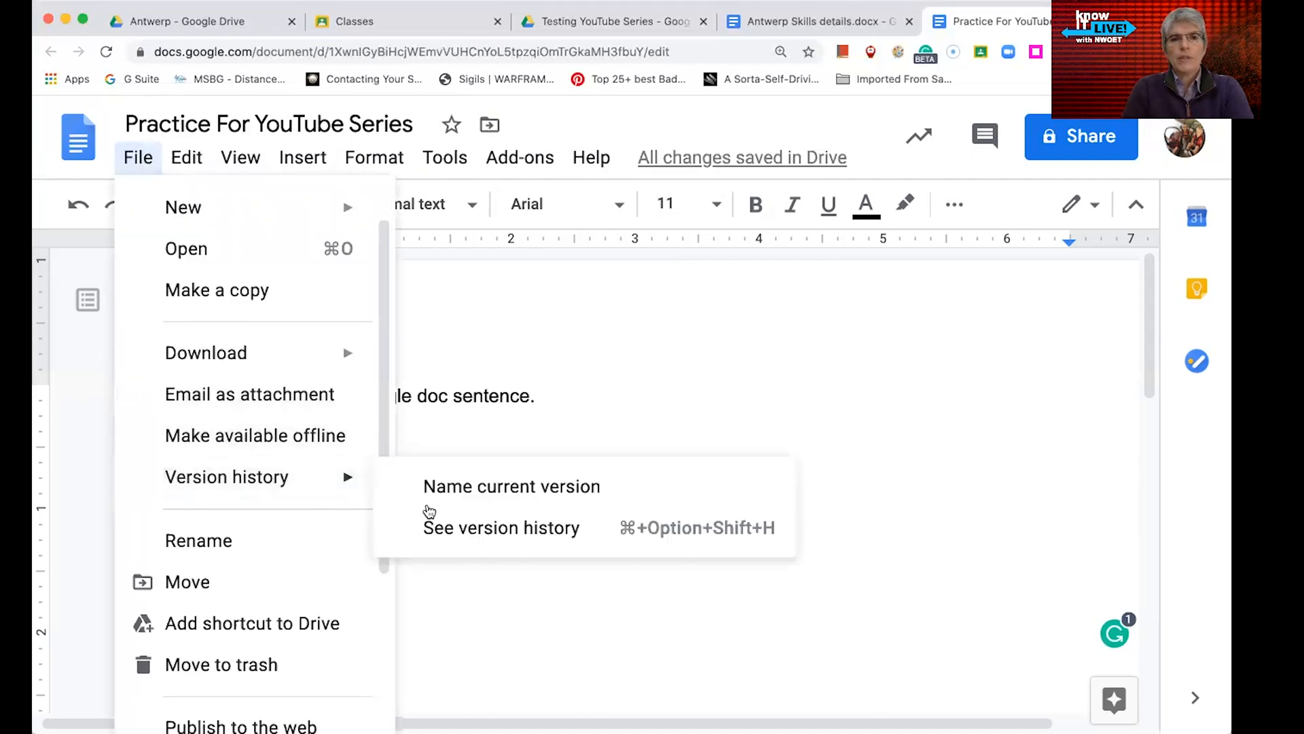
left_click(474, 537)
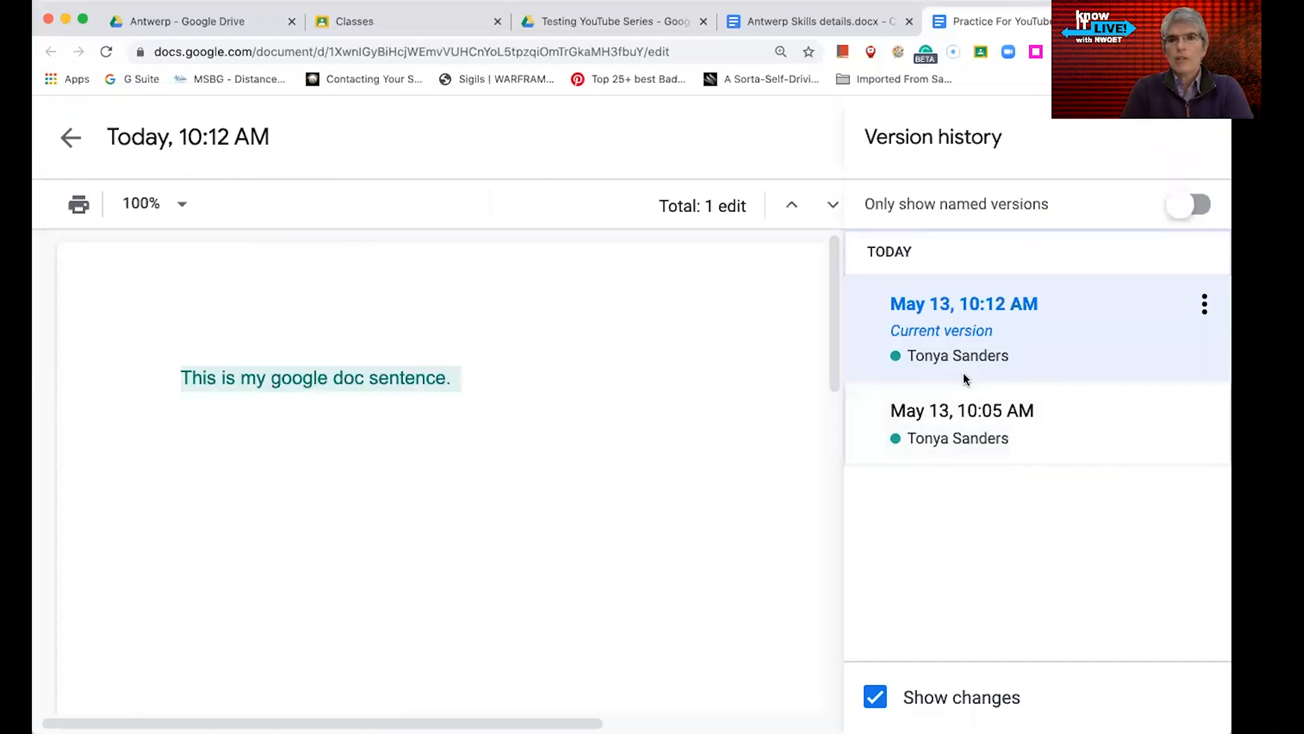
left_click(959, 431)
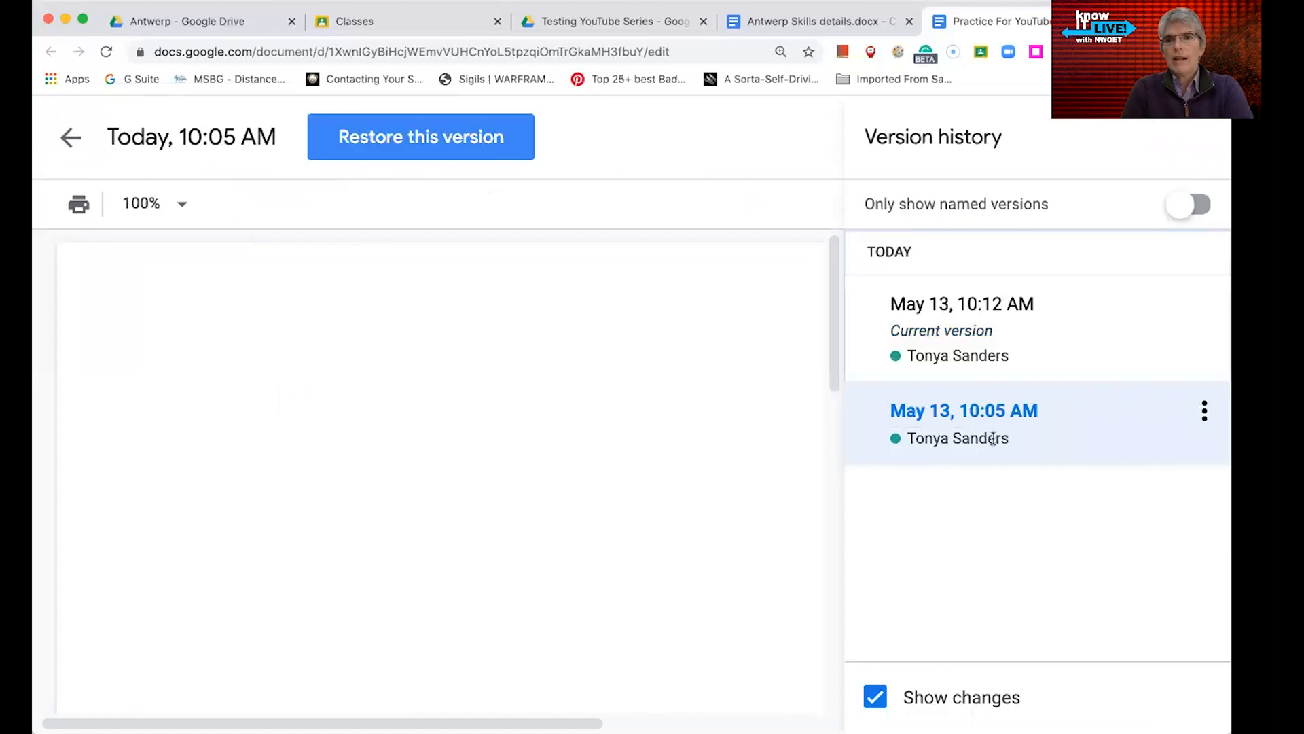
left_click(1017, 305)
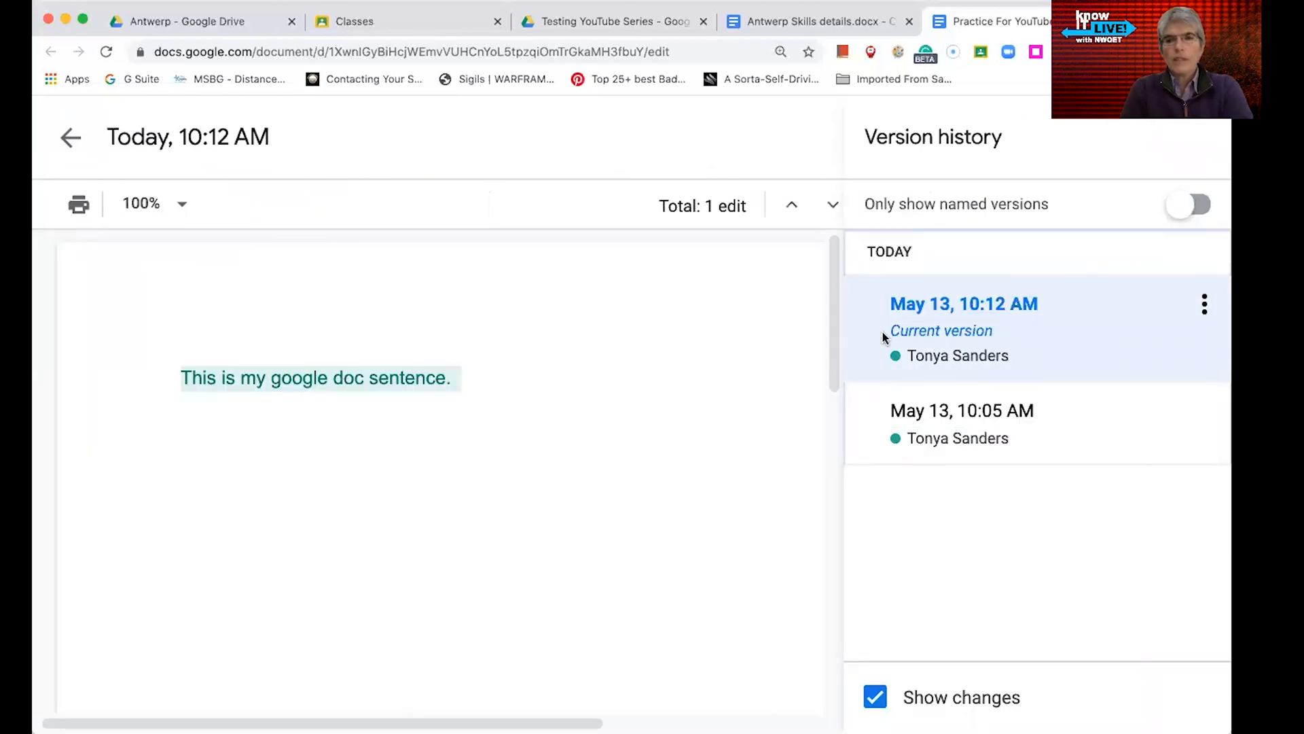
left_click_drag(906, 355, 1012, 360)
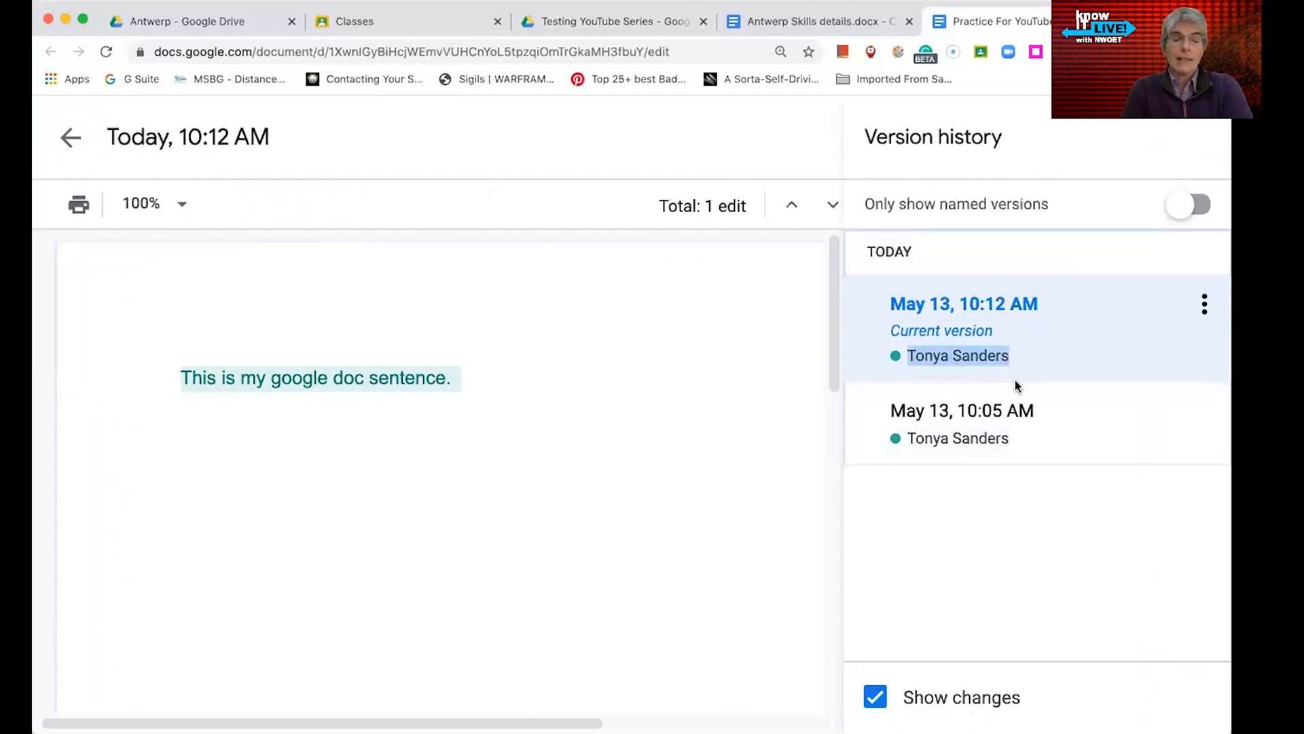
left_click(70, 138)
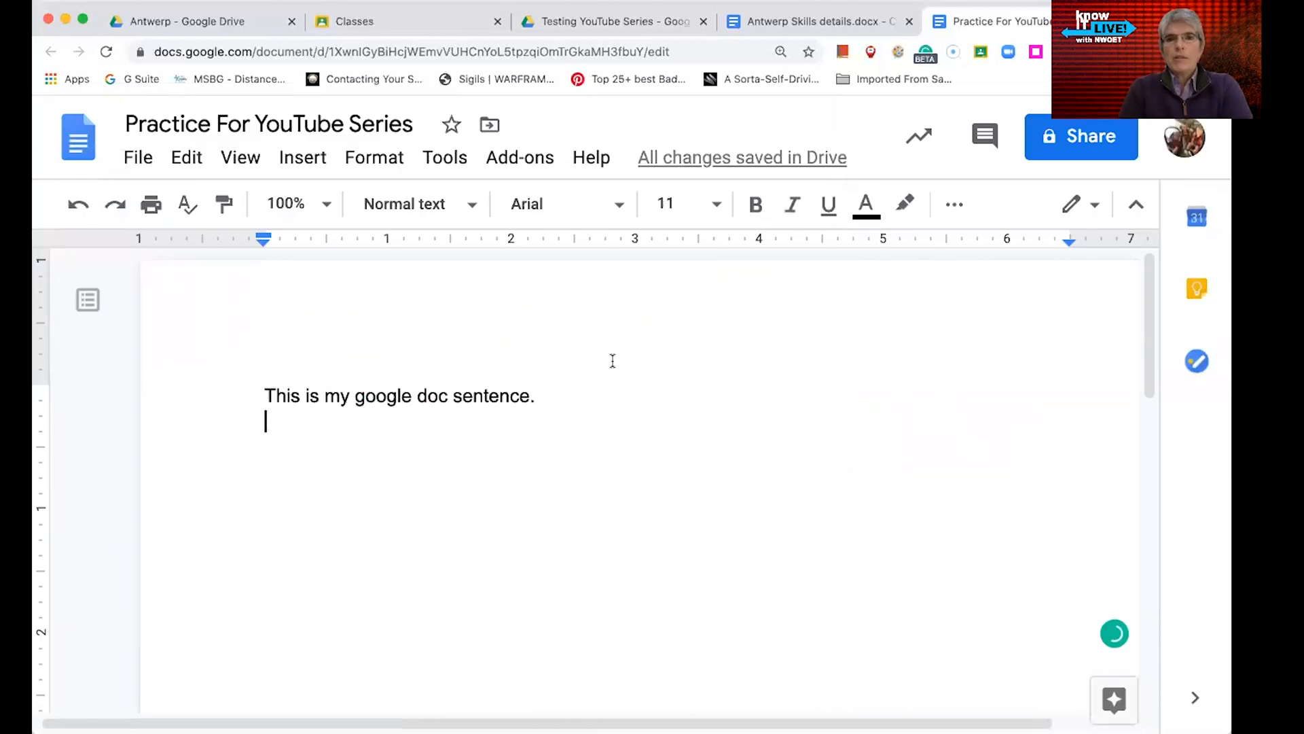
- Format the word "sentence" as 18 pt, bold, italic, underlined and teal
double_click(500, 396)
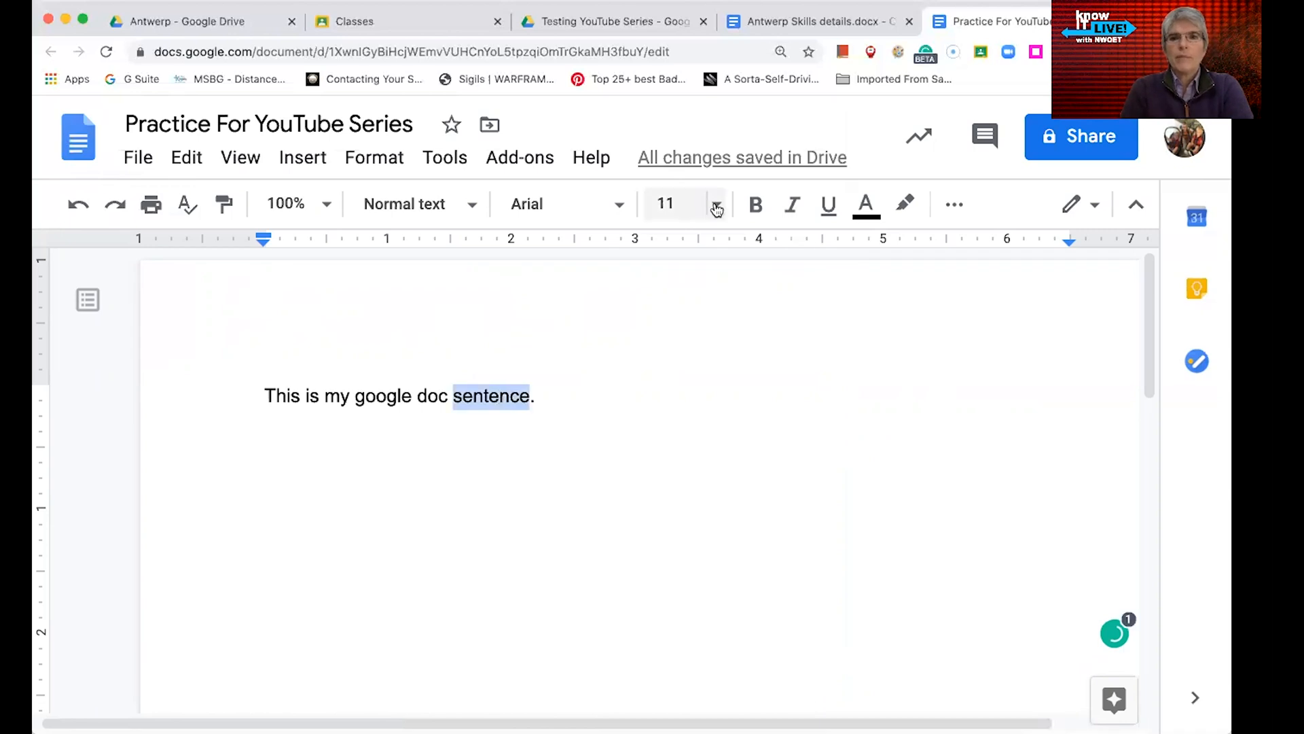
left_click(716, 205)
left_click(680, 500)
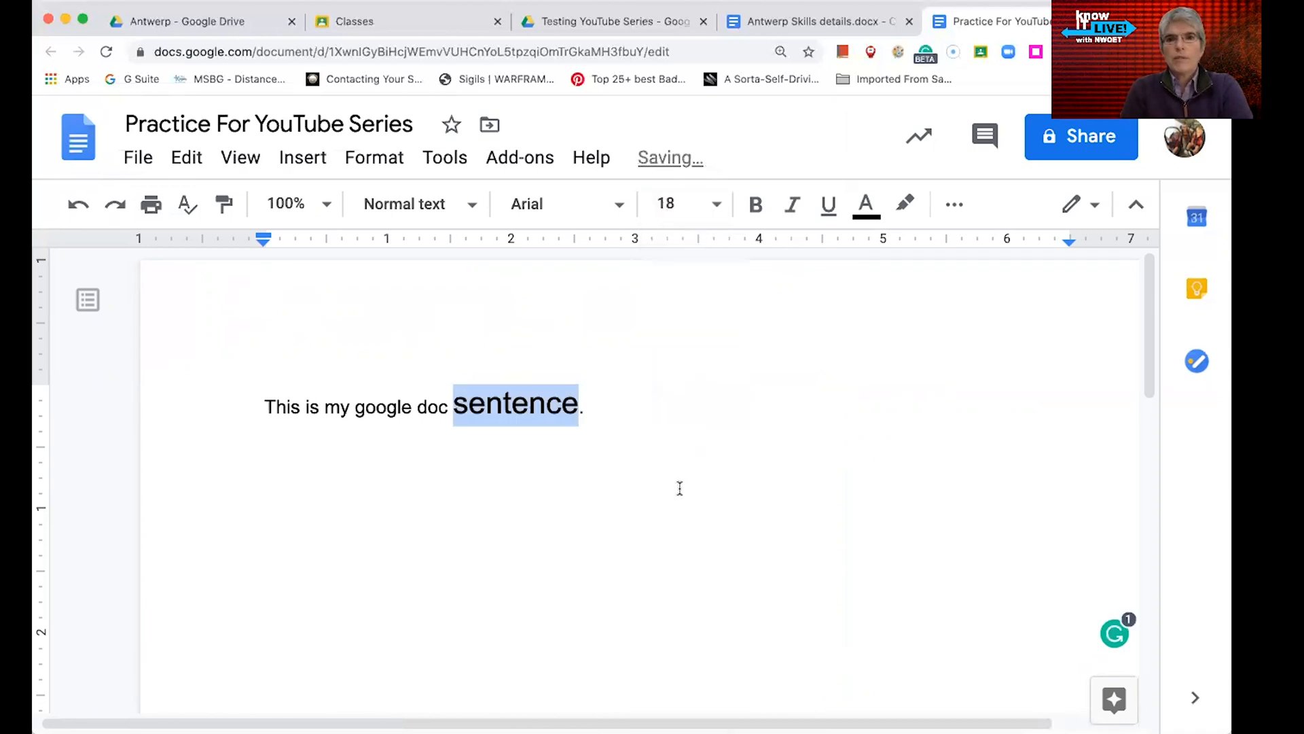
left_click(754, 218)
left_click(791, 209)
left_click(828, 211)
left_click(866, 205)
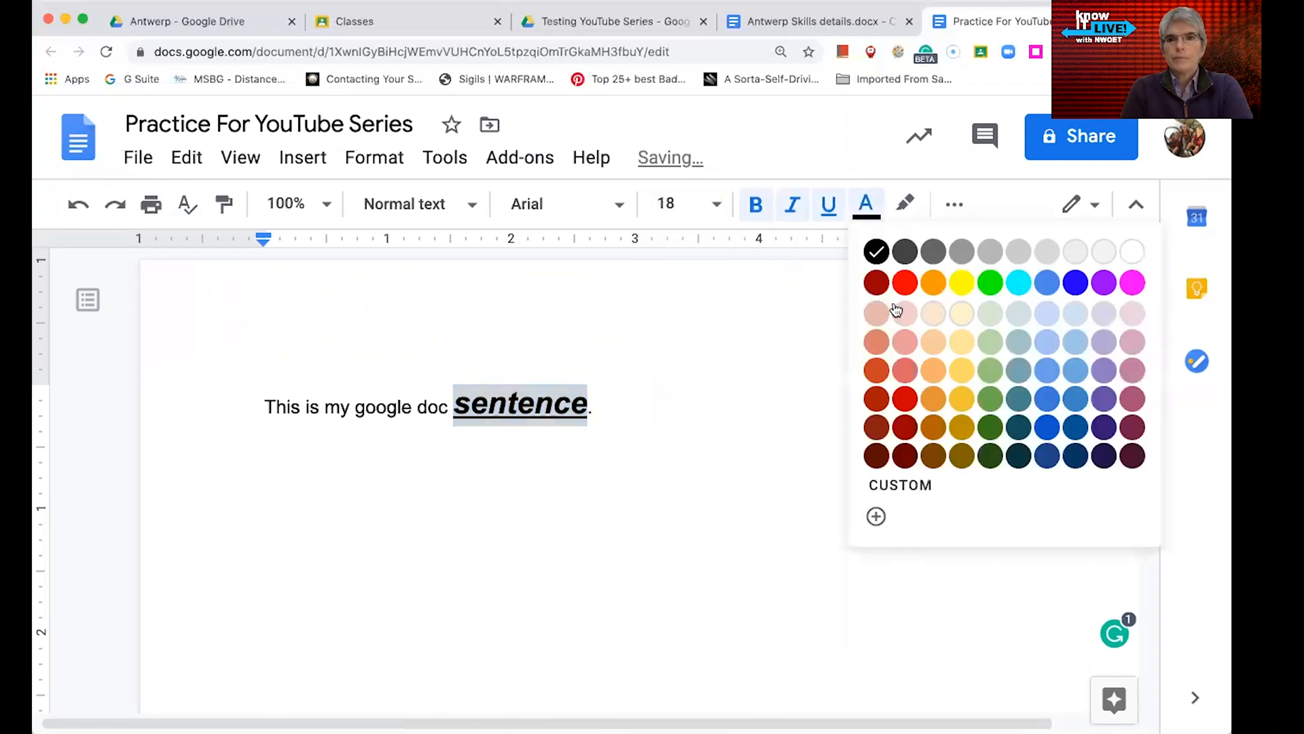
left_click(1021, 403)
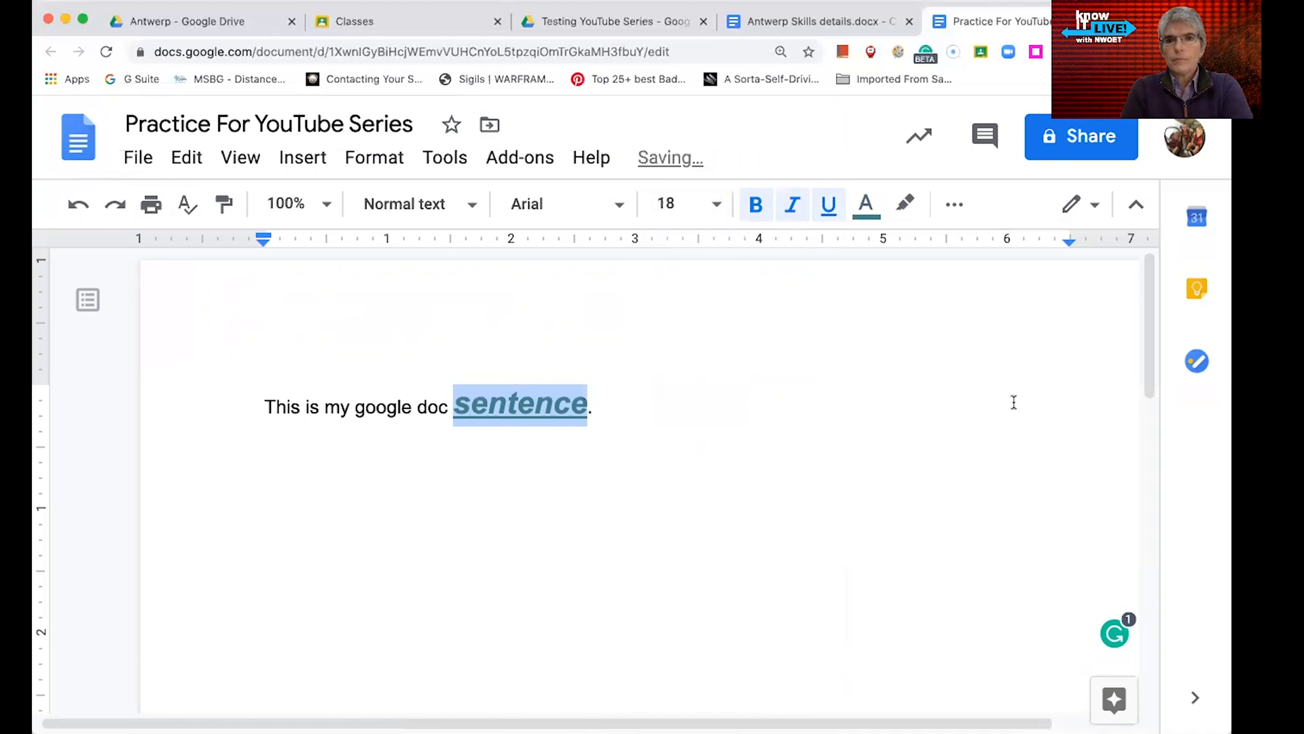
left_click(841, 320)
- Highlight the word "google" in the sentence in yellow
left_click(905, 205)
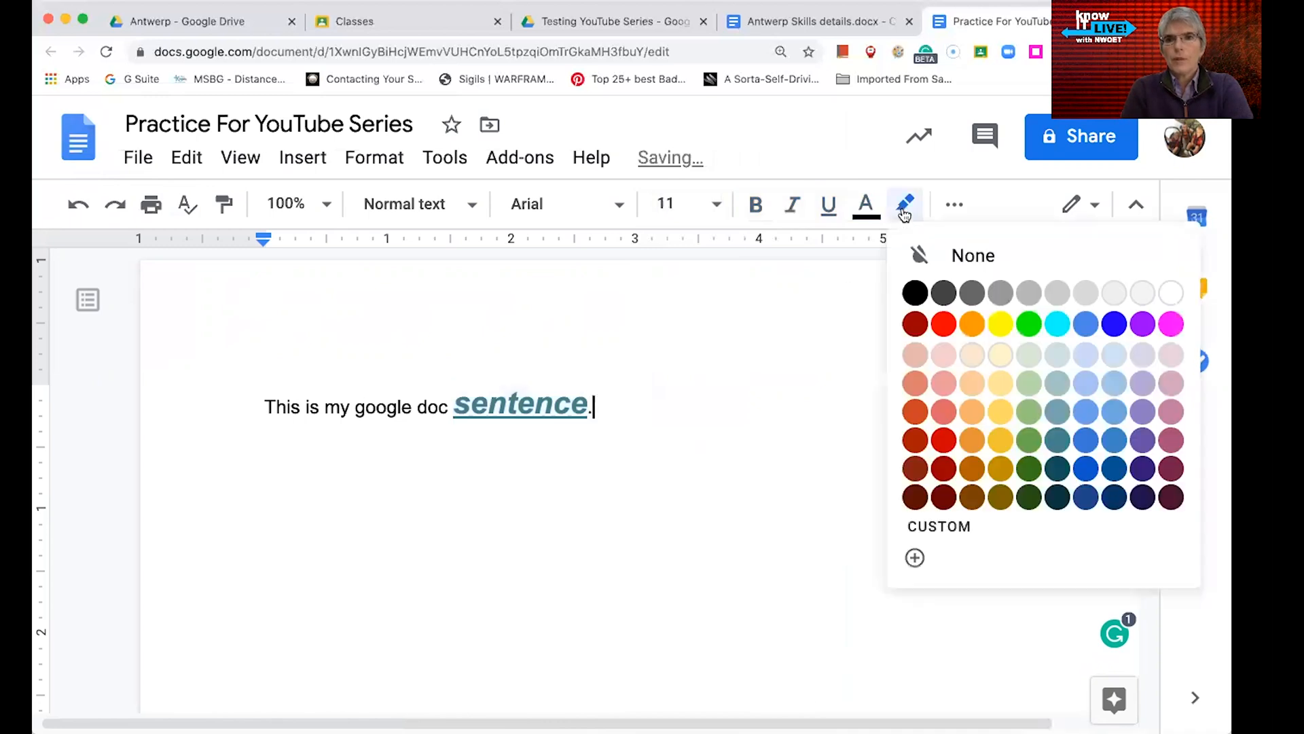
left_click(1001, 323)
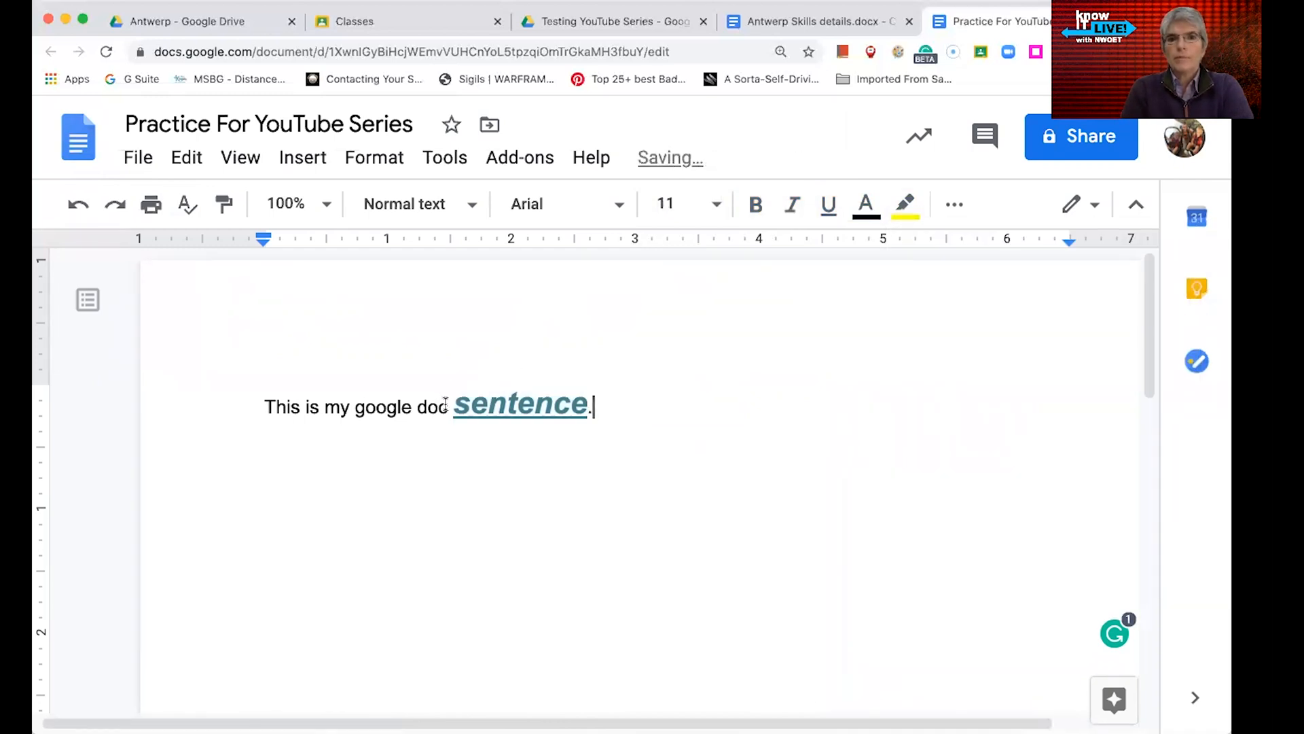
left_click_drag(449, 402, 384, 402)
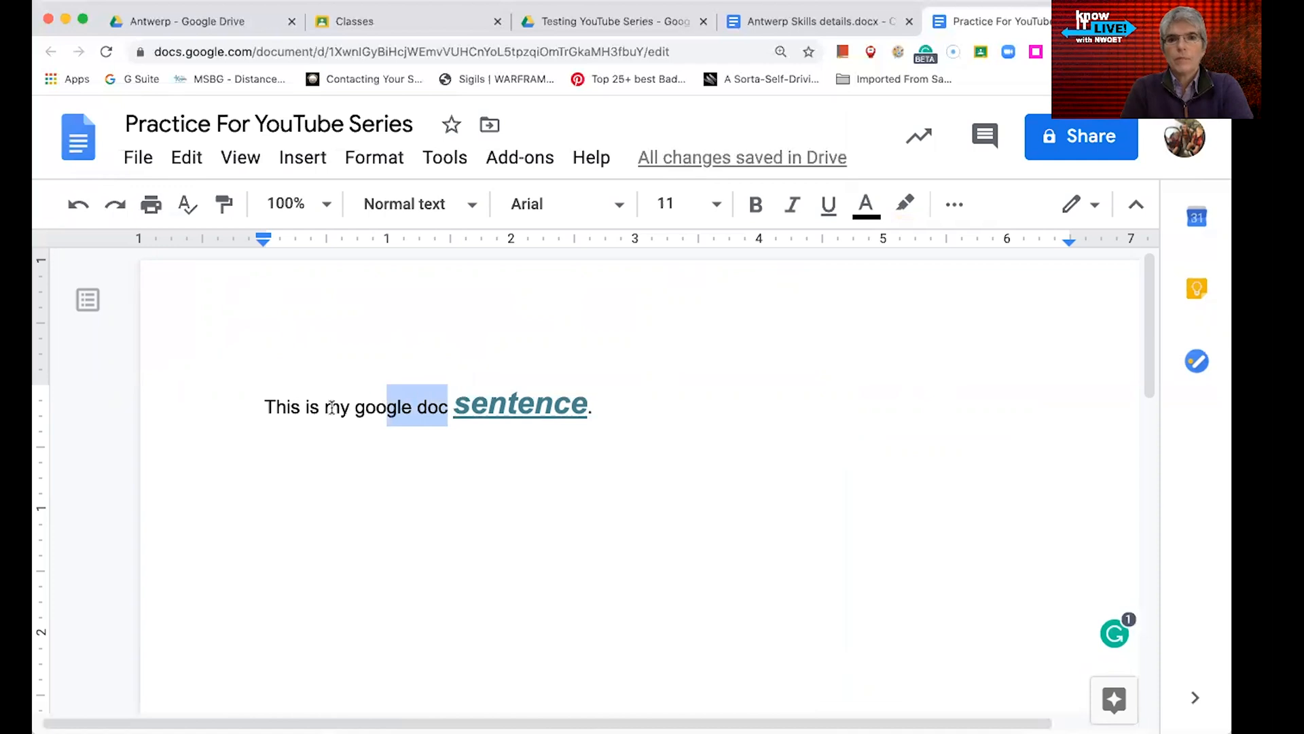
left_click(428, 452)
left_click_drag(350, 406, 412, 406)
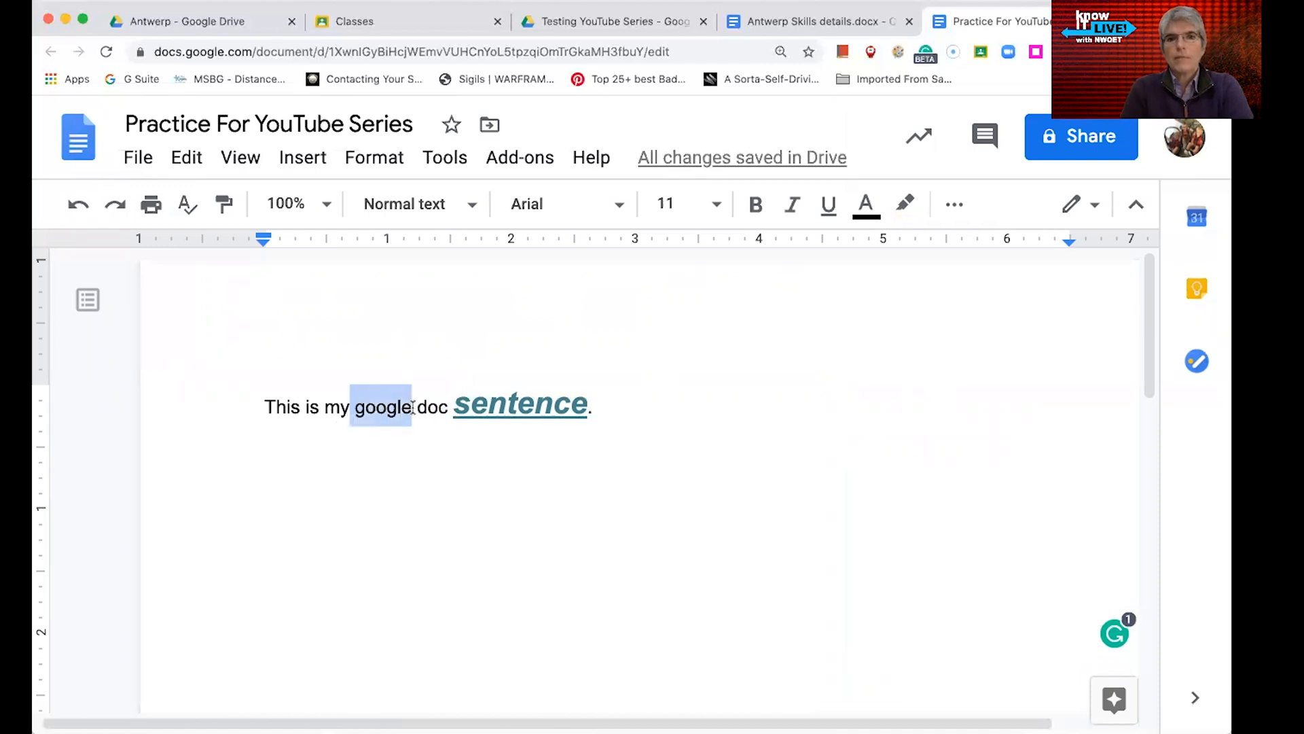
left_click(905, 203)
left_click(1003, 330)
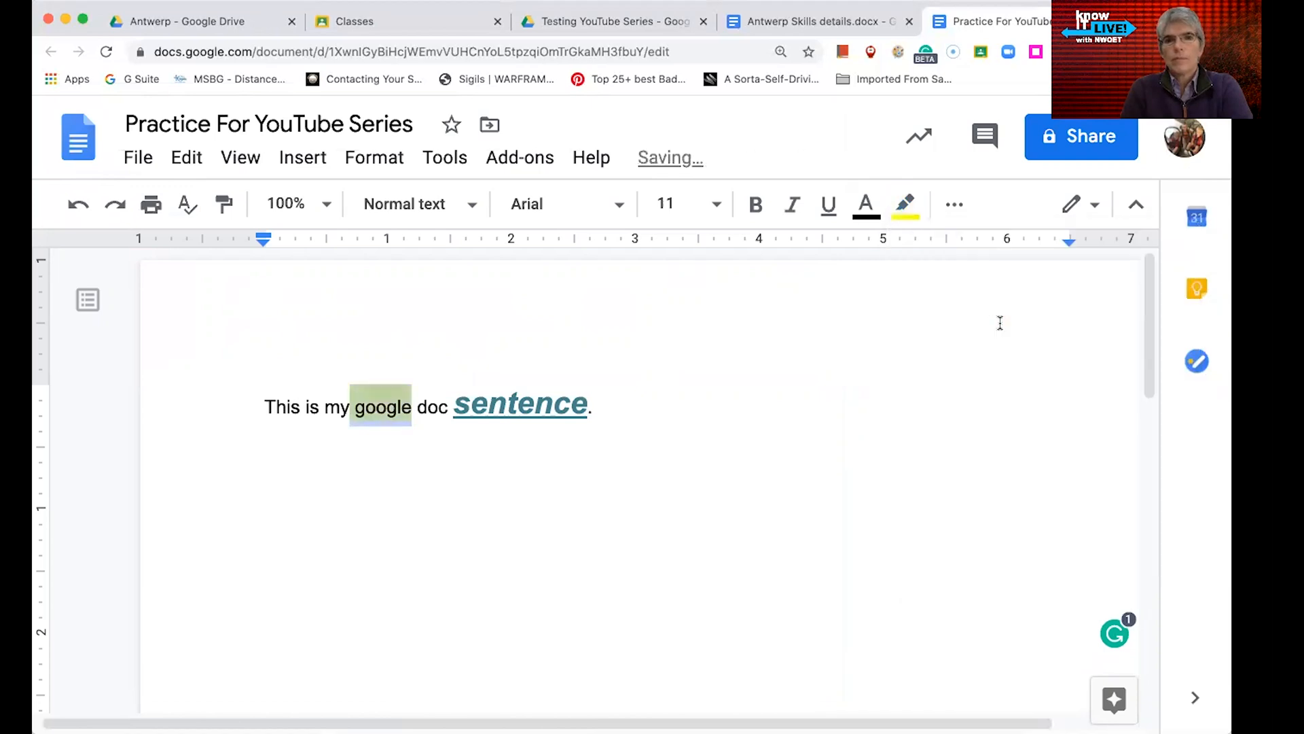
left_click(742, 401)
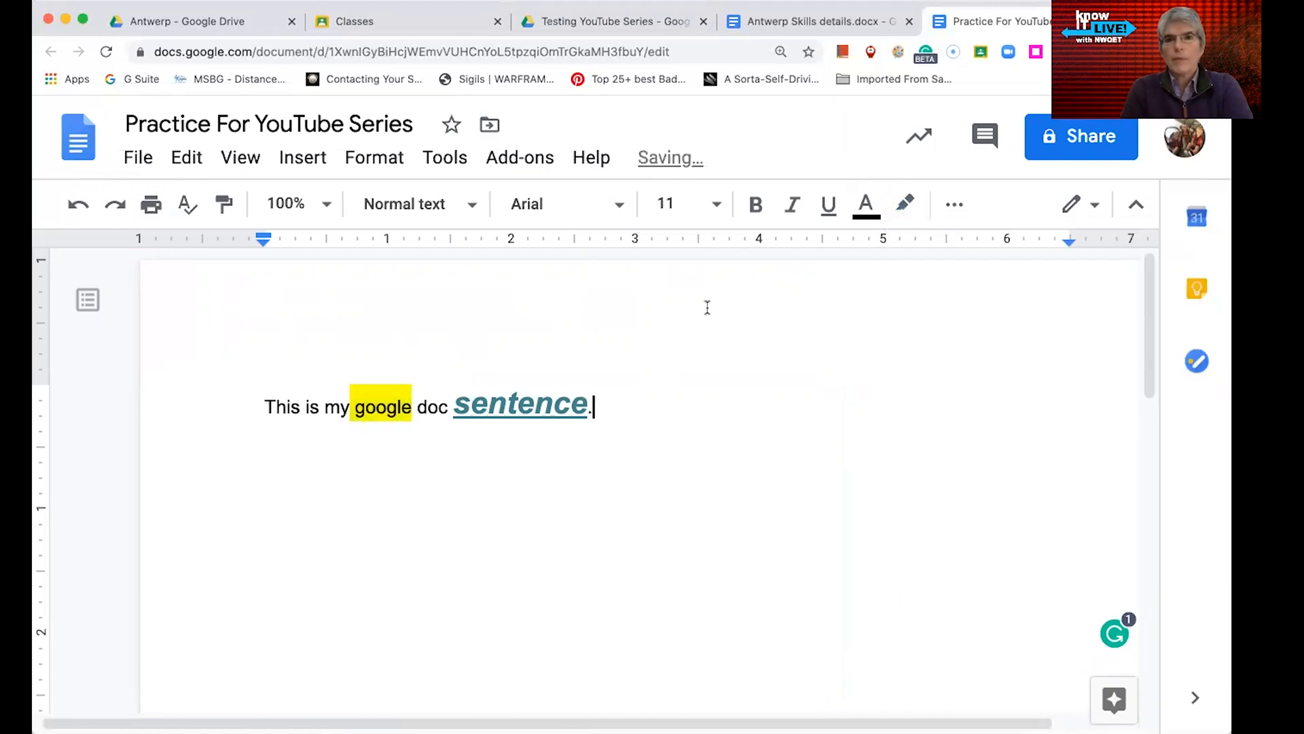
- Select all the document text, switch bold on and off, and clear all formatting from it
left_click(956, 204)
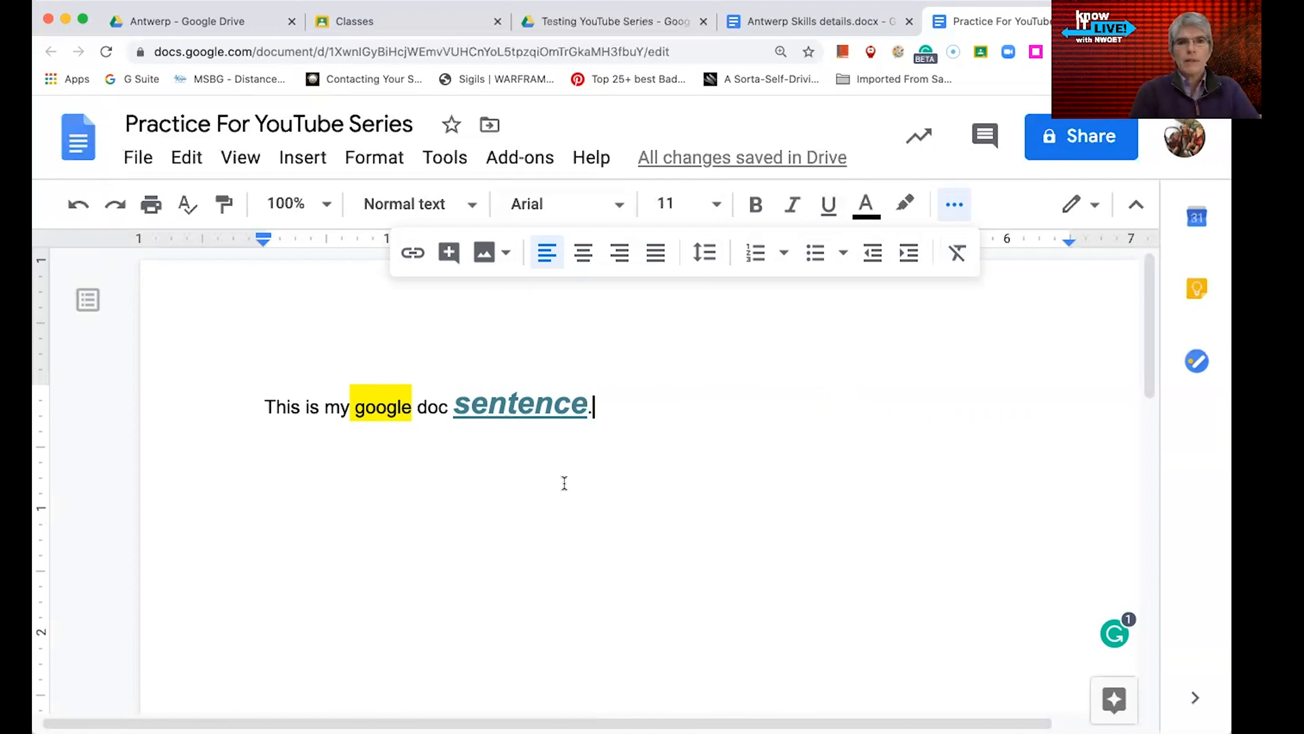
key("super+a")
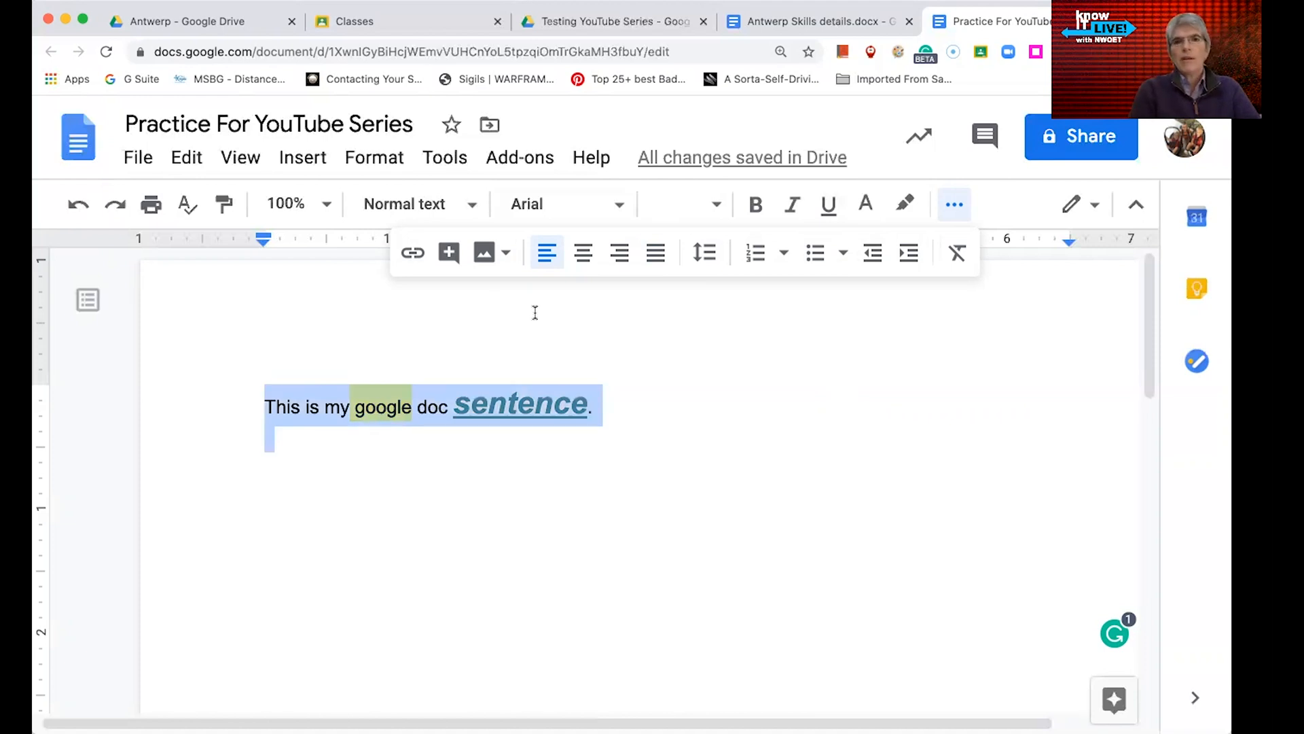
left_click(756, 205)
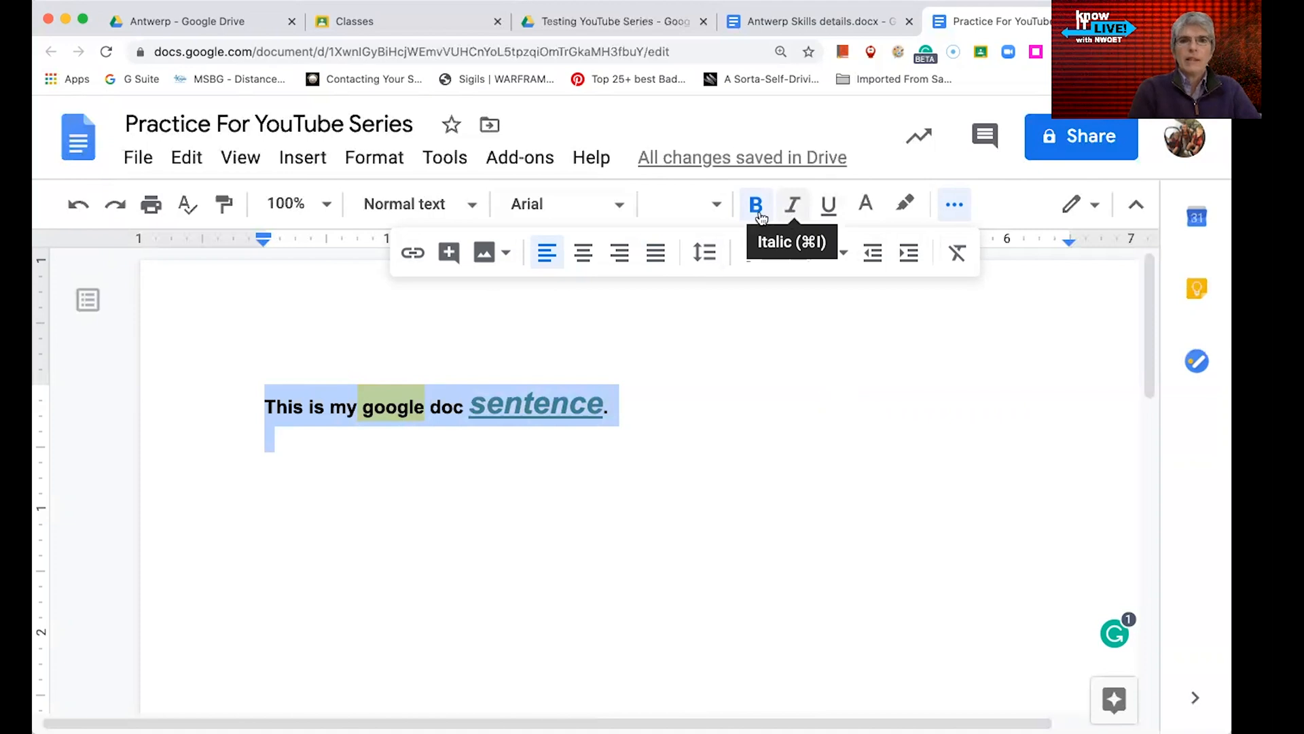
left_click(756, 204)
left_click(963, 266)
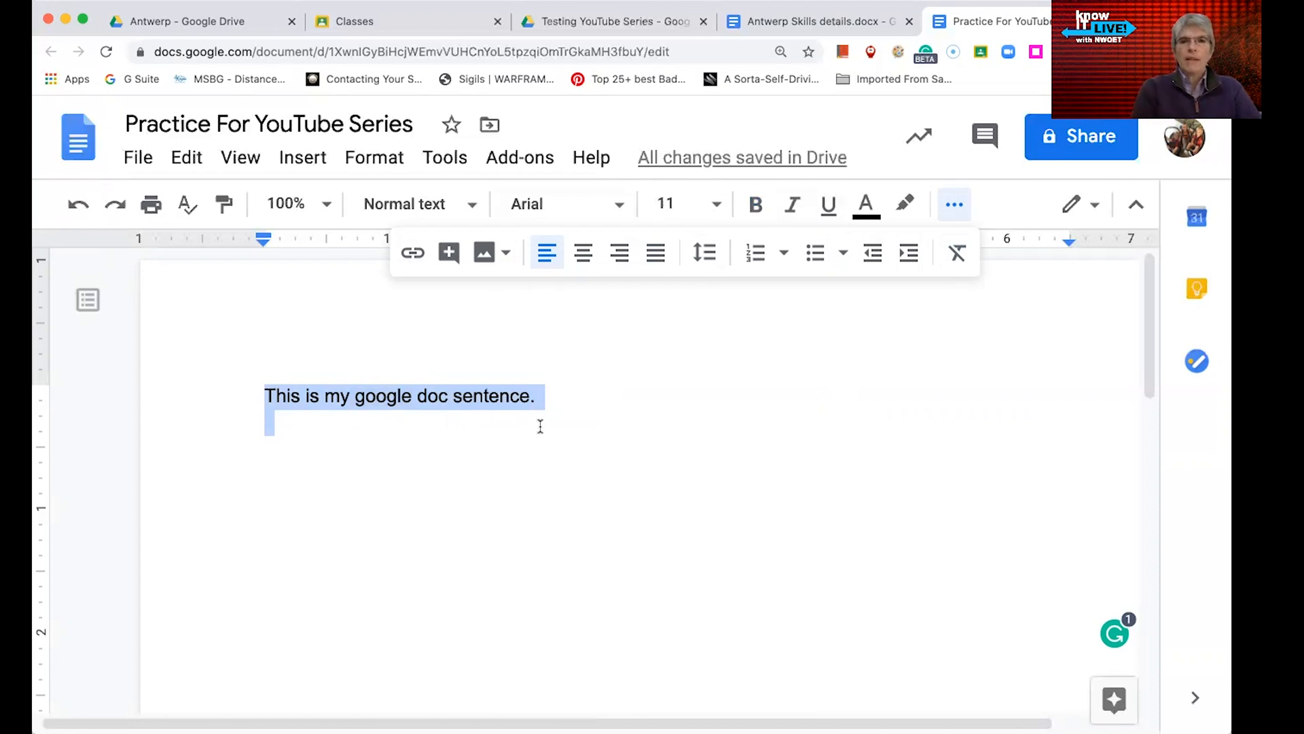
left_click(407, 480)
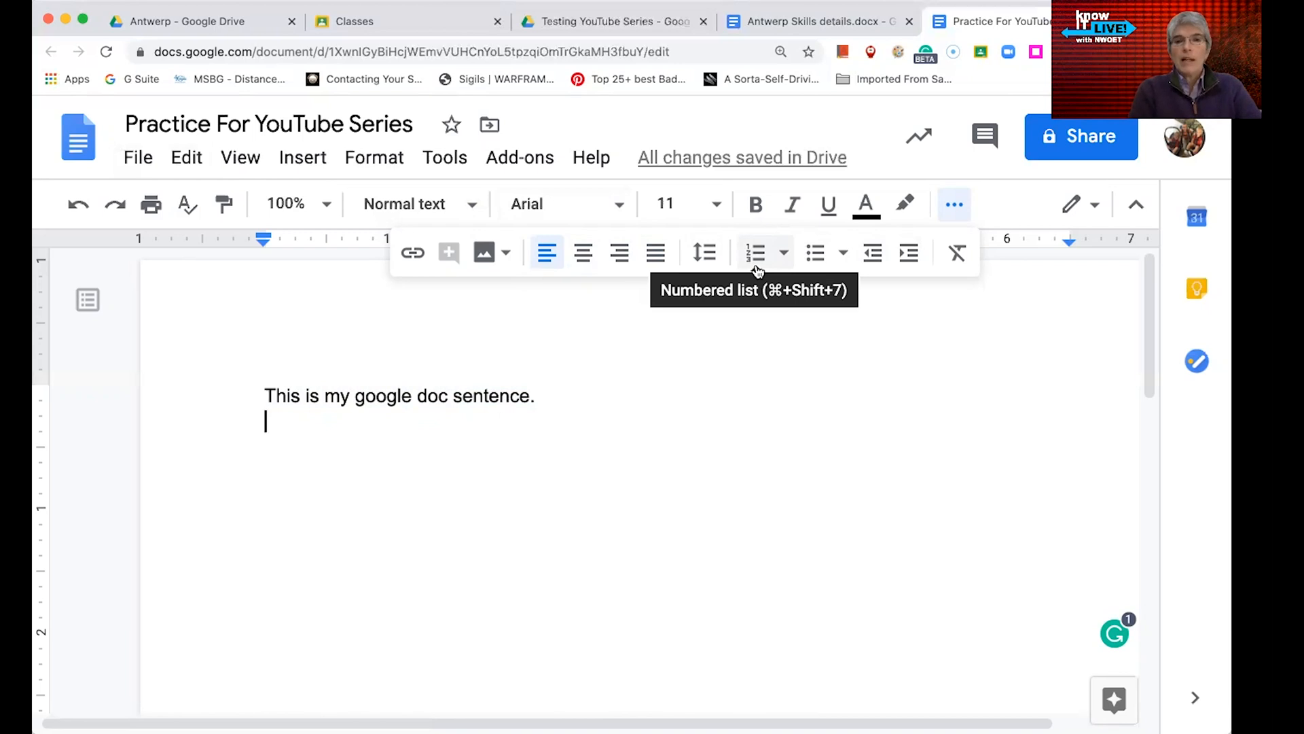
- Review the image source options, browse the pictures available from Google Photos, and close the photo browser without inserting anything
left_click(513, 258)
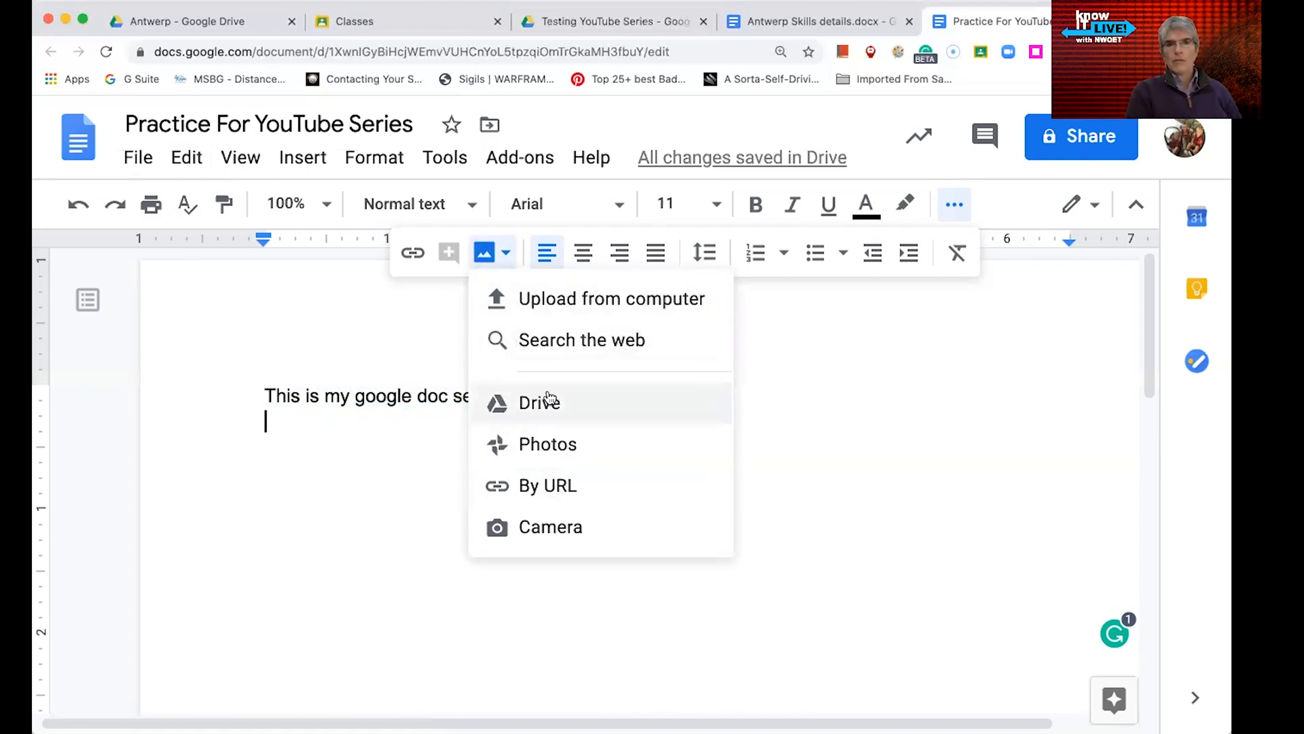
left_click(554, 454)
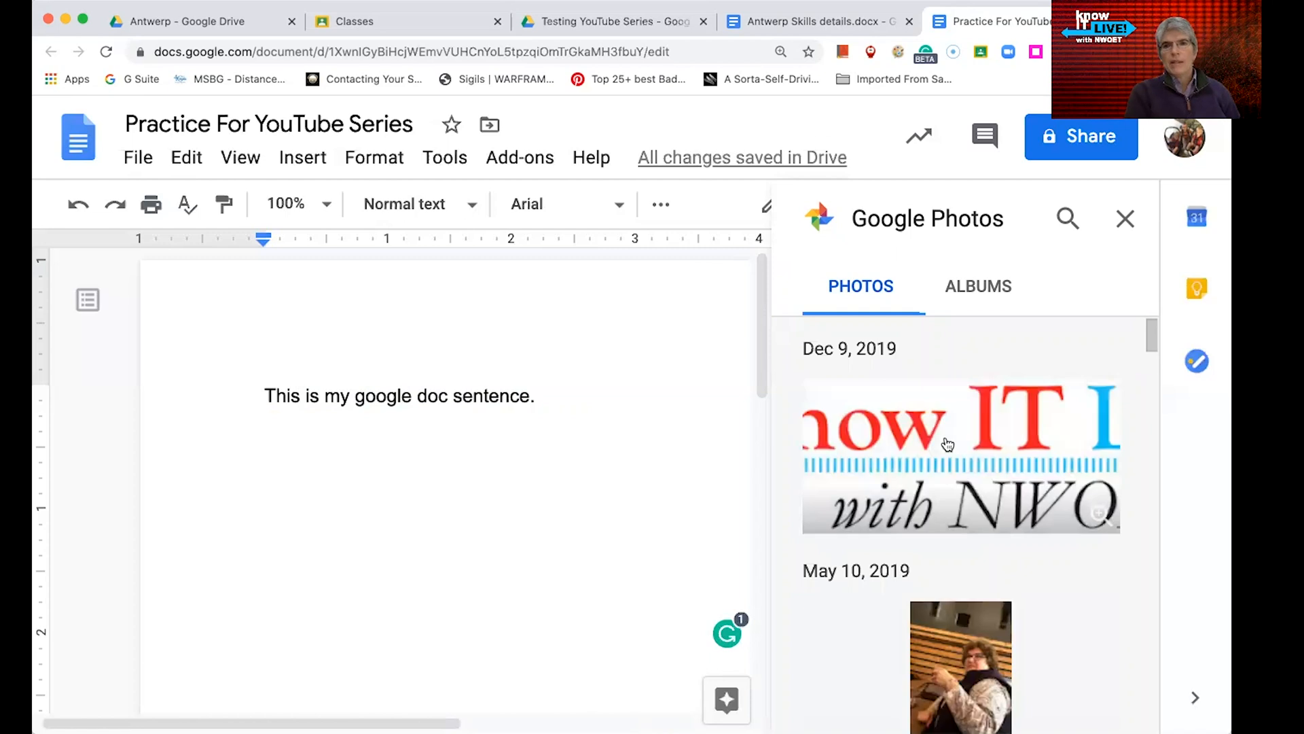
scroll(947, 441, "down", 5)
scroll(947, 441, "down", 15)
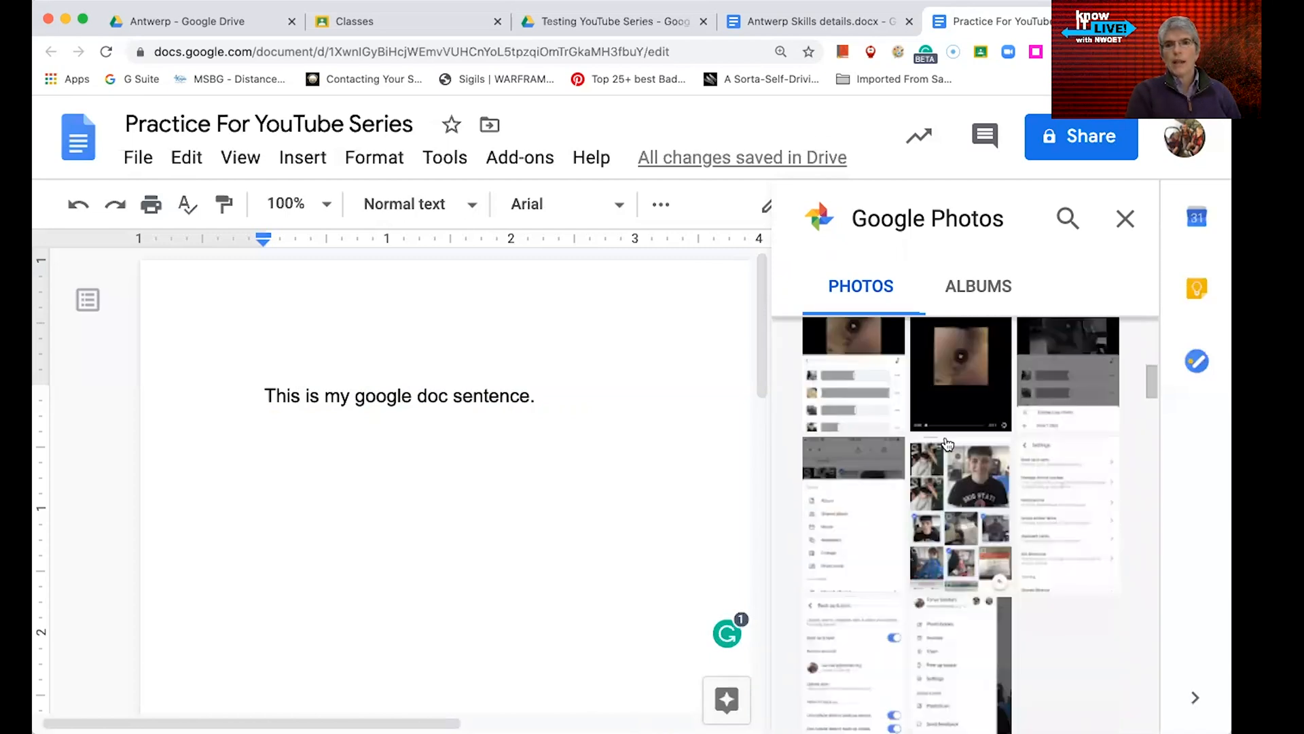
scroll(947, 443, "up", 15)
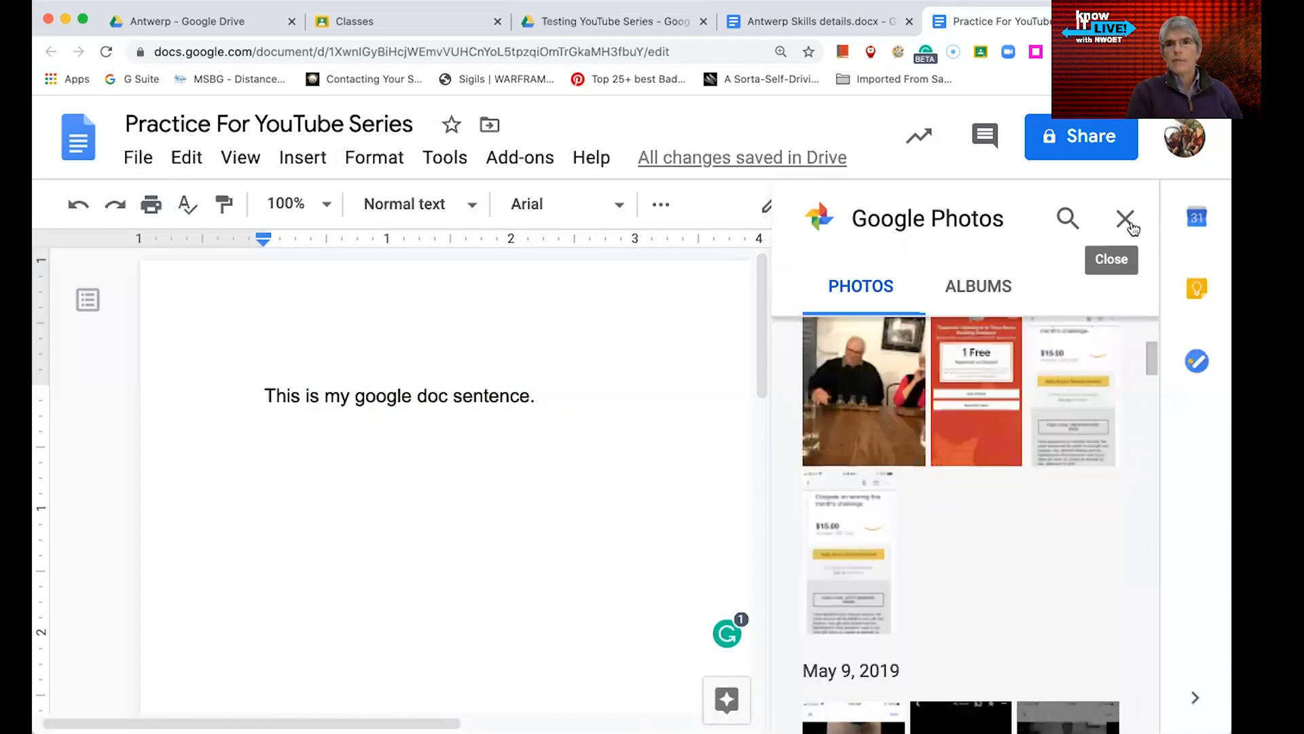
left_click(1124, 220)
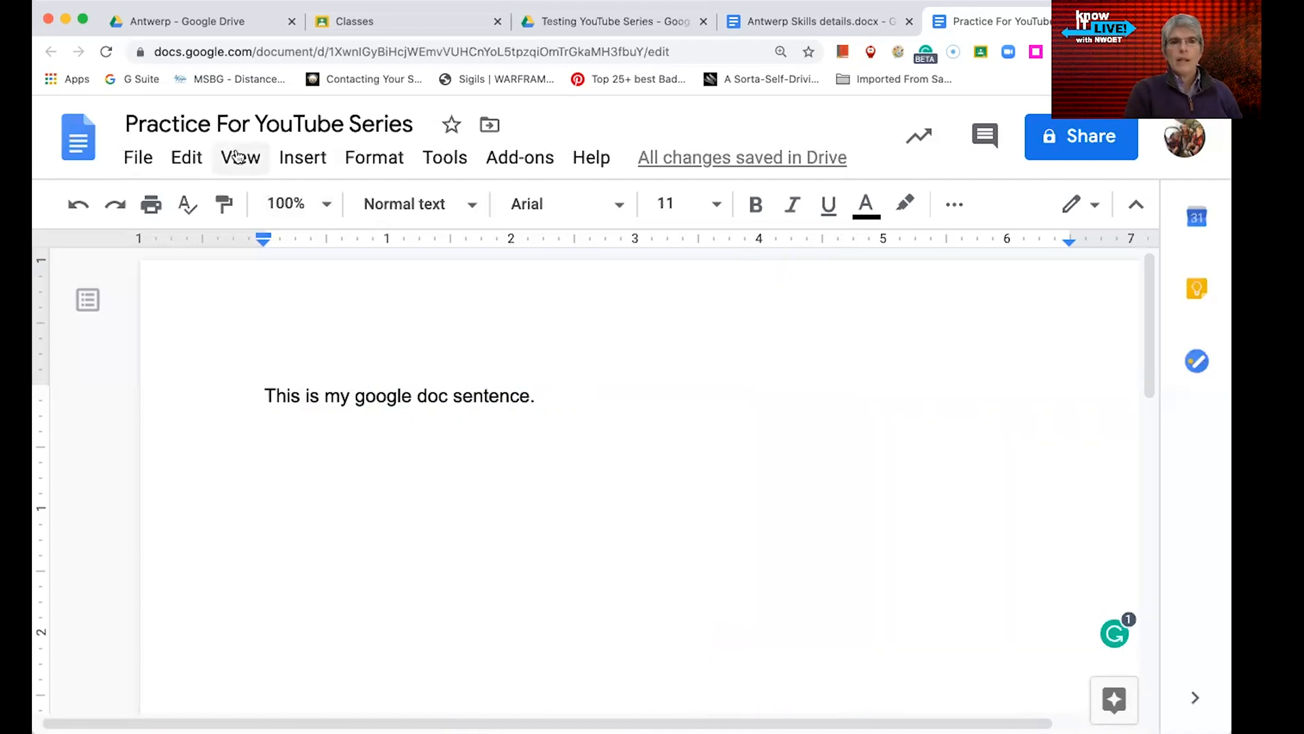
- Search the web for "education" images and insert the first result, the lettered blocks with books, below the sentence
left_click(306, 159)
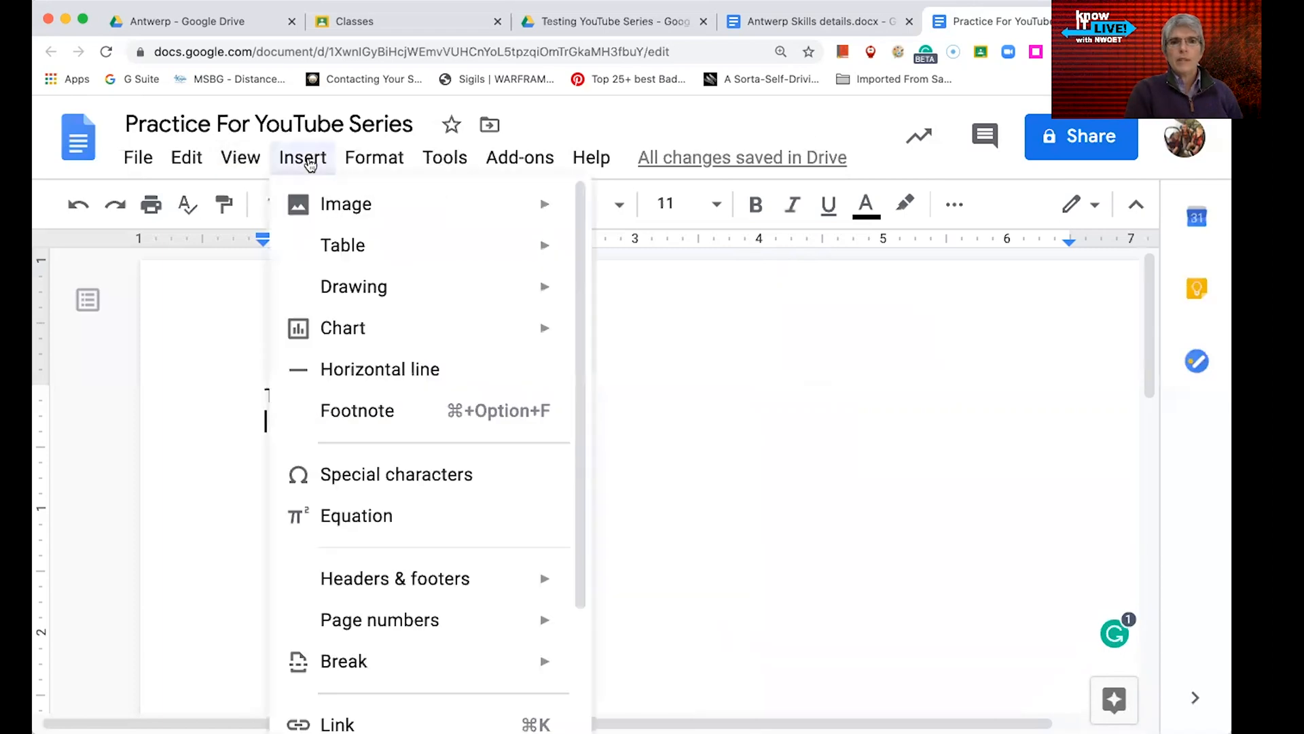
scroll(344, 416, "down", 1)
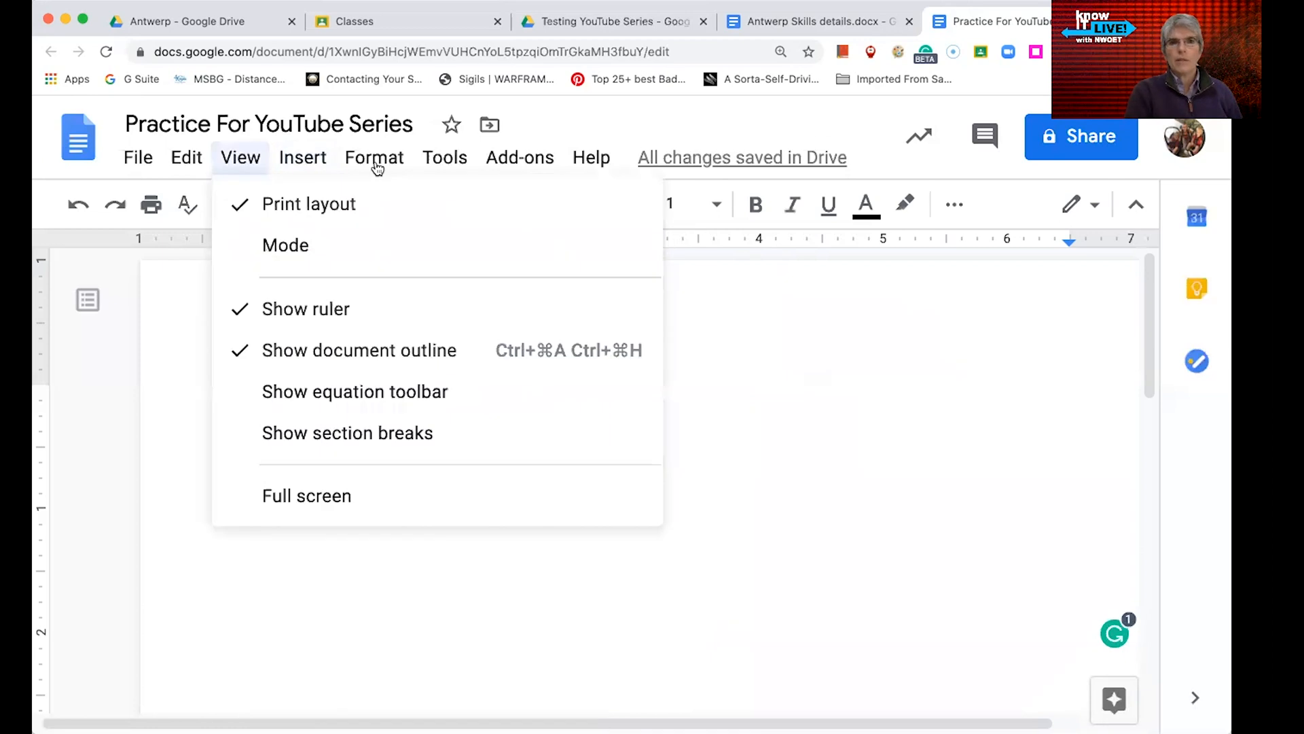
scroll(331, 282, "up", 1)
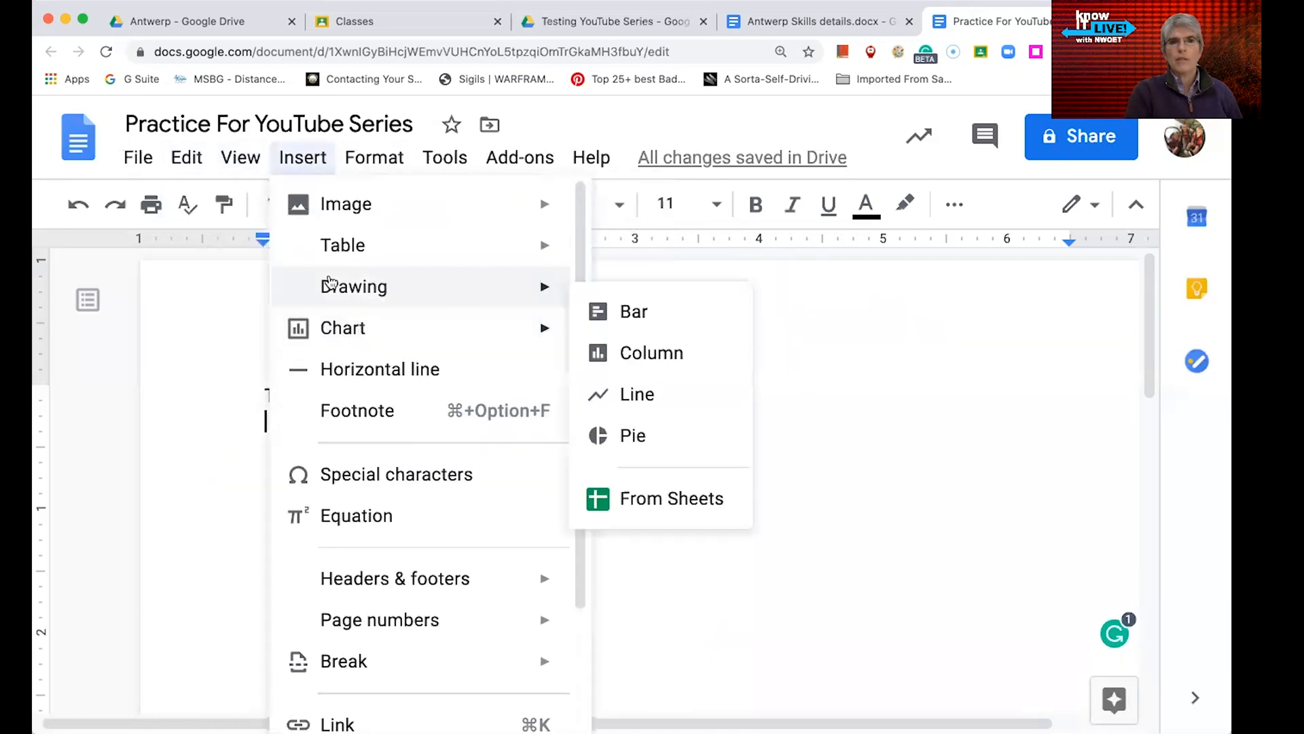
mouse_move(531, 207)
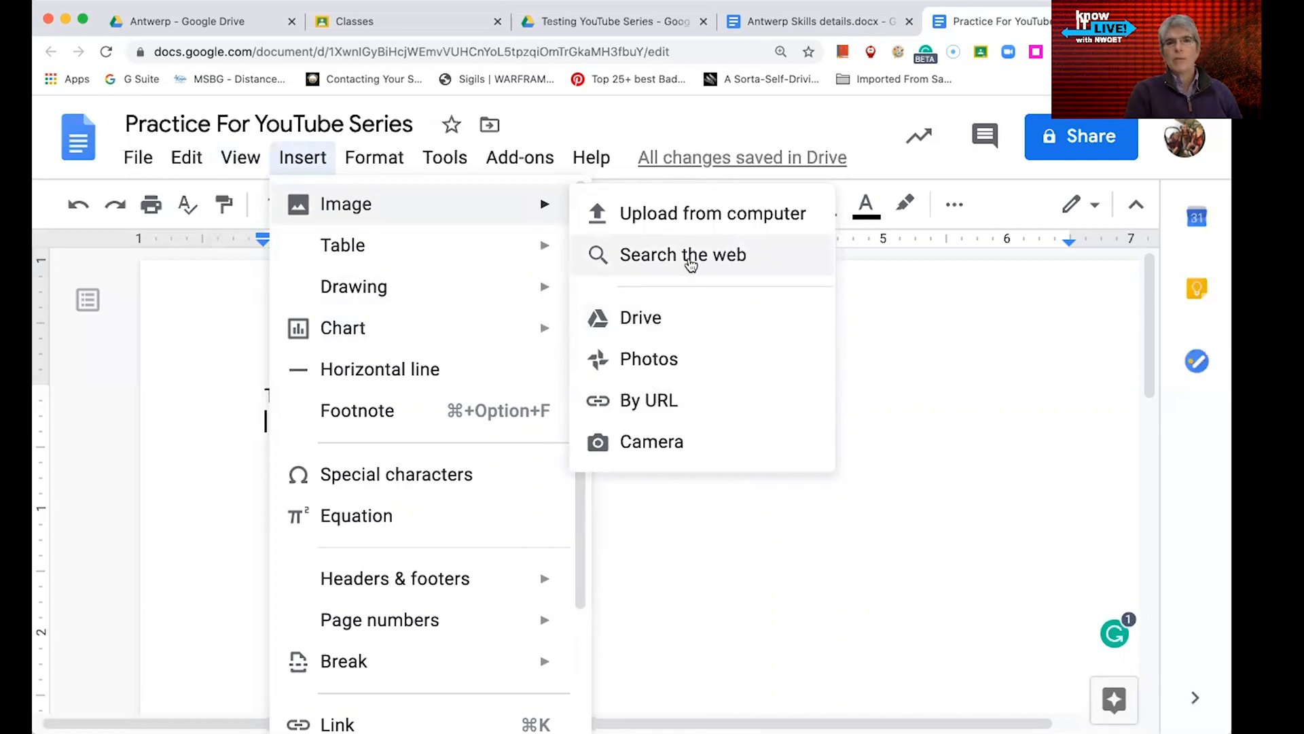
left_click(691, 263)
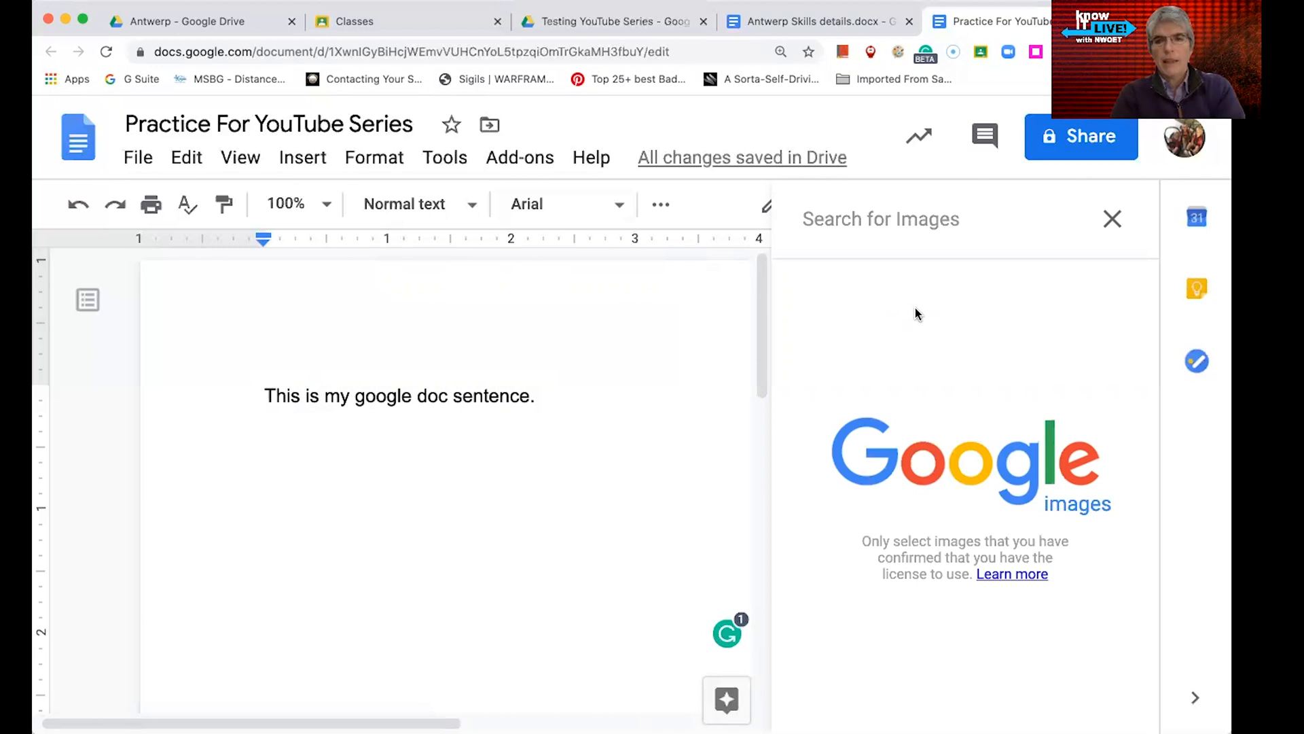
type("education")
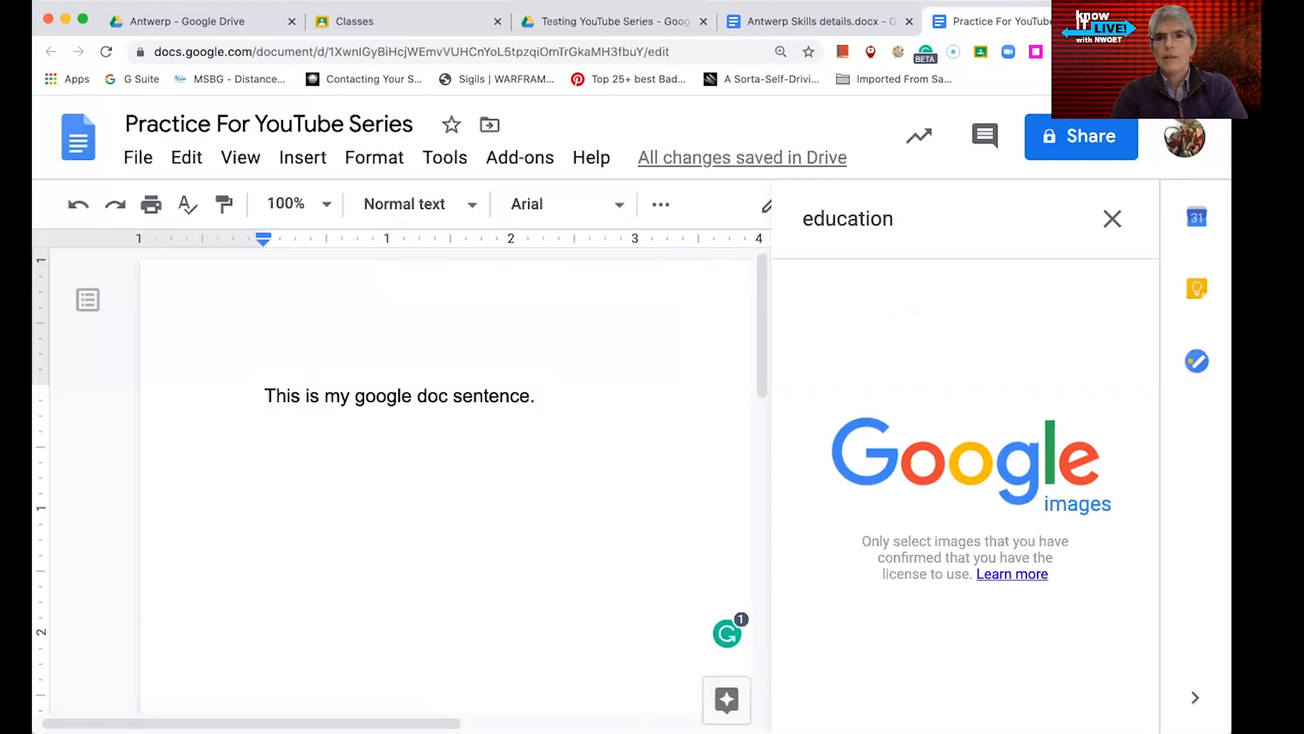
key("Return")
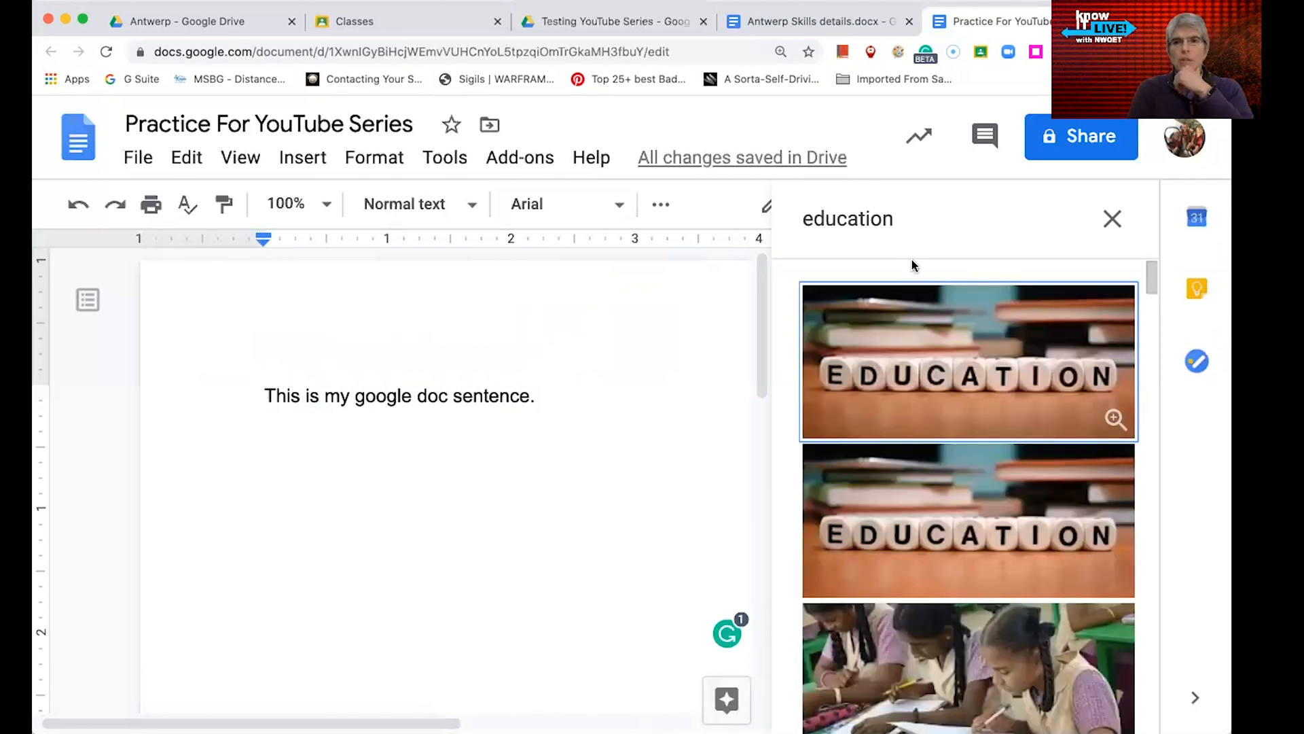
scroll(944, 446, "down", 2)
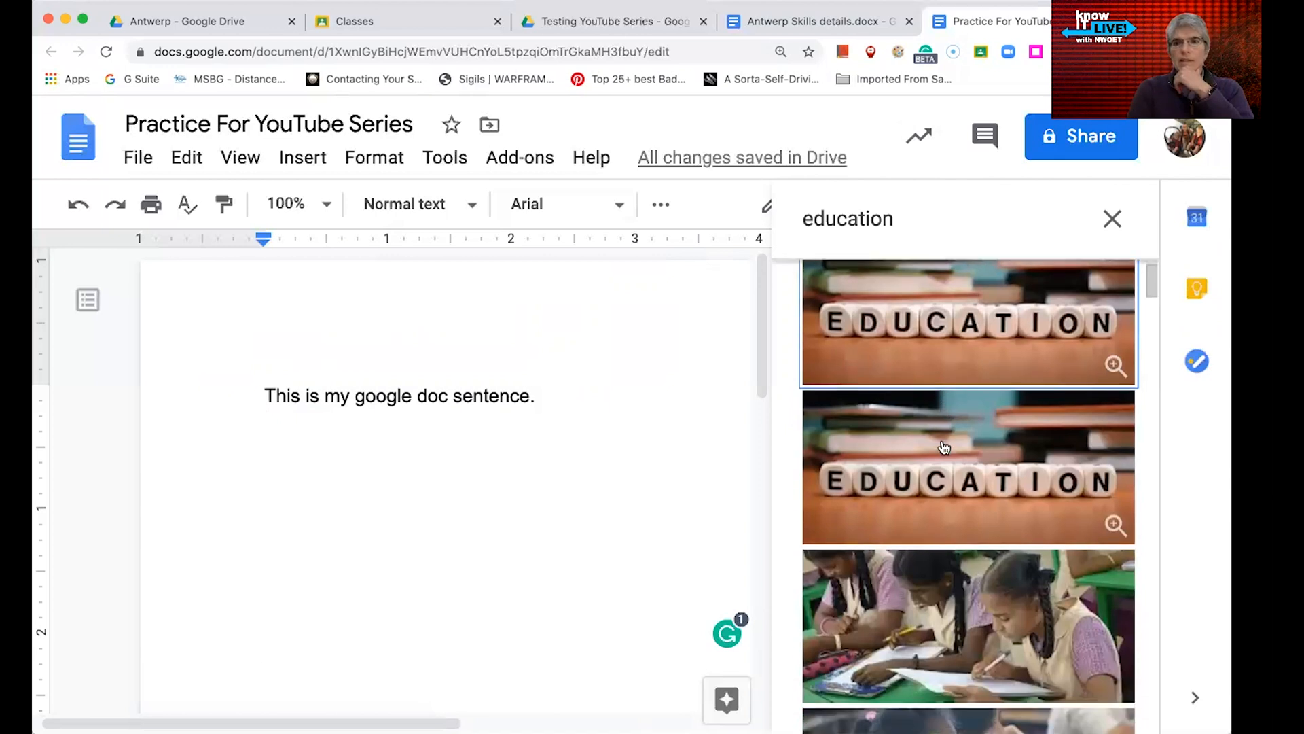
left_click(966, 328)
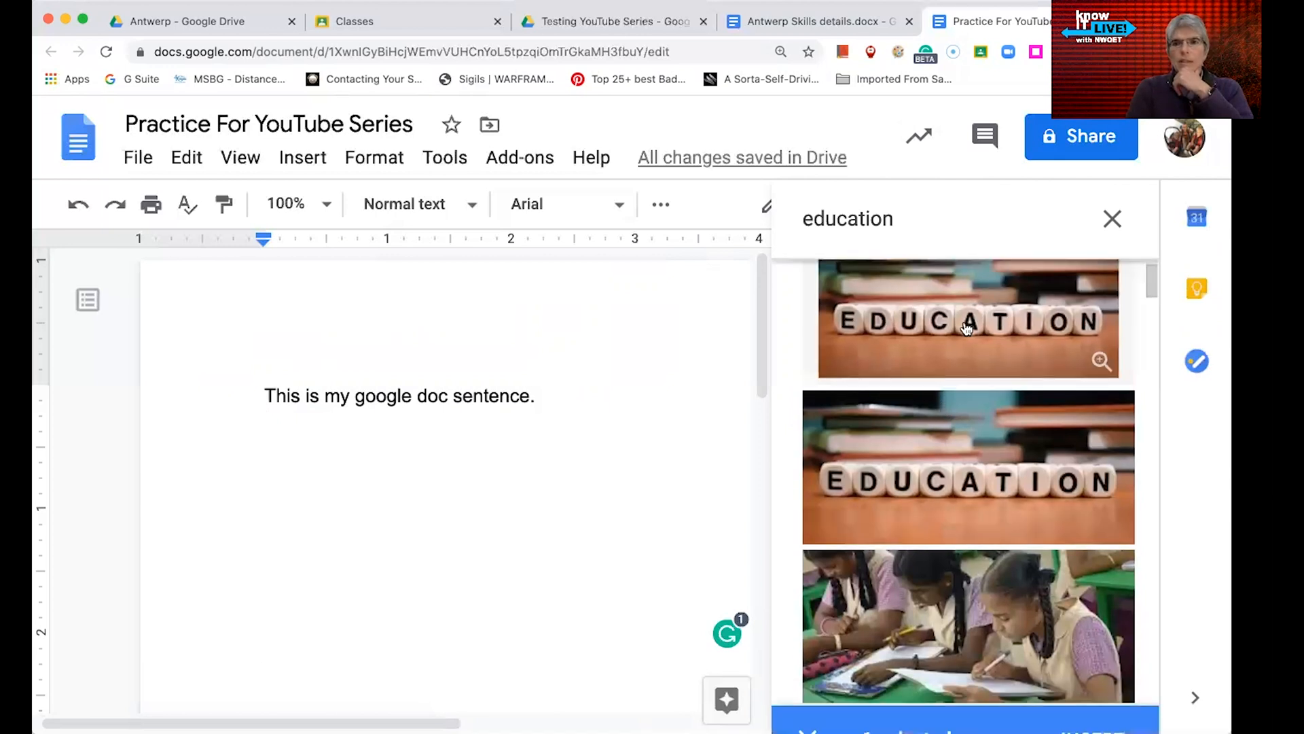
left_click(1089, 707)
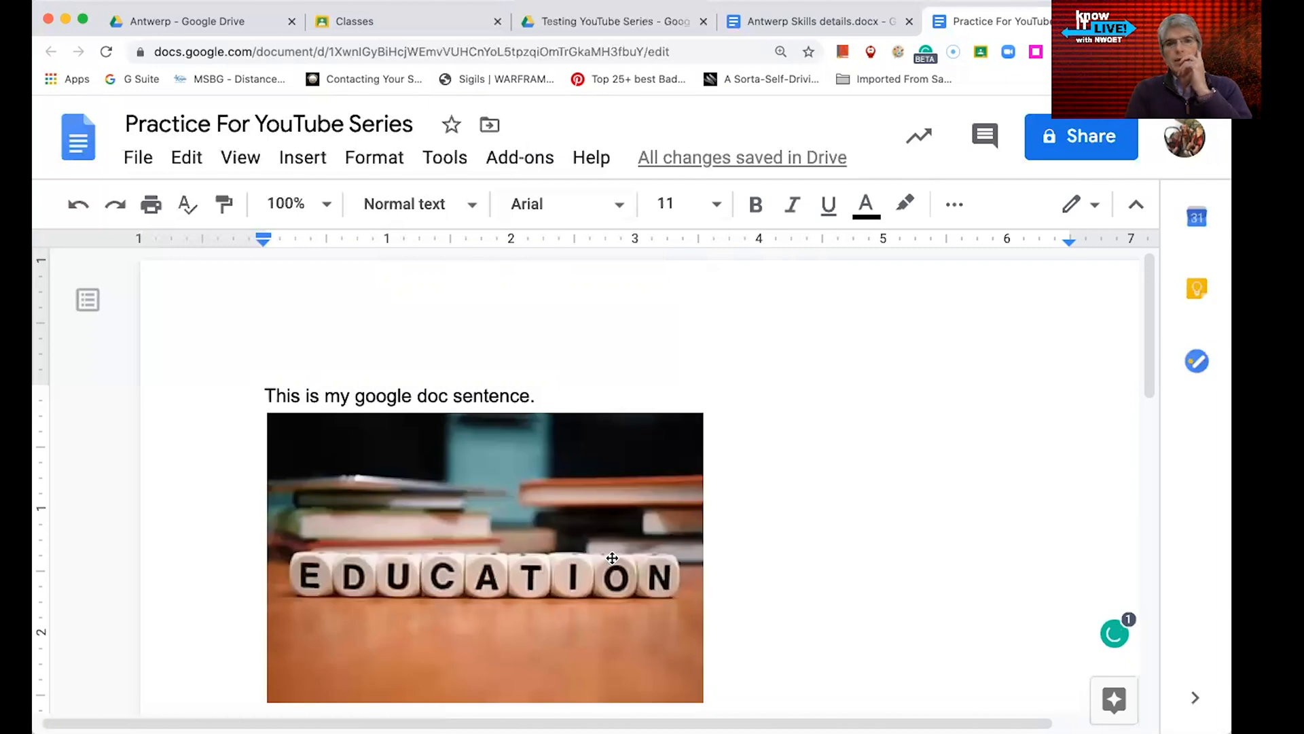
- Move the education image in front of the sentence and place the sentence on its own line beneath it
left_click(436, 435)
left_click_drag(275, 392, 254, 392)
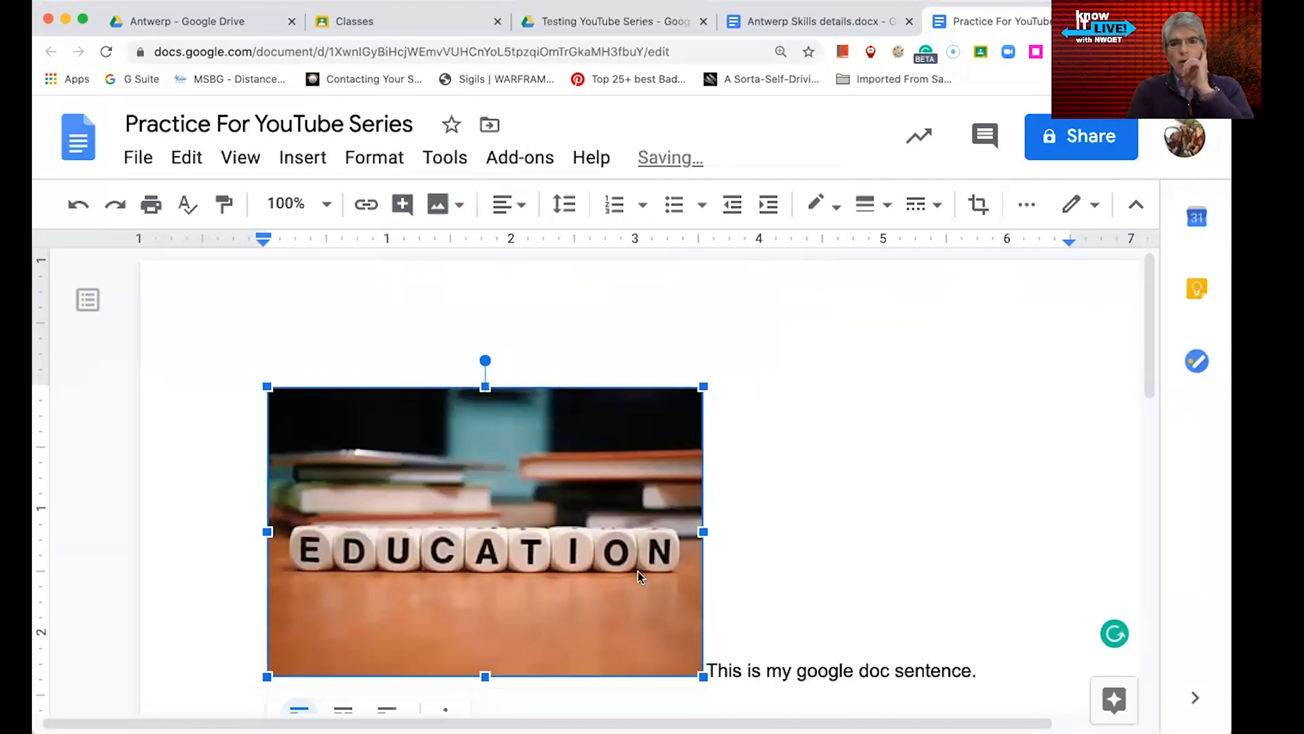
left_click(710, 670)
key("Return")
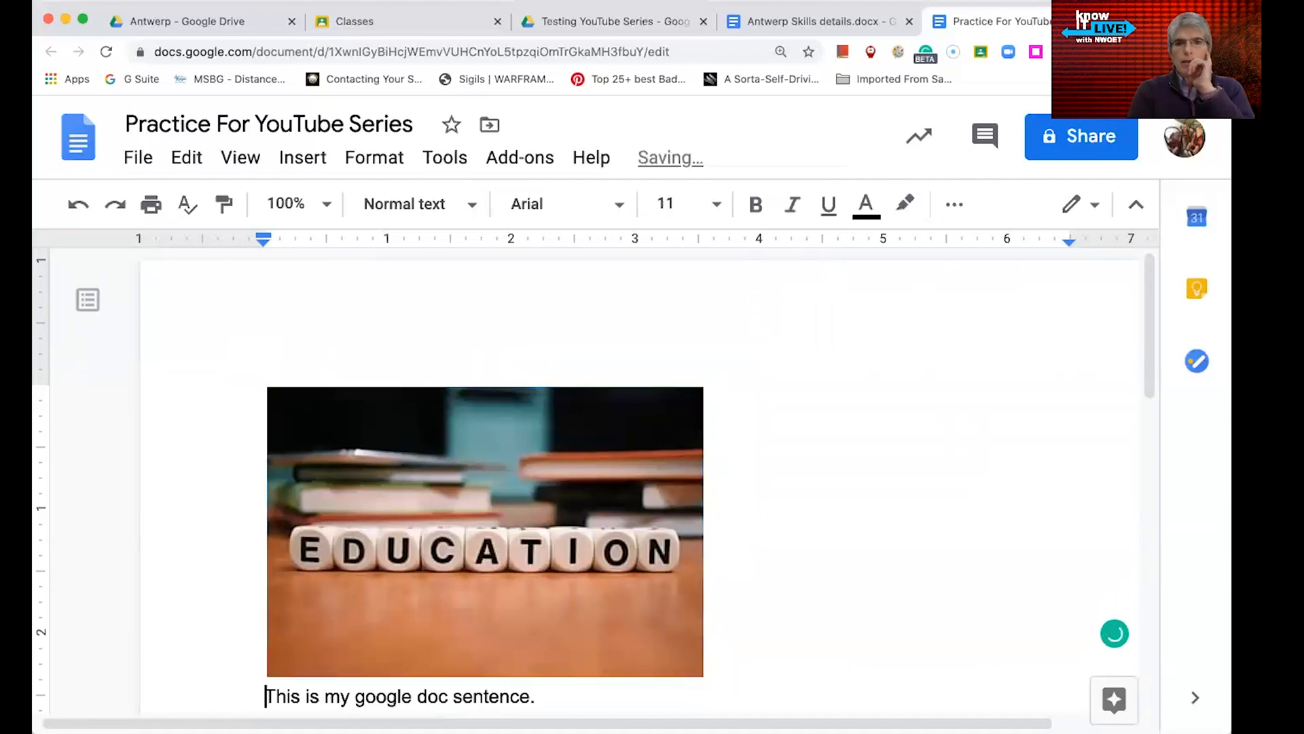
- Center-align the sentence and the education image above it
scroll(710, 654, "down", 3)
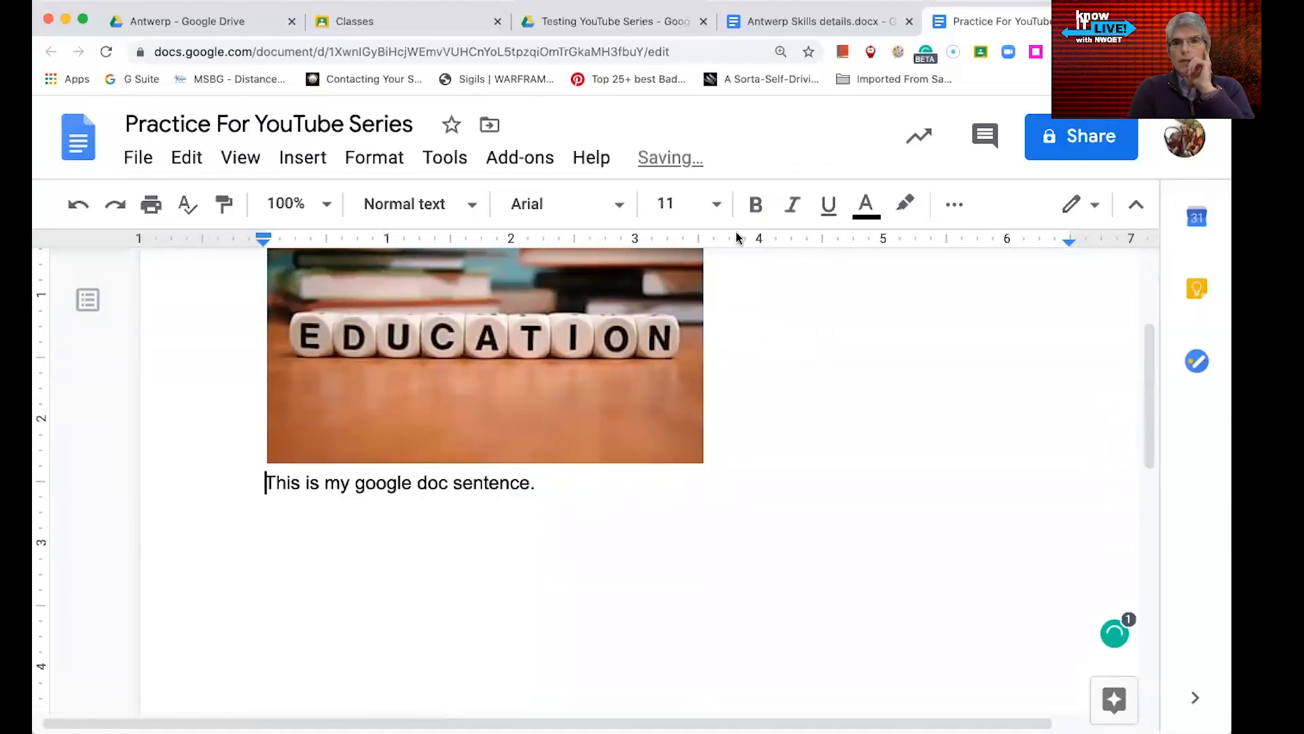
left_click(954, 204)
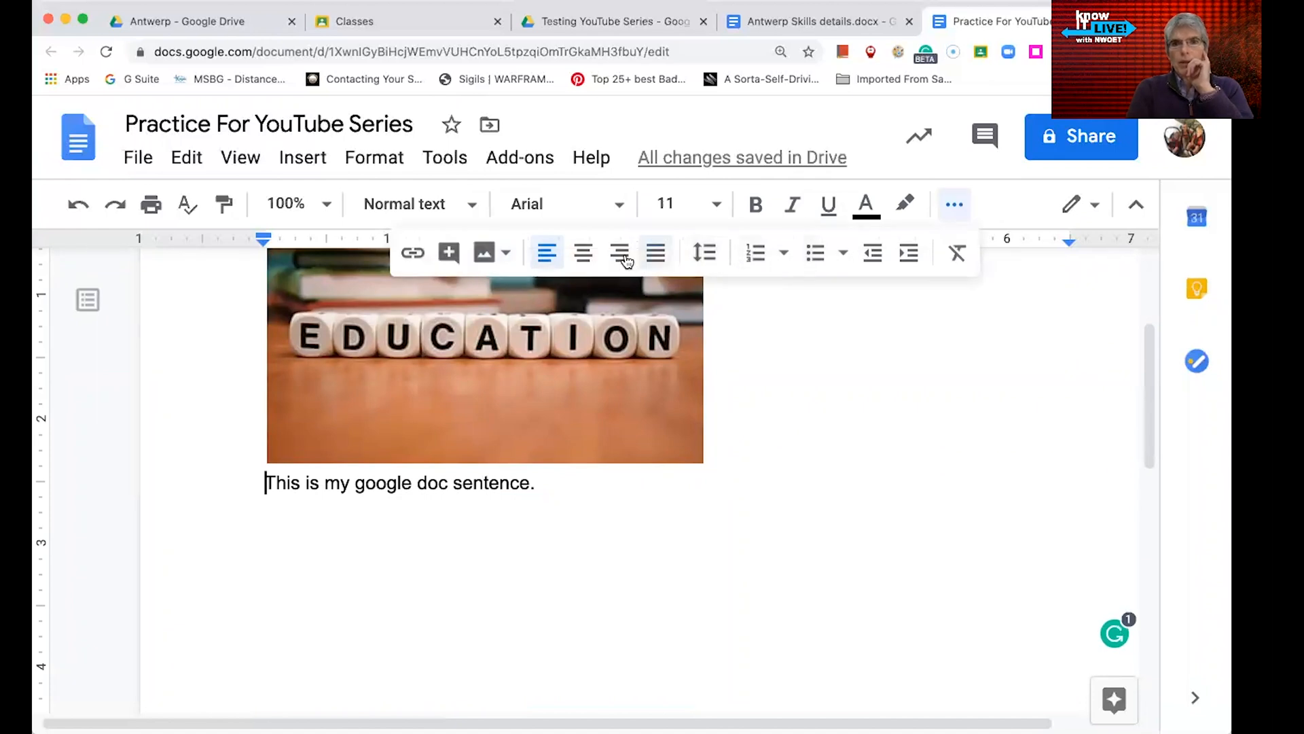
left_click(584, 257)
left_click(629, 544)
scroll(598, 502, "up", 3)
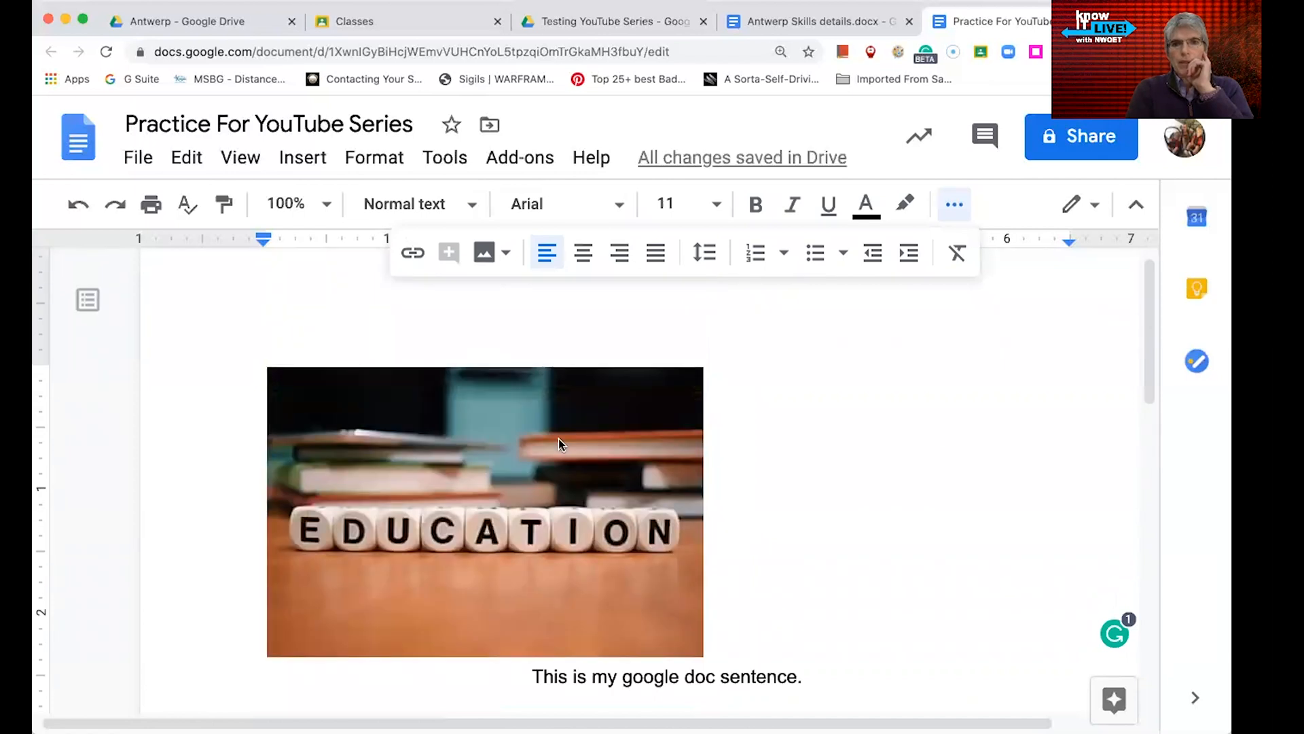
left_click(560, 443)
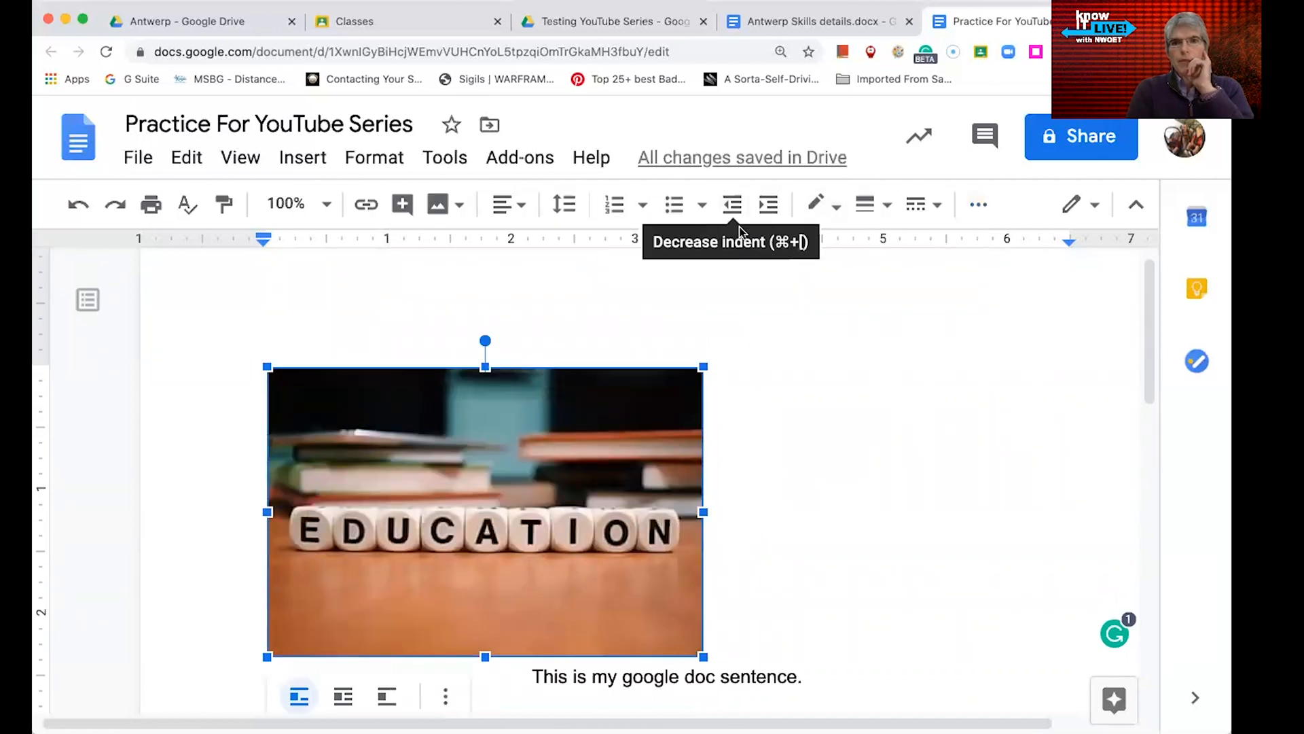
left_click(511, 204)
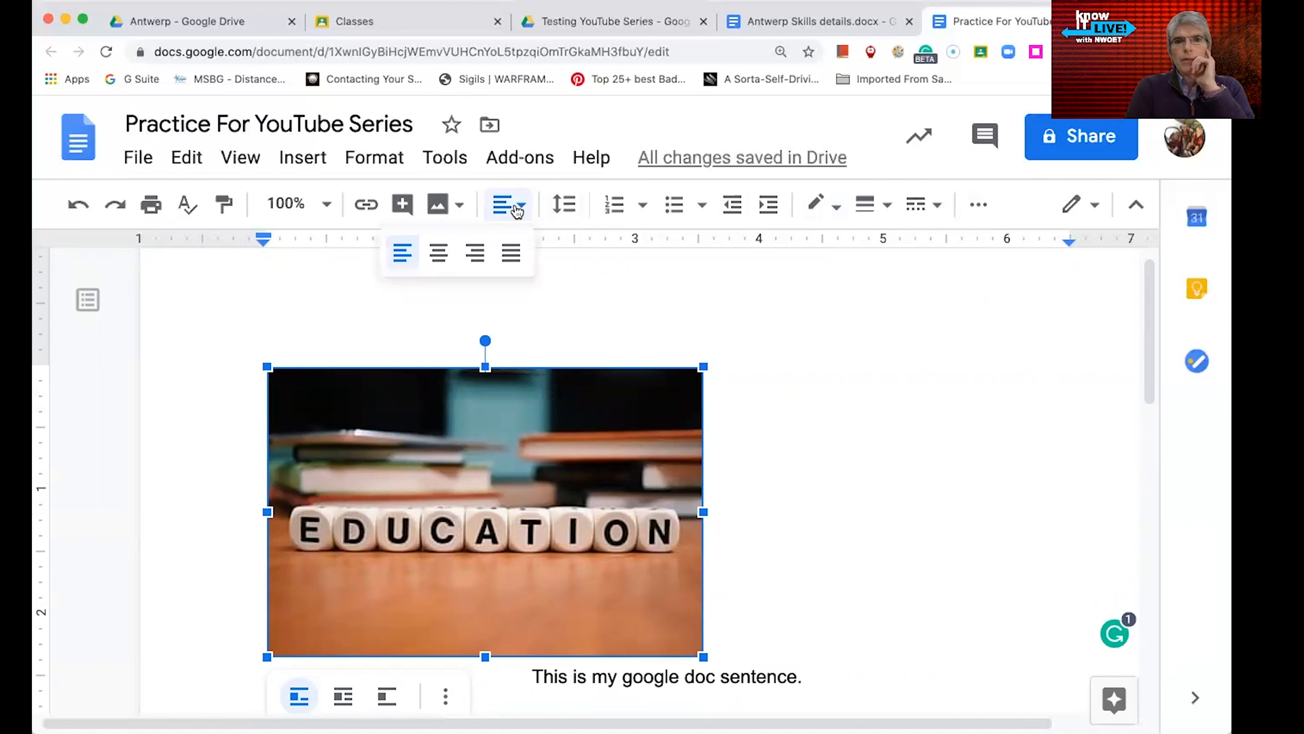
left_click(439, 252)
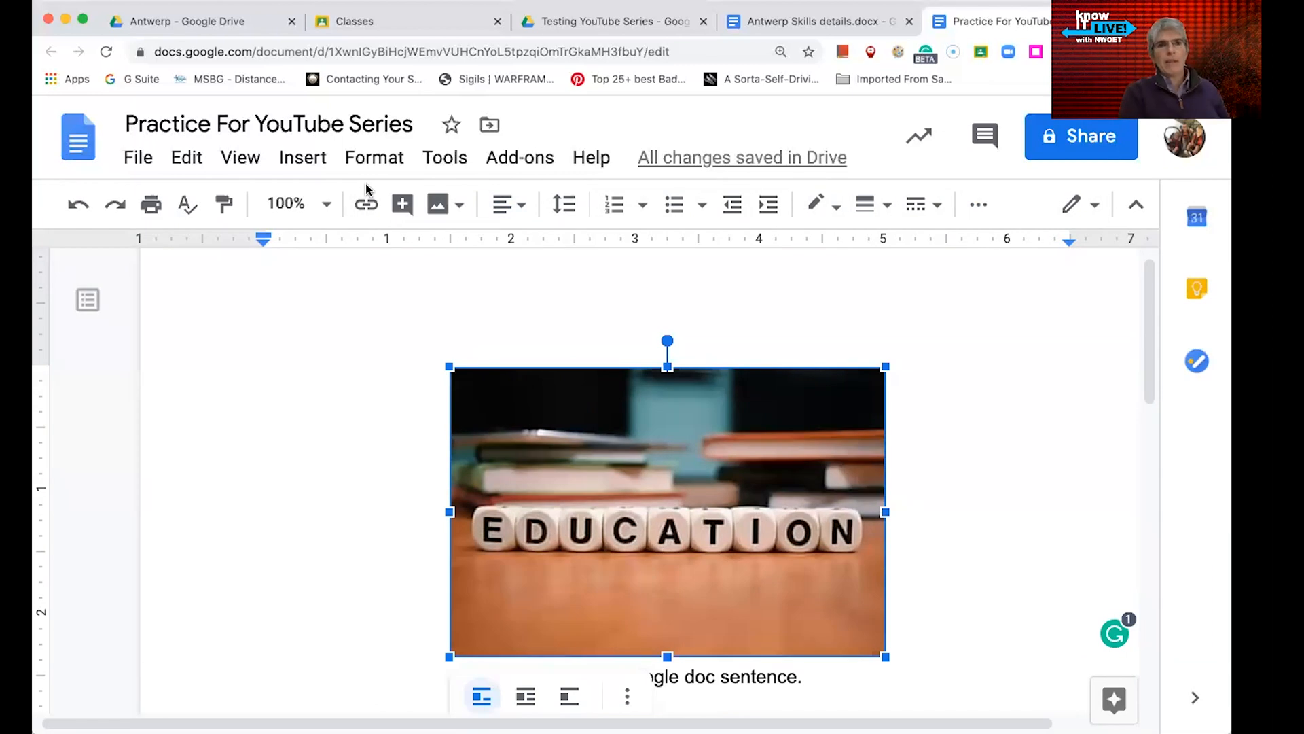
- Review the table, drawing, chart, page number and other insert options without inserting anything
left_click(326, 161)
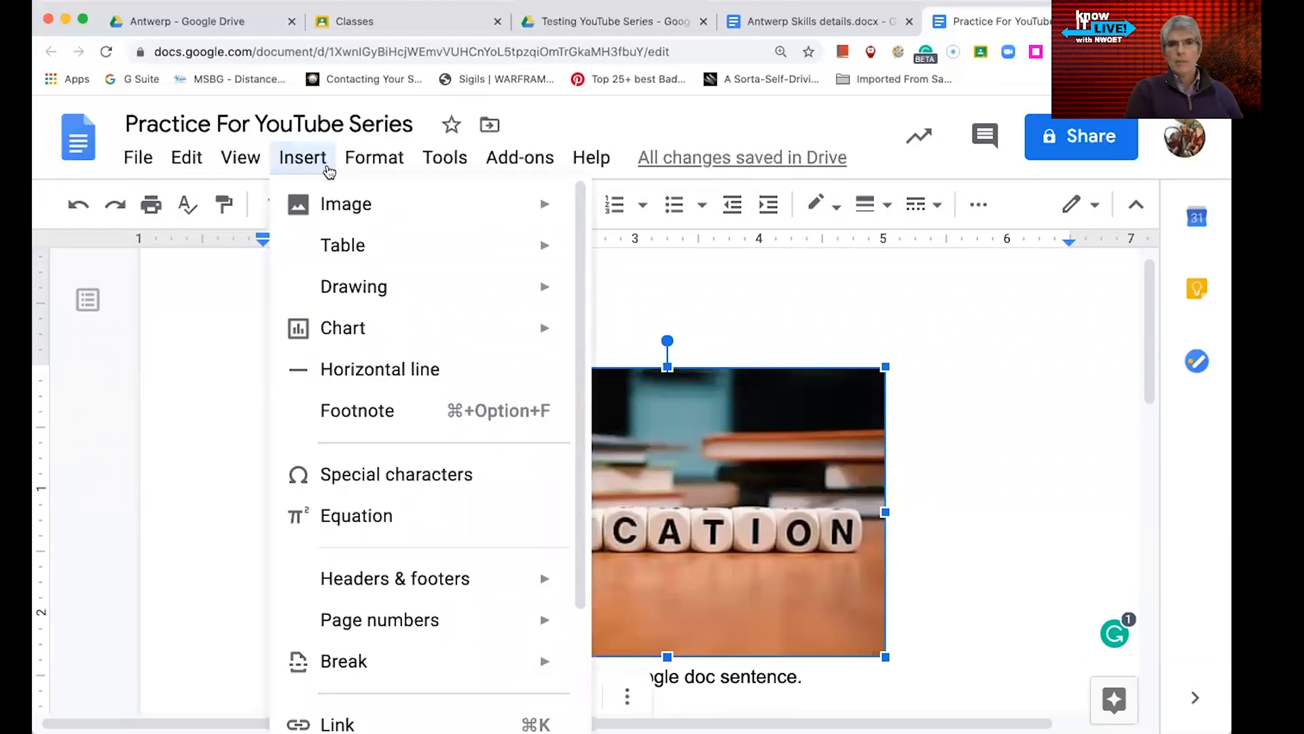
mouse_move(360, 250)
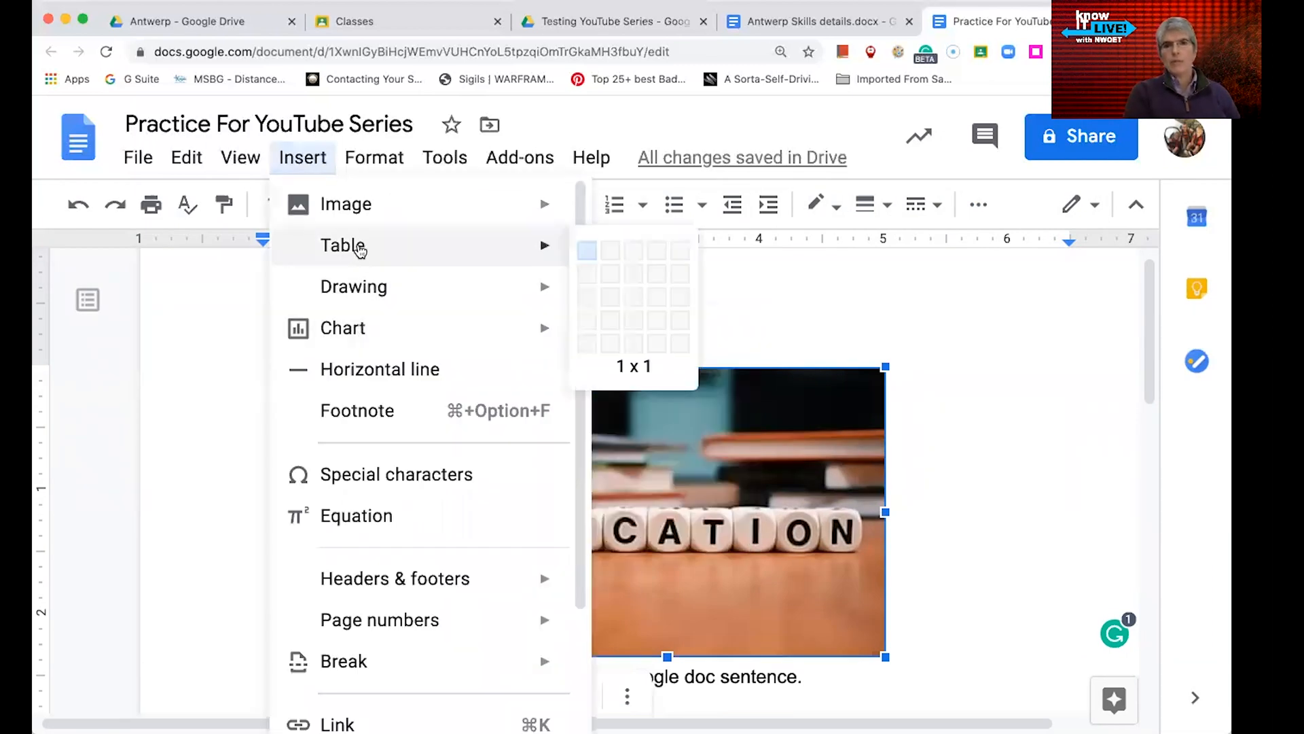
mouse_move(362, 300)
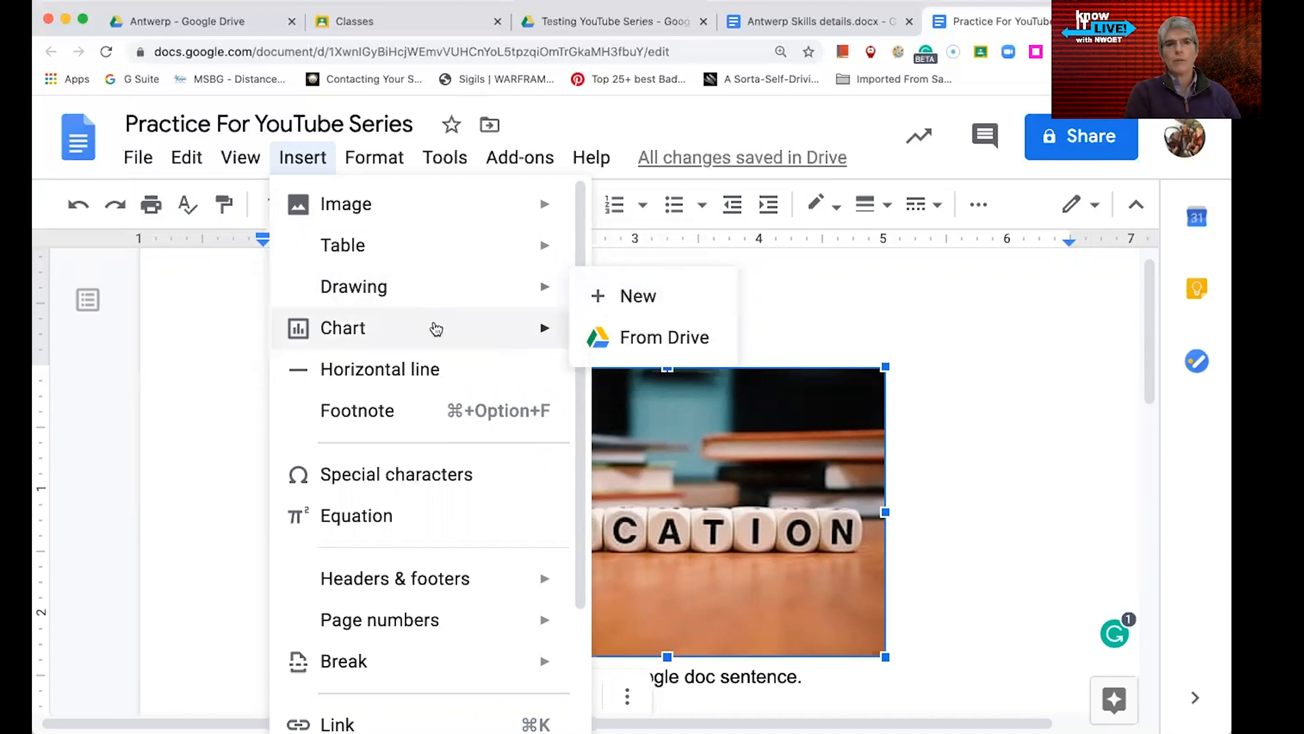
mouse_move(435, 331)
scroll(436, 330, "down", 1)
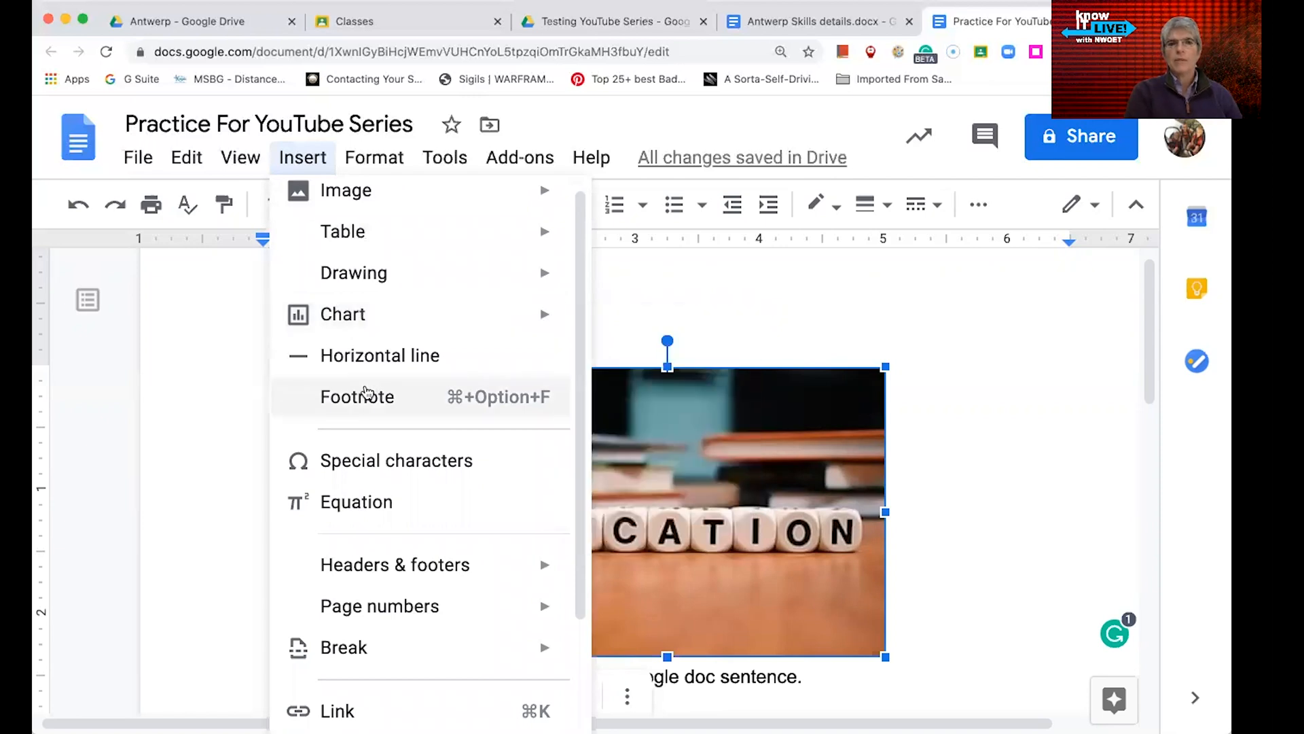
scroll(371, 390, "down", 3)
scroll(365, 392, "down", 1)
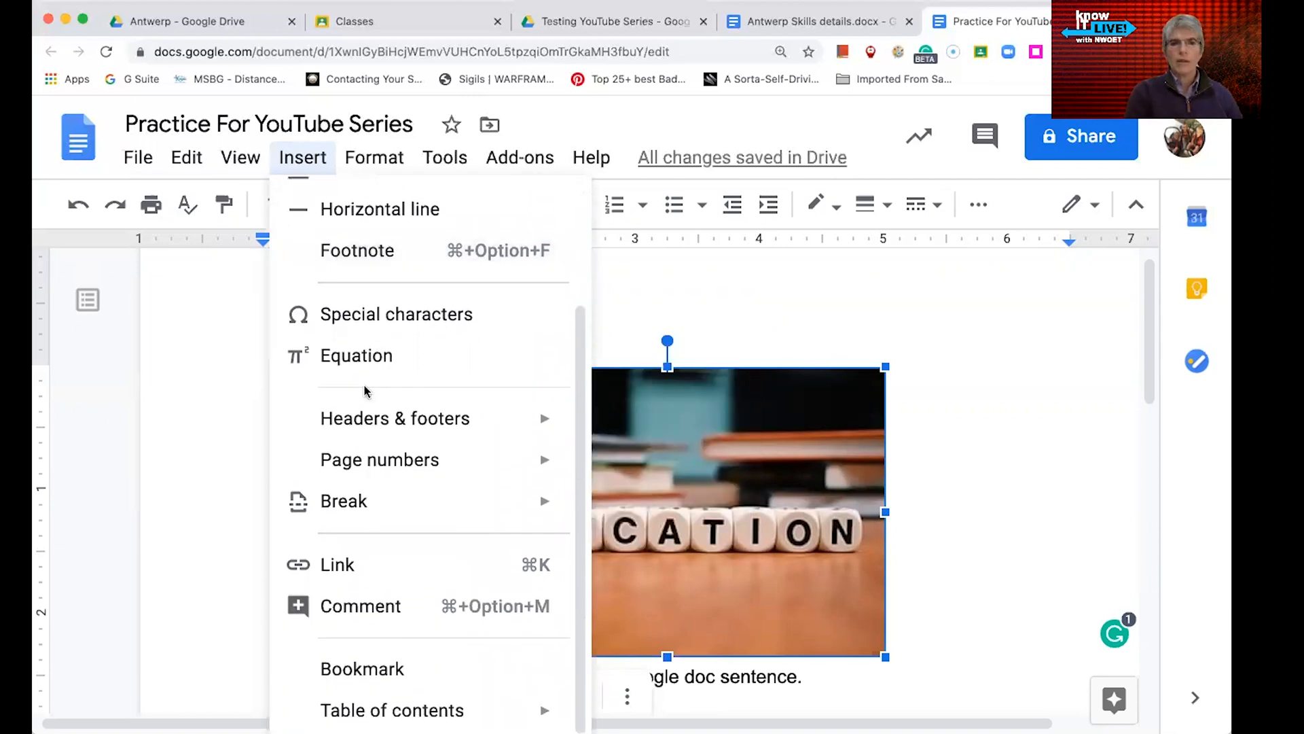
mouse_move(421, 456)
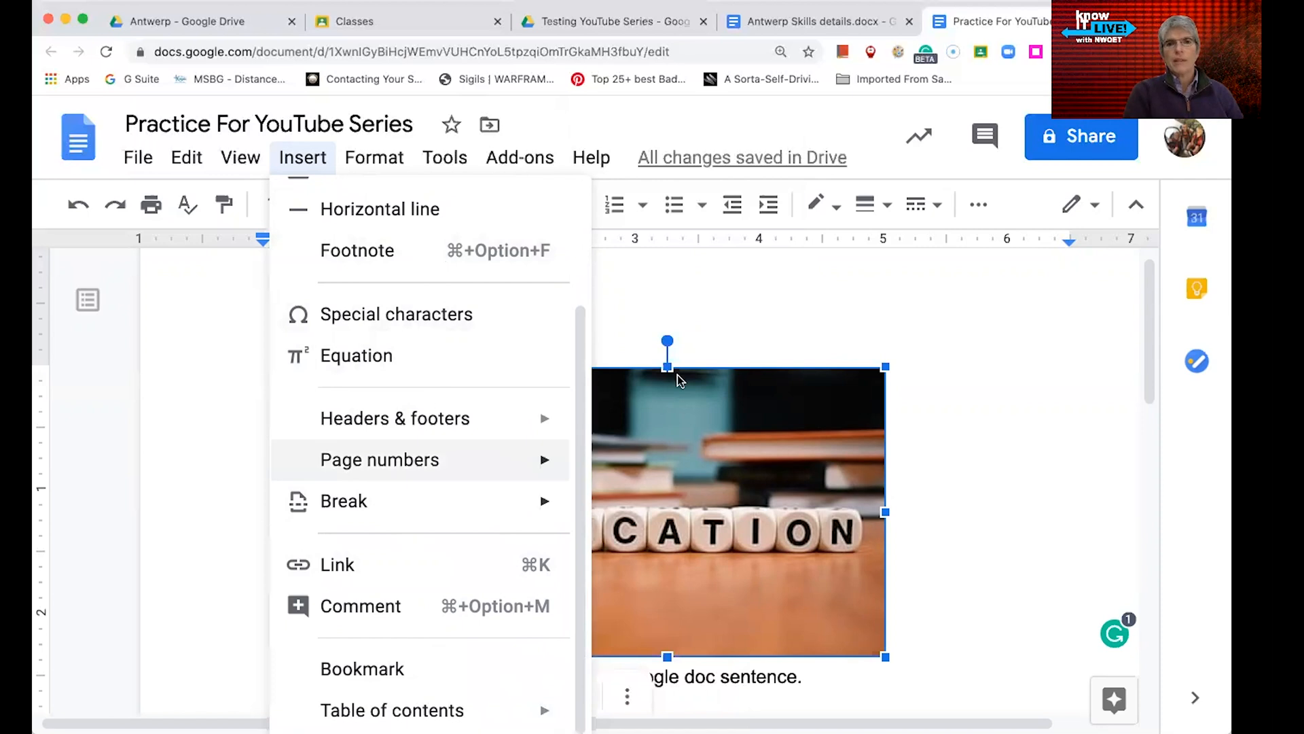
left_click(738, 293)
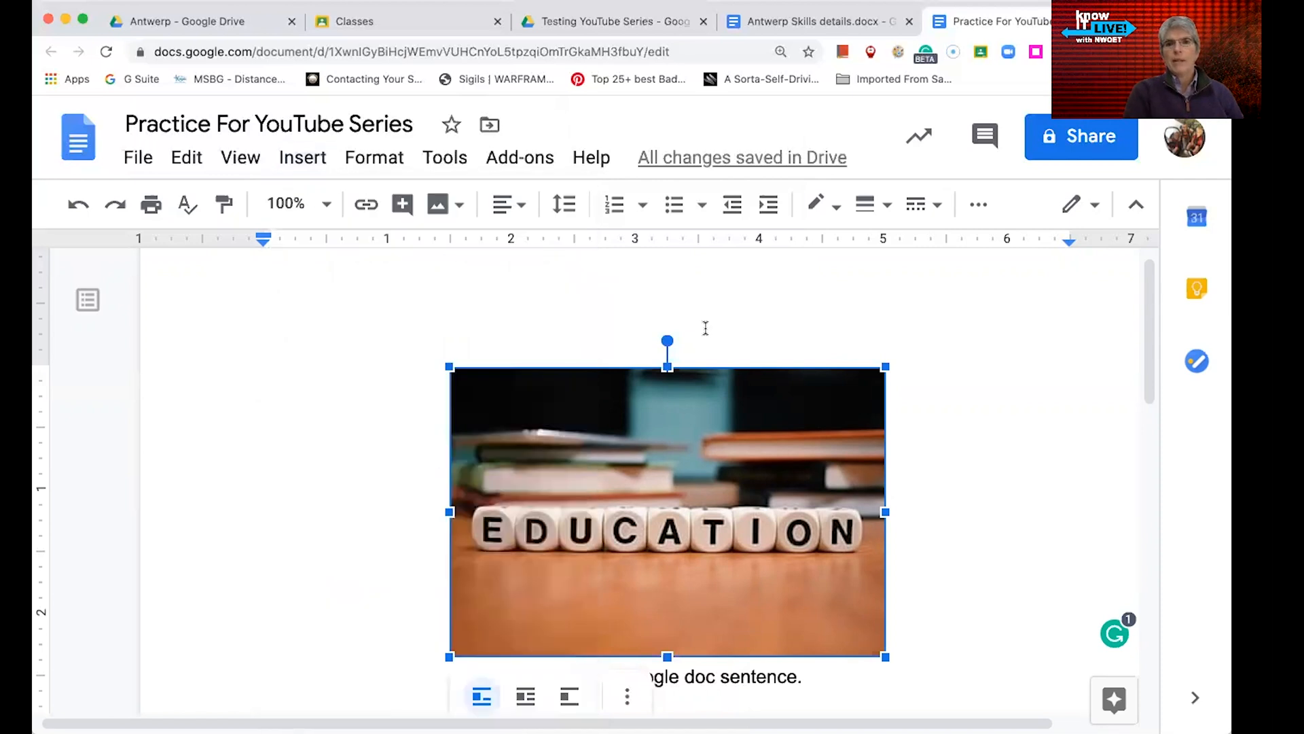
- Start a new comment on the word "sentence" below the image
left_click(988, 421)
scroll(805, 547, "down", 1)
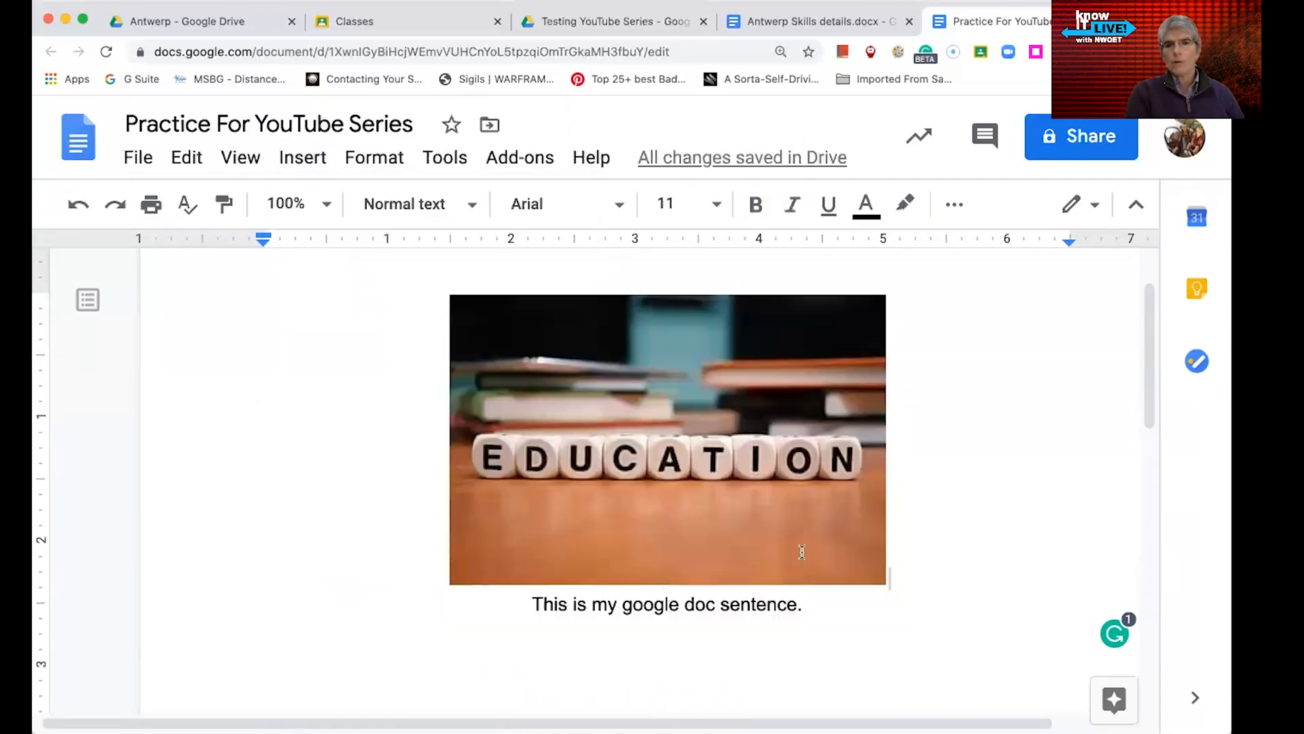
scroll(803, 552, "down", 2)
double_click(768, 502)
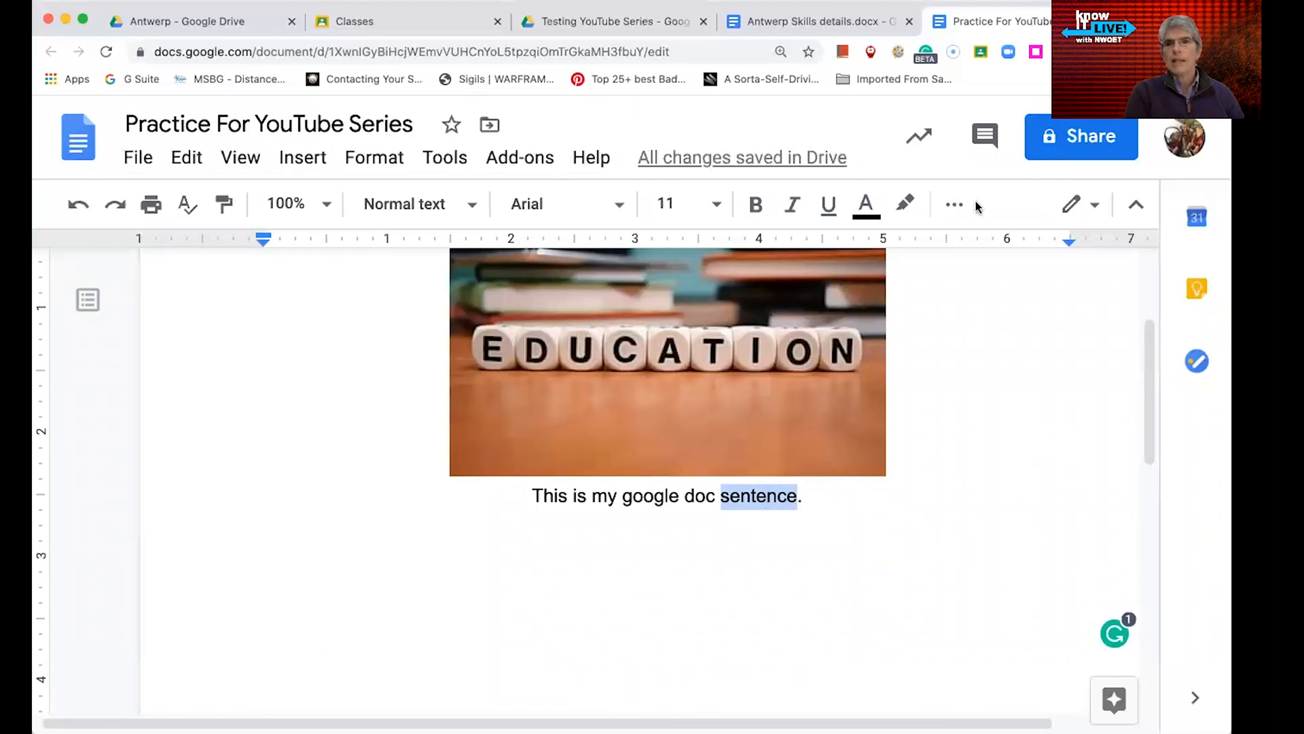
left_click(985, 136)
left_click(1060, 202)
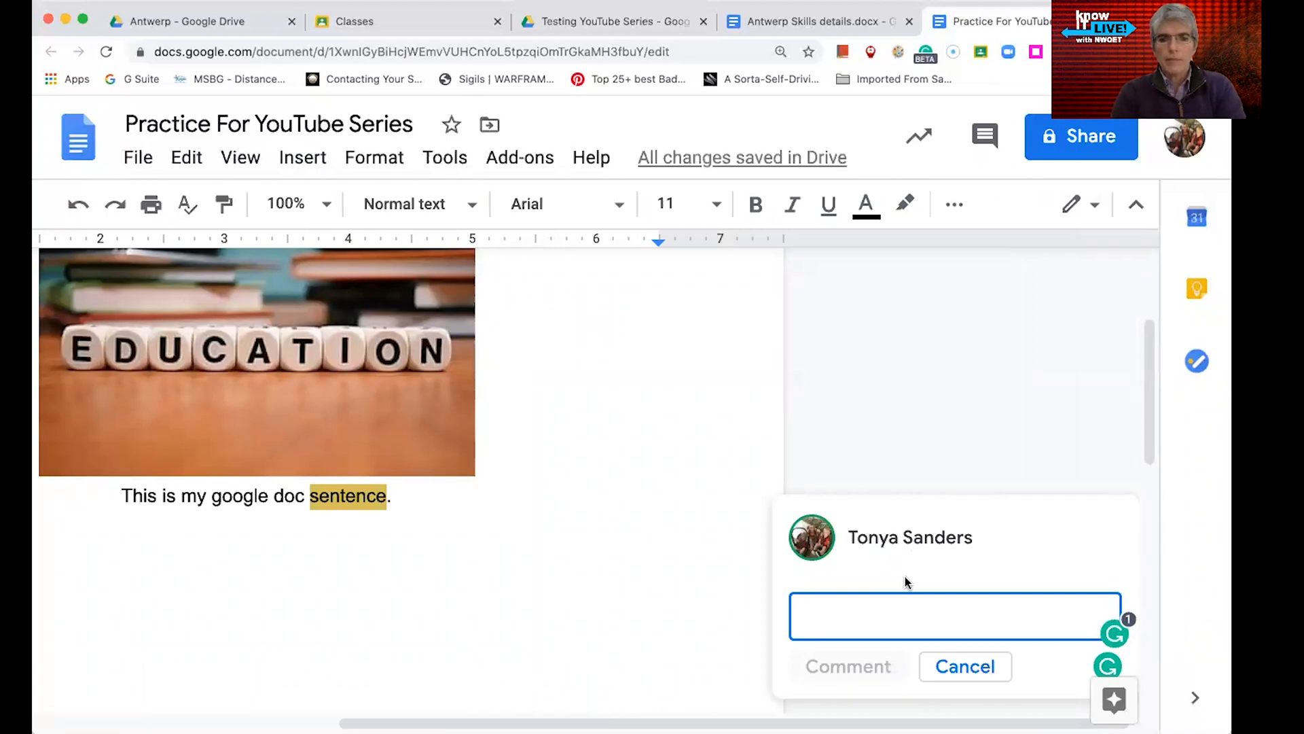
- Write "Word choice. Mix up your dialog with a variety of vocabulary words." as the comment text
type("Word choice")
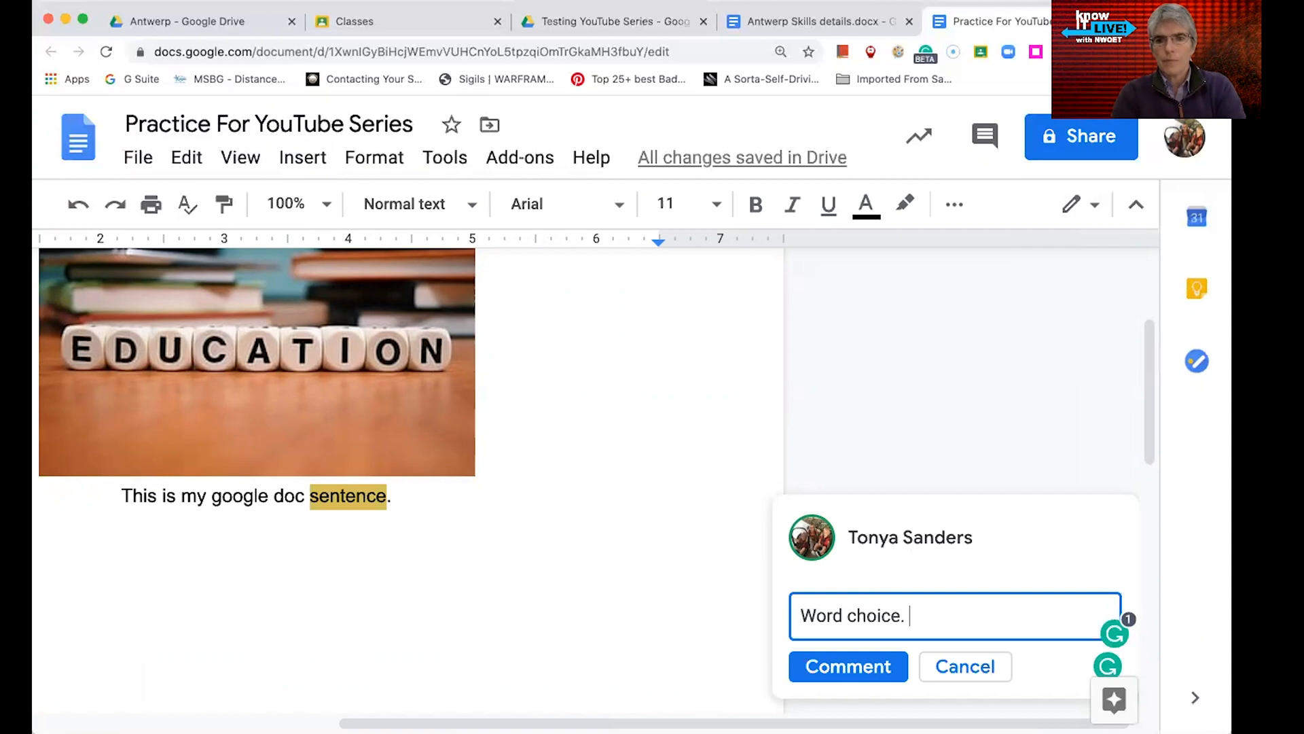
type(". Mix")
type(" uyp s")
key("BackSpace")
key("BackSpace")
key("BackSpace")
key("BackSpace")
type("p your")
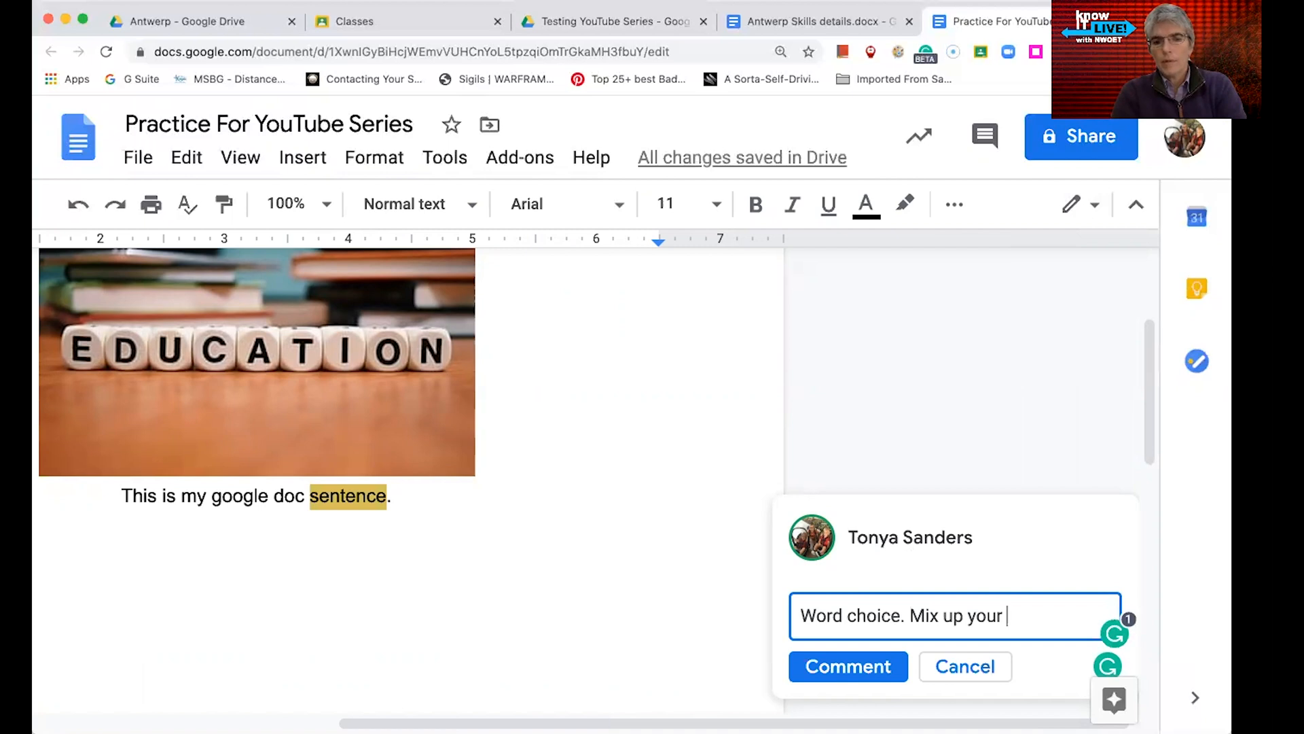
type(" dialog with more")
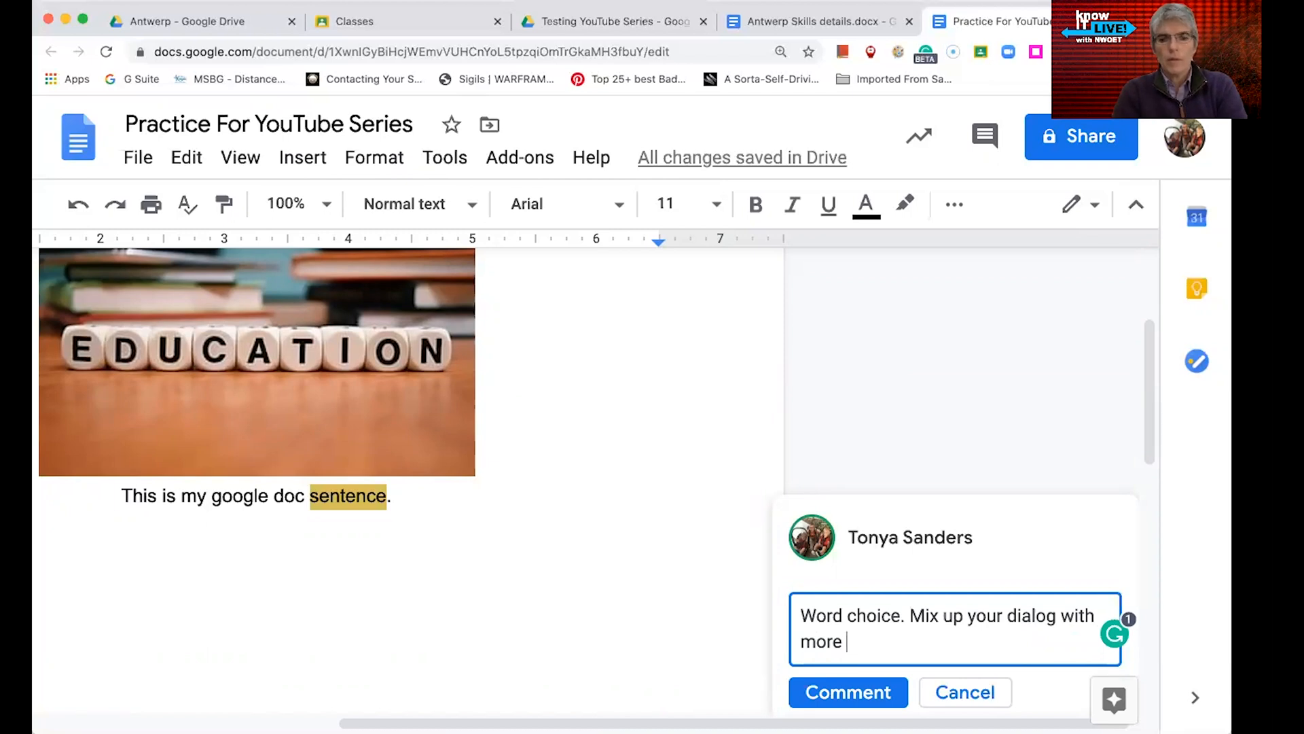
key("BackSpace")
key("BackSpace")
key("BackSpace")
key("BackSpace")
key("BackSpace")
type("a variety of voacabu")
key("BackSpace")
key("BackSpace")
key("BackSpace")
key("BackSpace")
key("BackSpace")
type("cabulary words.")
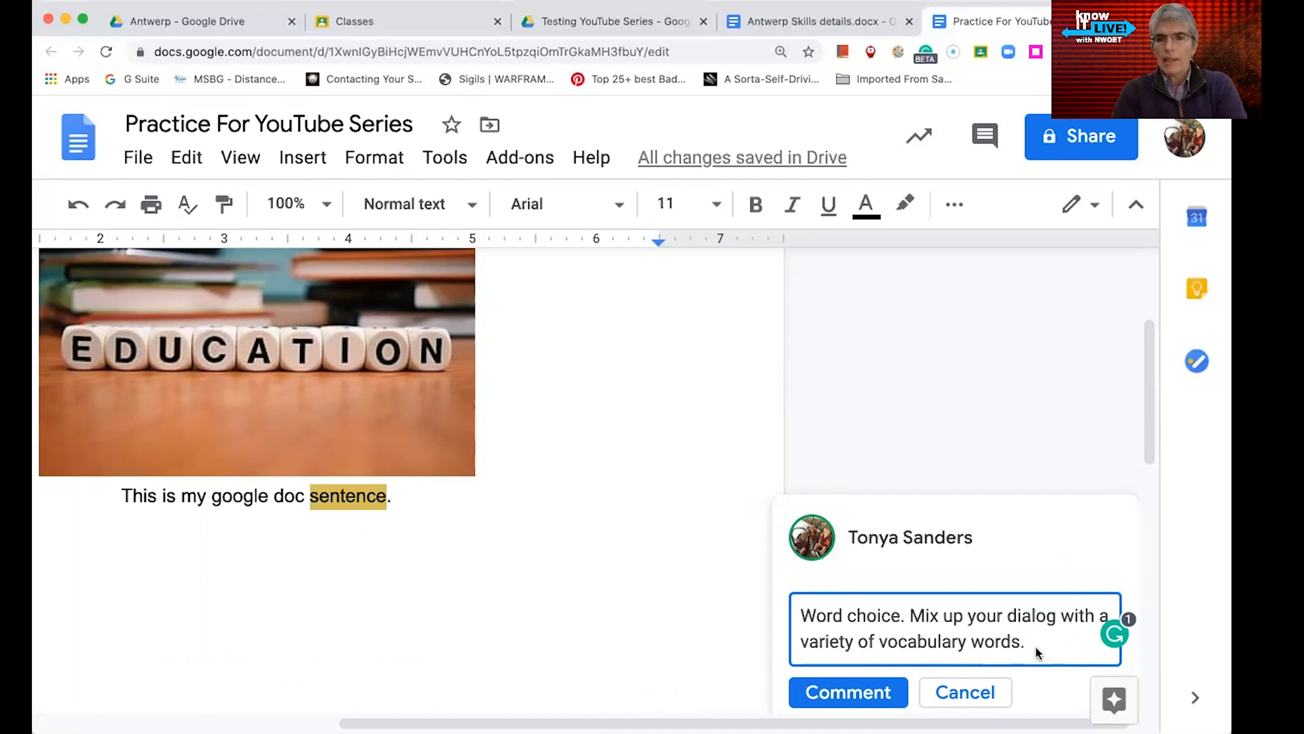
- Try adding an @ mention of a person at the end of the comment, and delete the mention
type("@")
type("rtuc")
key("BackSpace")
key("BackSpace")
type("tucker")
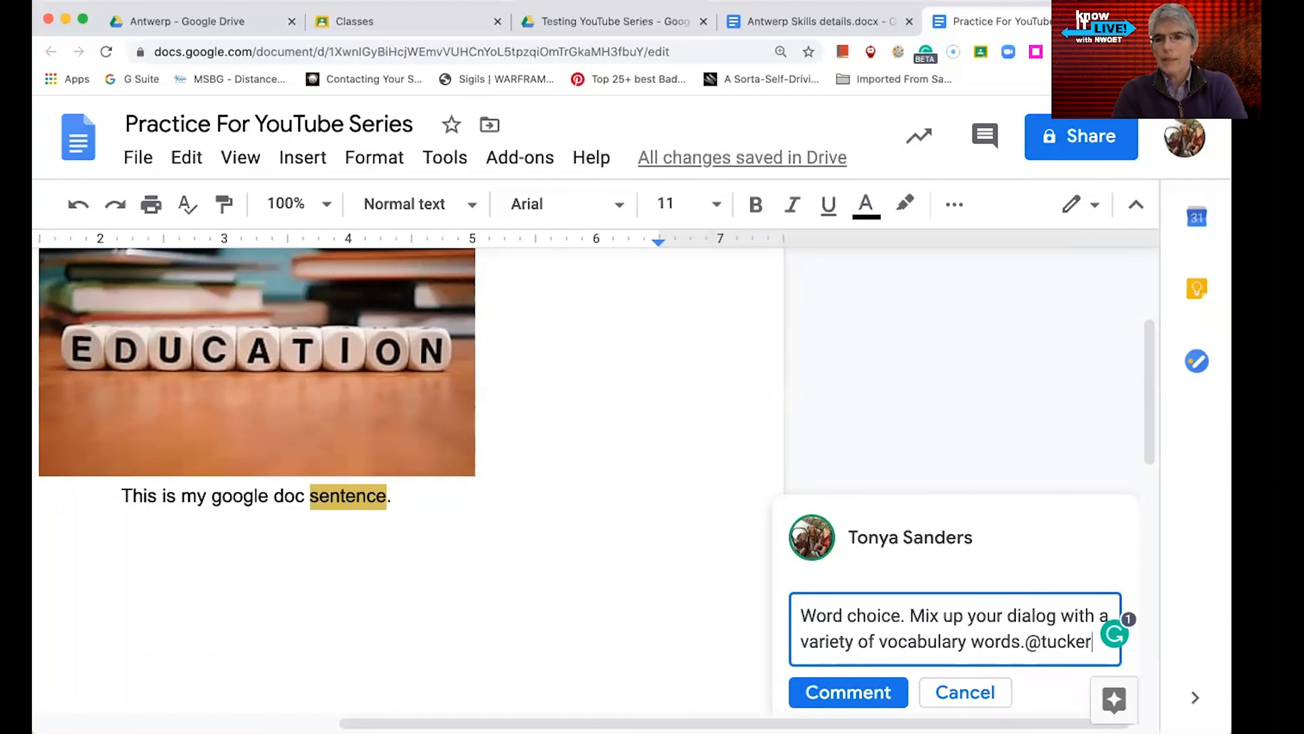
left_click(1023, 641)
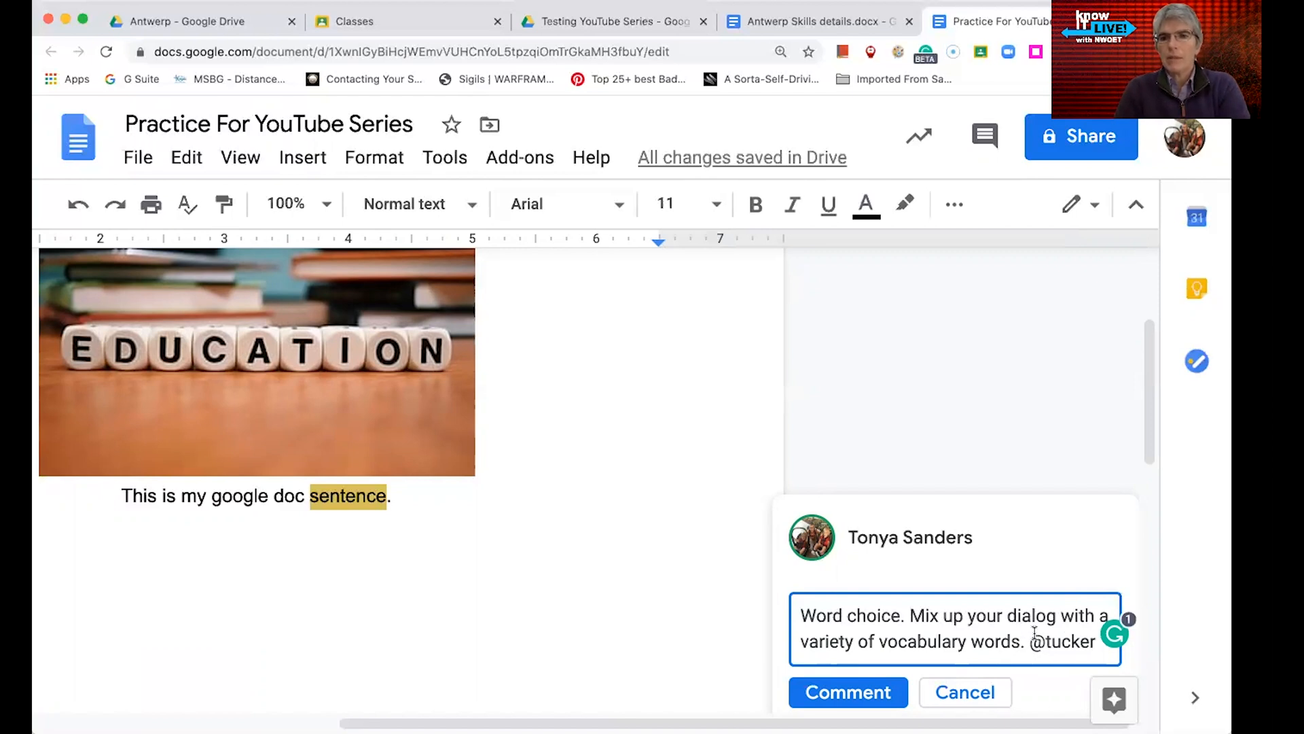
left_click_drag(1030, 641, 1092, 644)
key("BackSpace")
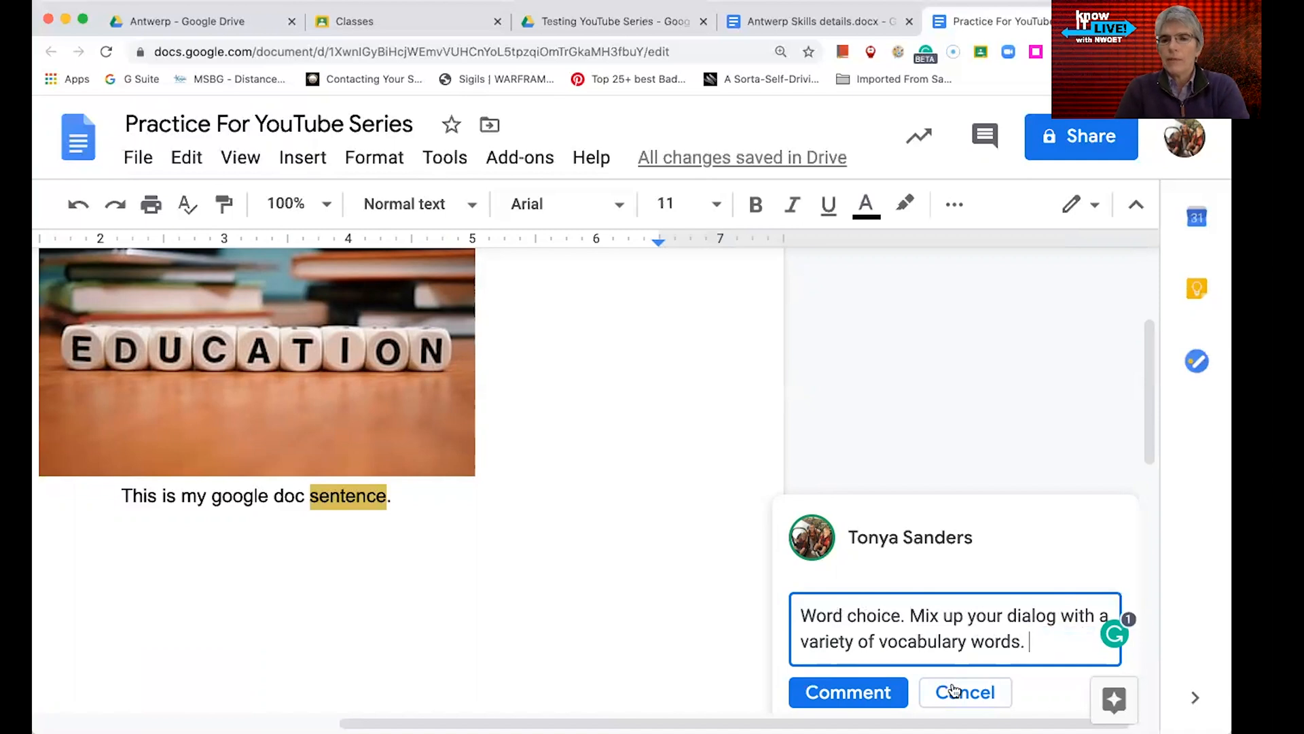
- Post the written comment on the word "sentence"
left_click(848, 692)
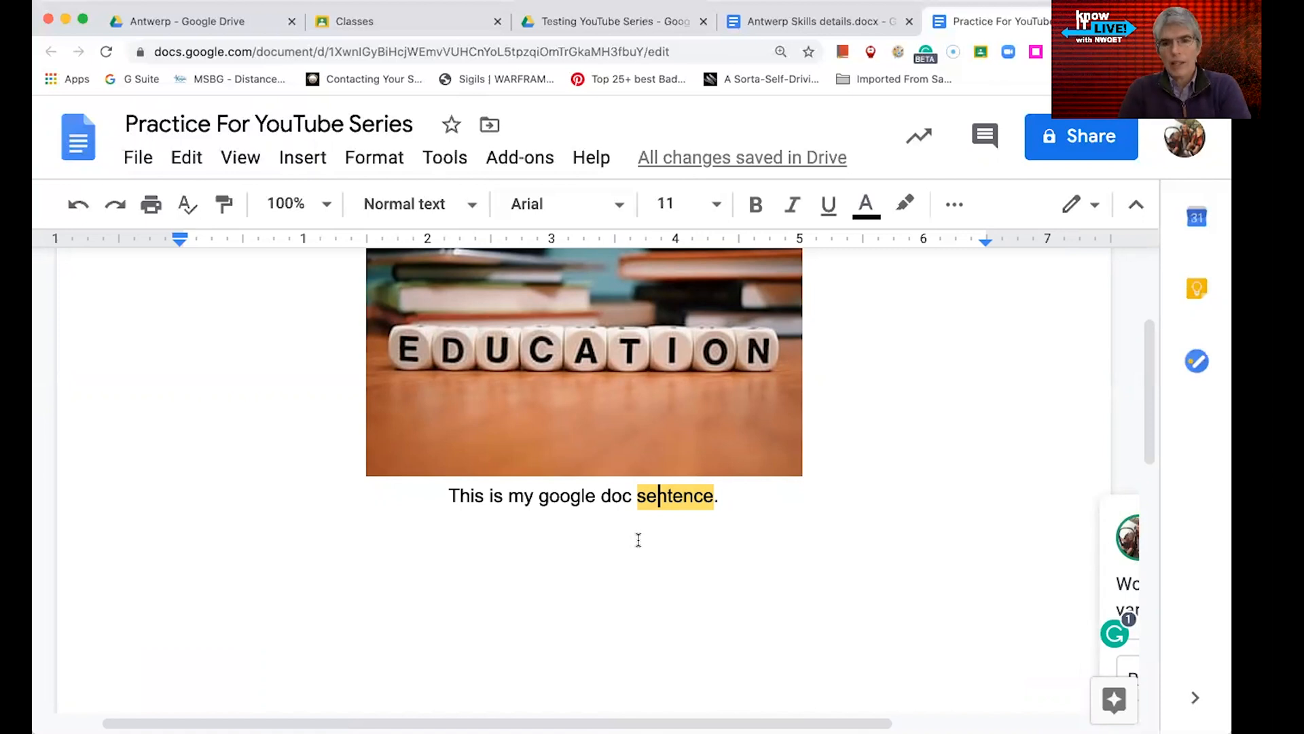
- Replace the commented word "sentence" below the image with "words from vocab.." and start a new line under it
double_click(692, 494)
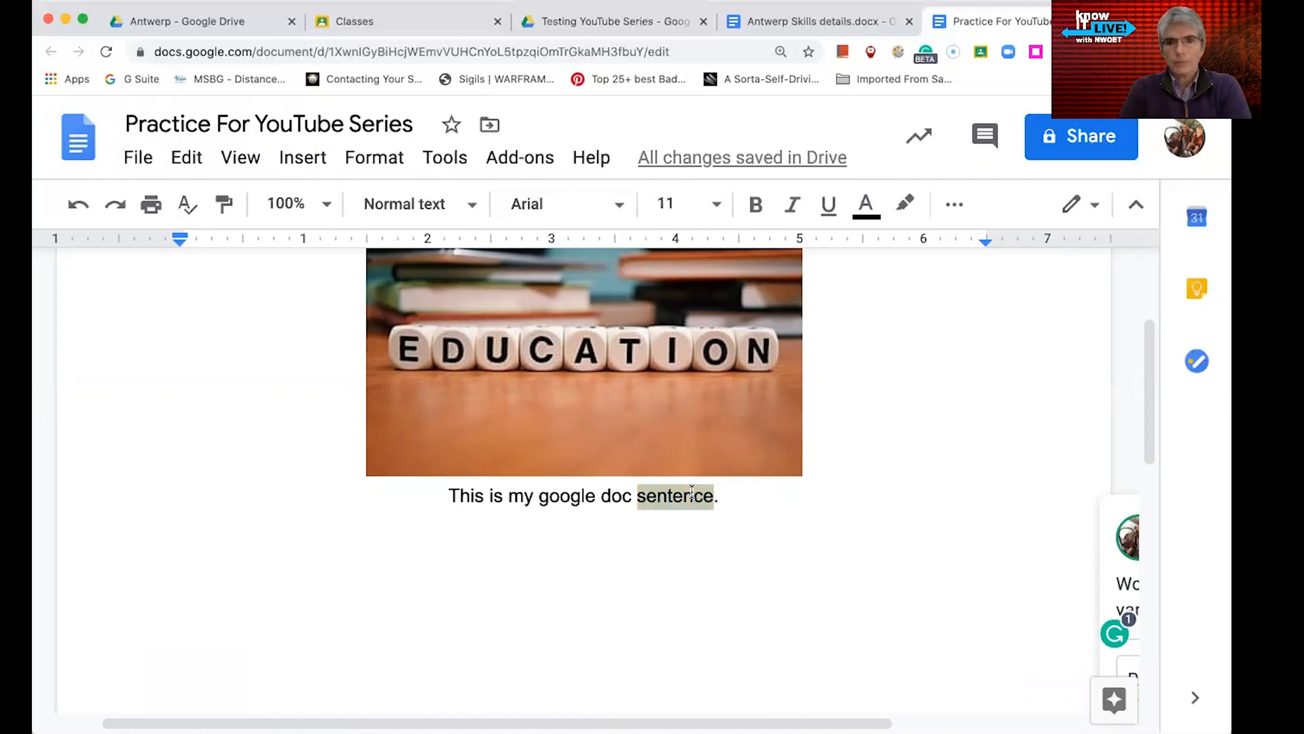
type("s")
key("BackSpace")
type("wo")
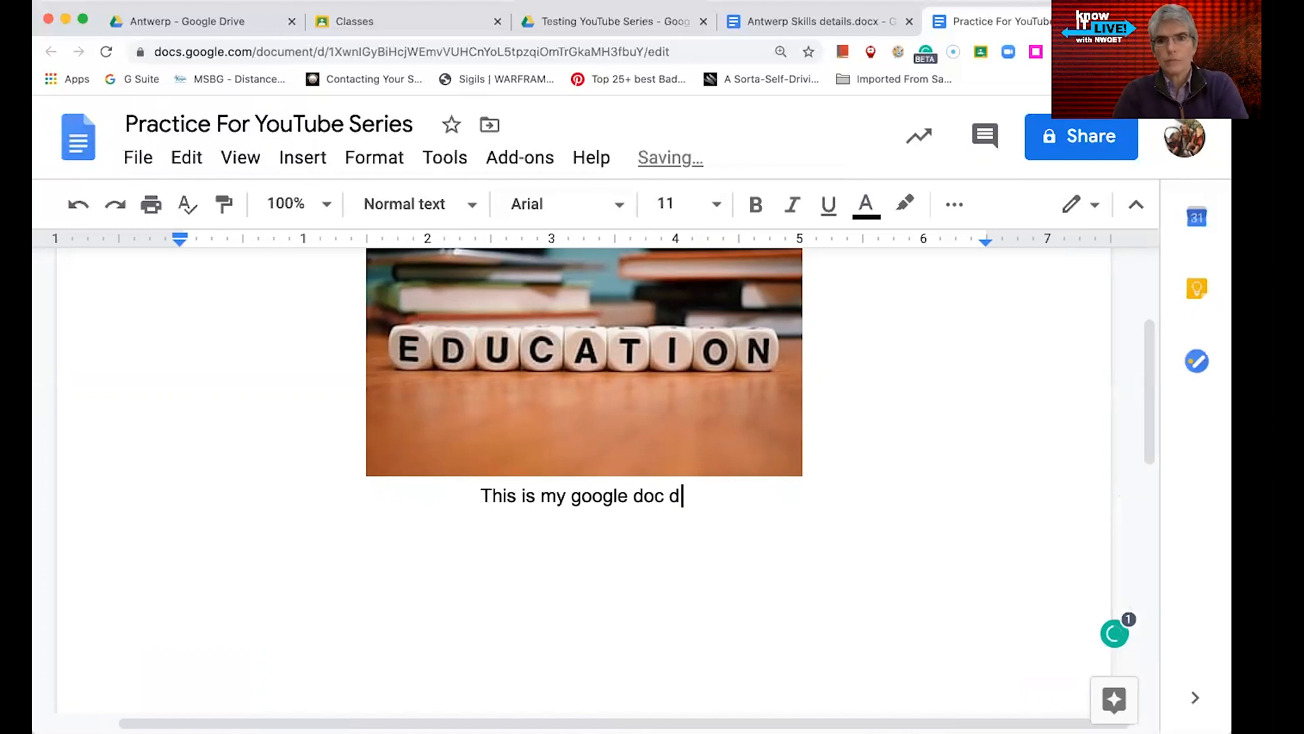
type("rds .")
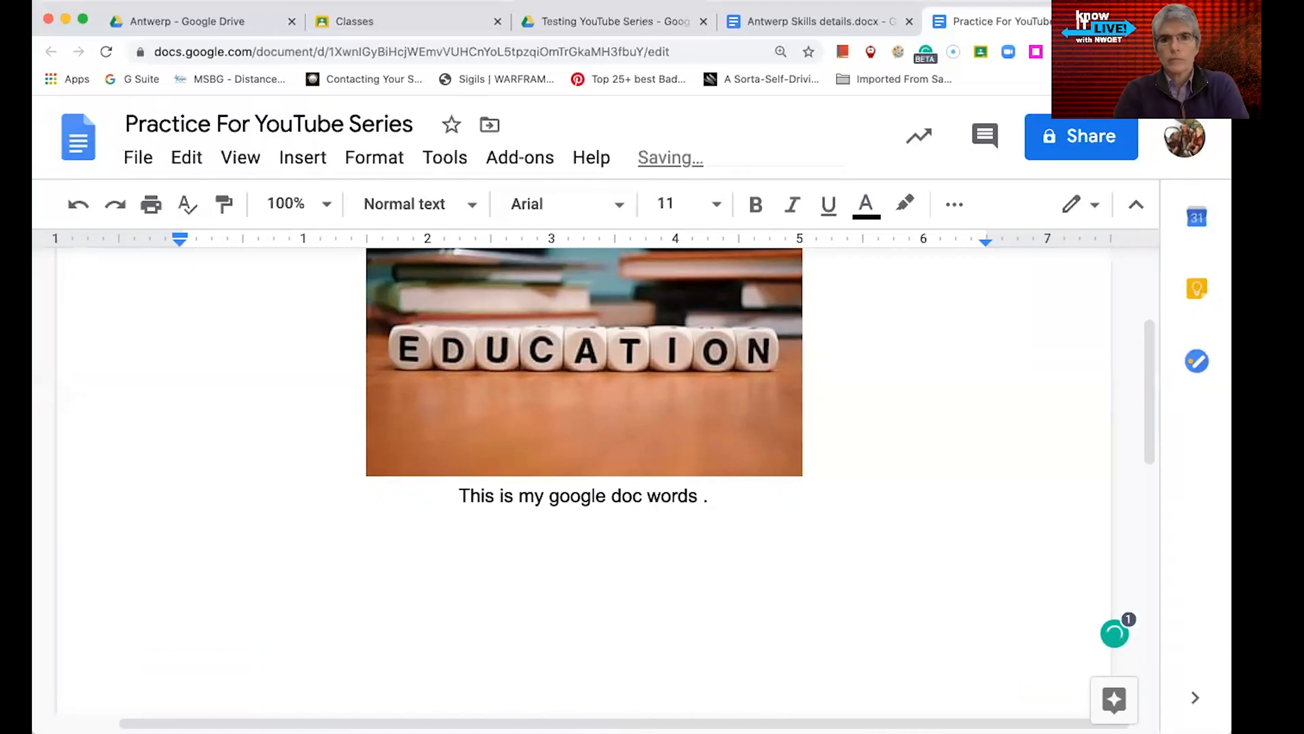
key("BackSpace")
type("from voc")
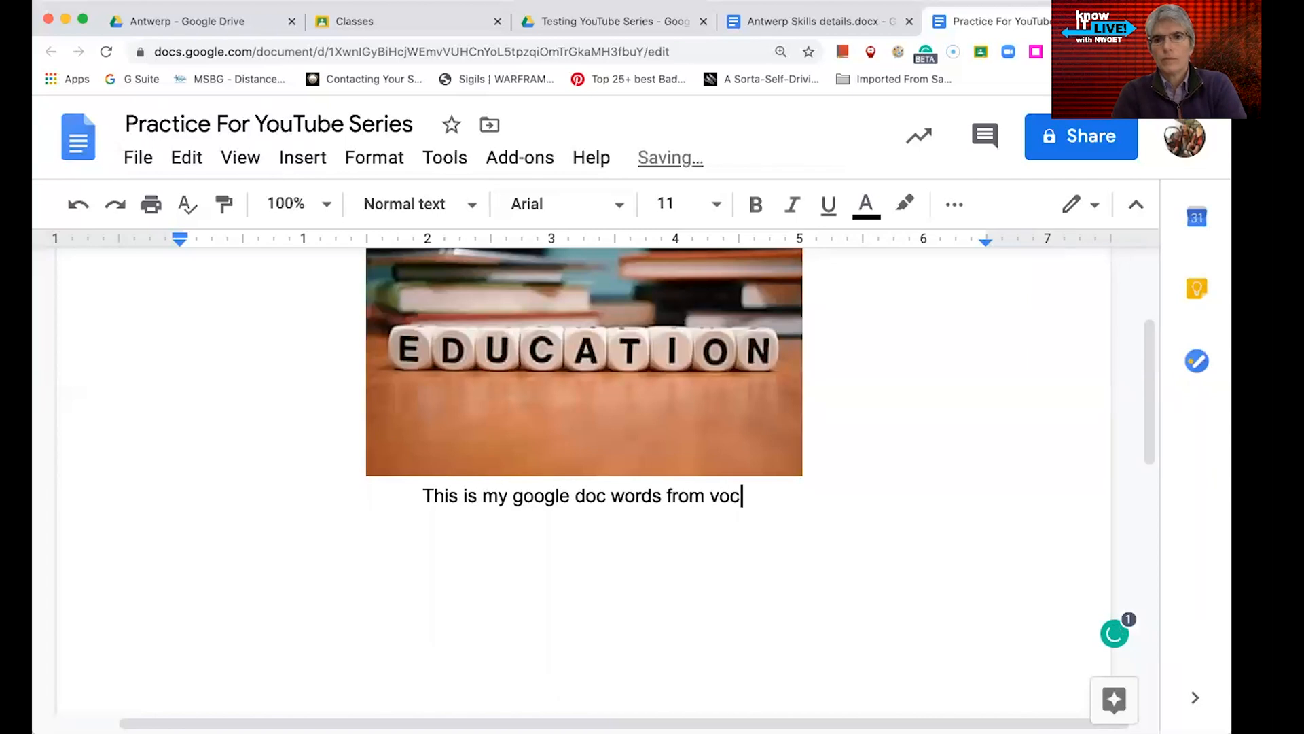
type("ab..")
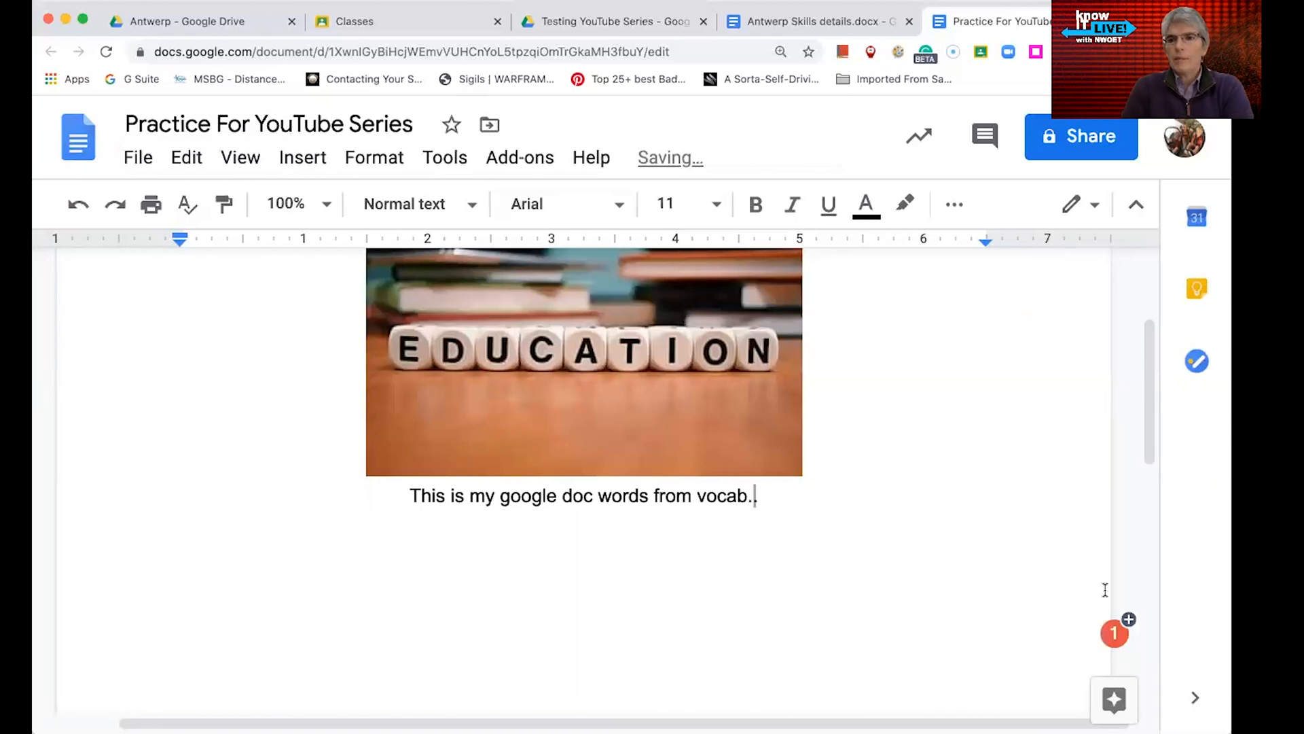
key("Return")
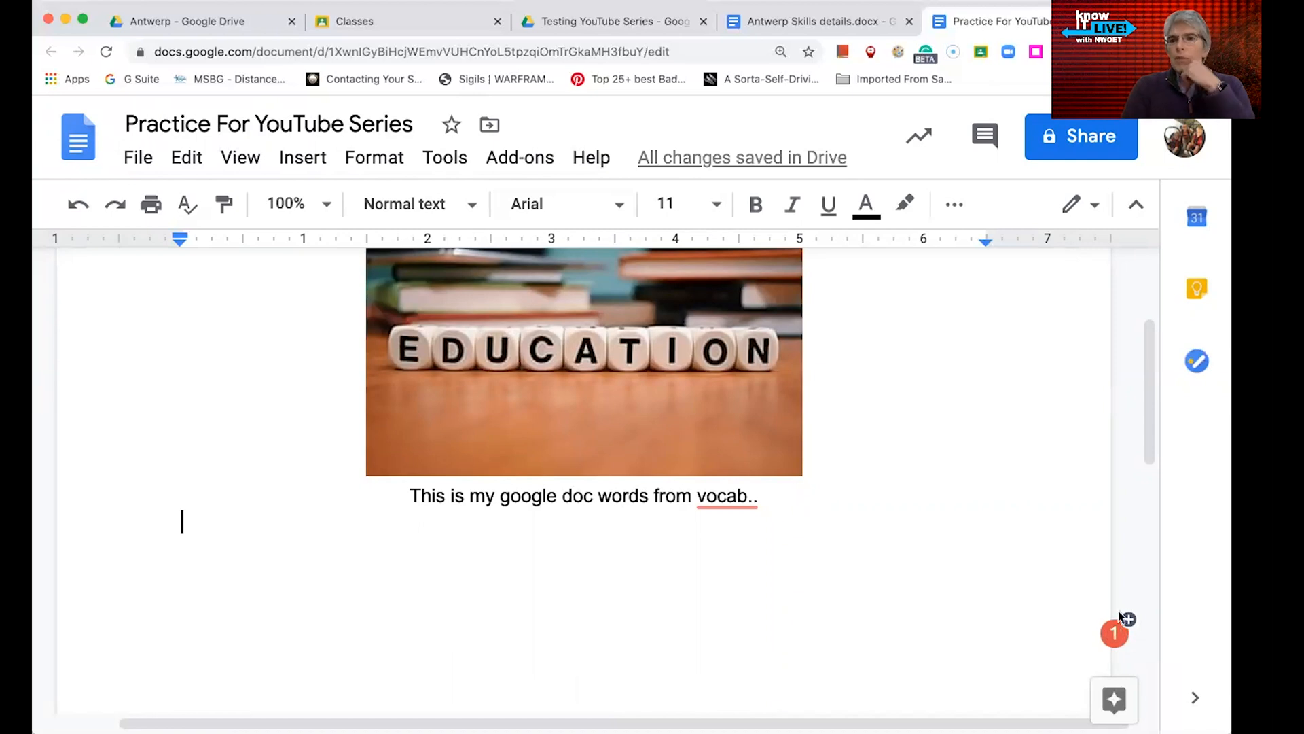
- Correct the double period after "vocab" by accepting the Grammarly suggestion "vocab."
mouse_move(1119, 642)
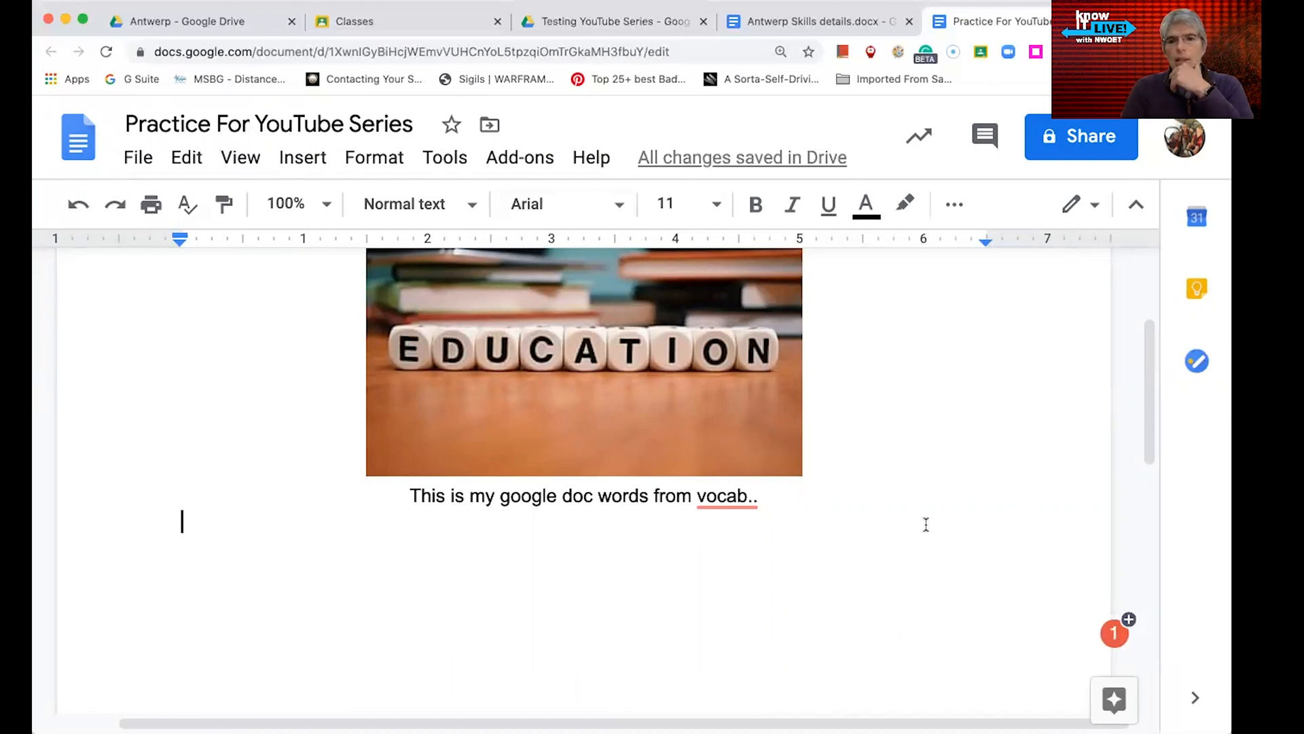
mouse_move(723, 498)
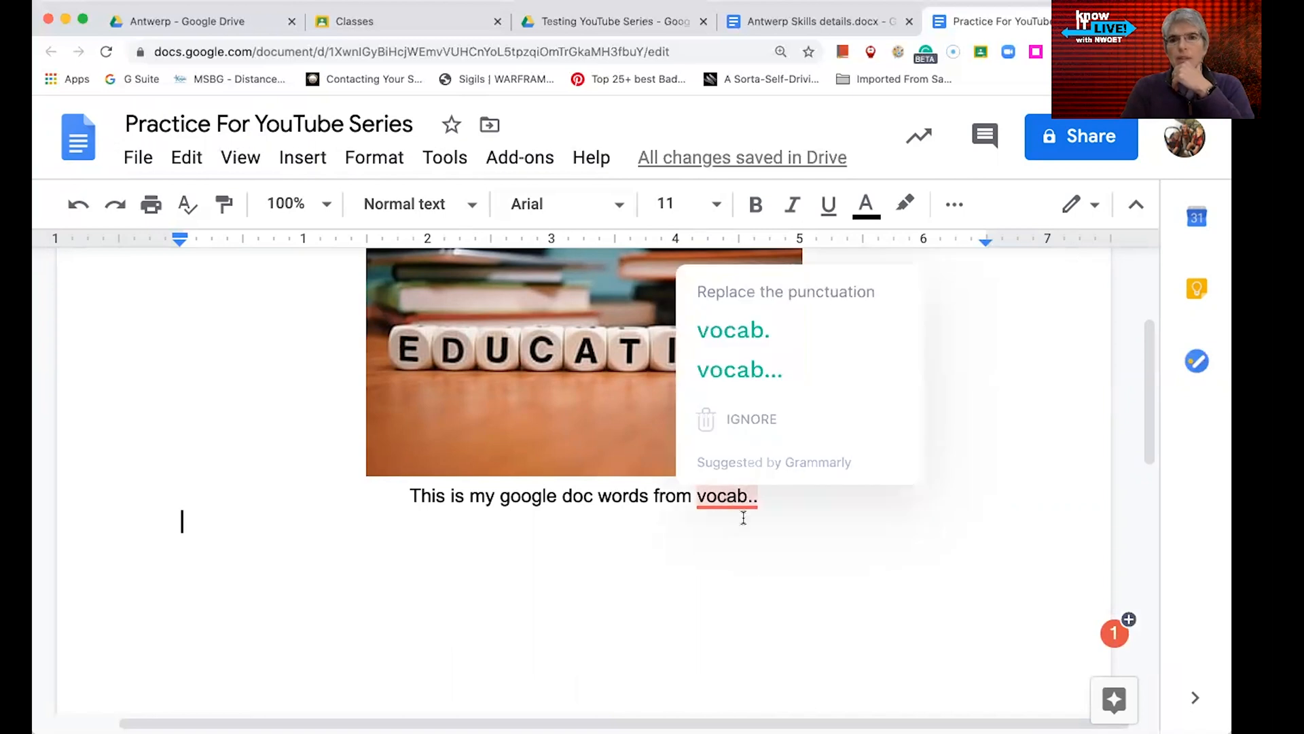
left_click(744, 341)
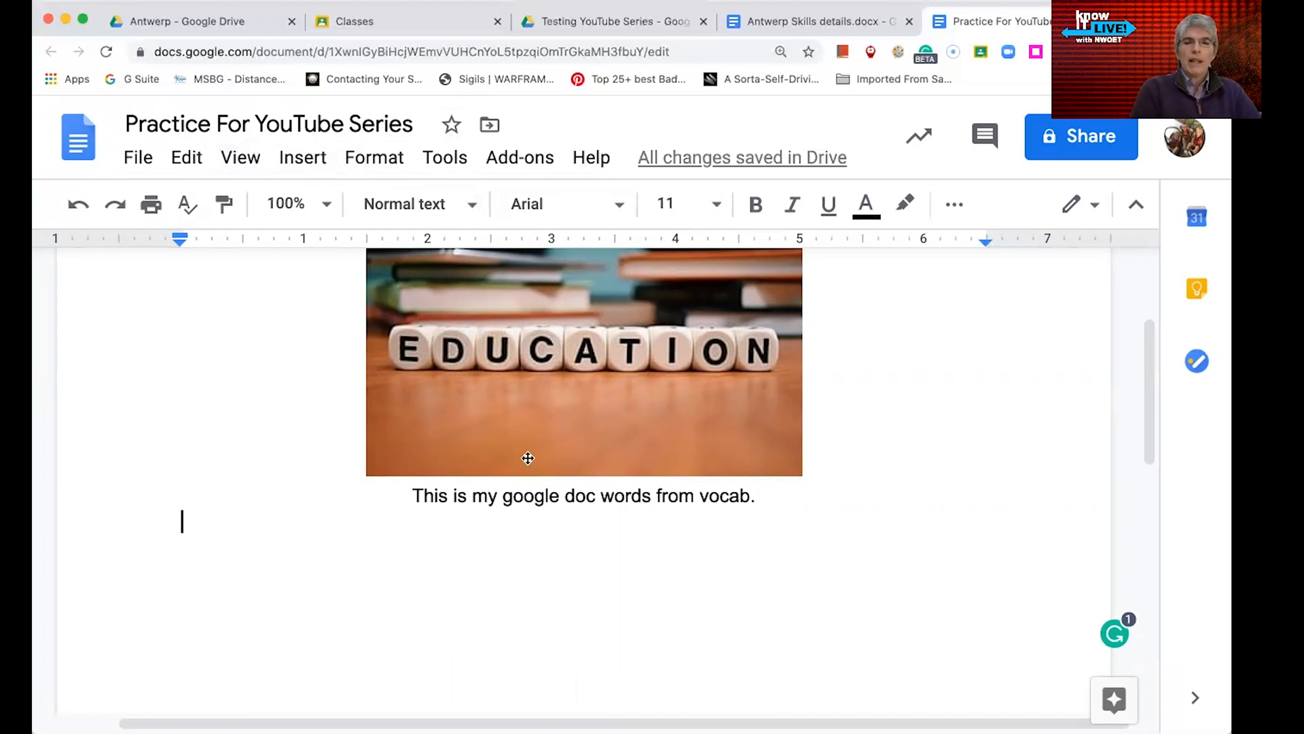
left_click(303, 157)
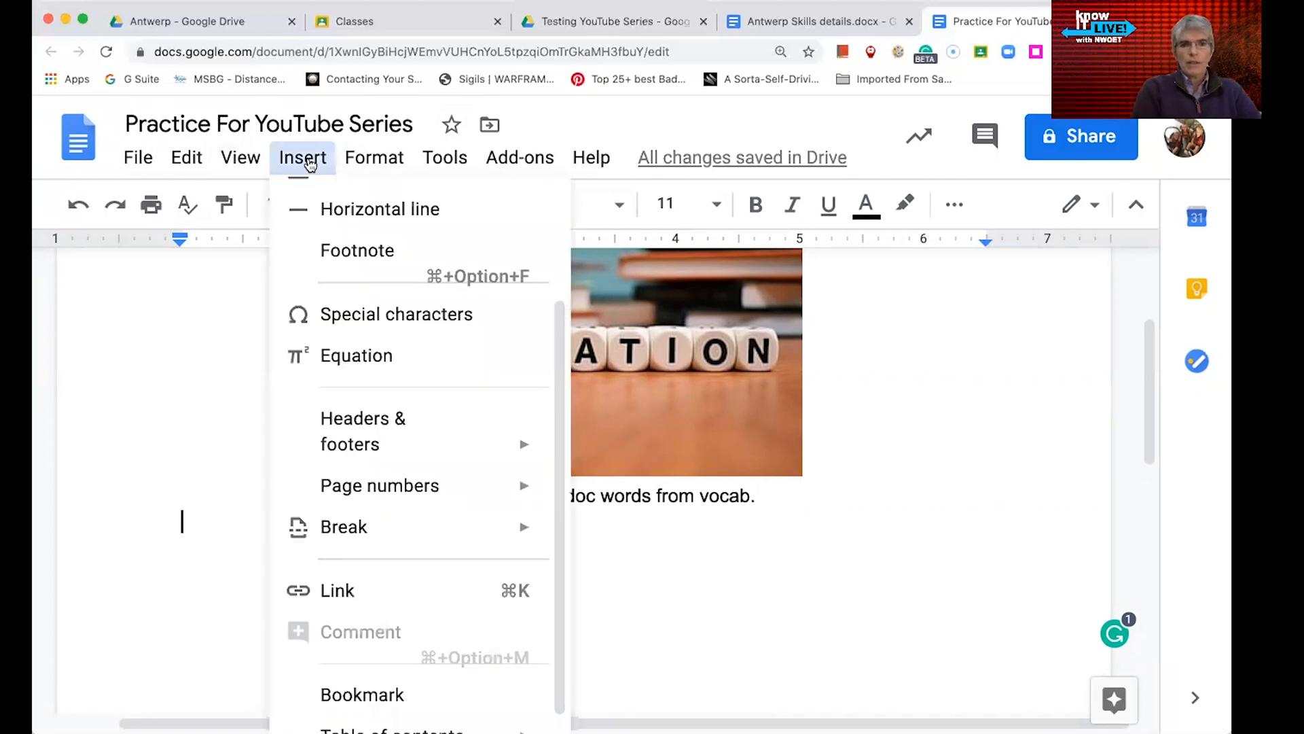
left_click(229, 454)
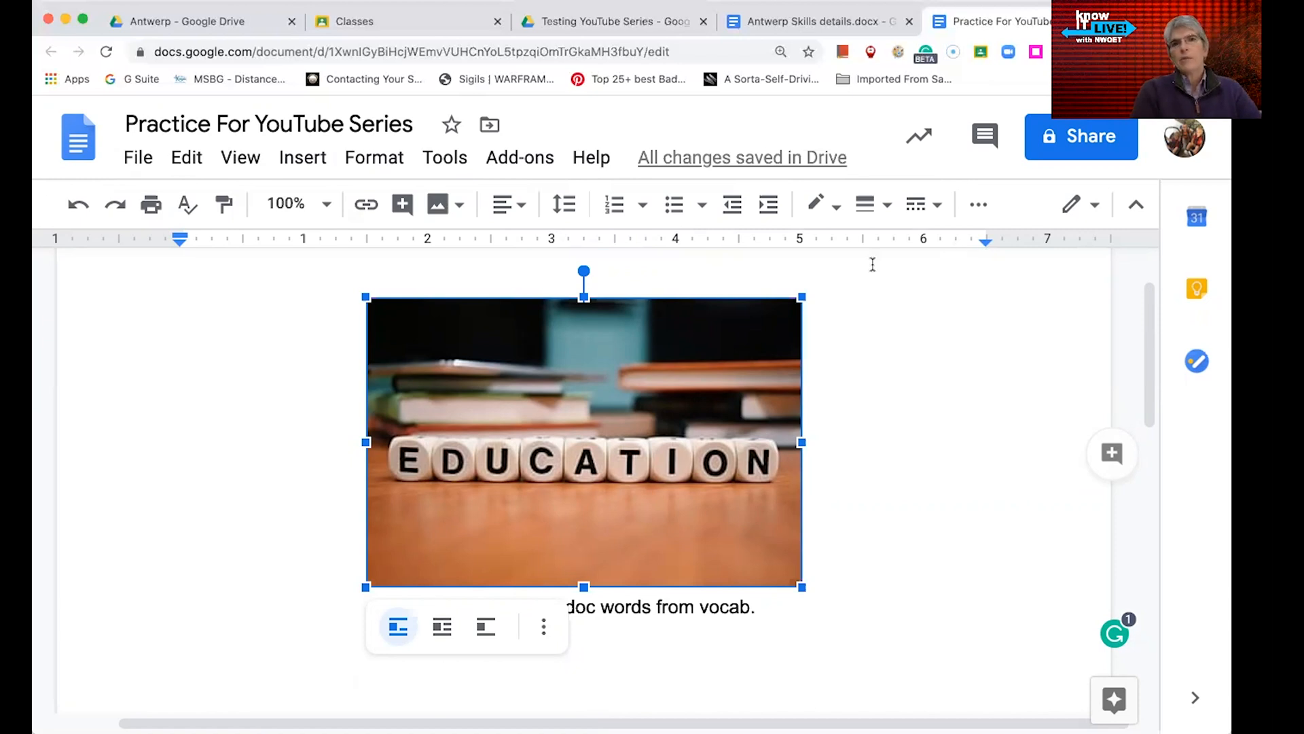
- Start sharing the document with a suggested contact and add the note "Help me revise this"
left_click(1066, 141)
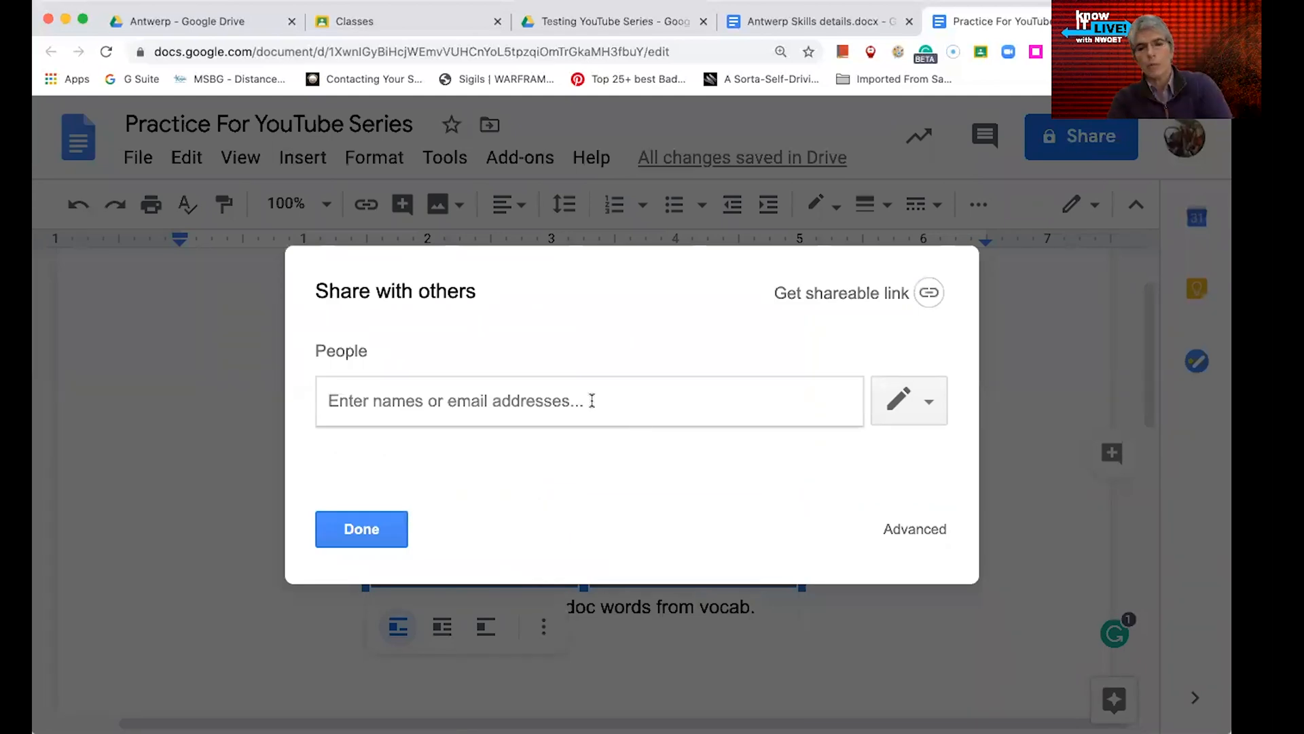
type("adam")
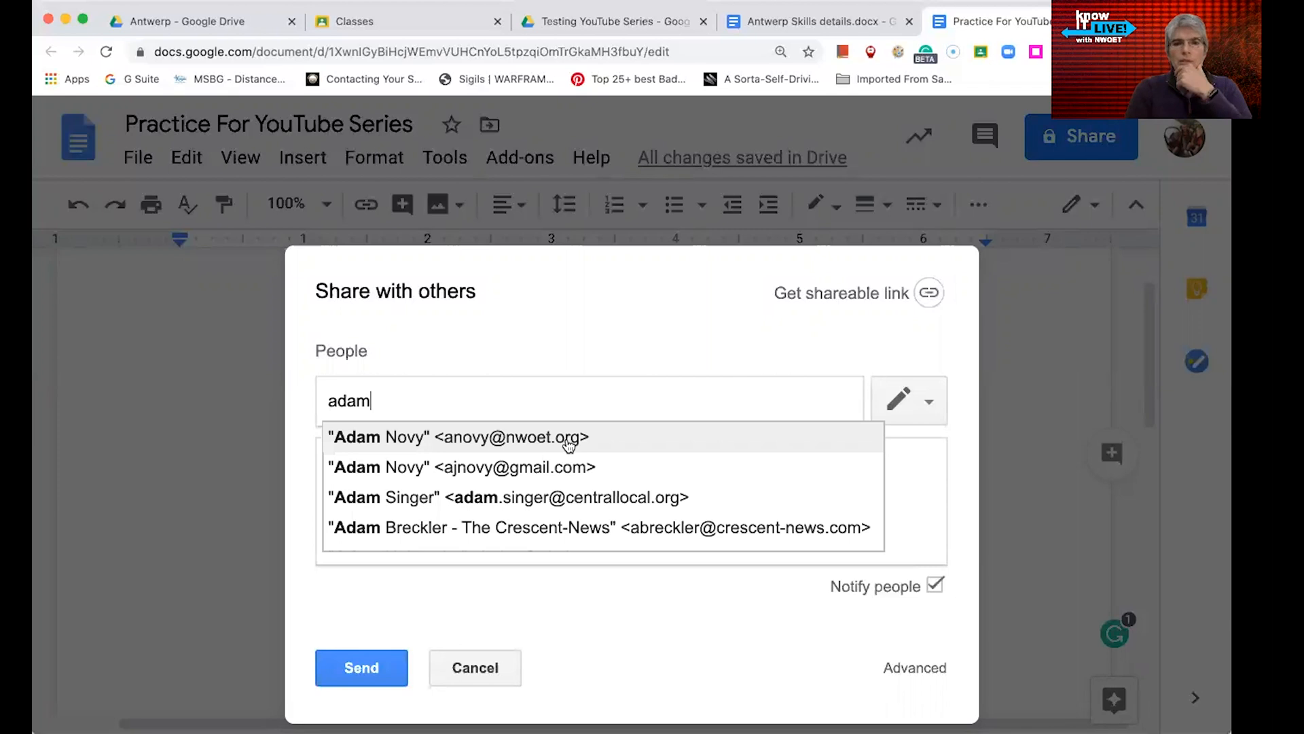
left_click(507, 439)
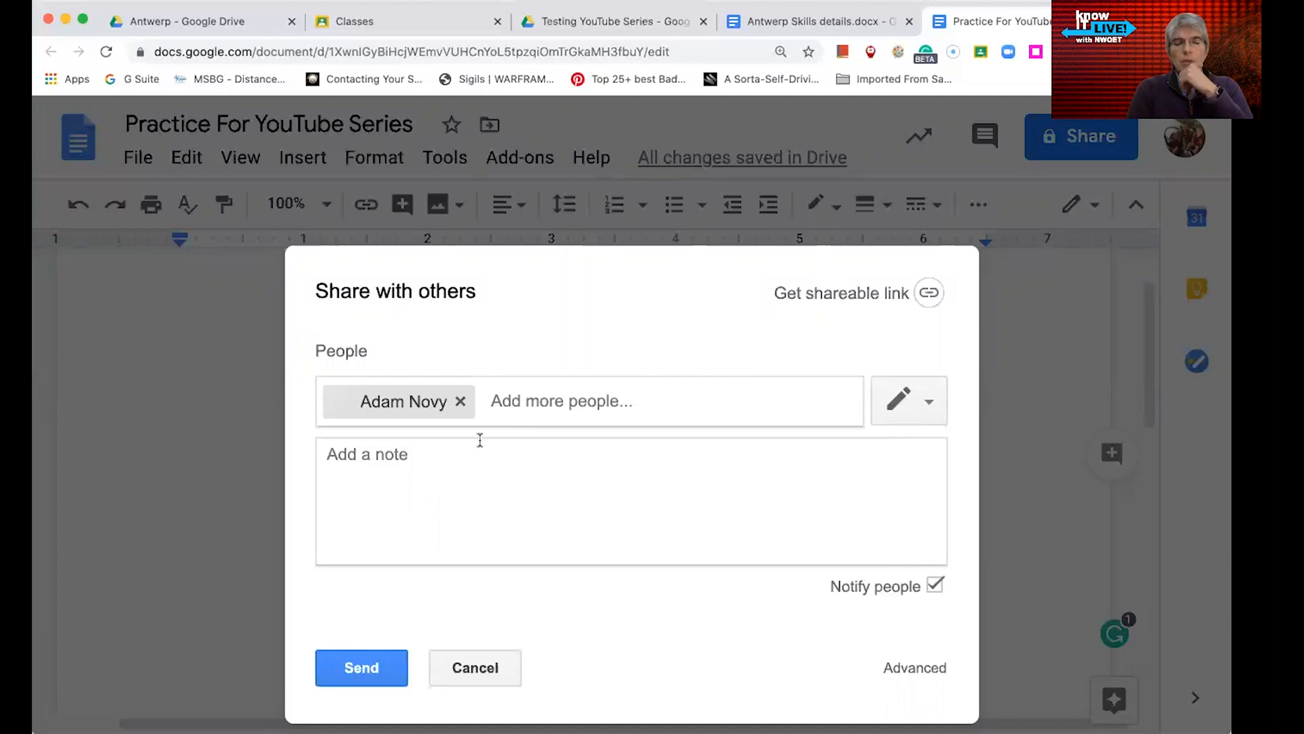
left_click(406, 468)
type("Help me revise this")
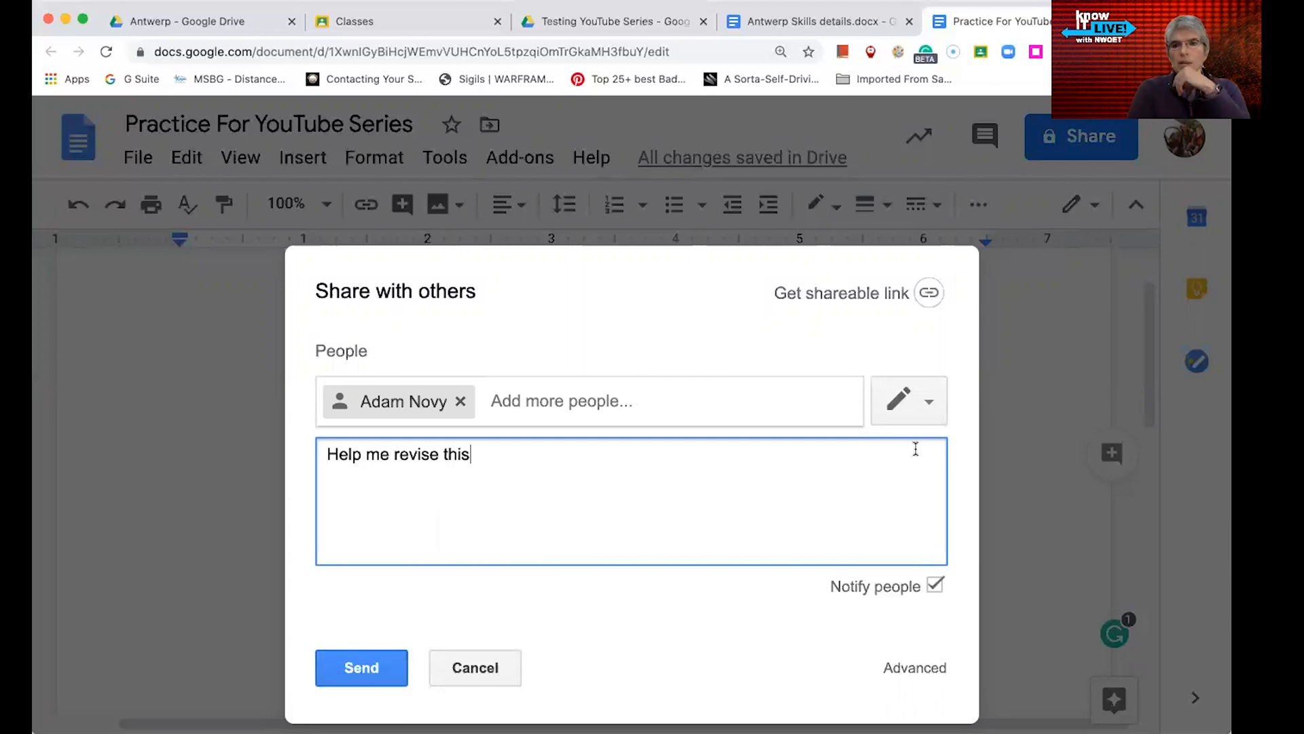
- Choose the Can edit permission for the invited person, and discard the sharing invitation without sending it
left_click(930, 404)
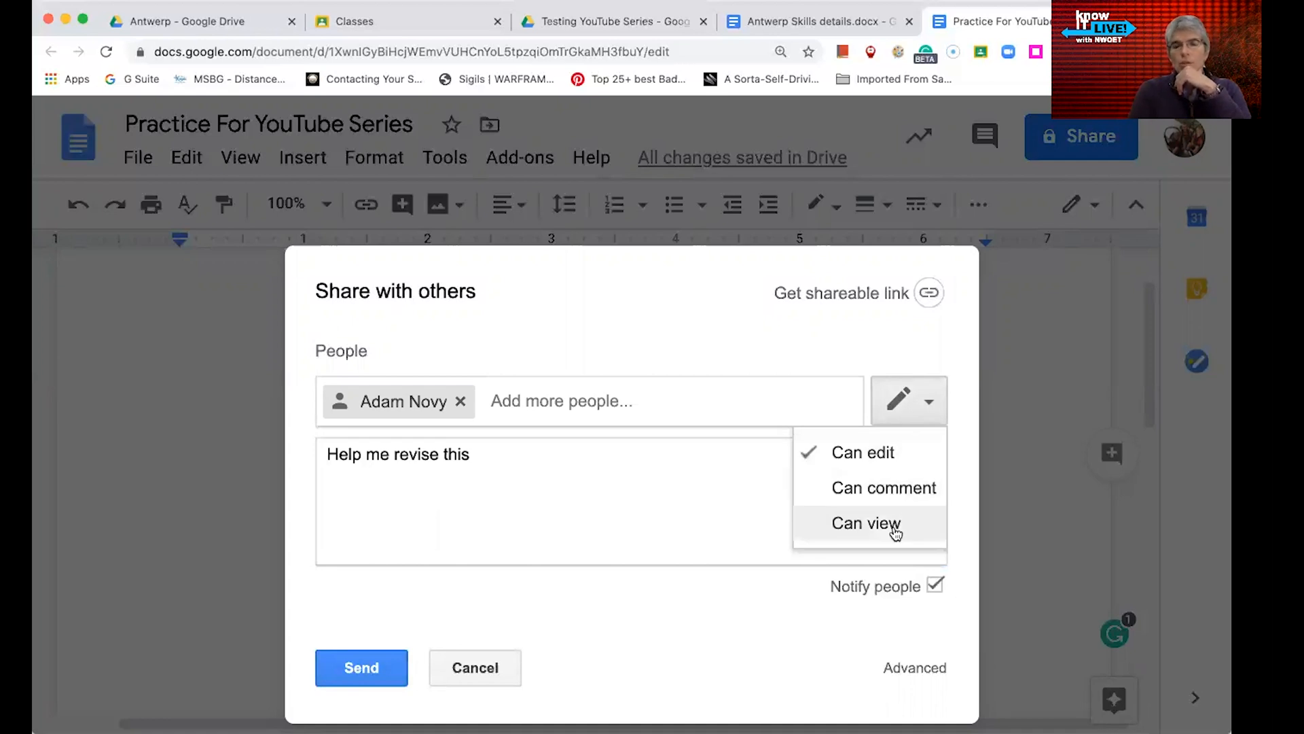
left_click(890, 454)
left_click(733, 467)
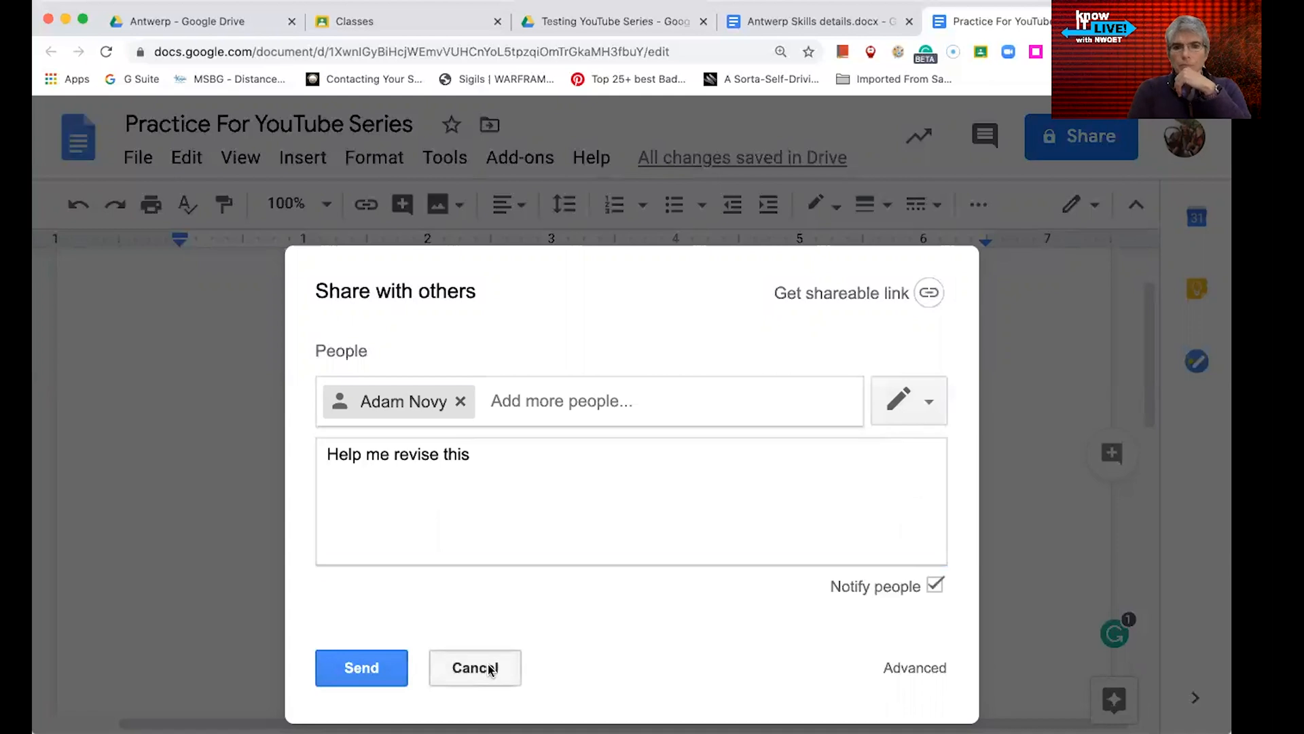
left_click(502, 668)
left_click(361, 523)
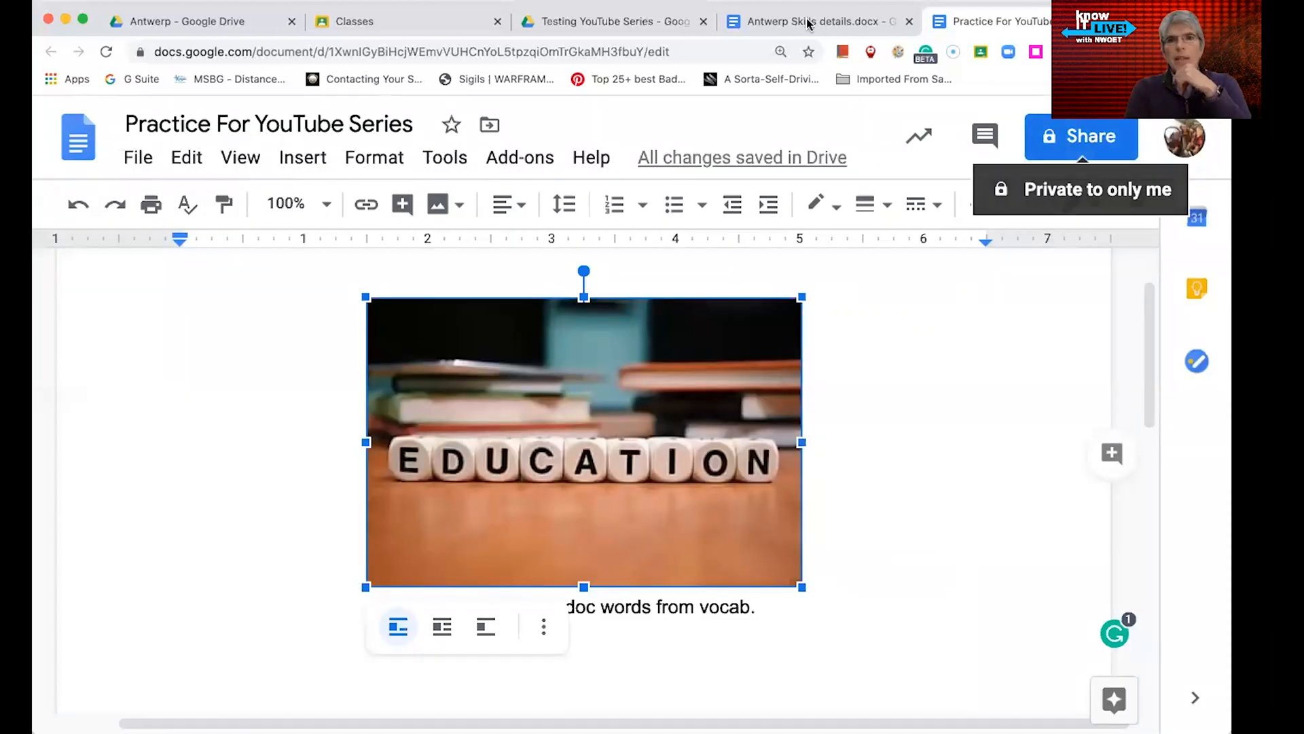
- Switch to Google Classroom and open the Classwork page of the Universal Google Classroom class
left_click(376, 30)
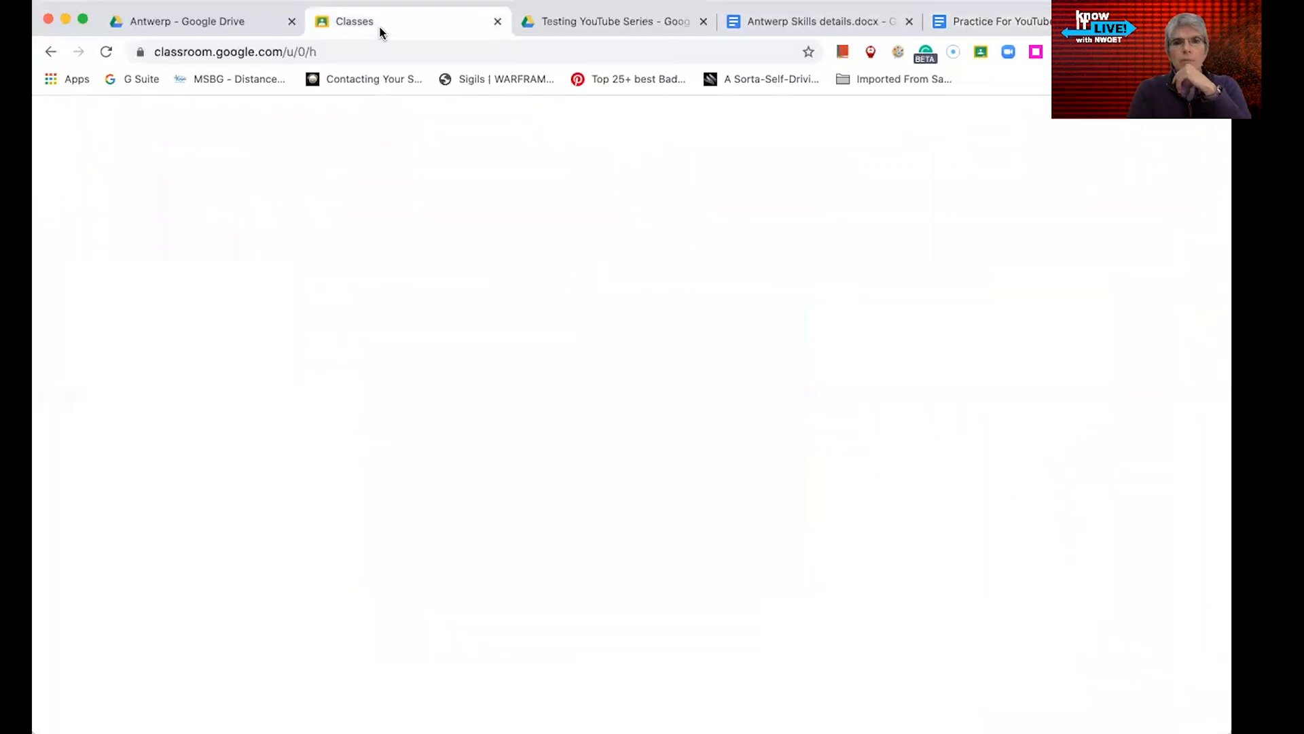
left_click(962, 207)
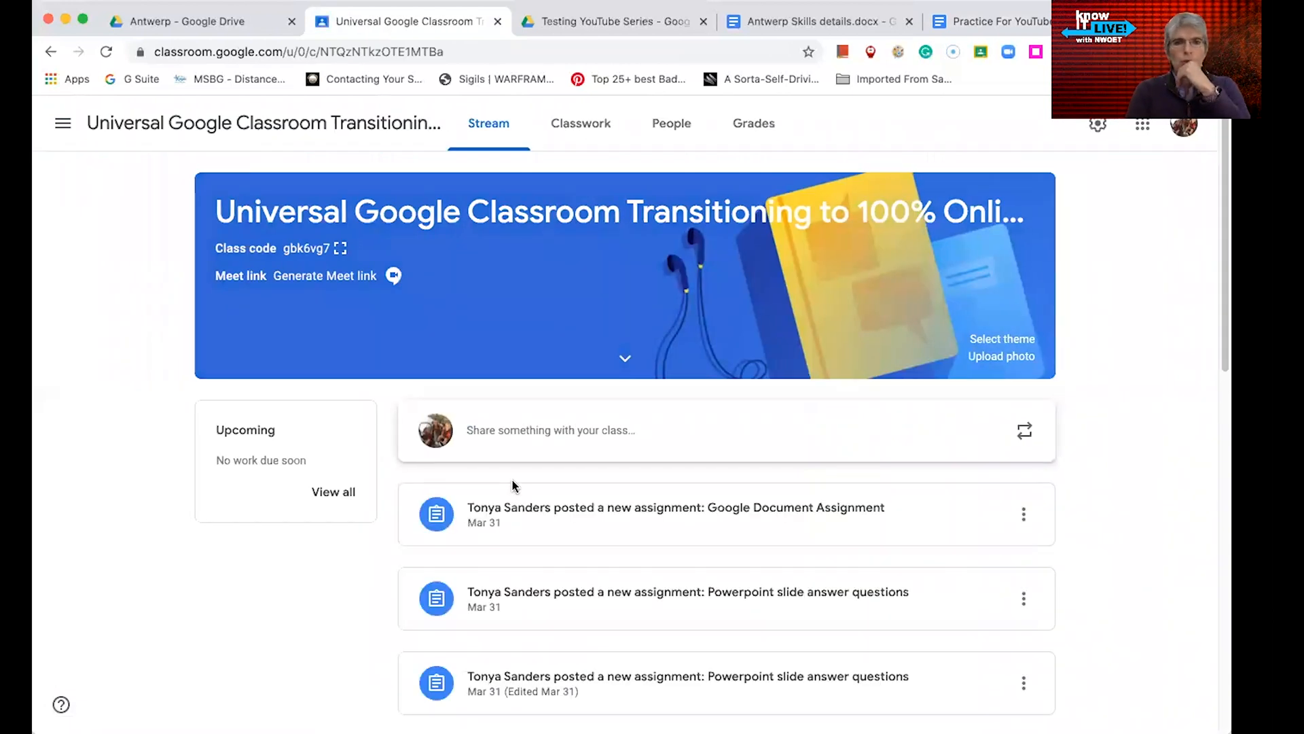
left_click(571, 120)
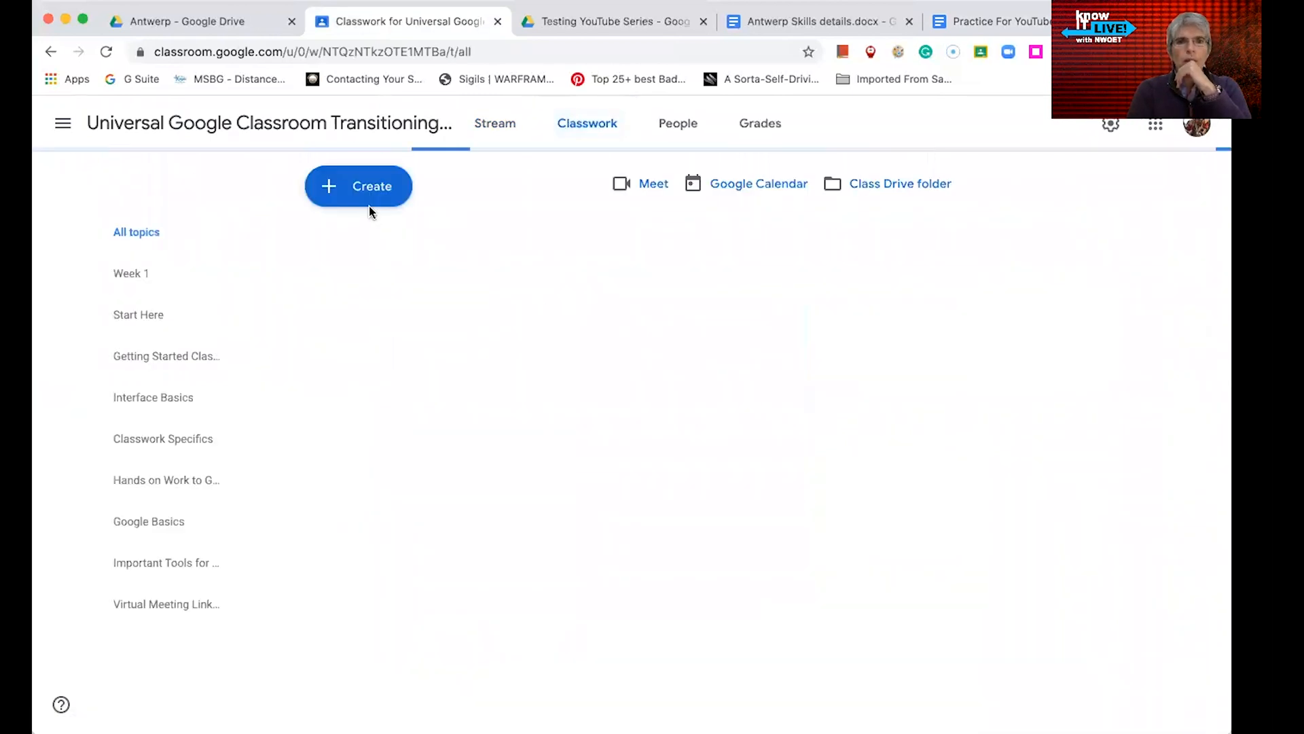
- Create a new class material and attach the Practice For YouTube Series document from Google Drive
left_click(372, 206)
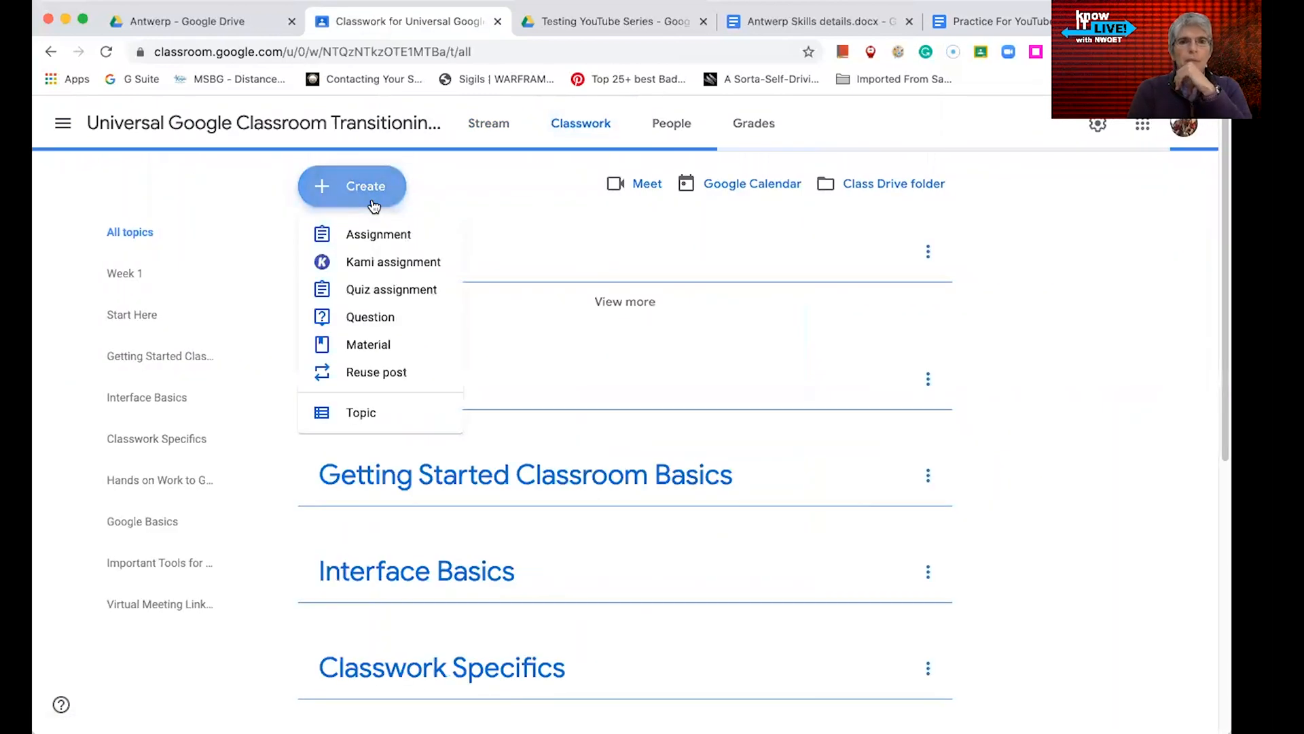
left_click(373, 346)
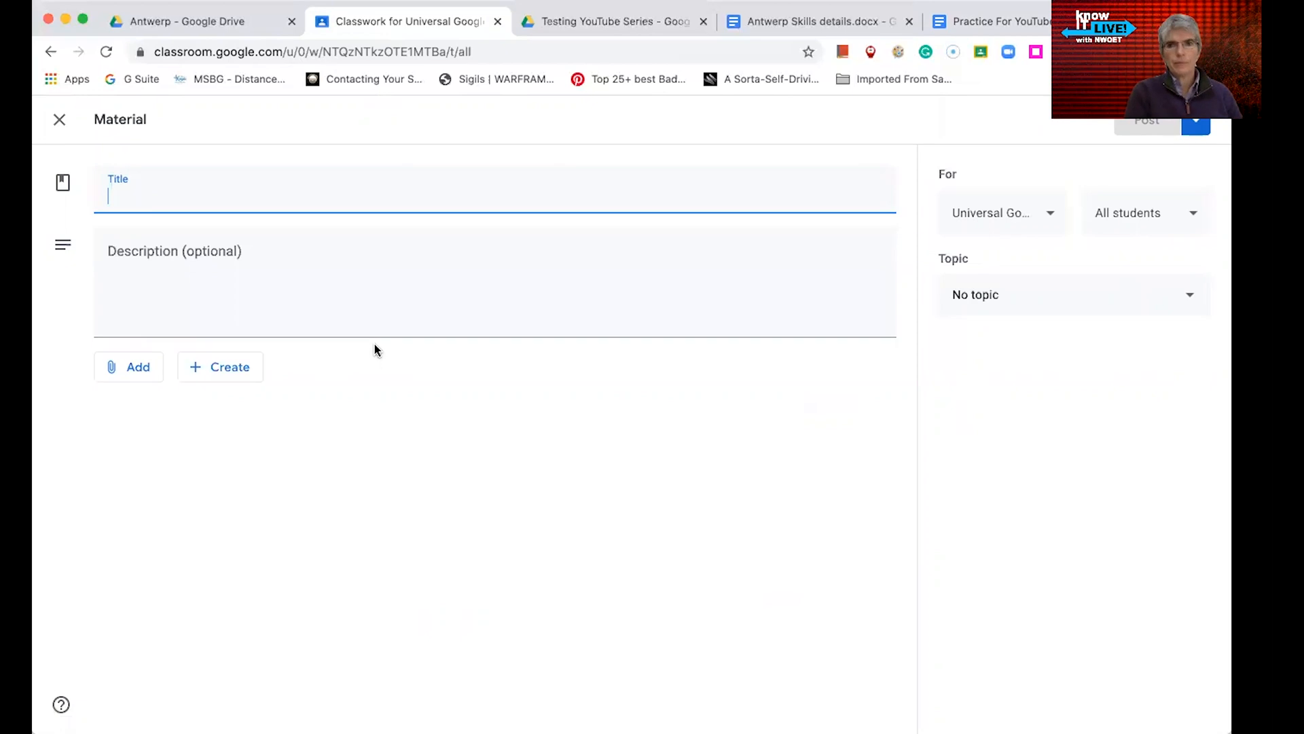
left_click(137, 371)
left_click(151, 410)
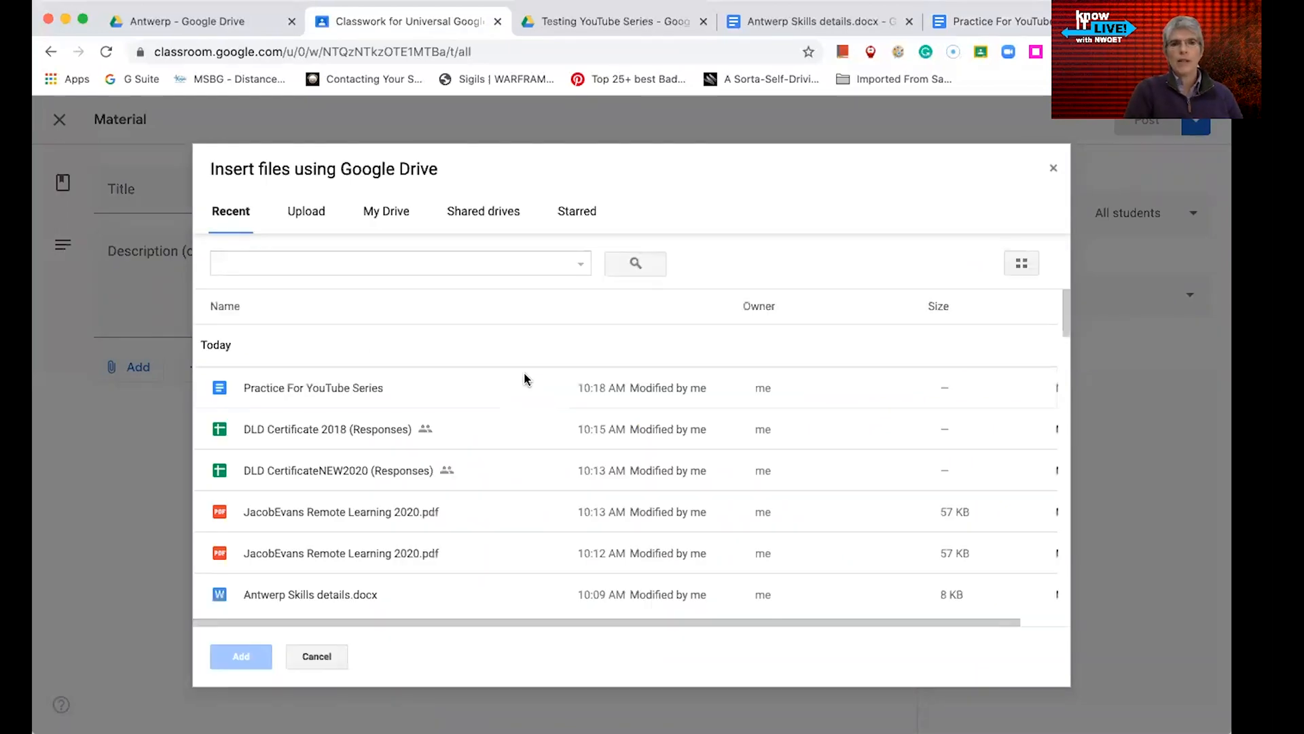
double_click(283, 399)
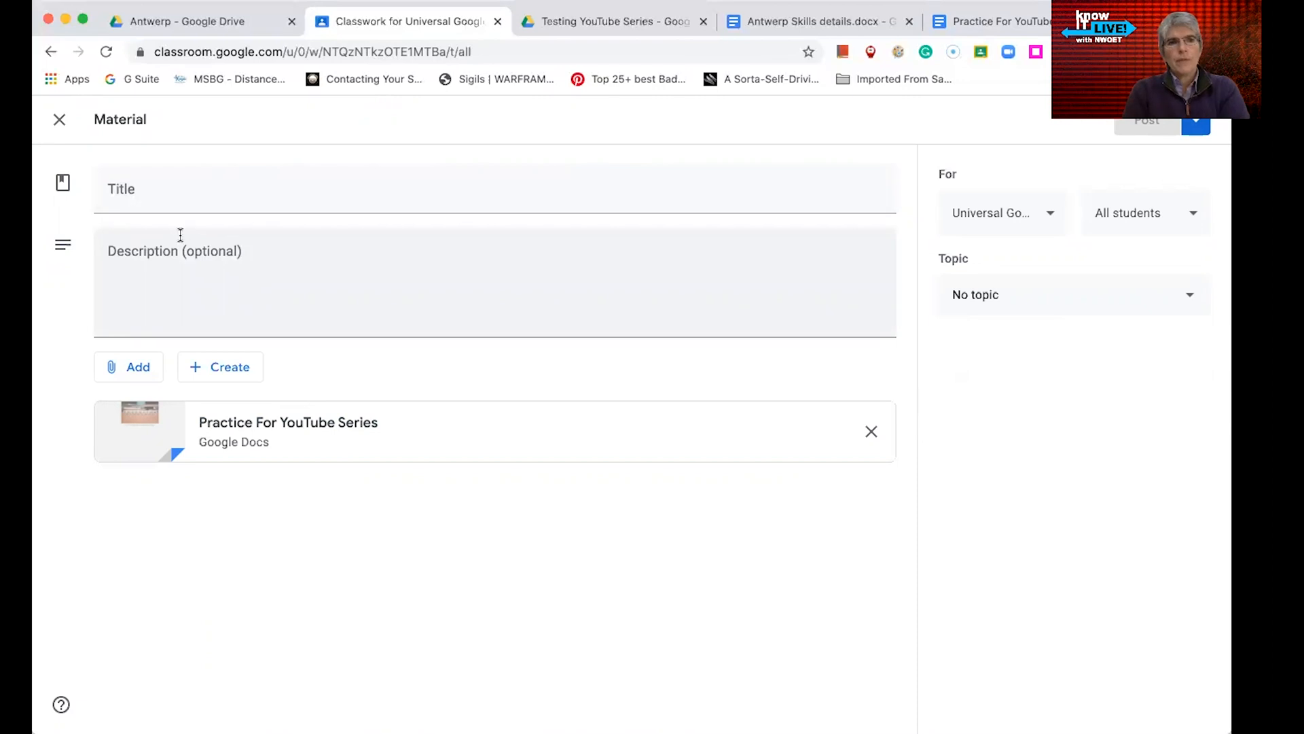
- Title the material "Practice doc" and assign it to the Week 1 topic
left_click(203, 211)
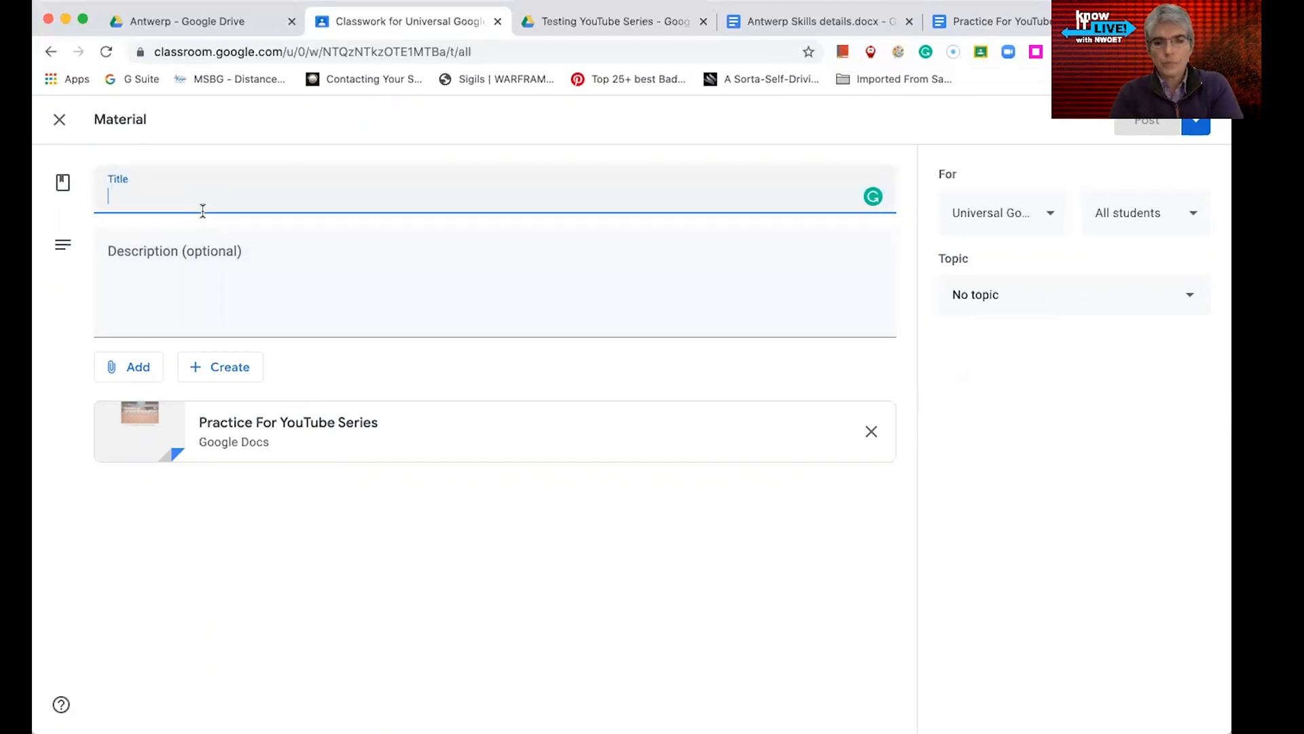
type("Prac")
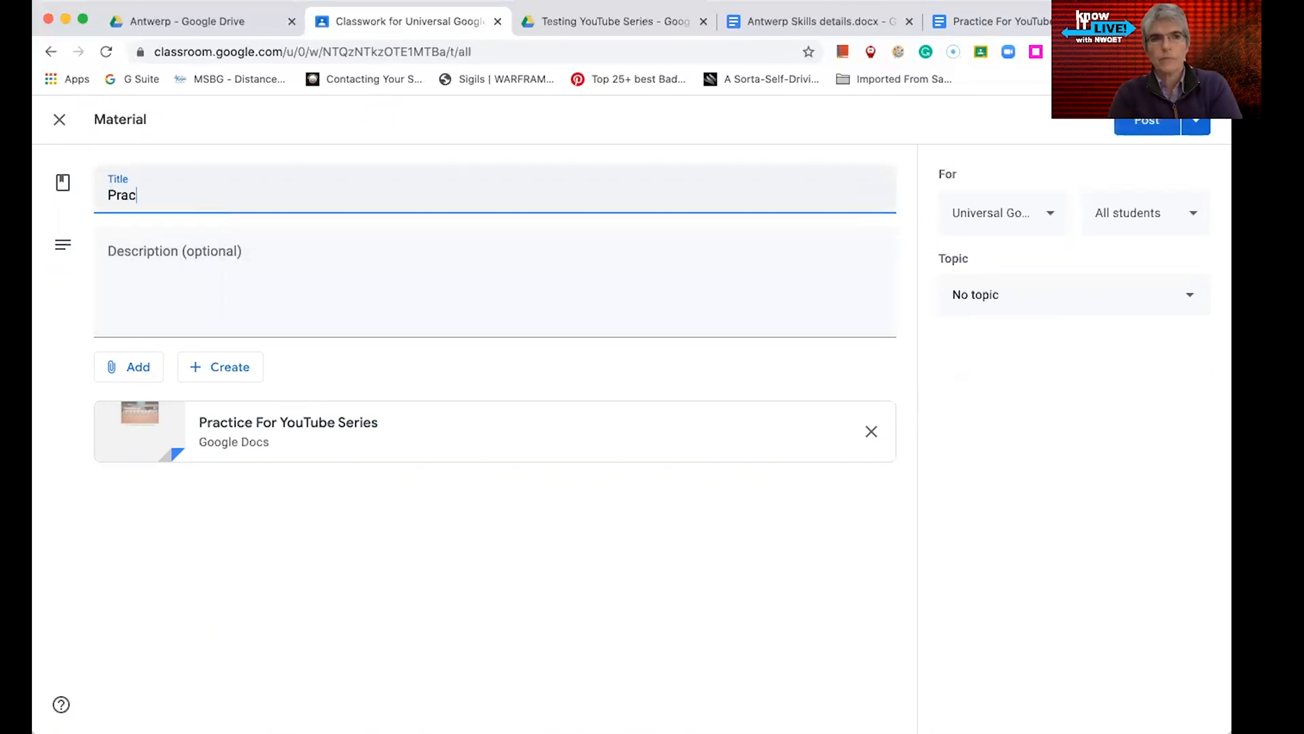
type("tice doc")
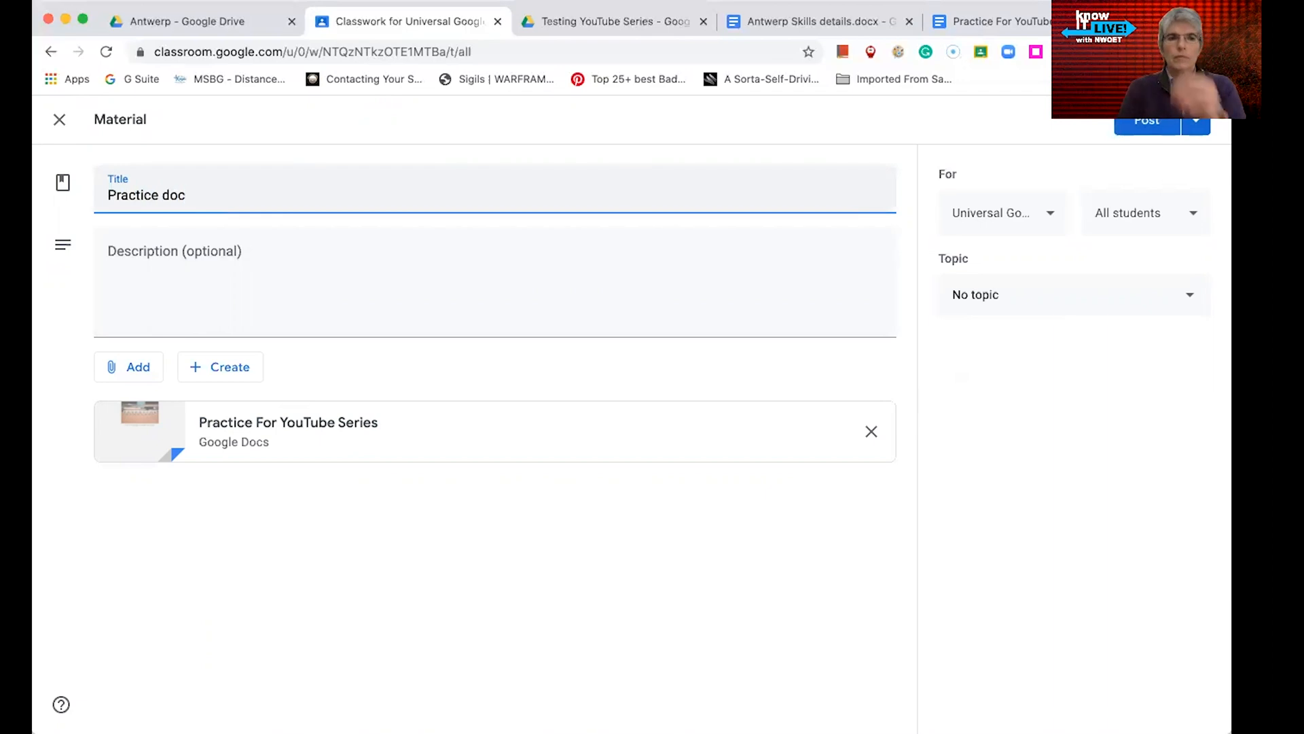
left_click(291, 277)
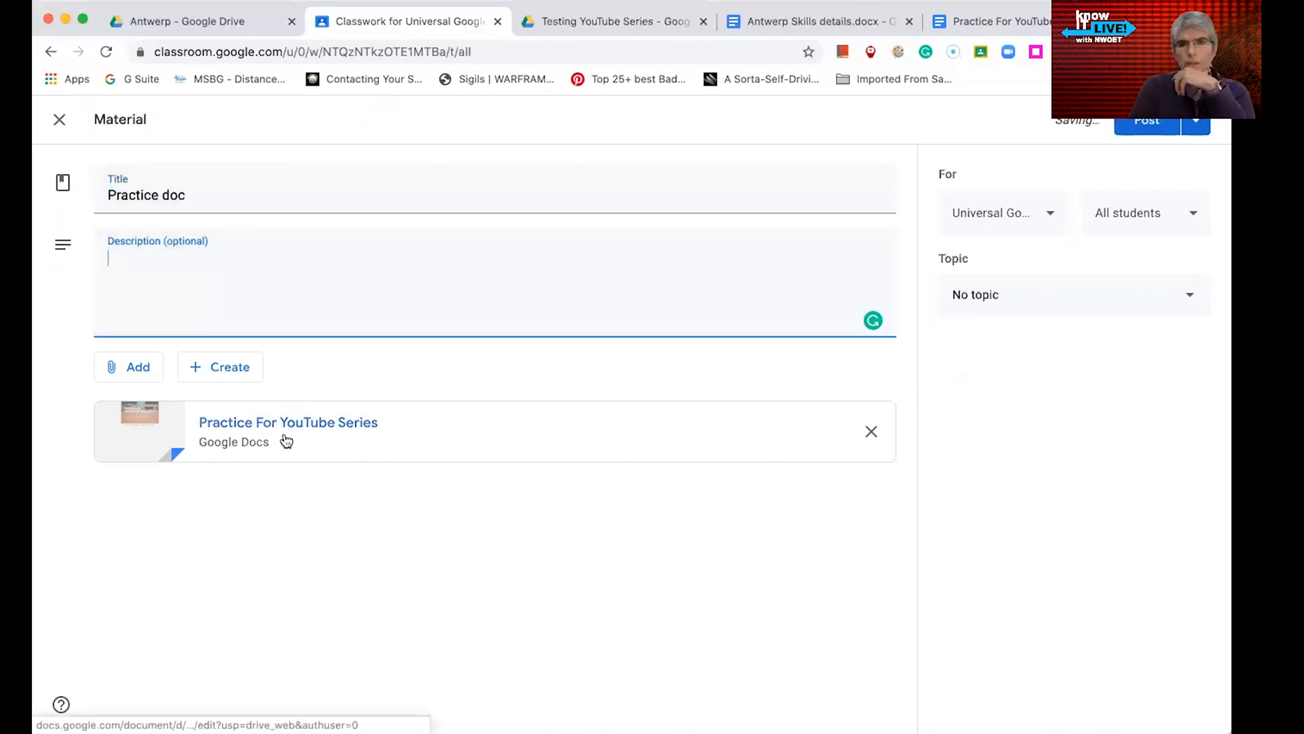
left_click(994, 313)
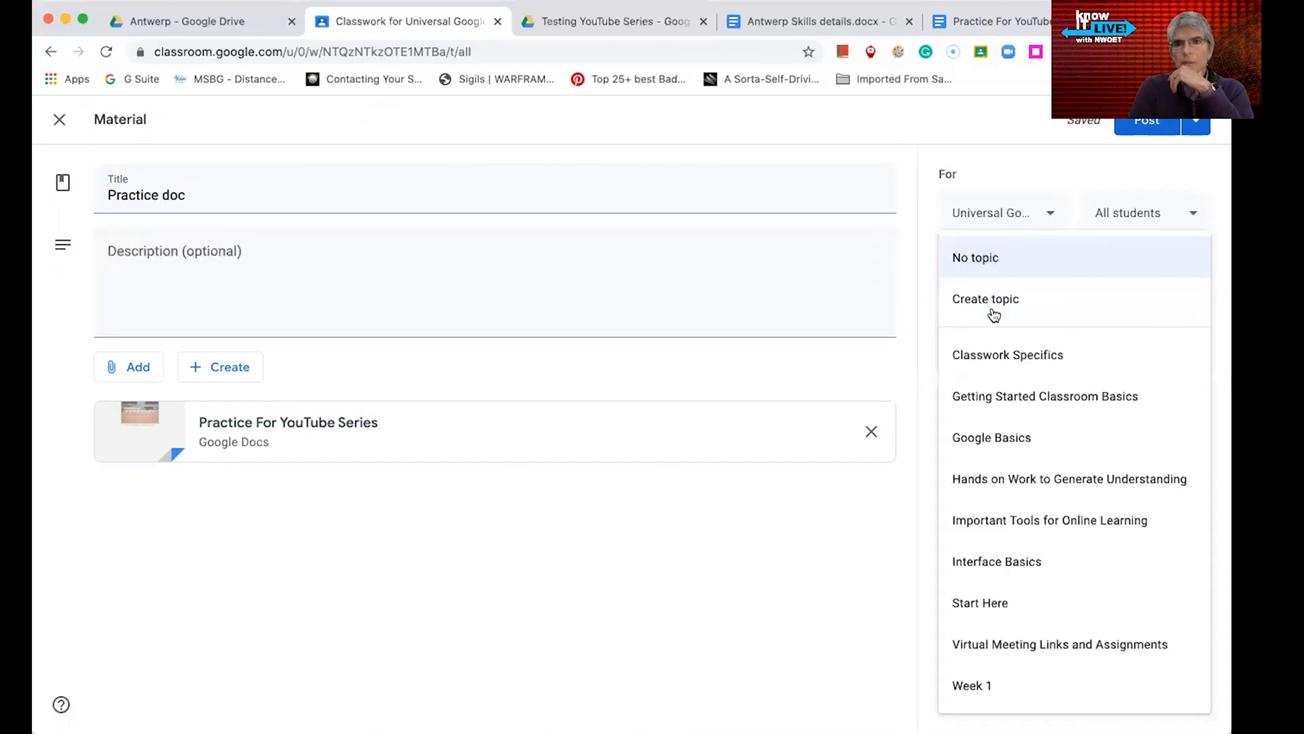
left_click(973, 686)
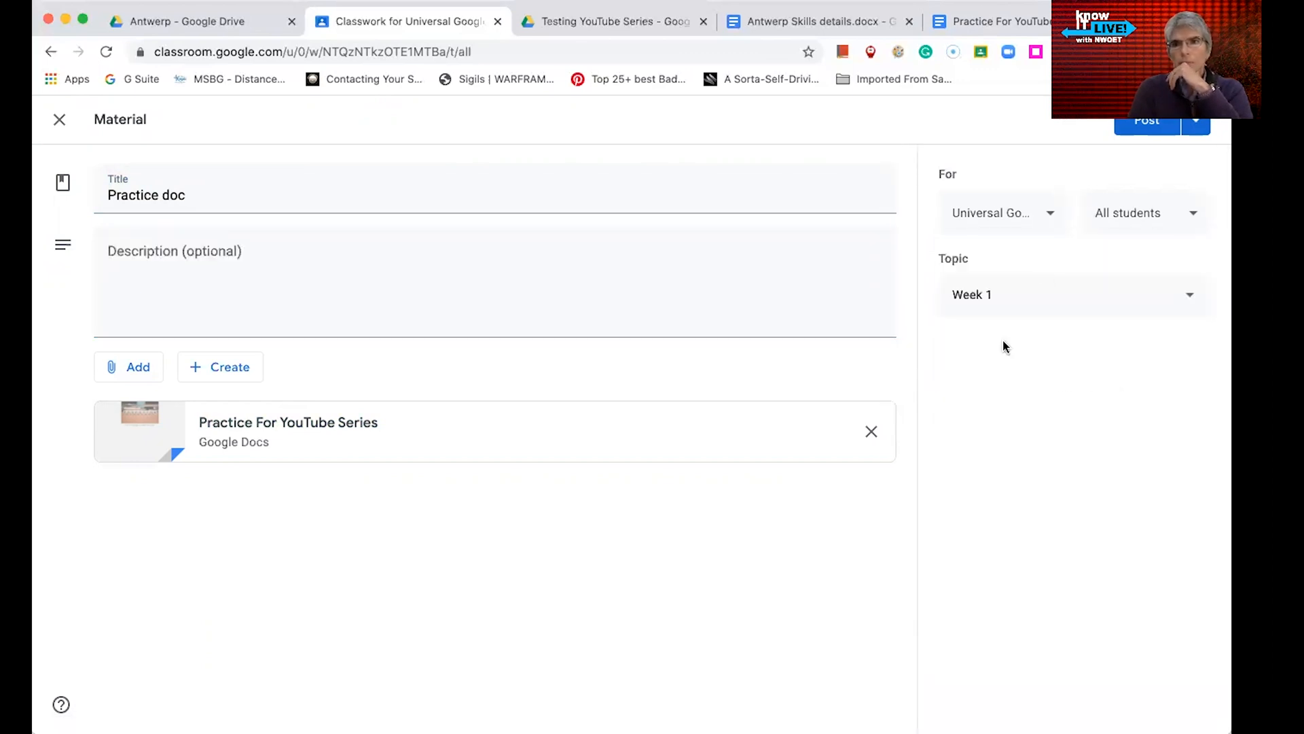
- Check the list of recipients and post the material to all students
left_click(1180, 226)
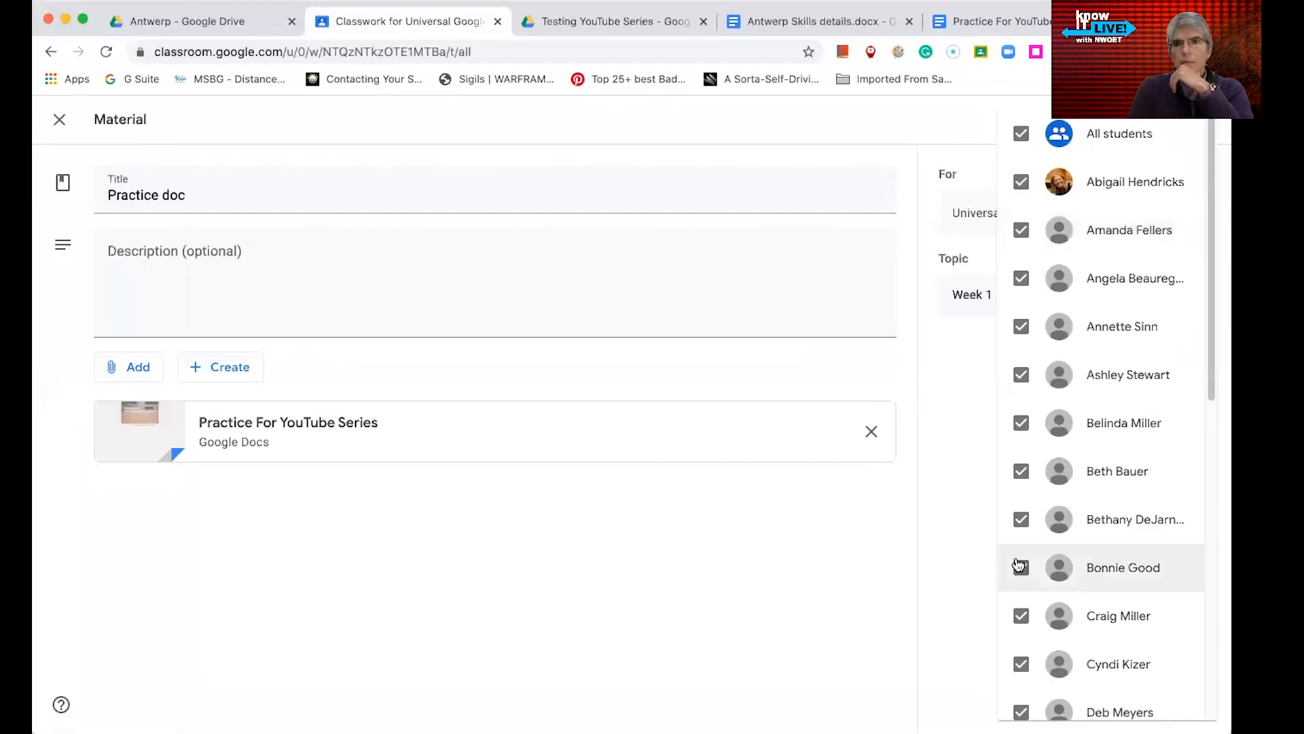
left_click(949, 360)
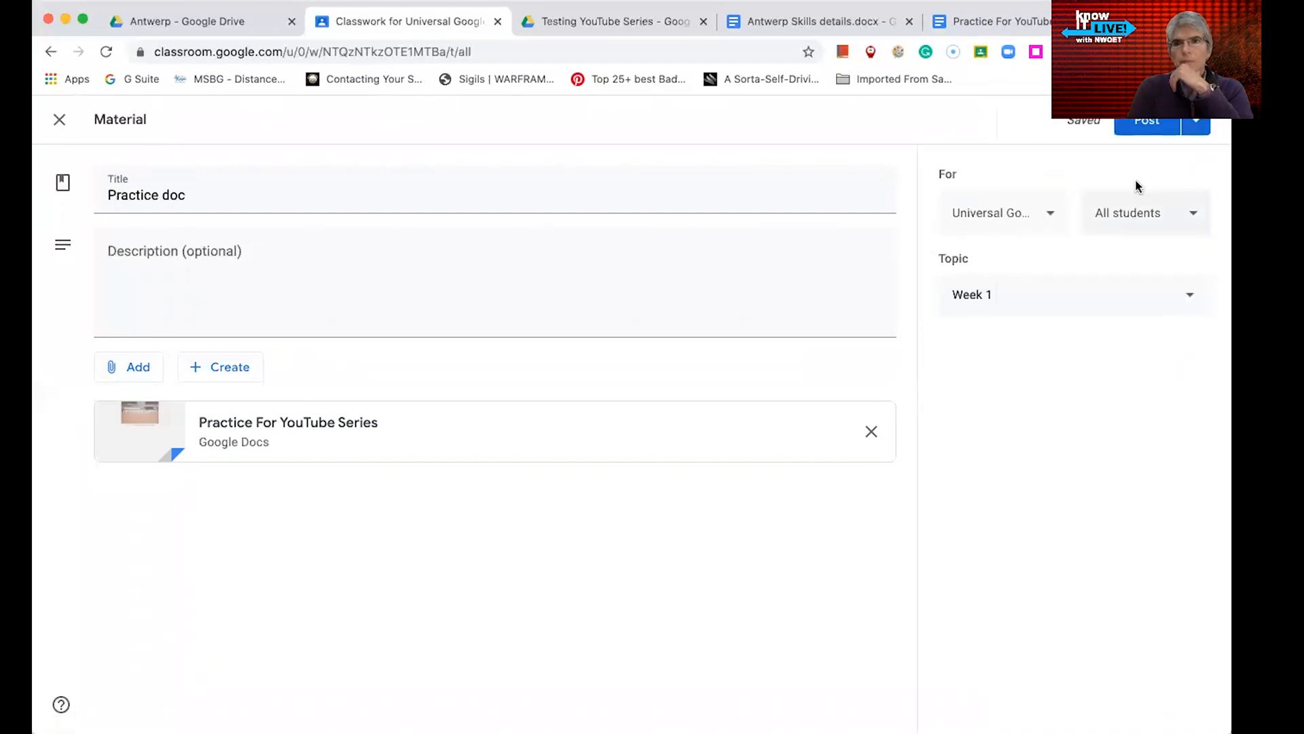
left_click(1147, 127)
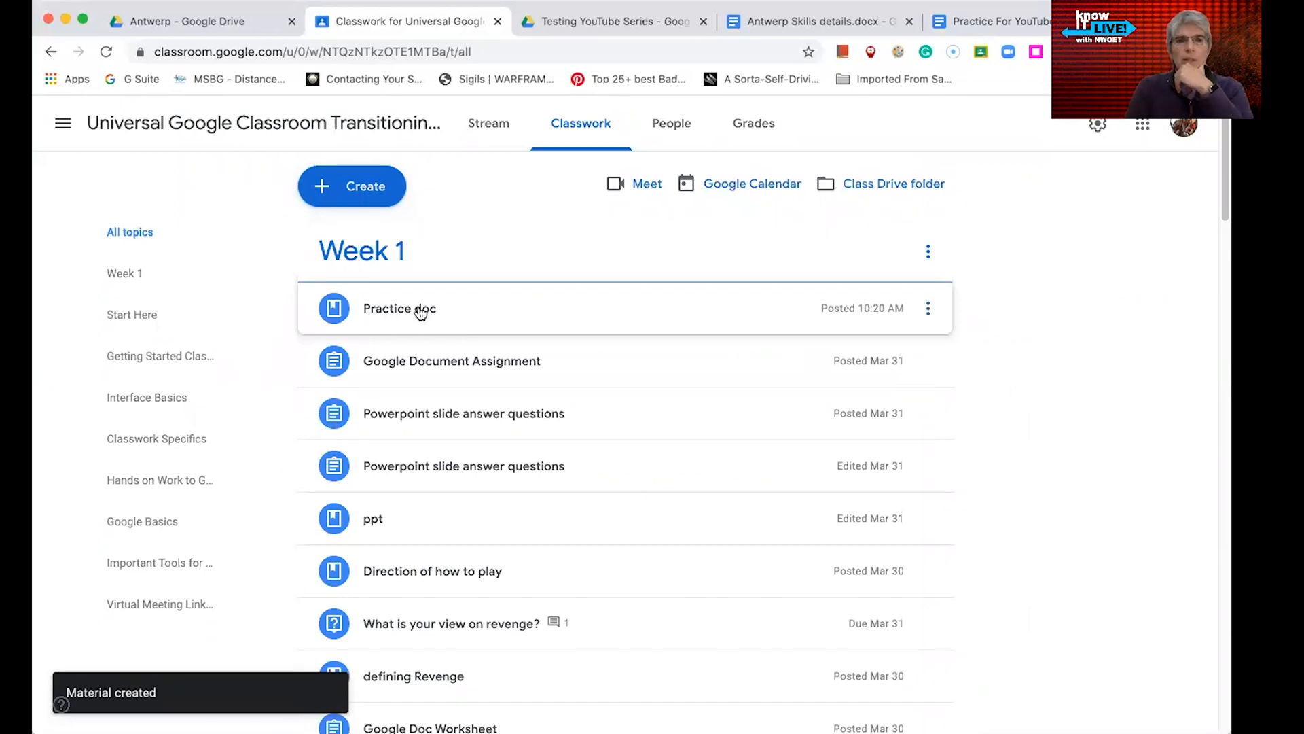
- Create a new assignment with the Practice For YouTube Series document from Google Drive attached, making a copy for each student
left_click(368, 198)
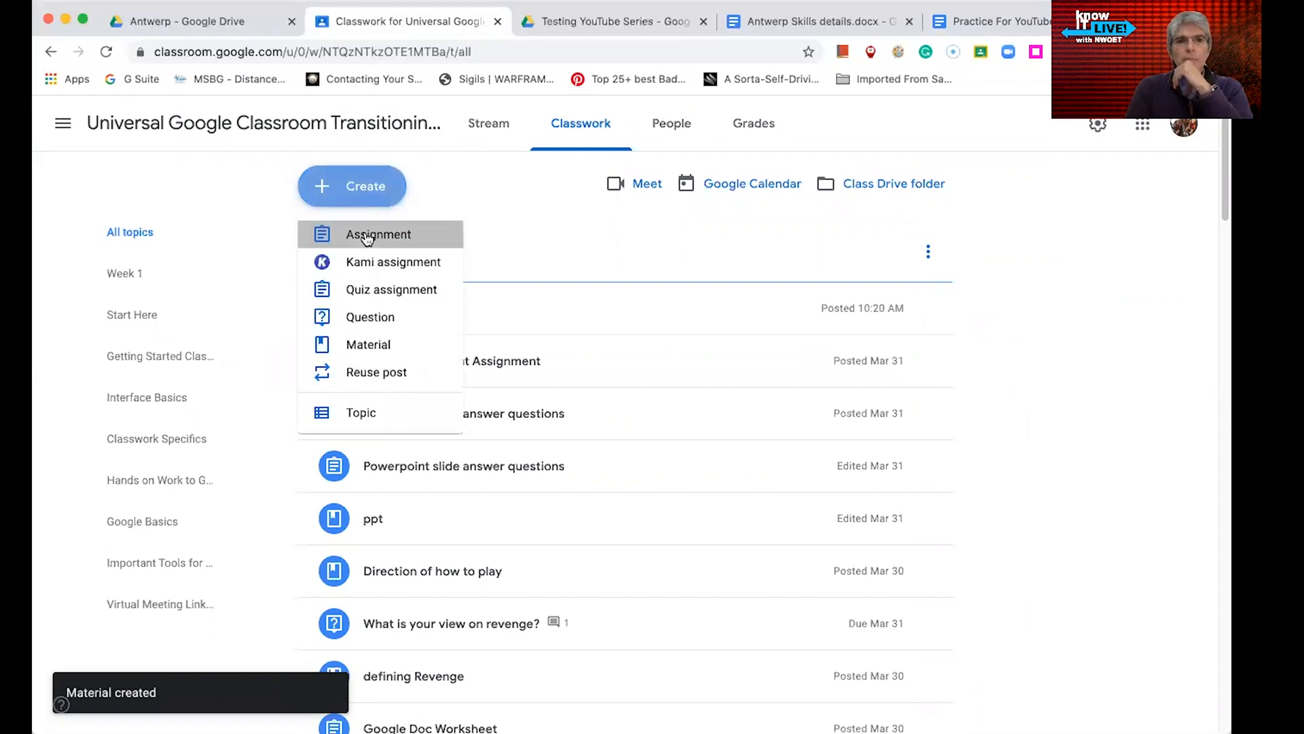
left_click(366, 231)
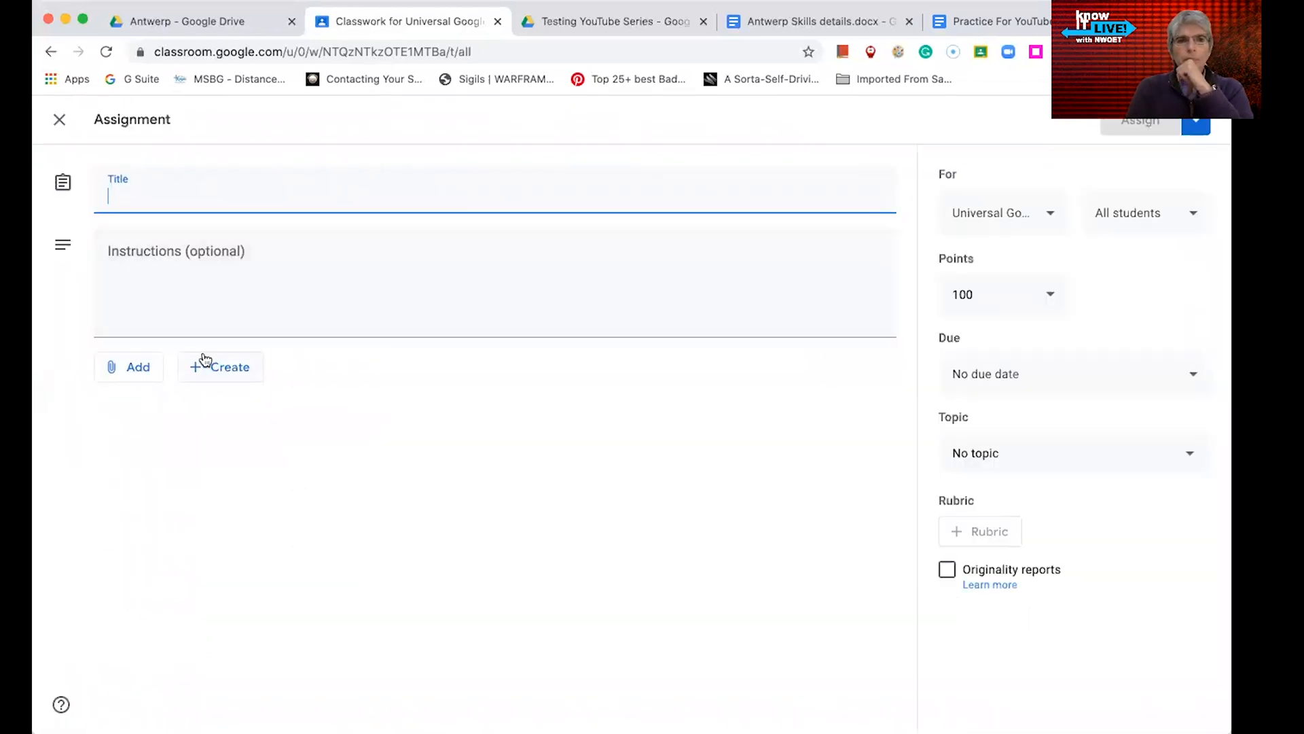
left_click(134, 367)
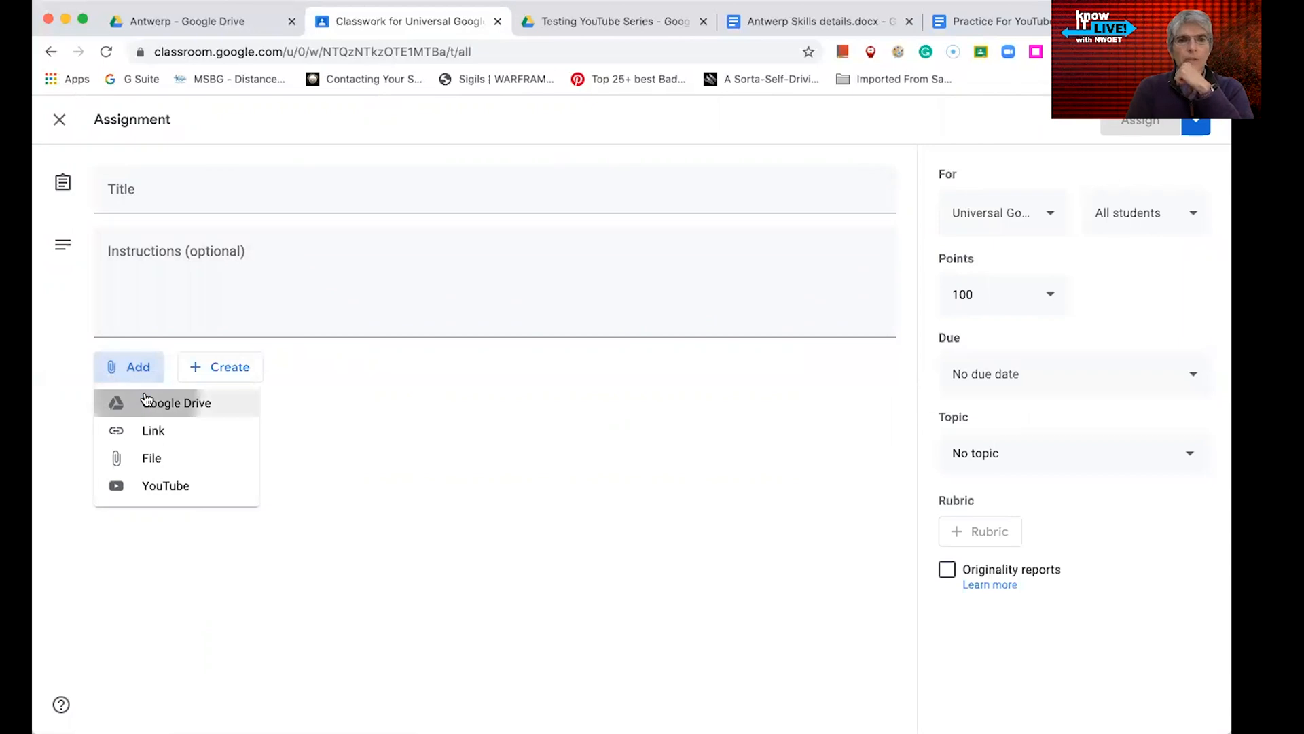
left_click(146, 401)
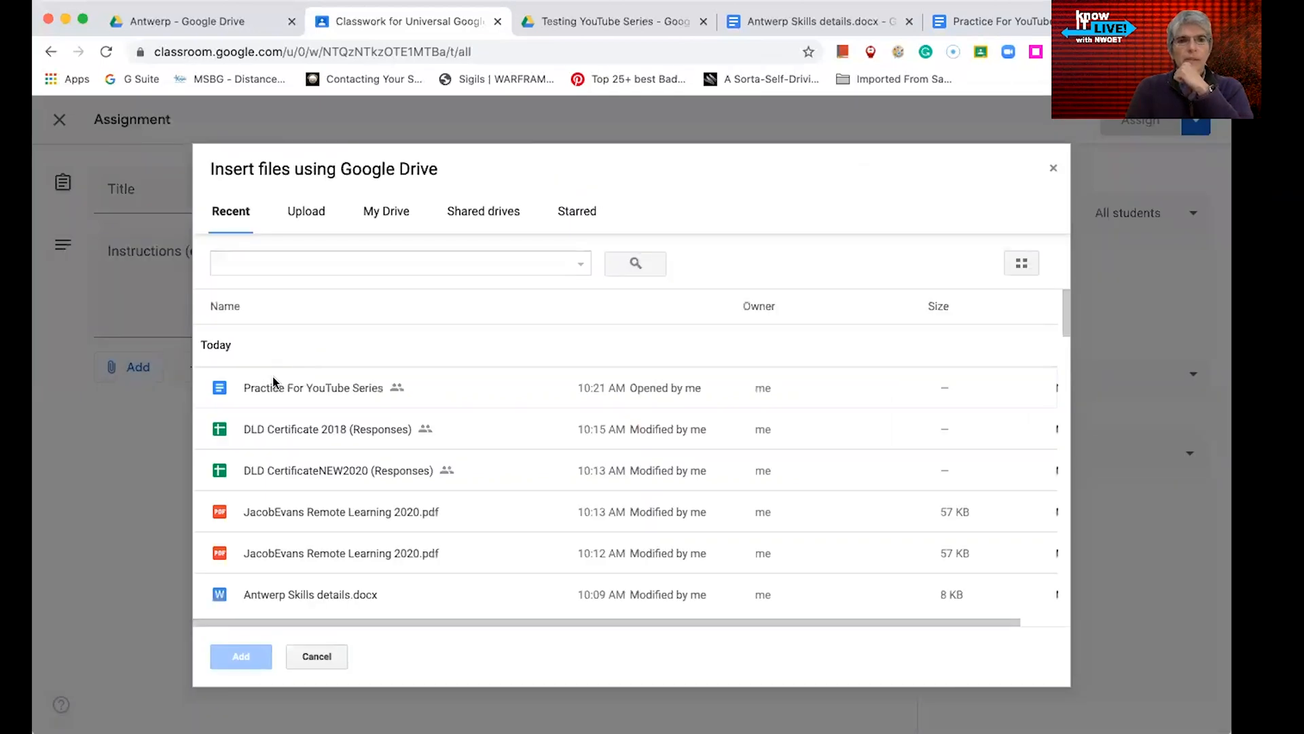
double_click(271, 381)
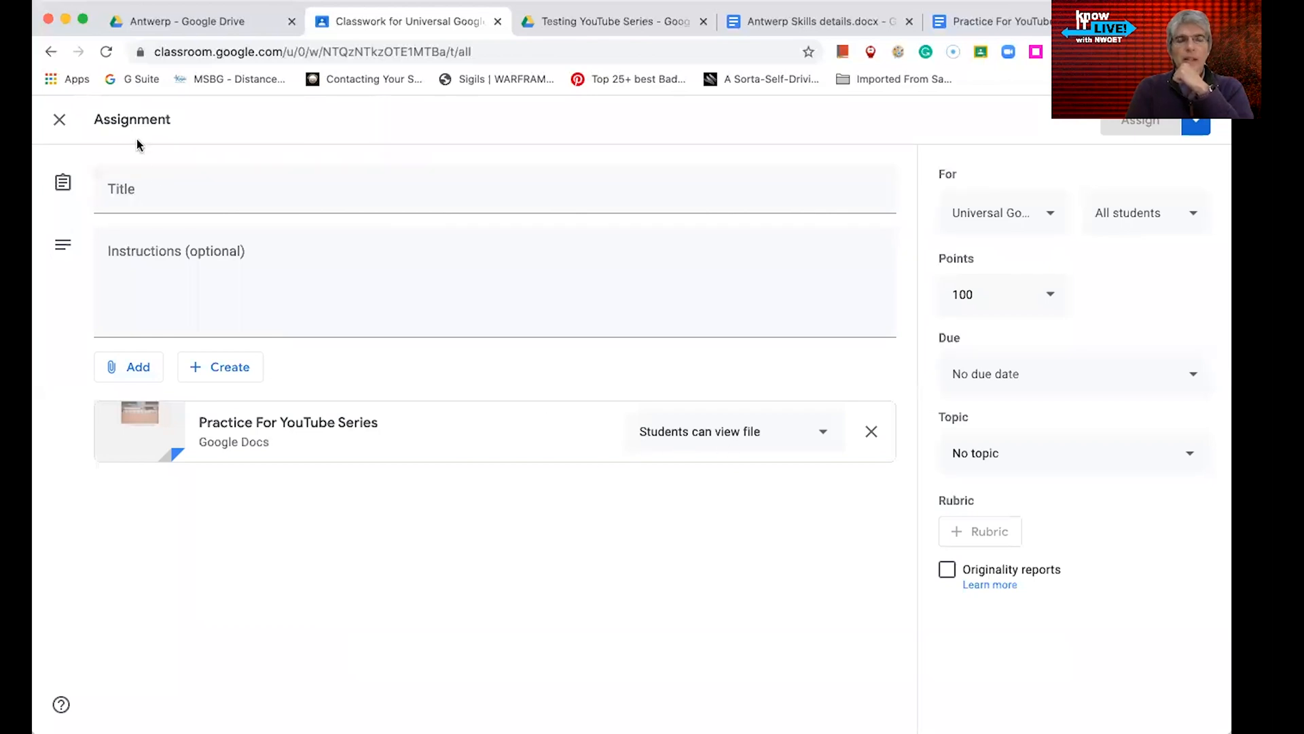
left_click(823, 440)
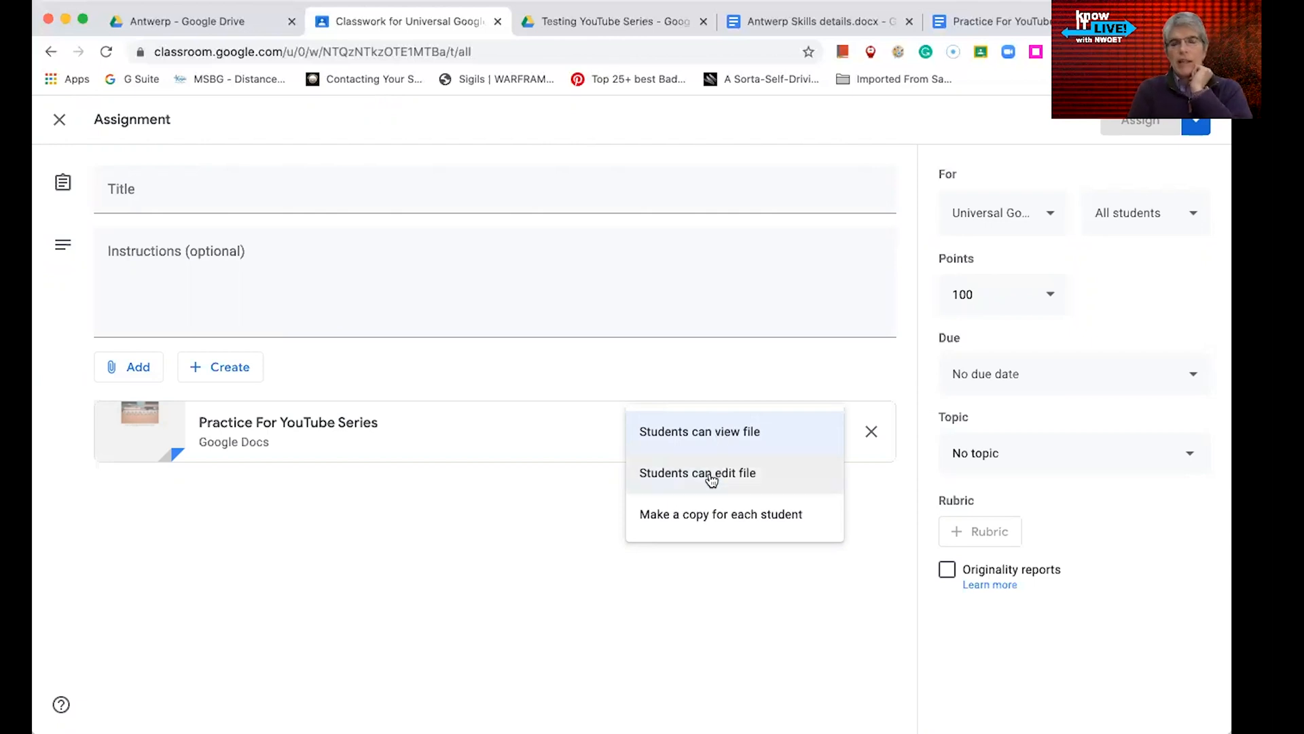
left_click(711, 516)
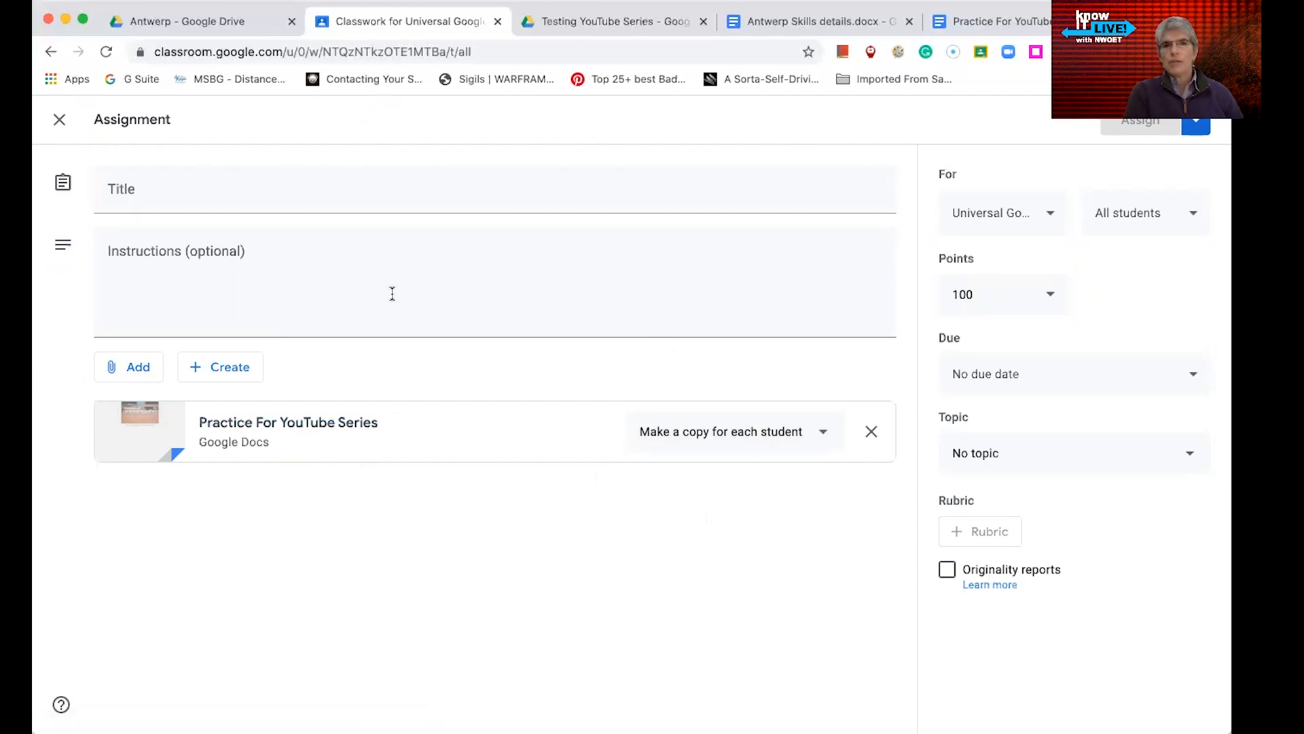
- Title the assignment "Assignment" and place it under the Week 1 topic
left_click(379, 207)
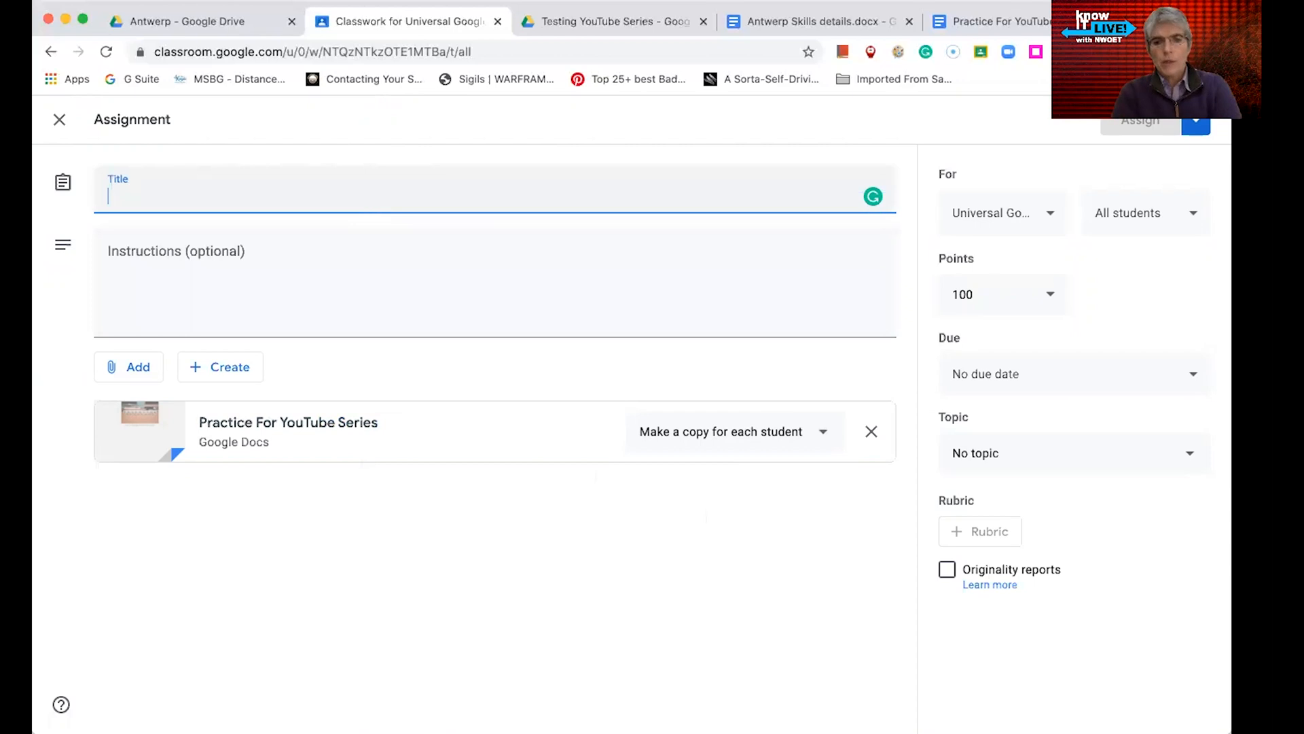
type("Assignment")
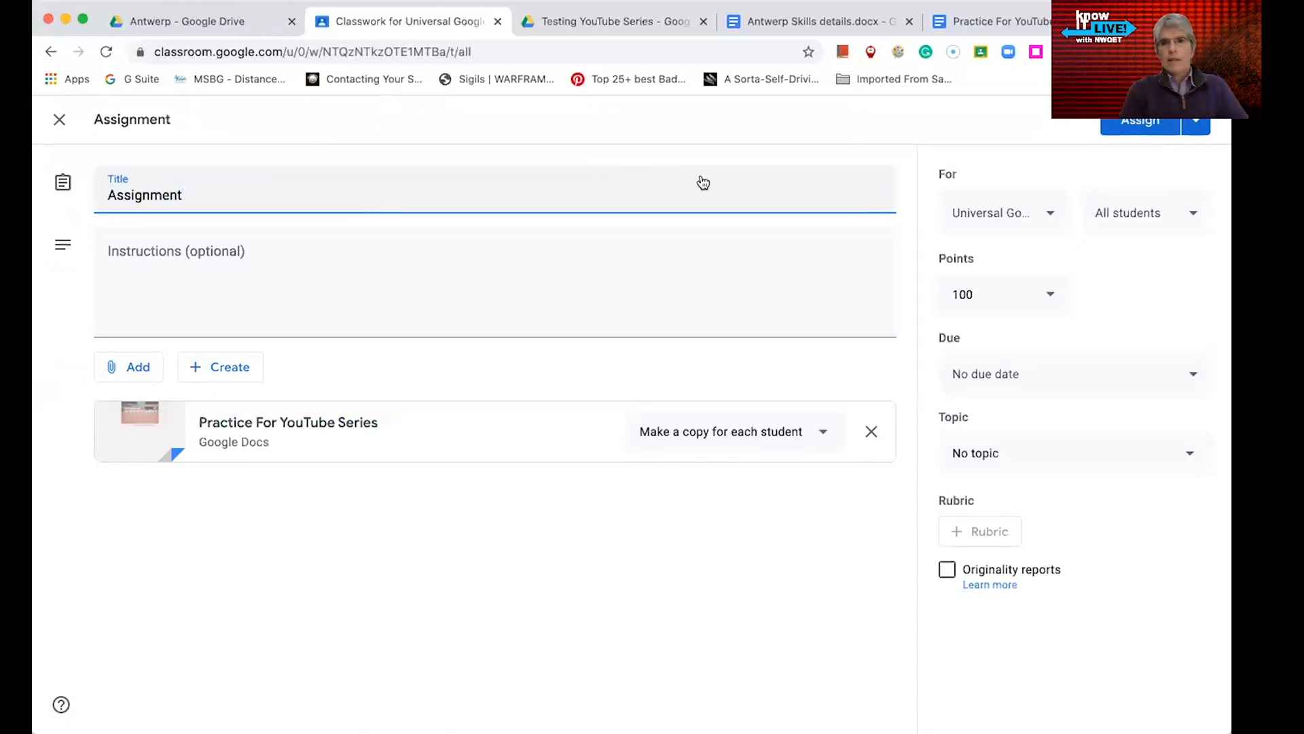
left_click(976, 453)
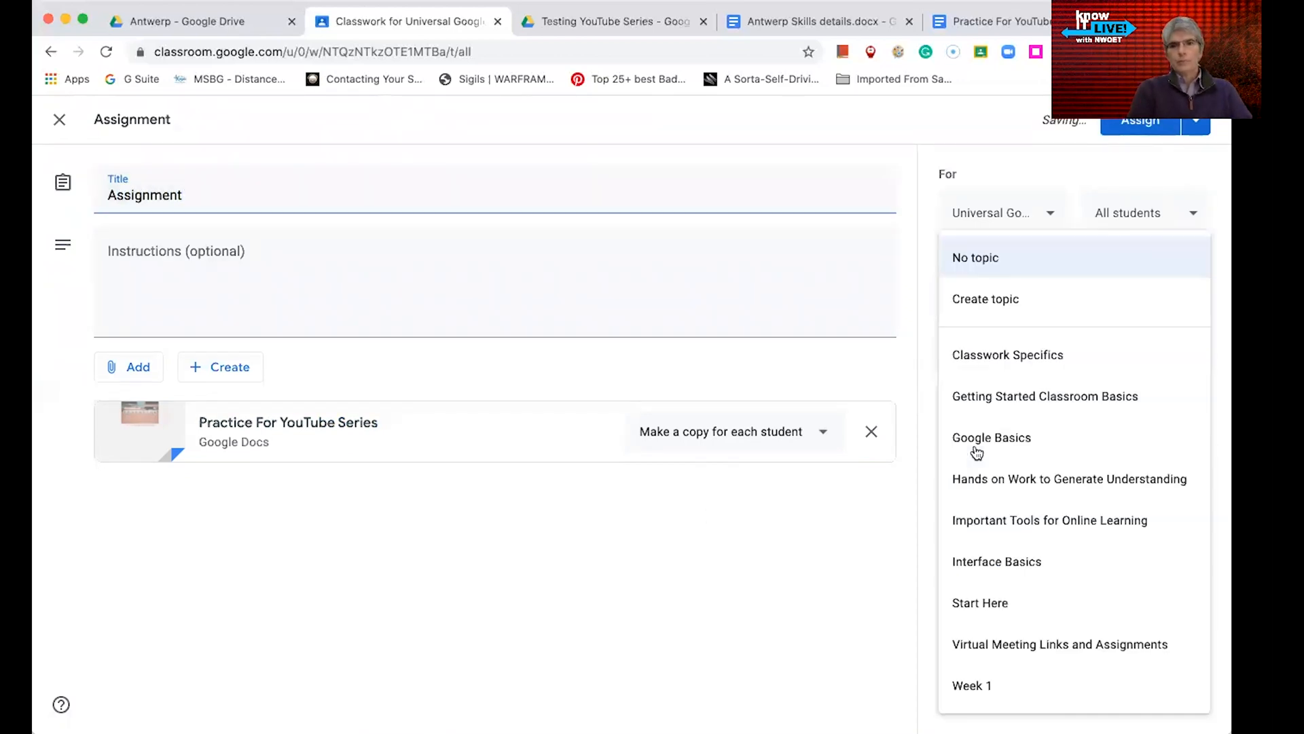
left_click(995, 679)
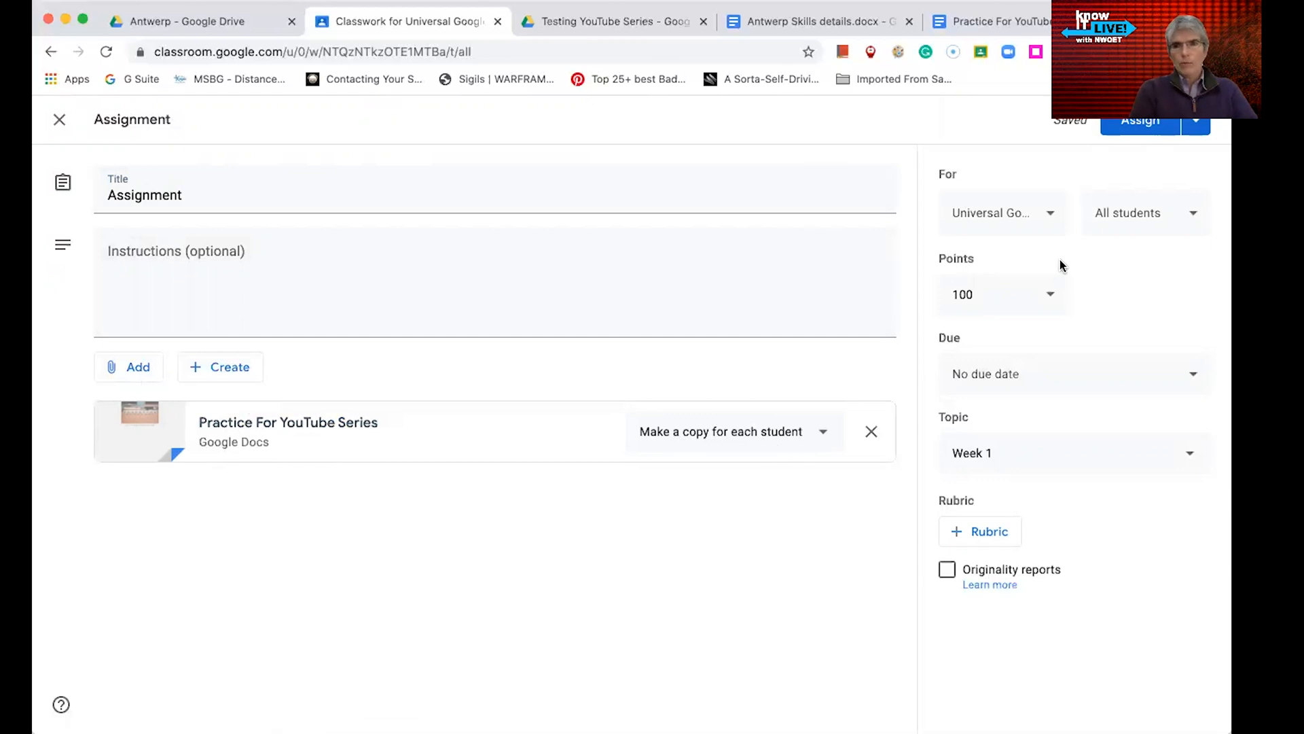
- Assign the work to all students and open the posted entry under Week 1
left_click(1137, 132)
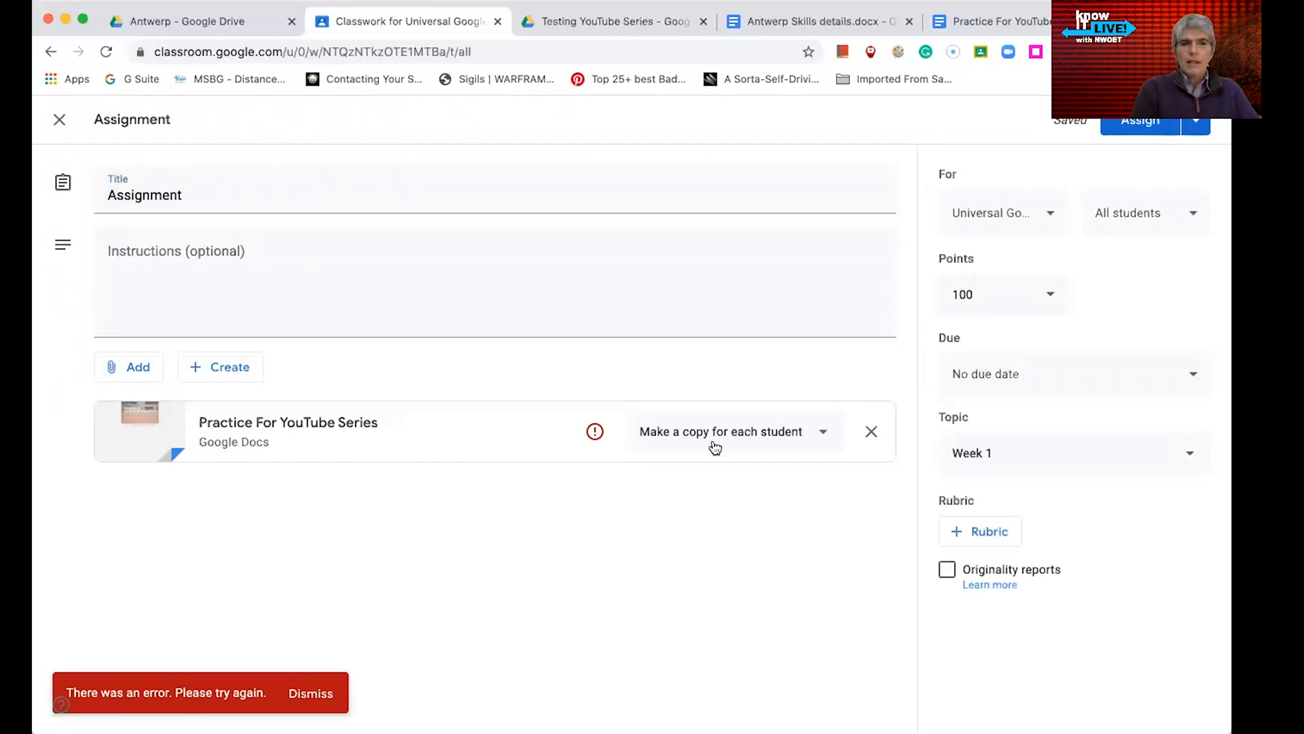
left_click(314, 701)
left_click(1132, 131)
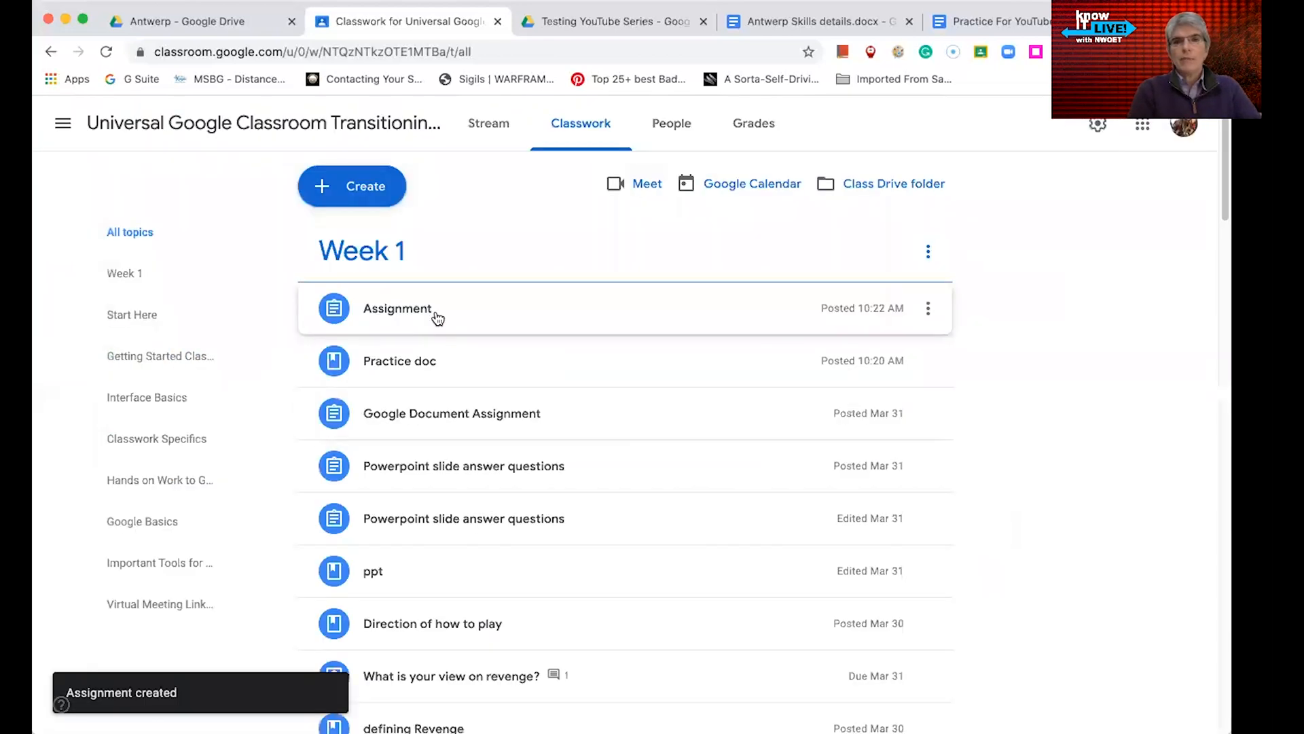
scroll(459, 437, "down", 3)
scroll(458, 435, "up", 3)
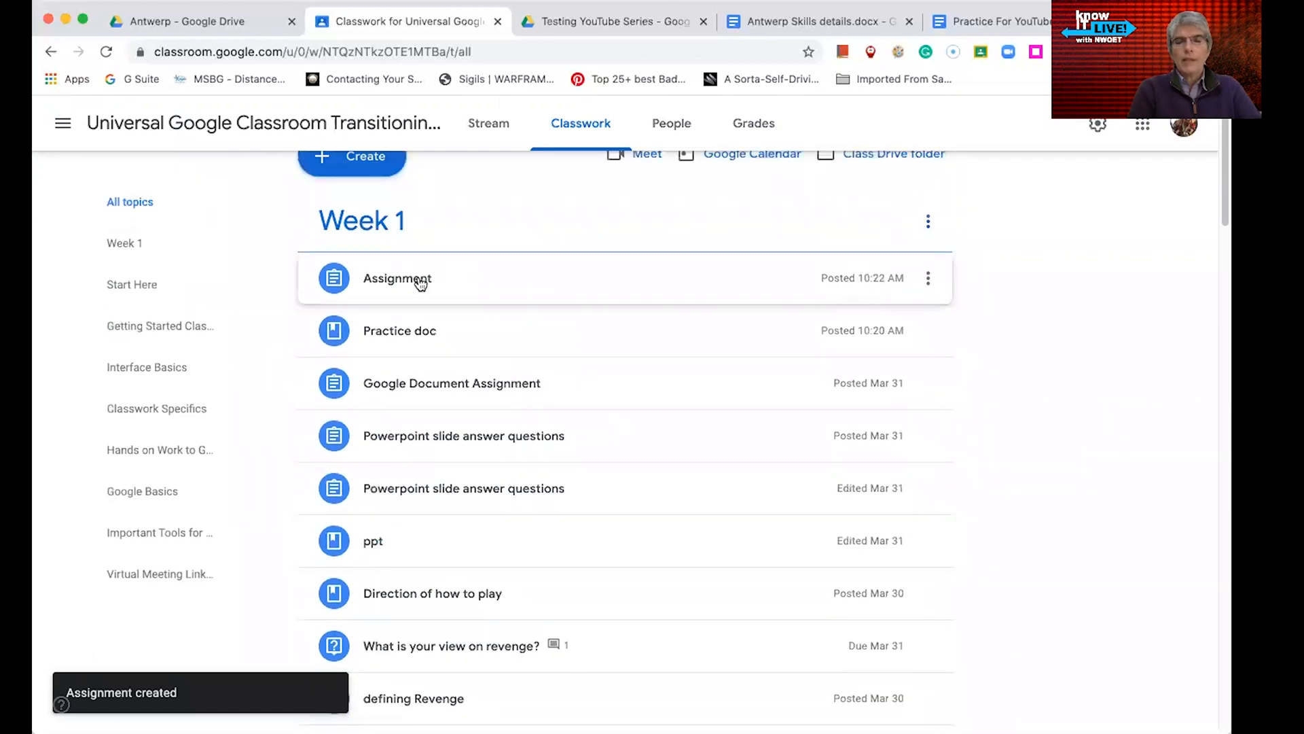
left_click(417, 280)
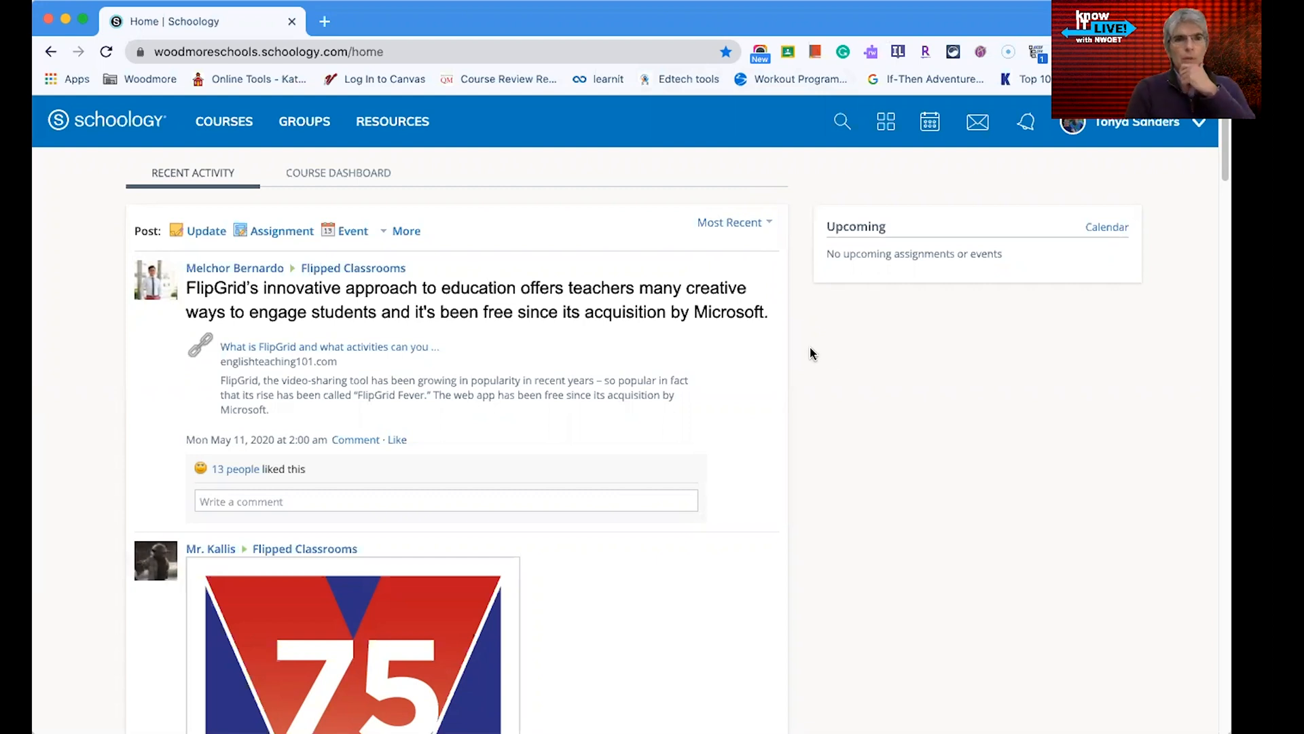
- In Schoology, go to the resource apps and open the Google Drive Resource App
left_click(392, 129)
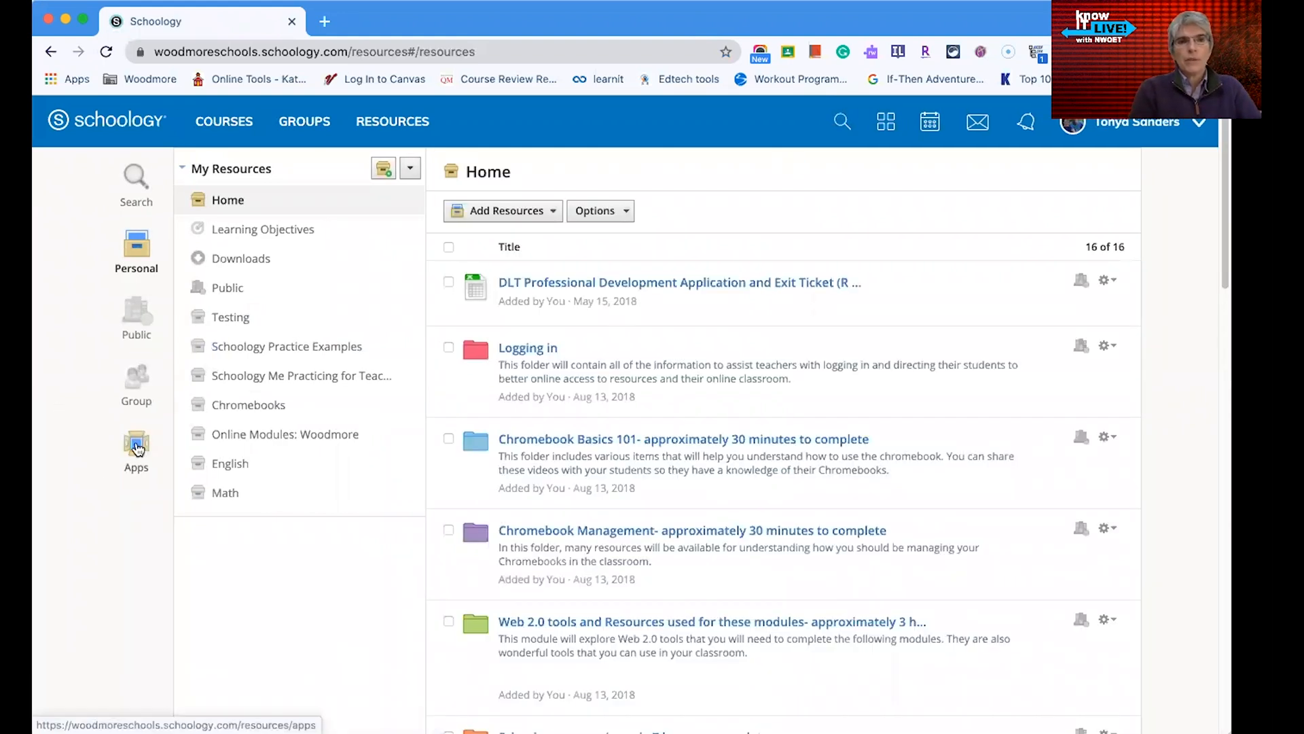
left_click(136, 457)
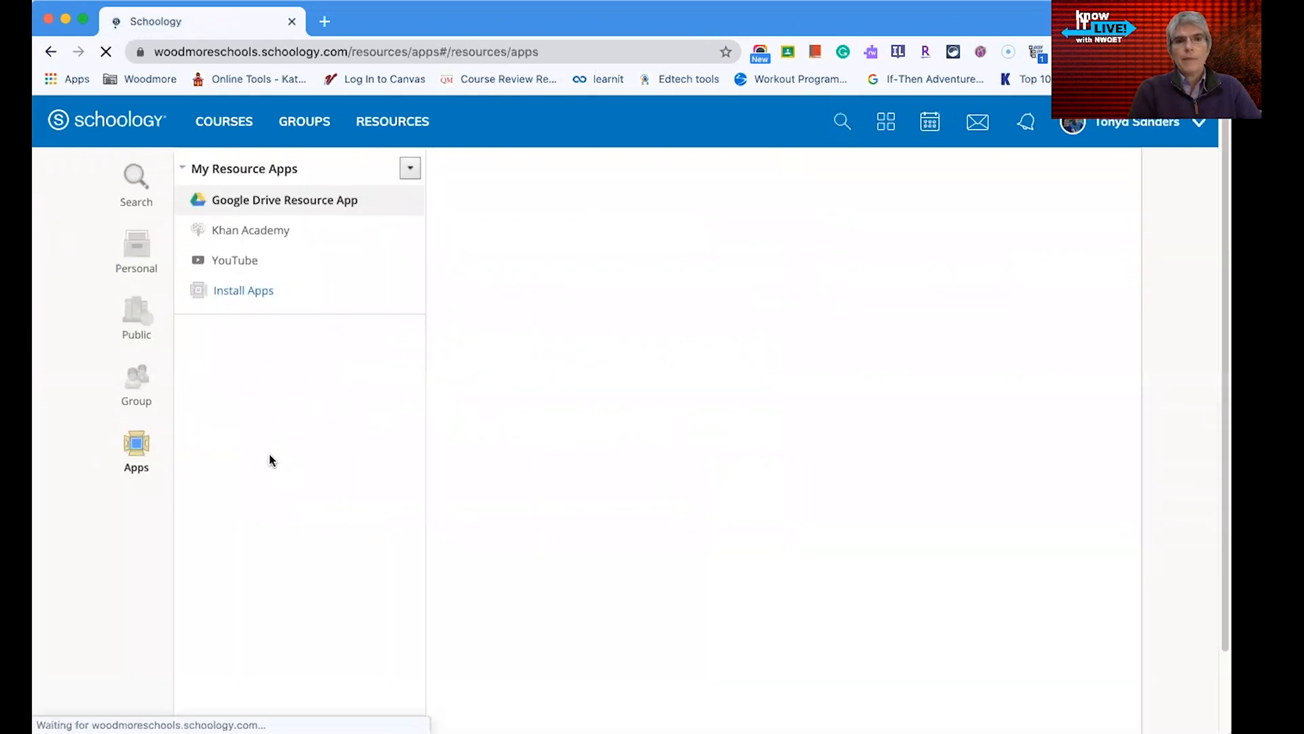
left_click(226, 203)
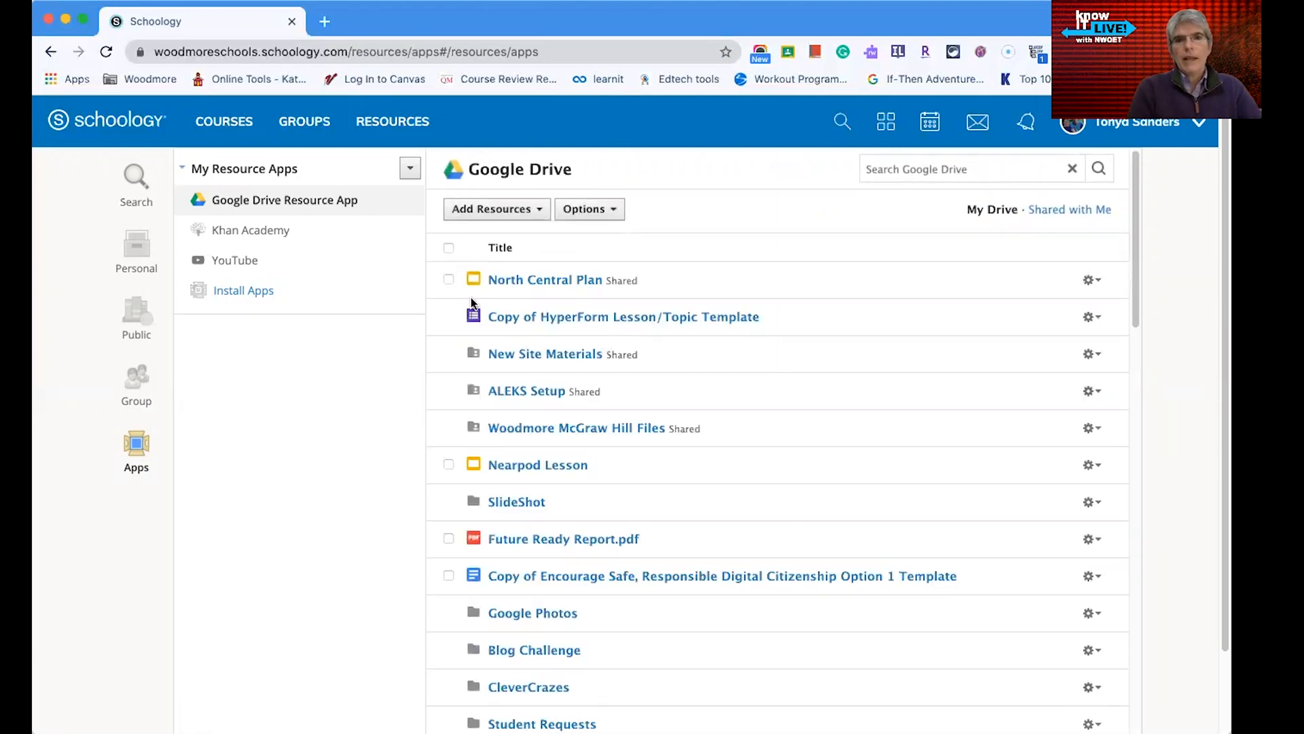
- Select the North Central Plan file, view its import options, and reload the Google Drive Resource App
left_click(446, 279)
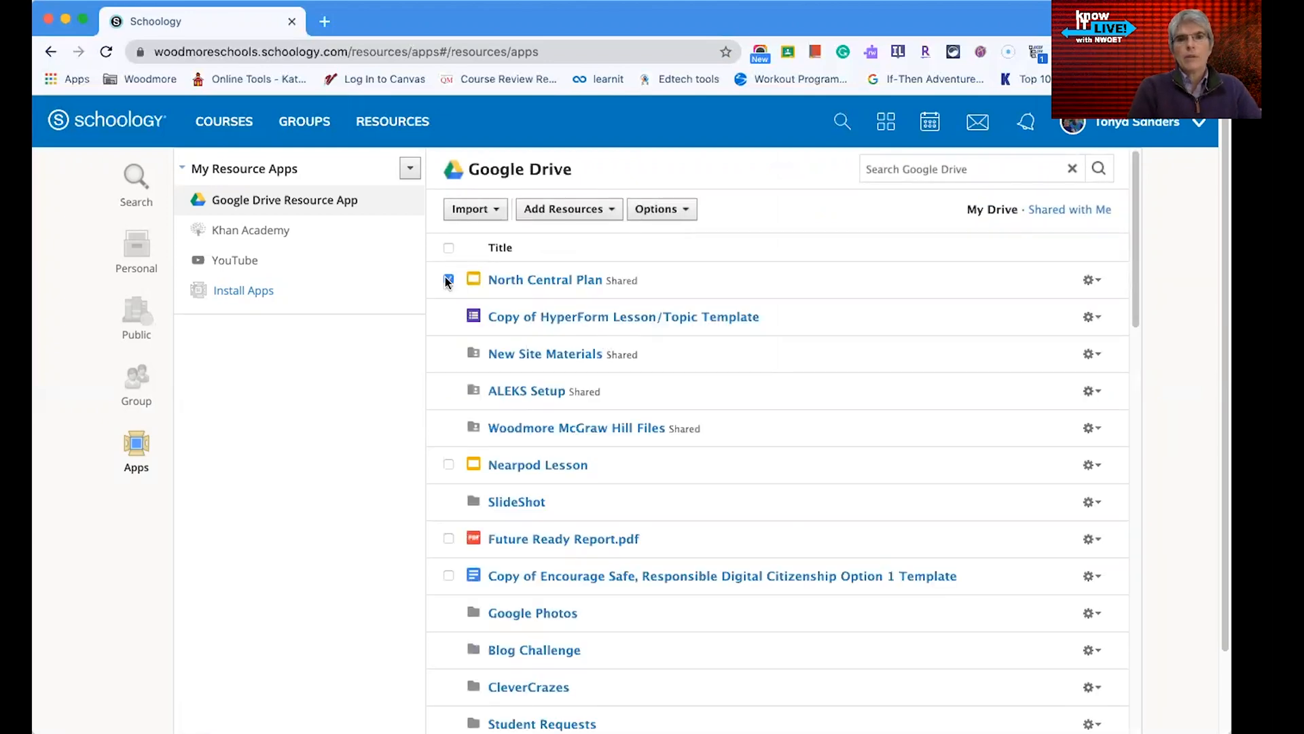
left_click(497, 213)
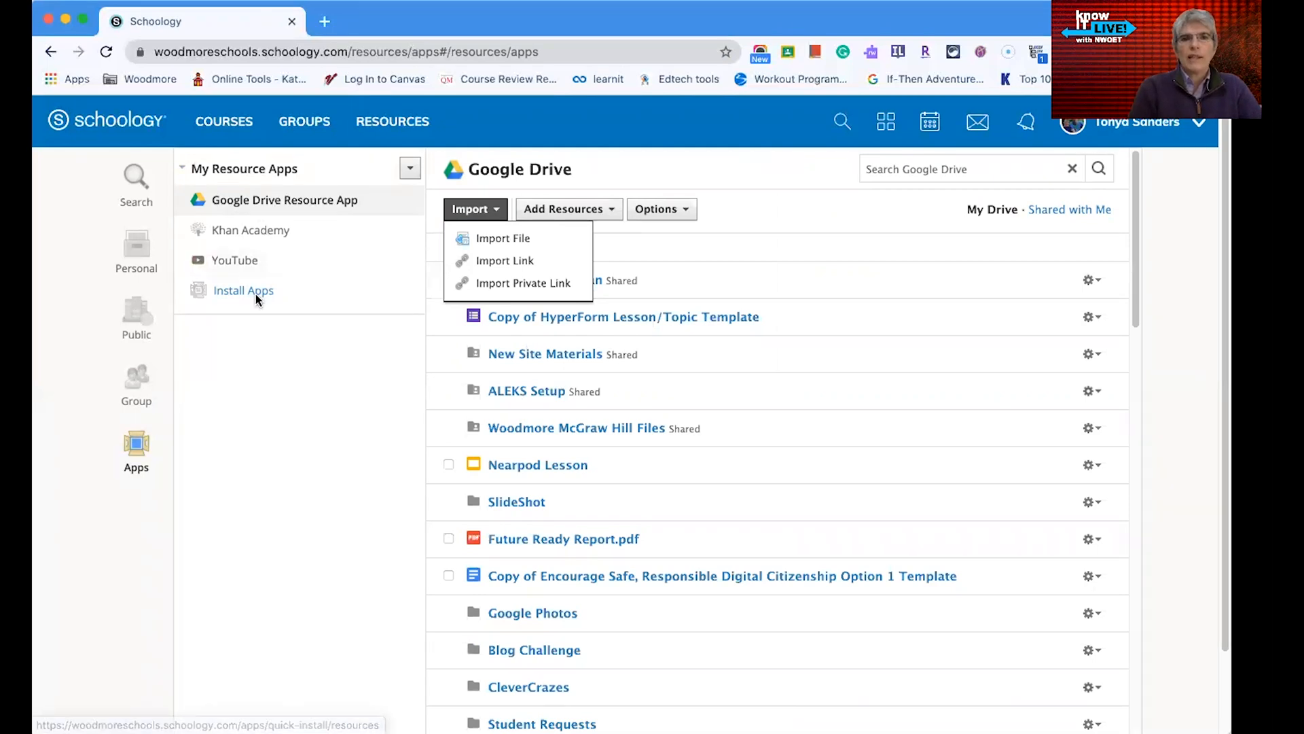
left_click(293, 208)
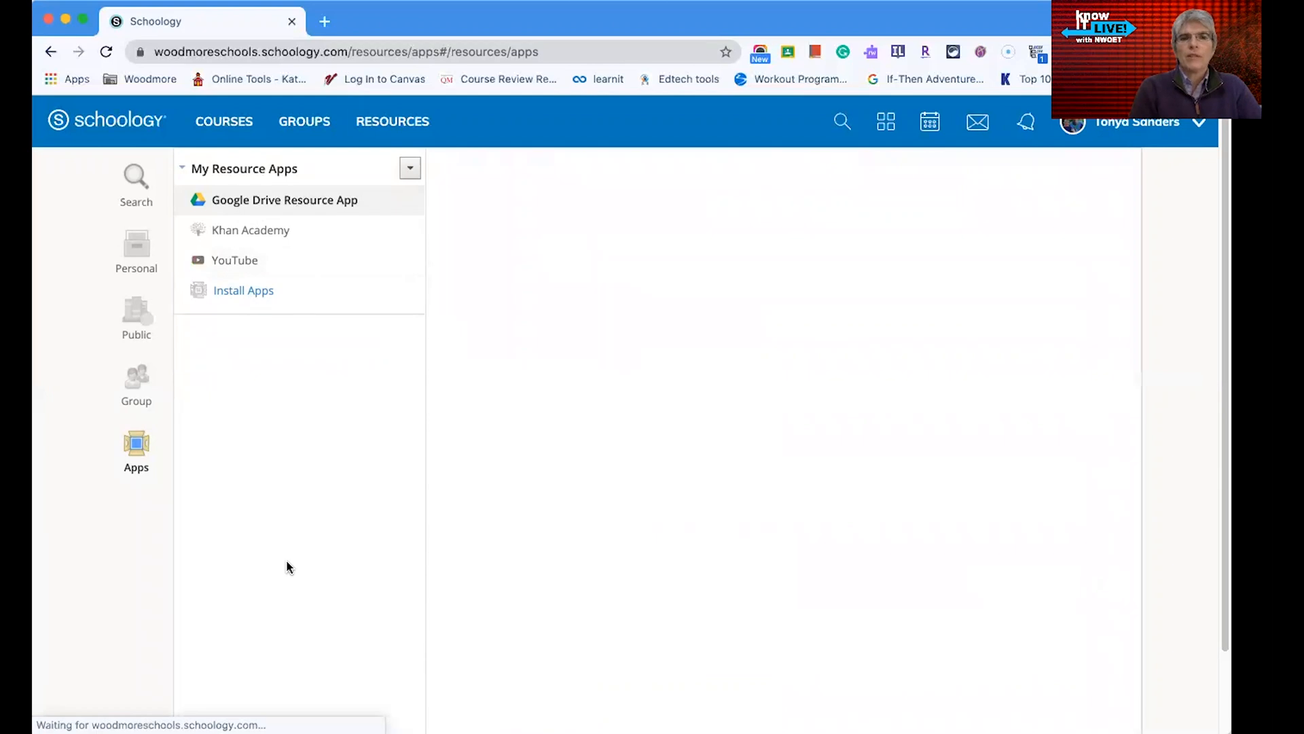
- Start a new assignment in the Schoology Online course and choose Google Drive Assignments as its source app
left_click(235, 131)
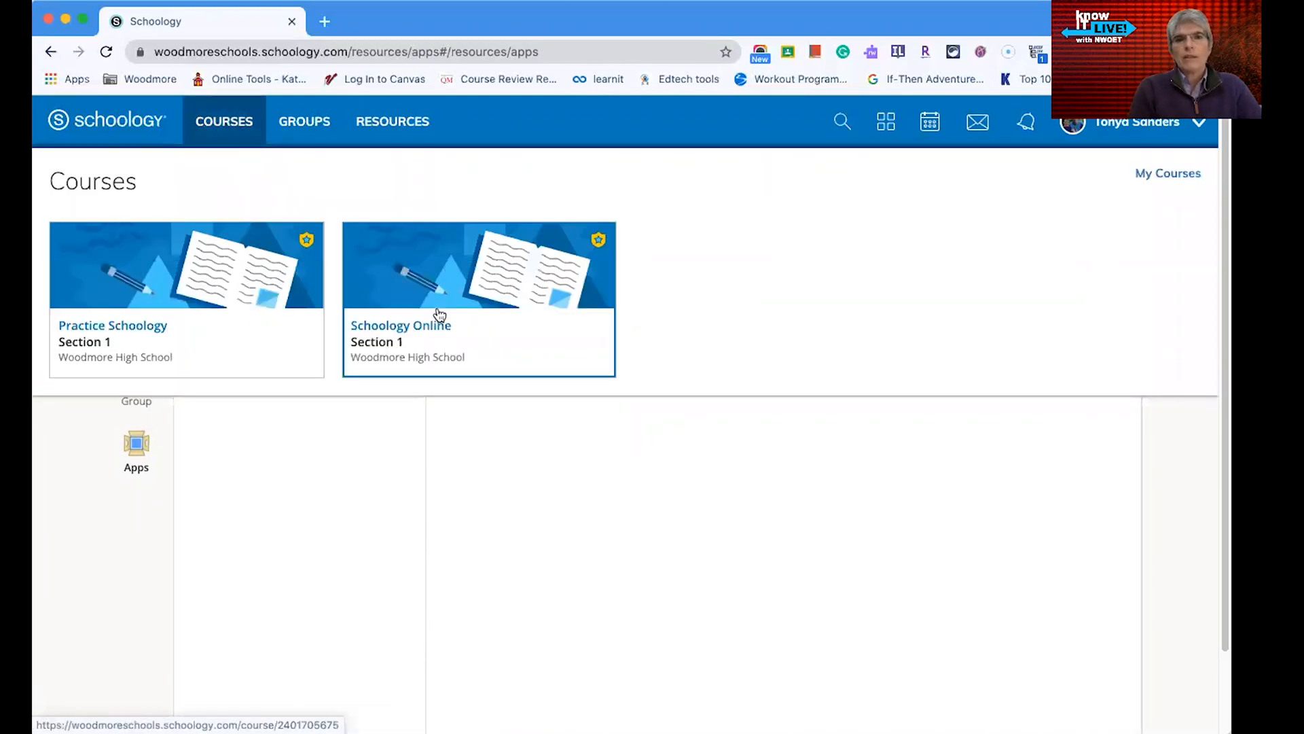
left_click(435, 325)
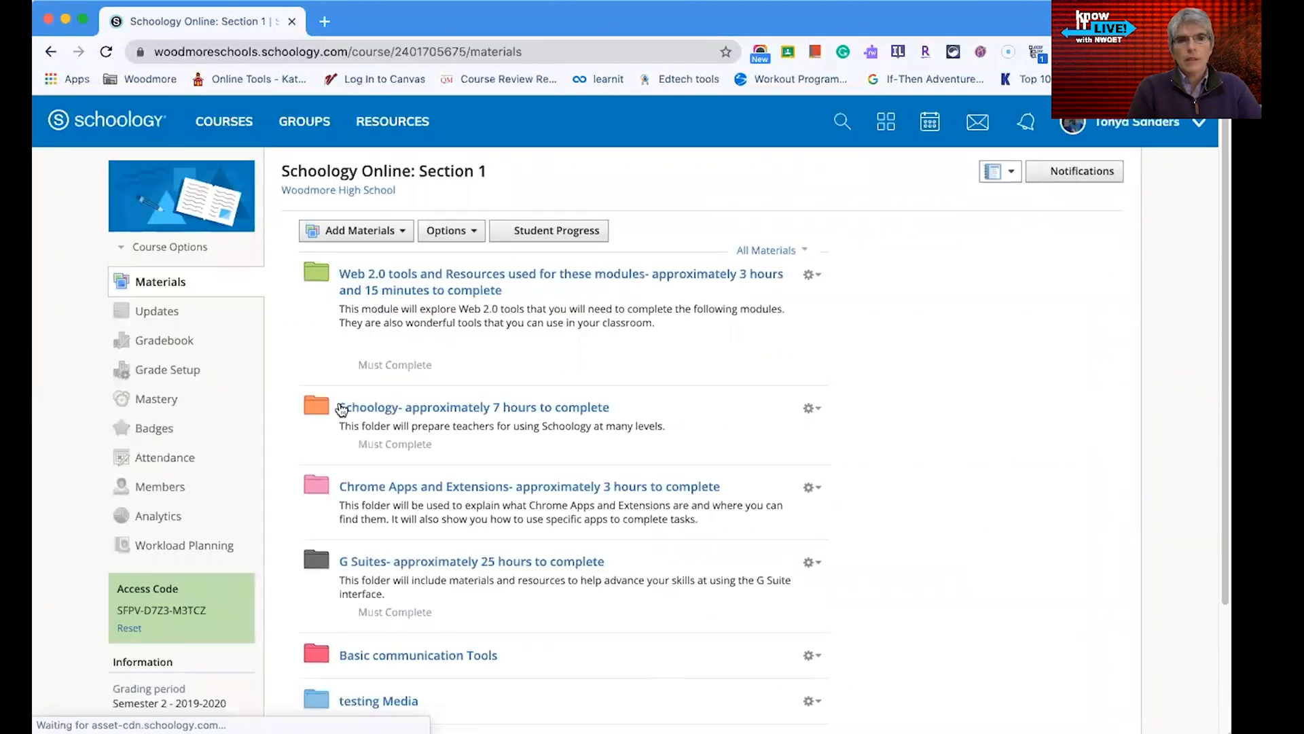
left_click(402, 231)
left_click(378, 290)
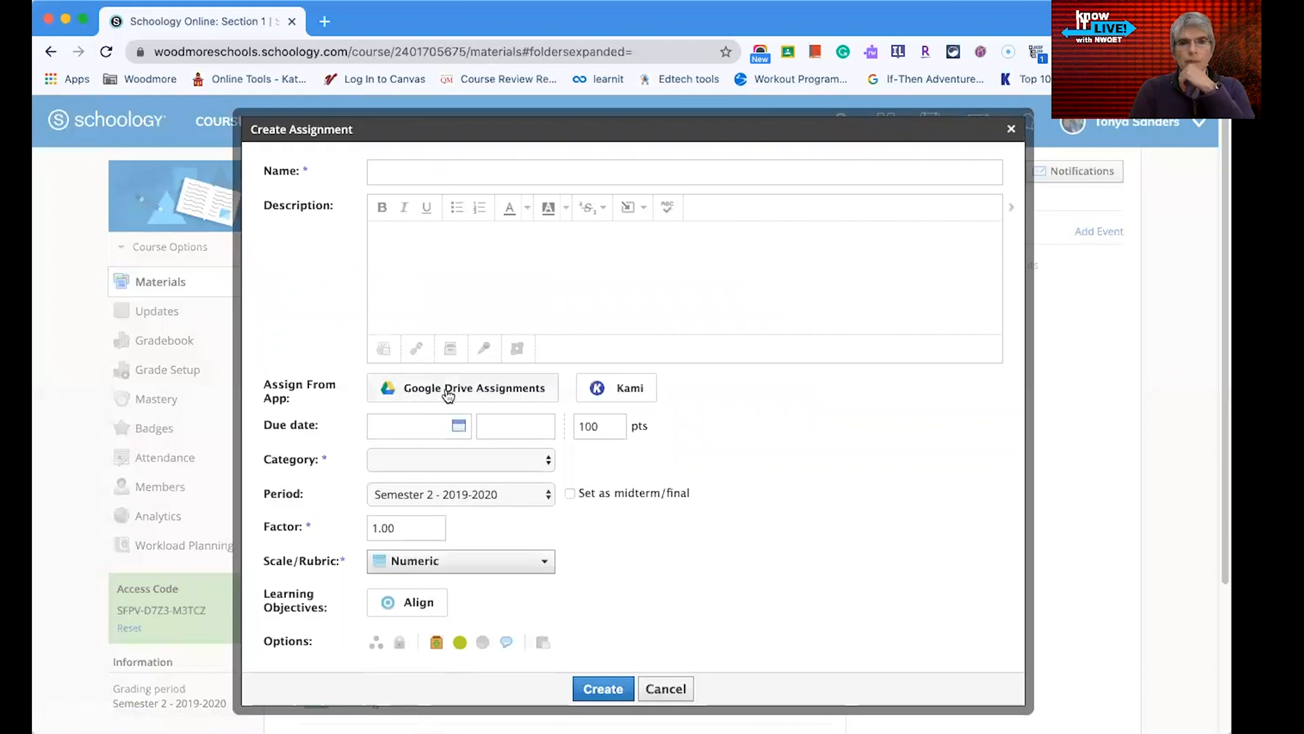
left_click(467, 401)
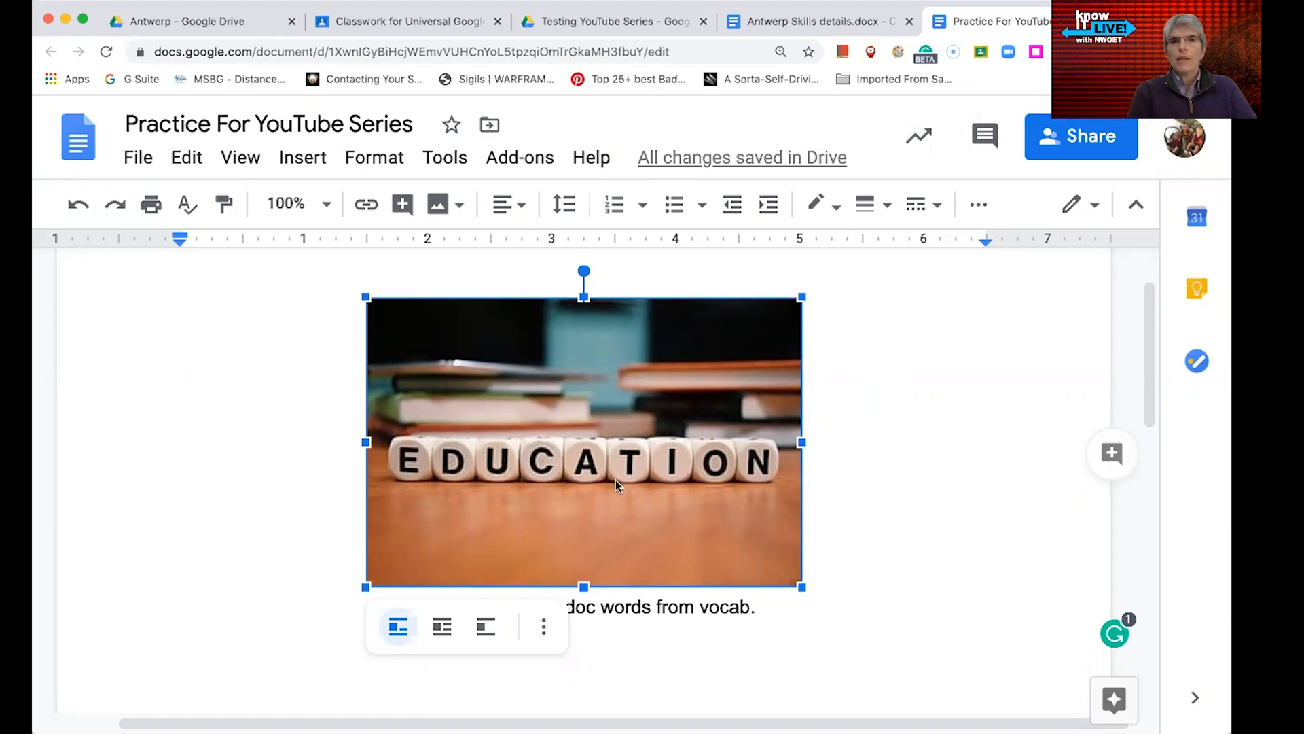
- In Google Docs, review the 10:18 AM and 10:16 AM versions in the Practice For YouTube Series version history, and return to the document
left_click(133, 159)
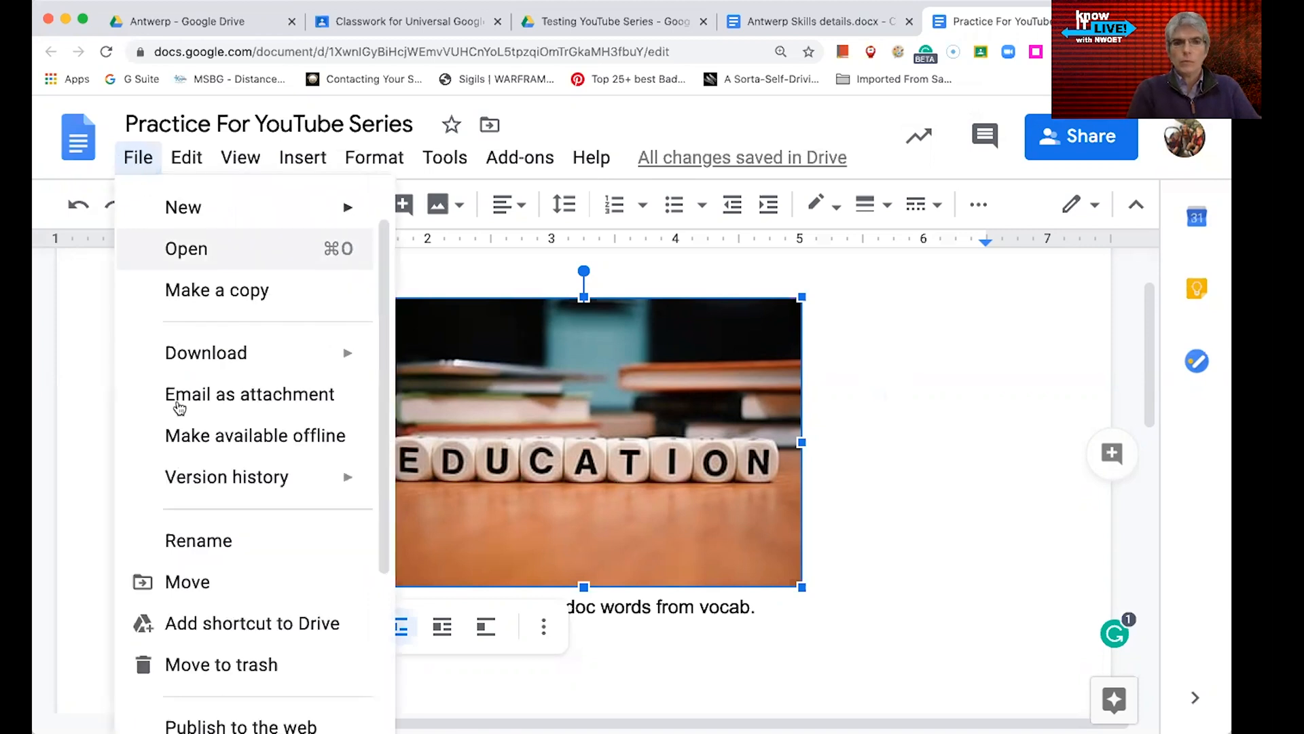
mouse_move(210, 486)
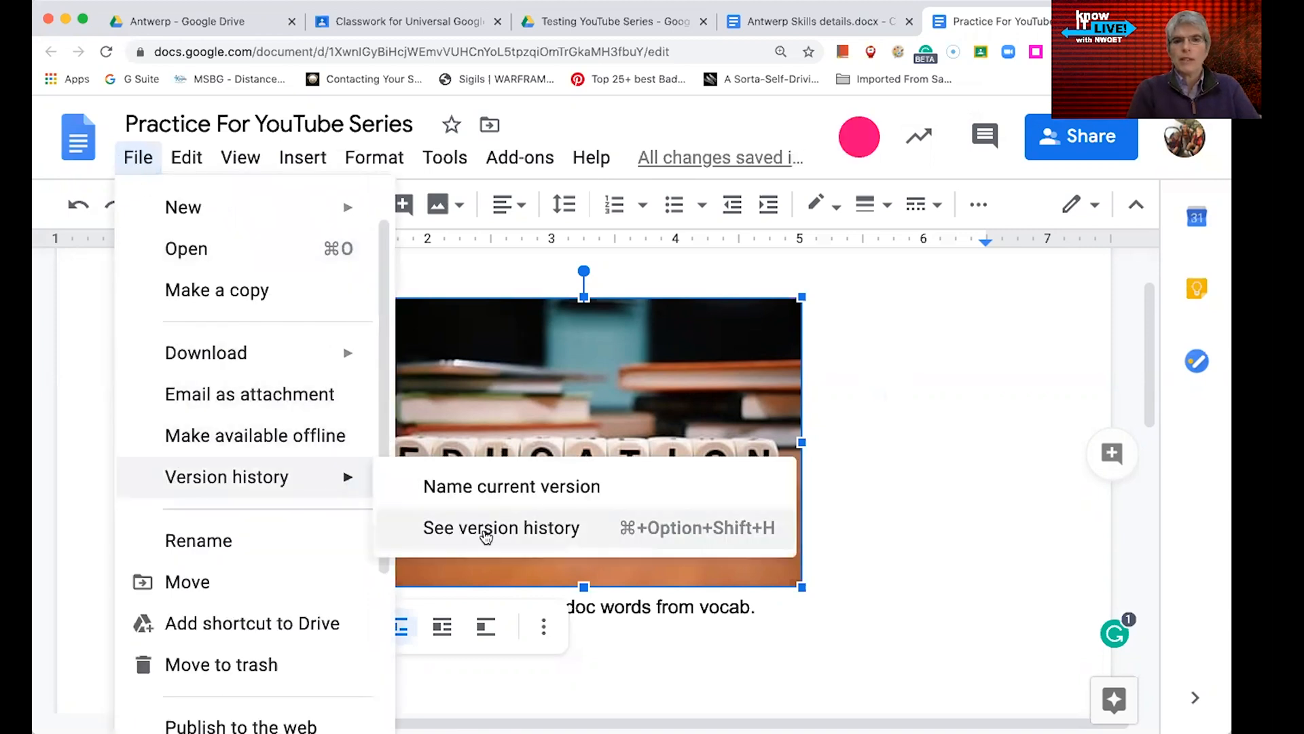
left_click(484, 532)
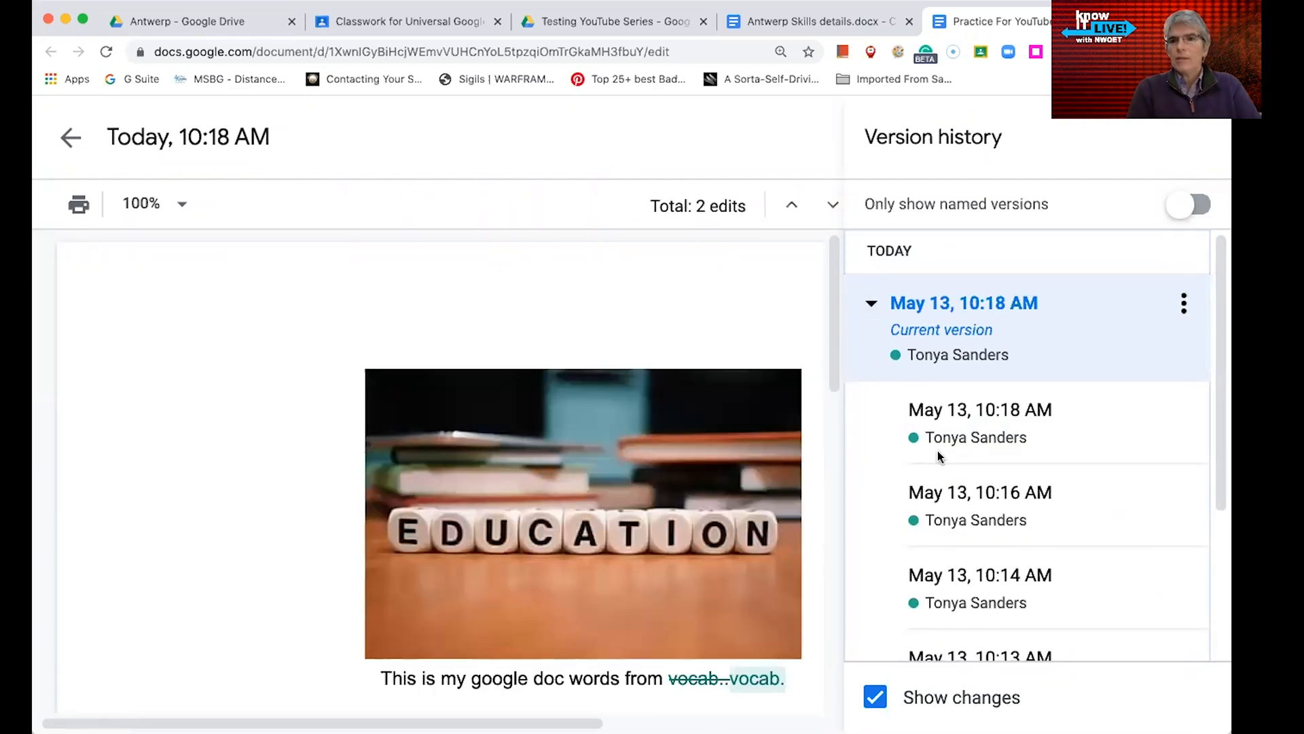
scroll(937, 451, "down", 1)
left_click(969, 363)
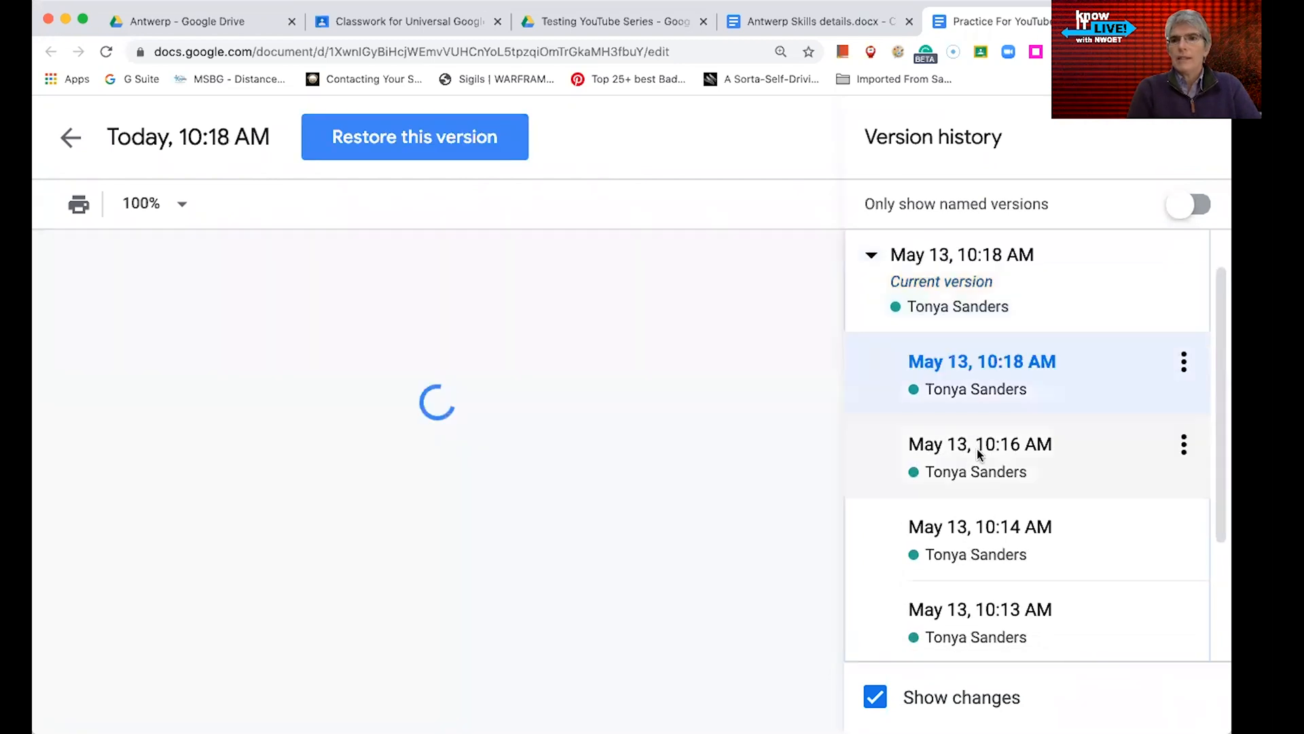
left_click(977, 448)
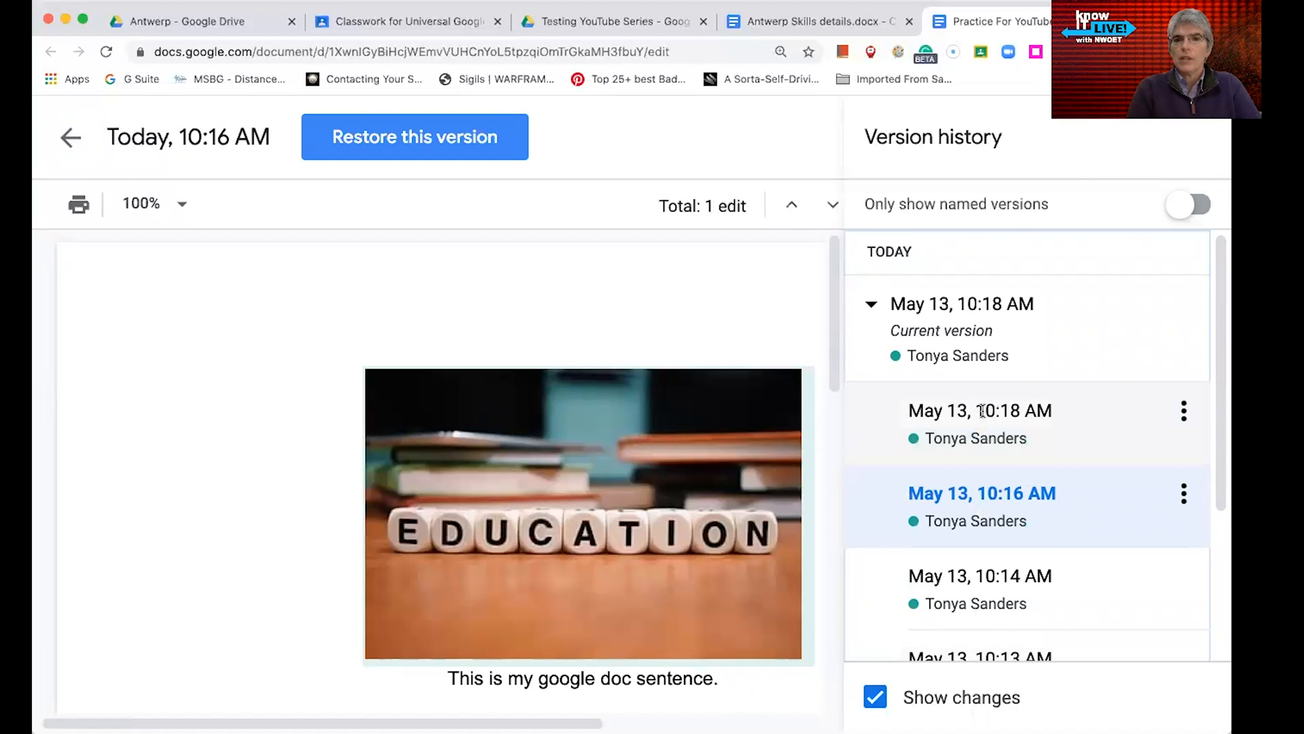
left_click(984, 413)
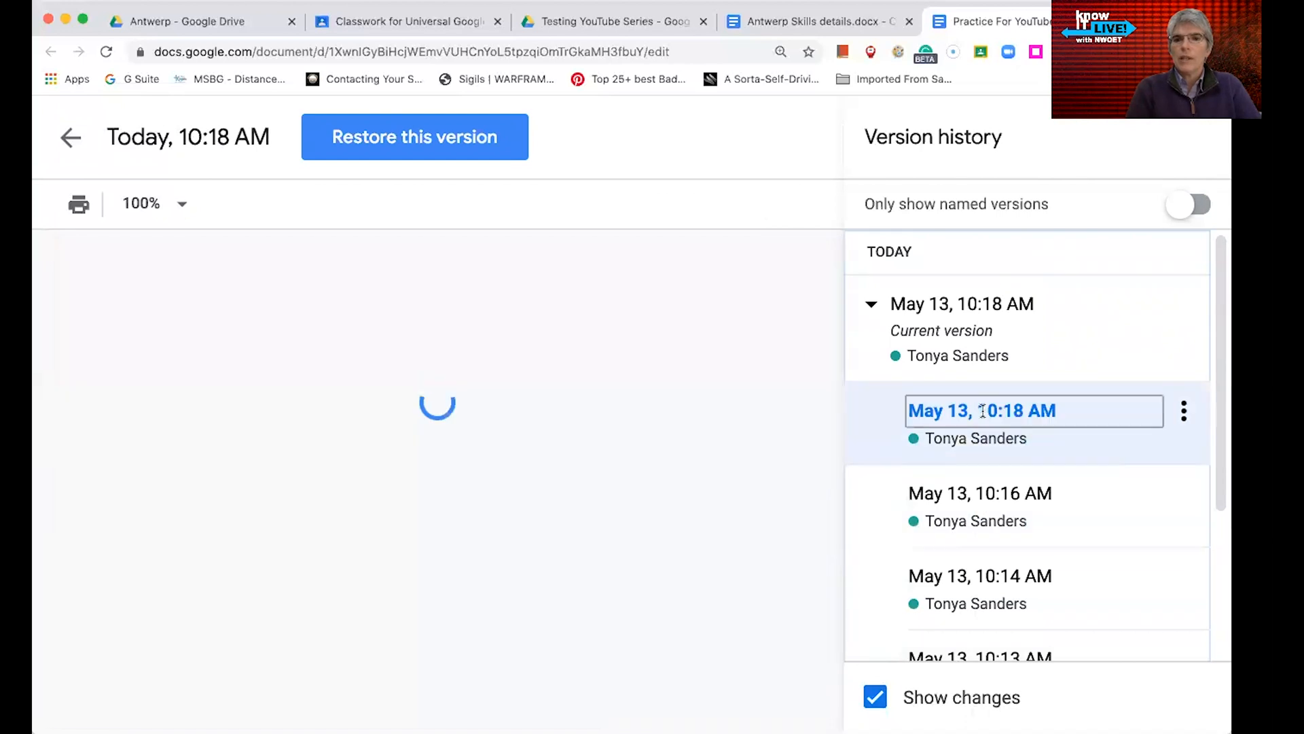
left_click(951, 318)
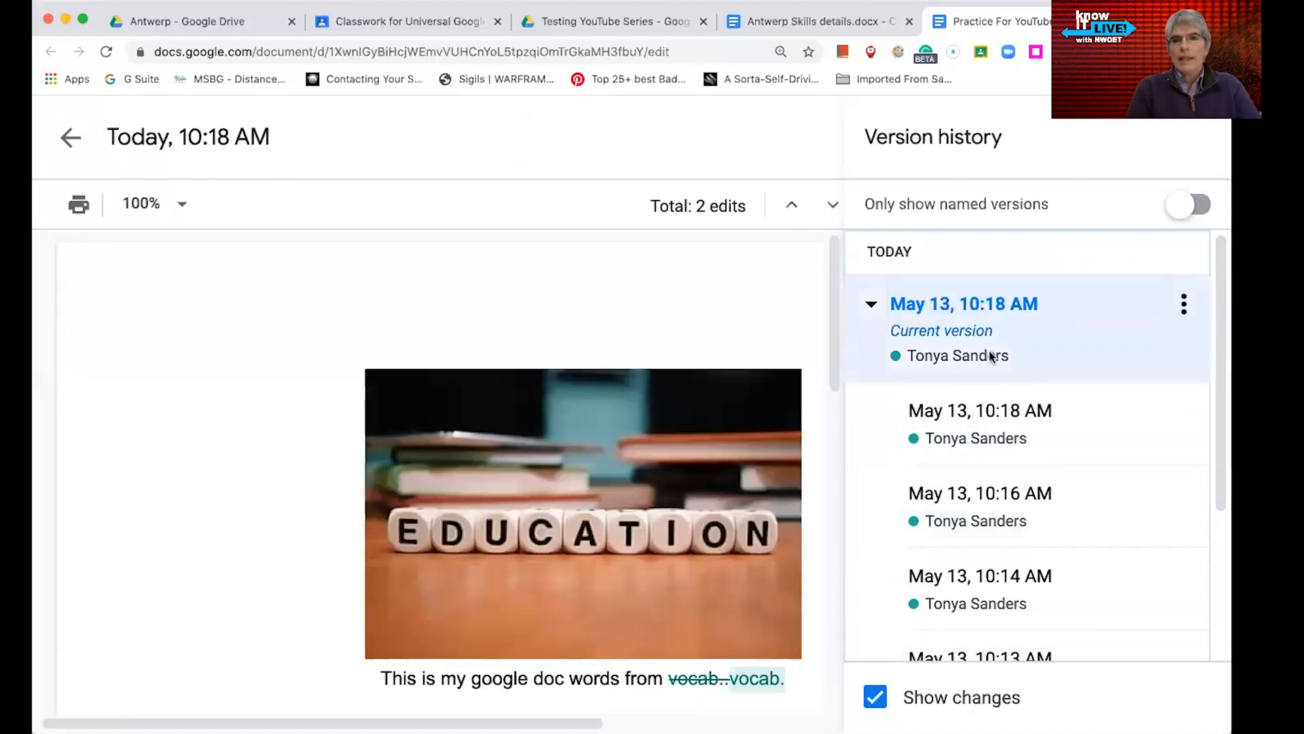
left_click(1000, 410)
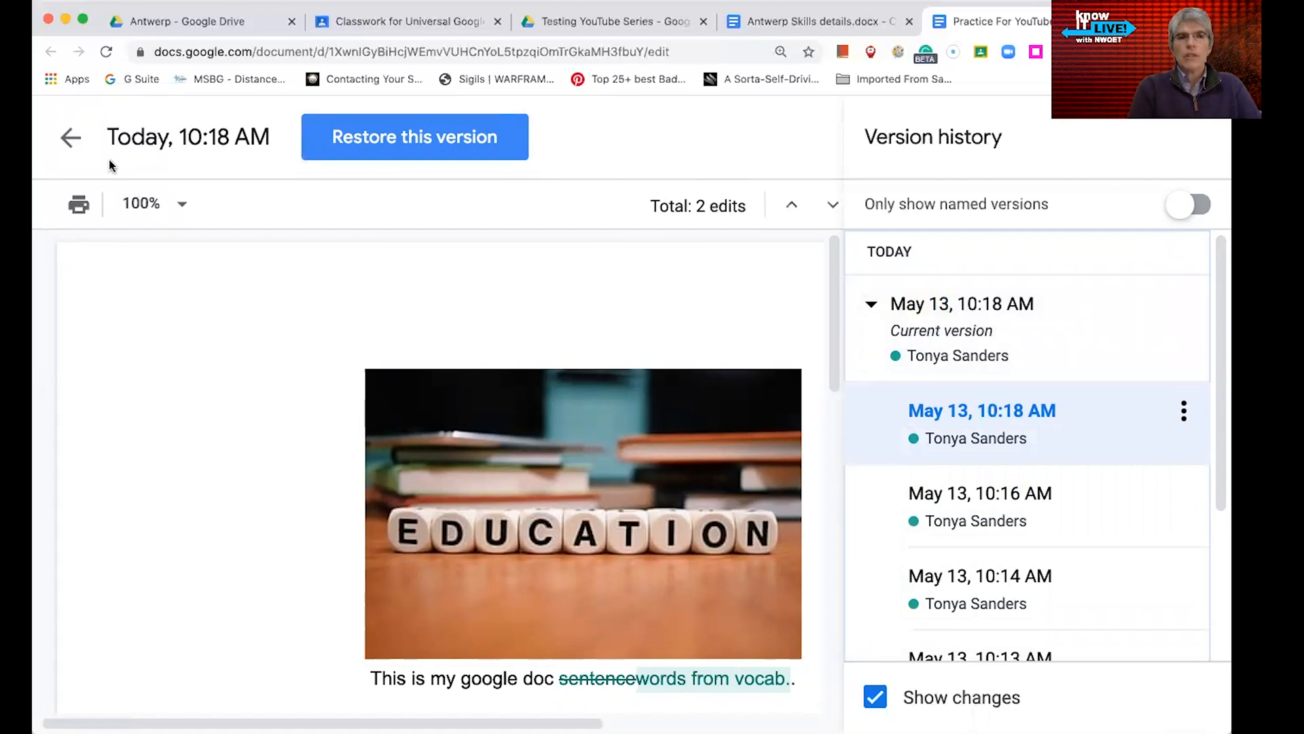
left_click(70, 137)
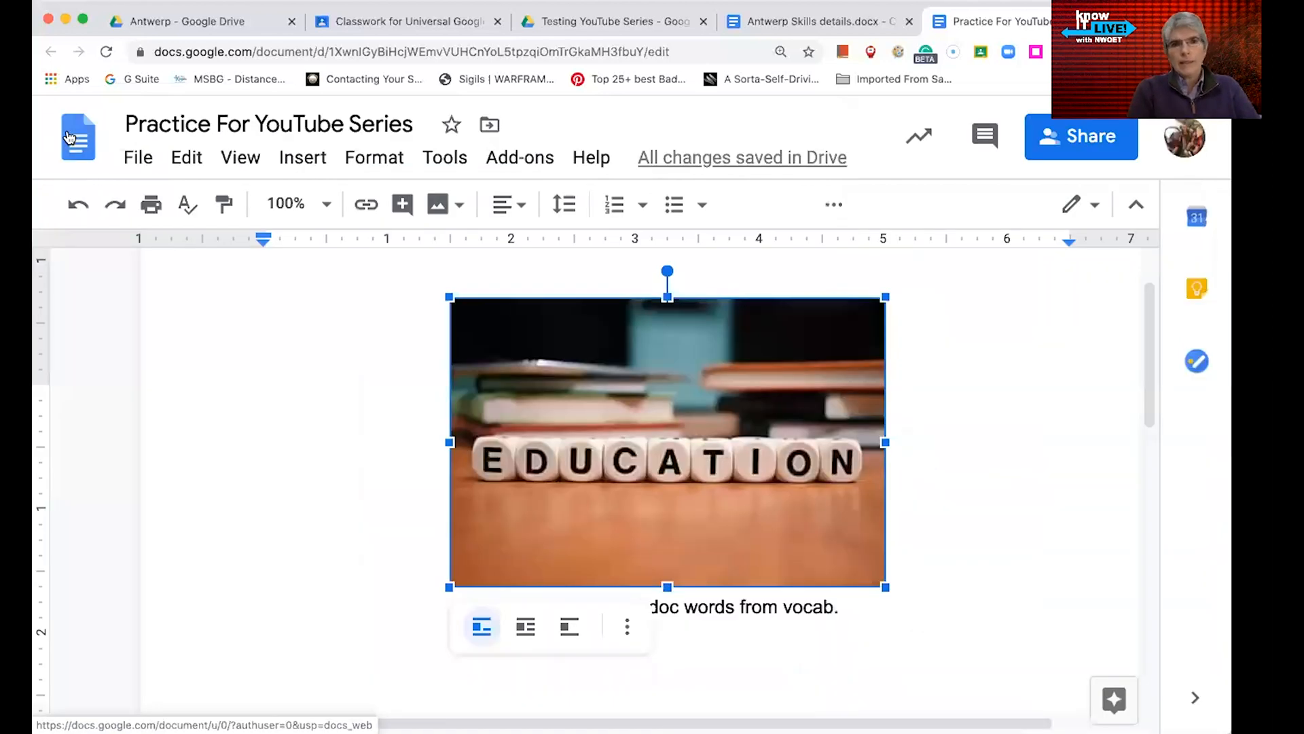
- Change the Practice For YouTube Series document's page orientation to Portrait and deselect the image
left_click(141, 157)
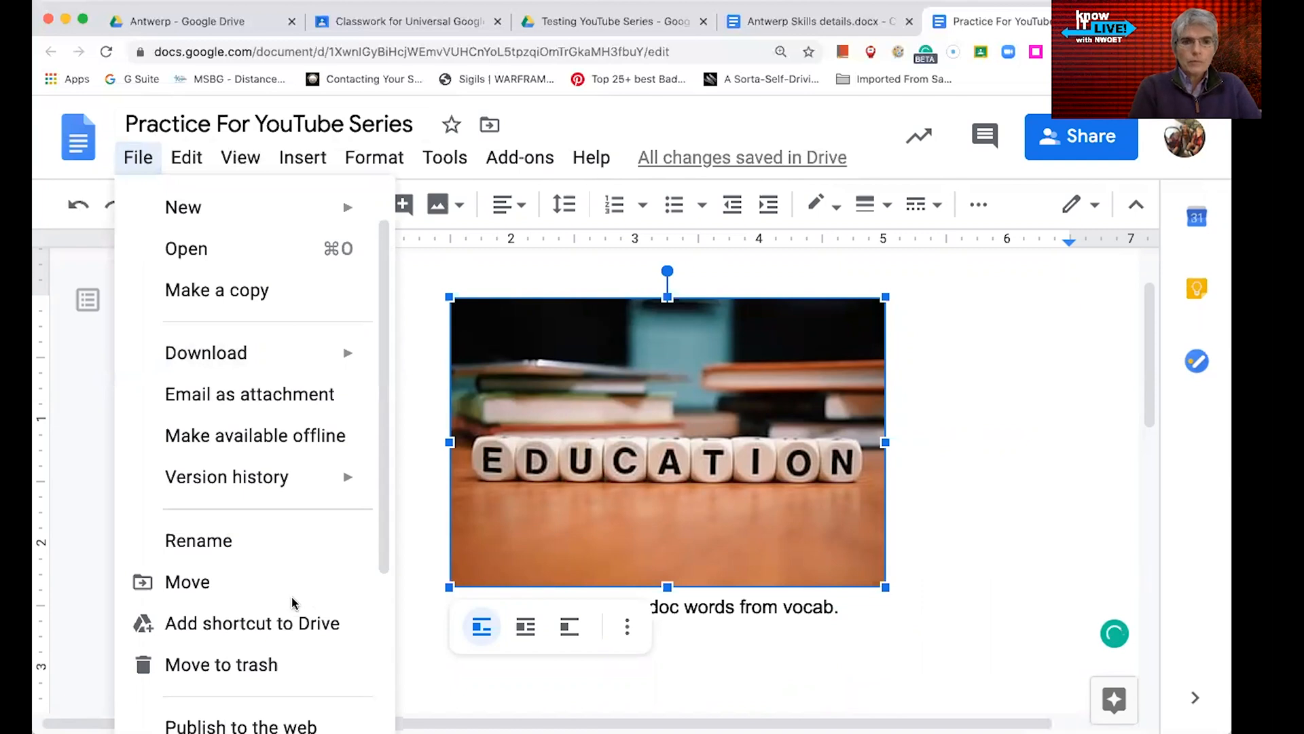
mouse_move(352, 357)
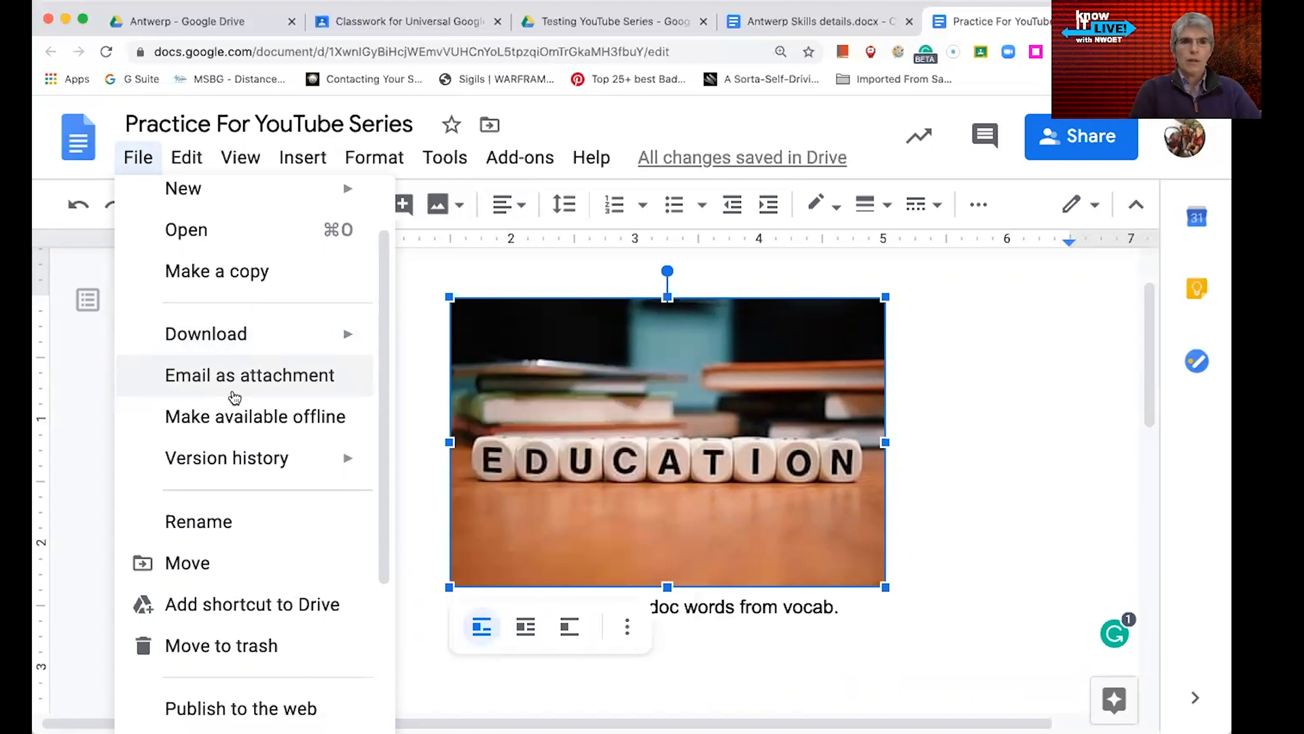
scroll(234, 398, "down", 3)
scroll(235, 394, "down", 1)
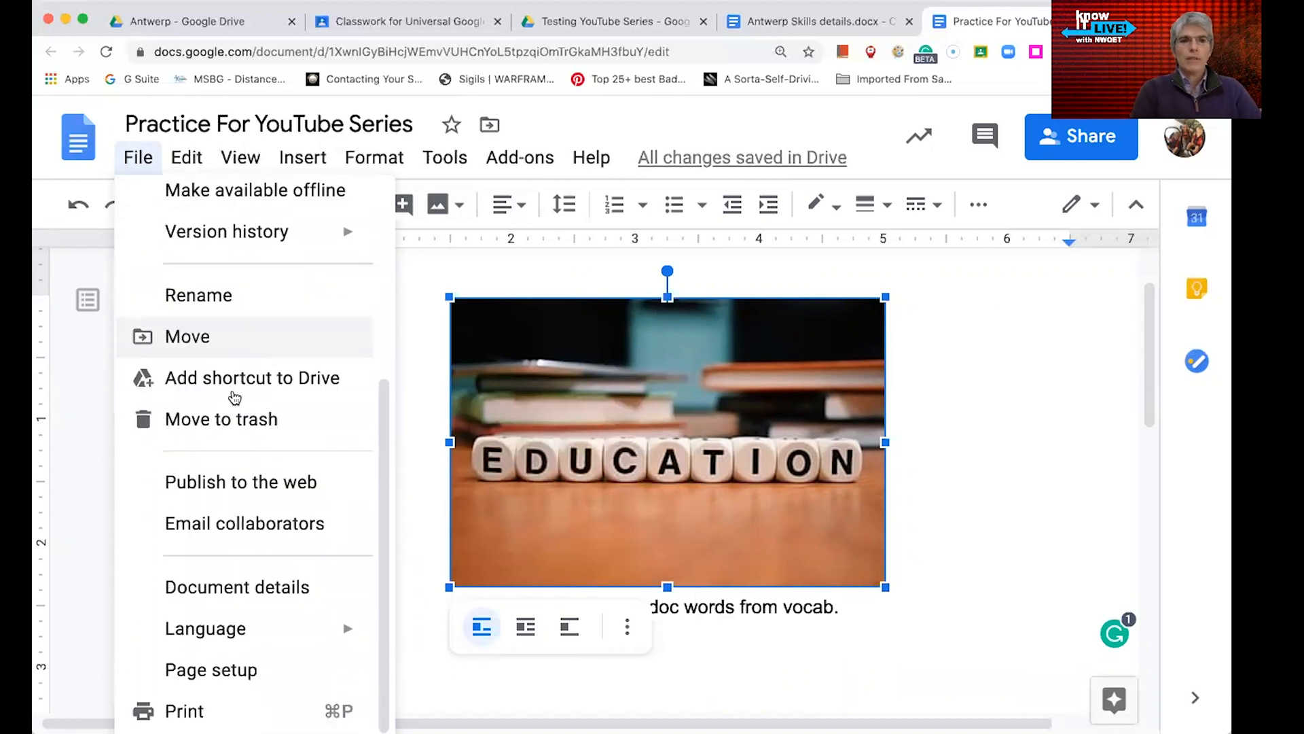
left_click(255, 662)
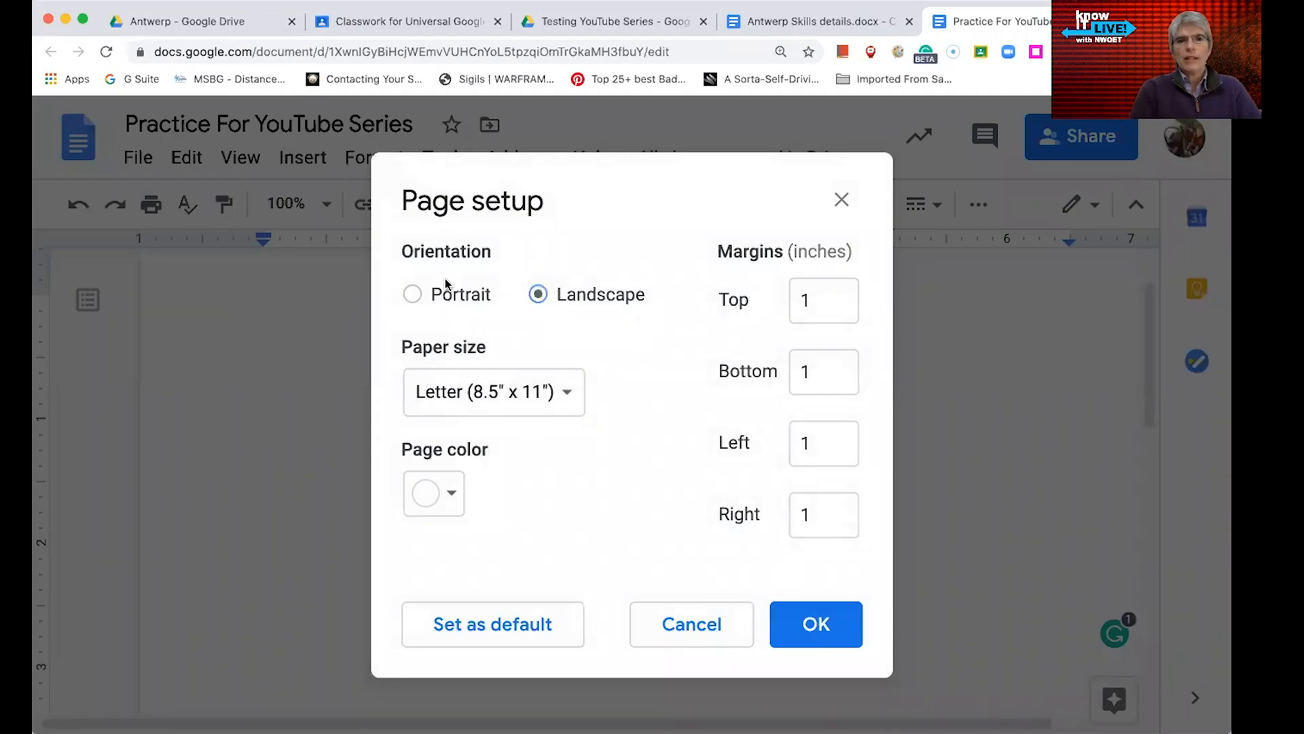
left_click(412, 294)
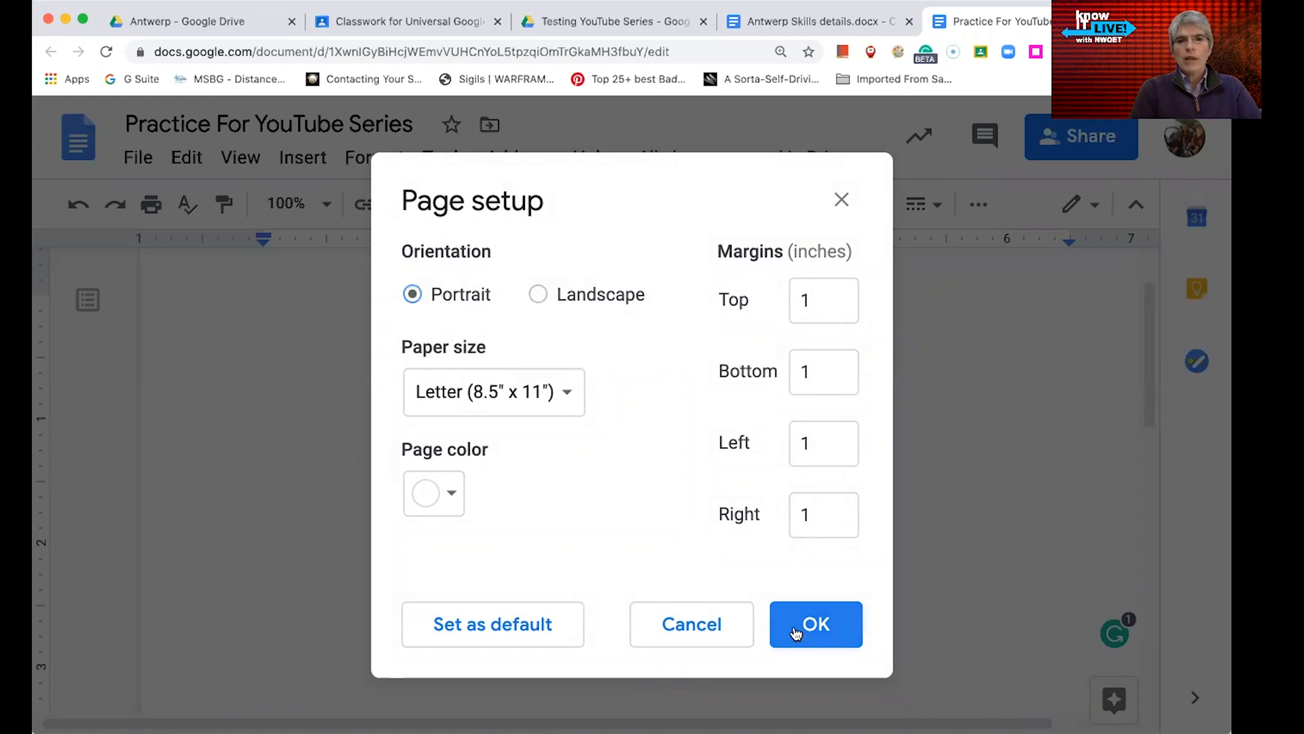
left_click(793, 635)
left_click(129, 162)
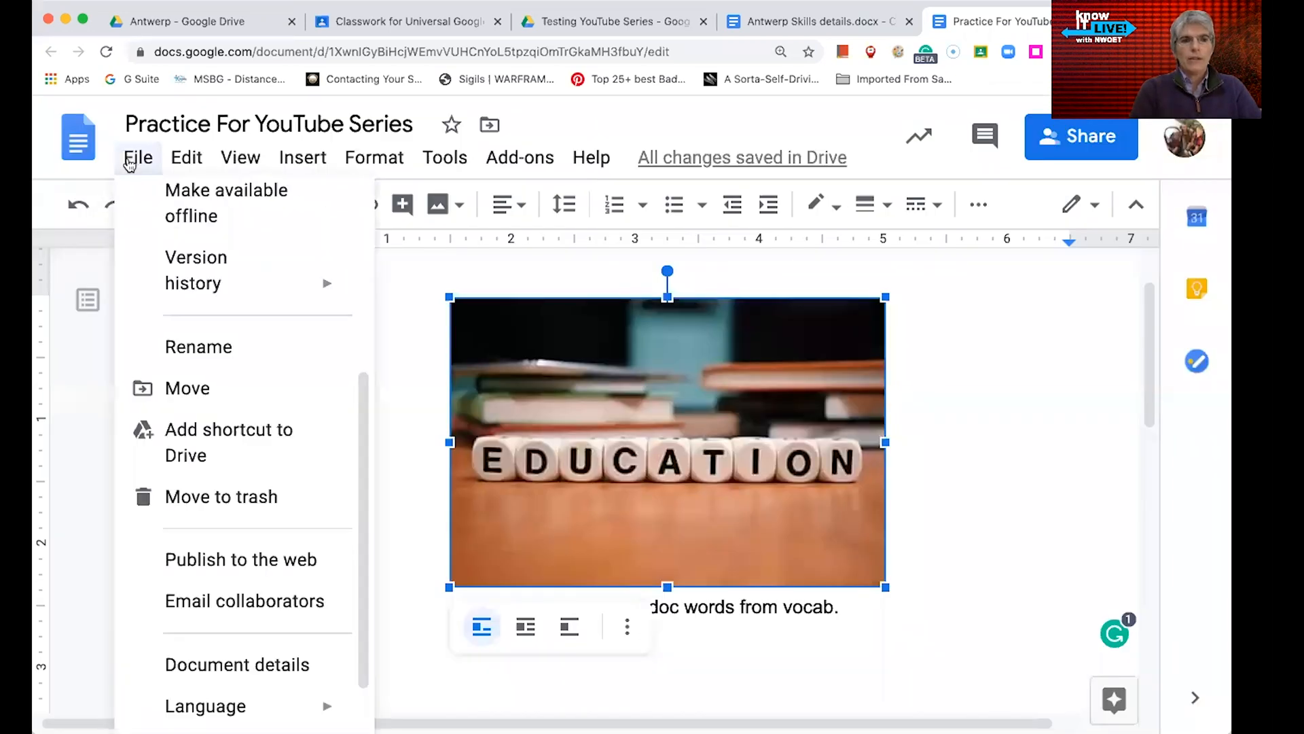
left_click(513, 702)
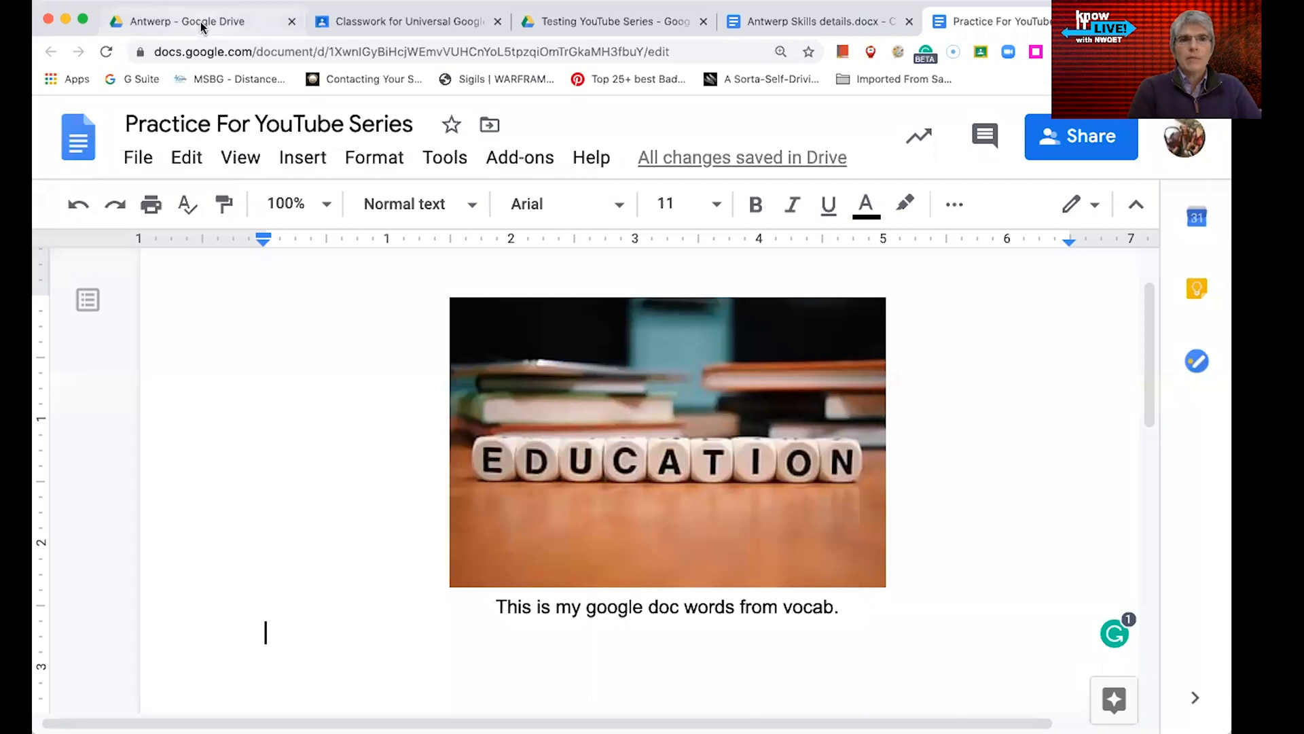
- In the Antwerp folder in Google Drive, get a shareable link for Antwerp Meeting Notes.docx and turn its link sharing on
left_click(202, 25)
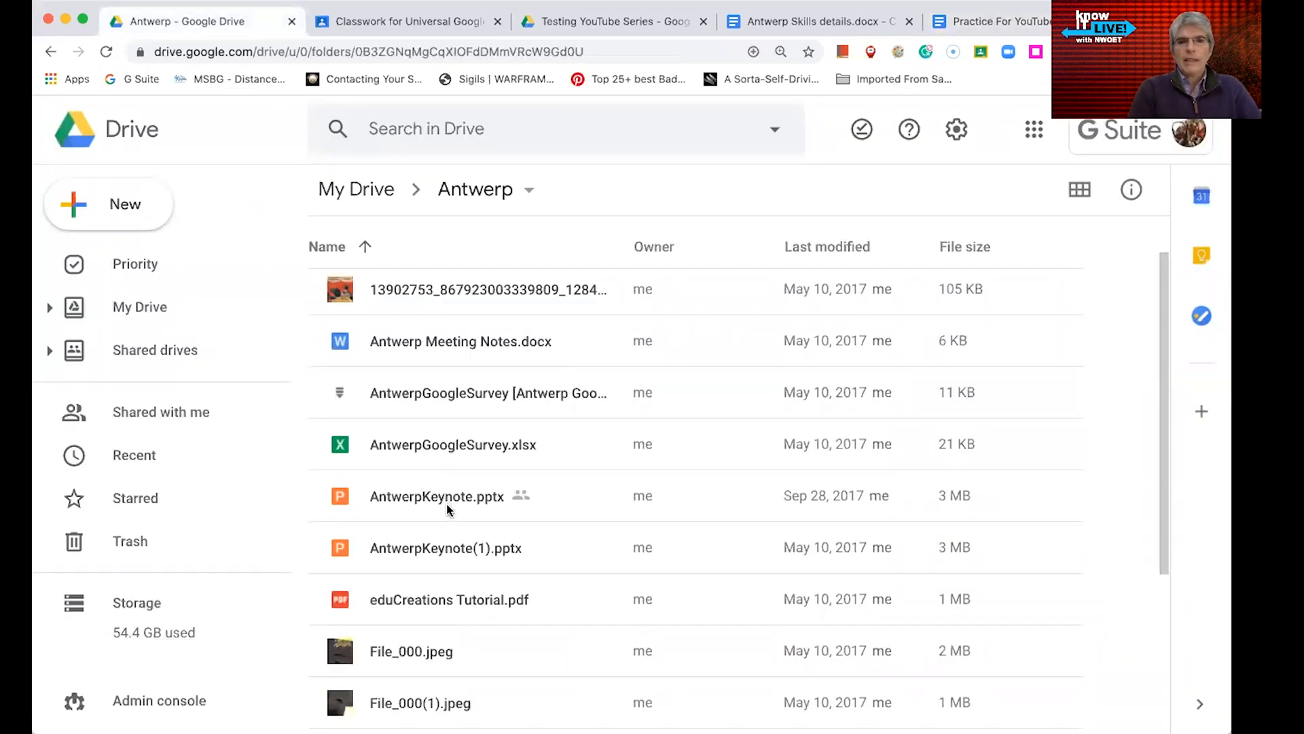
right_click(451, 341)
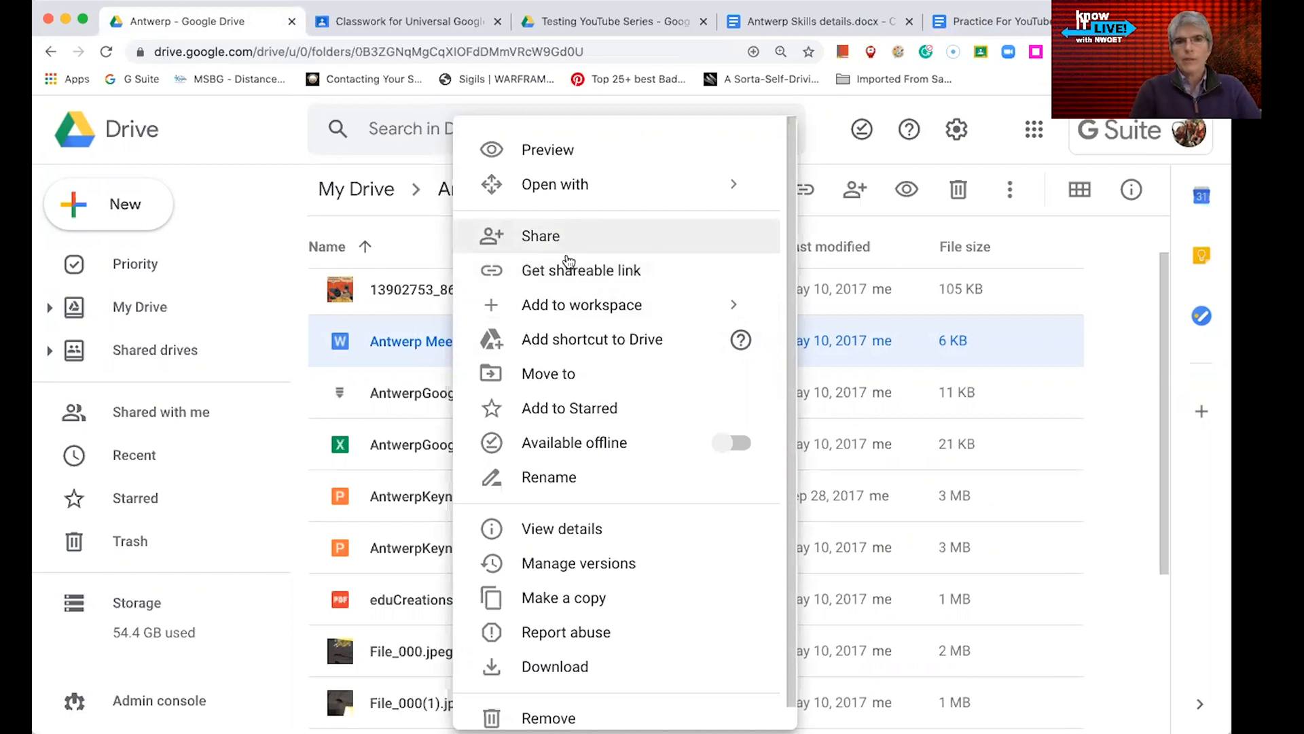
left_click(1015, 27)
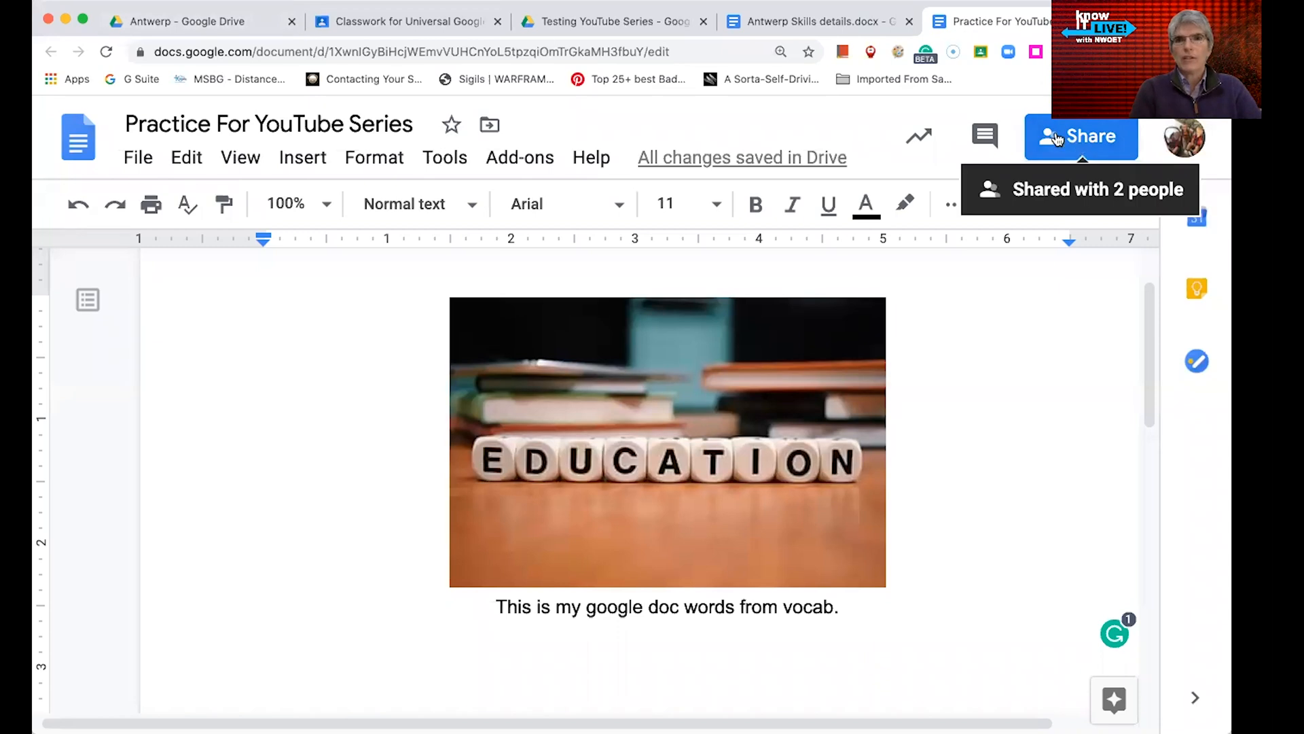
left_click(224, 26)
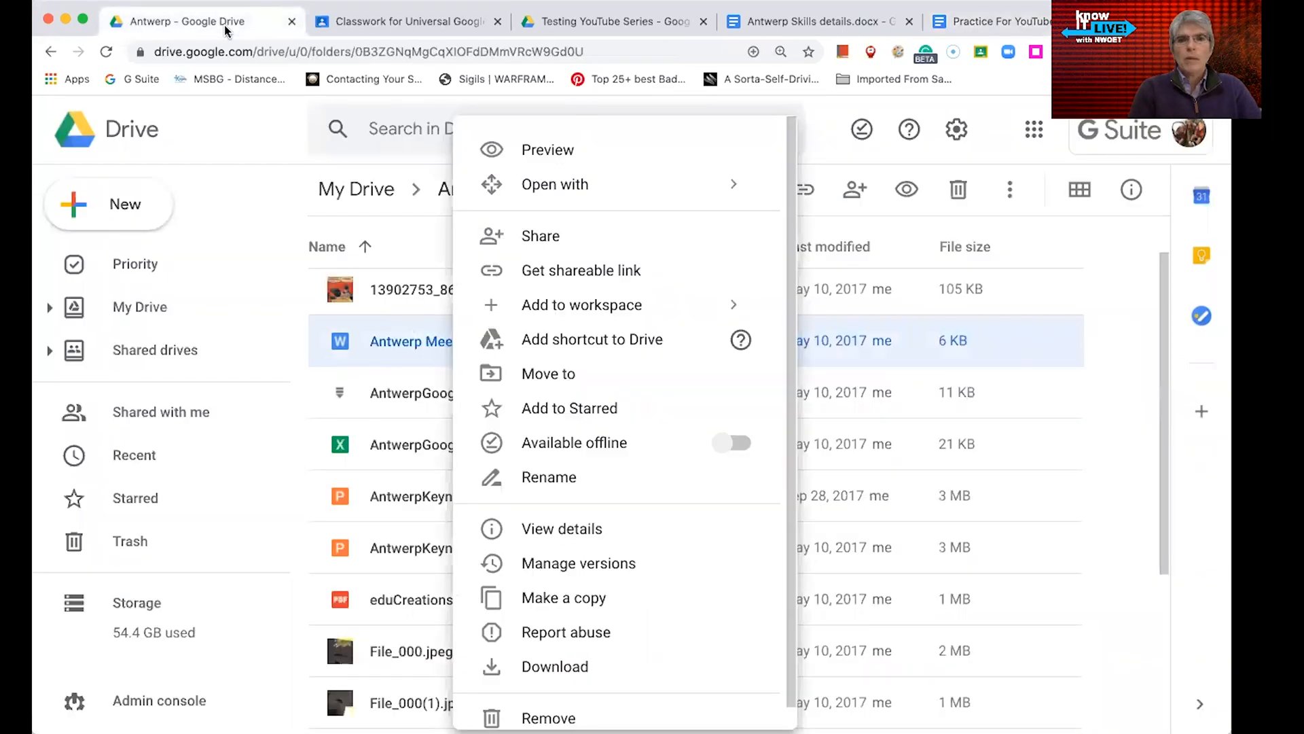
right_click(434, 350)
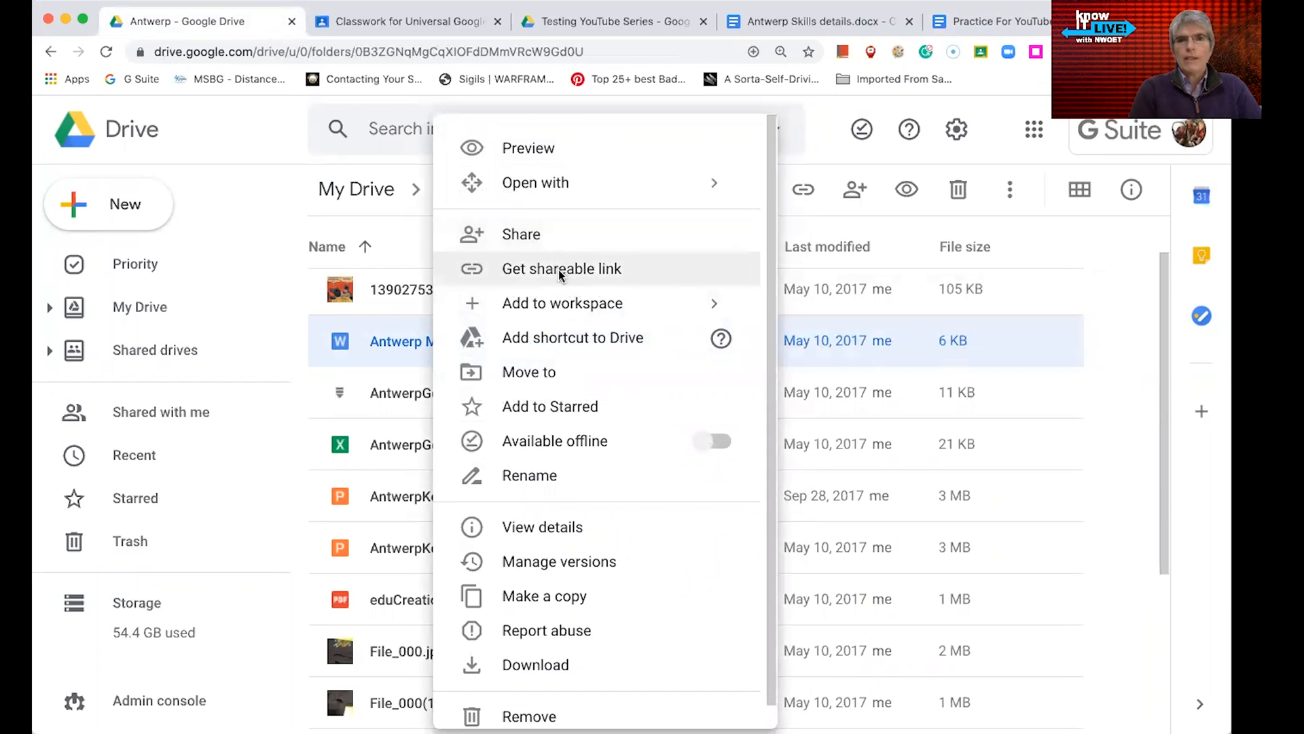
left_click(558, 271)
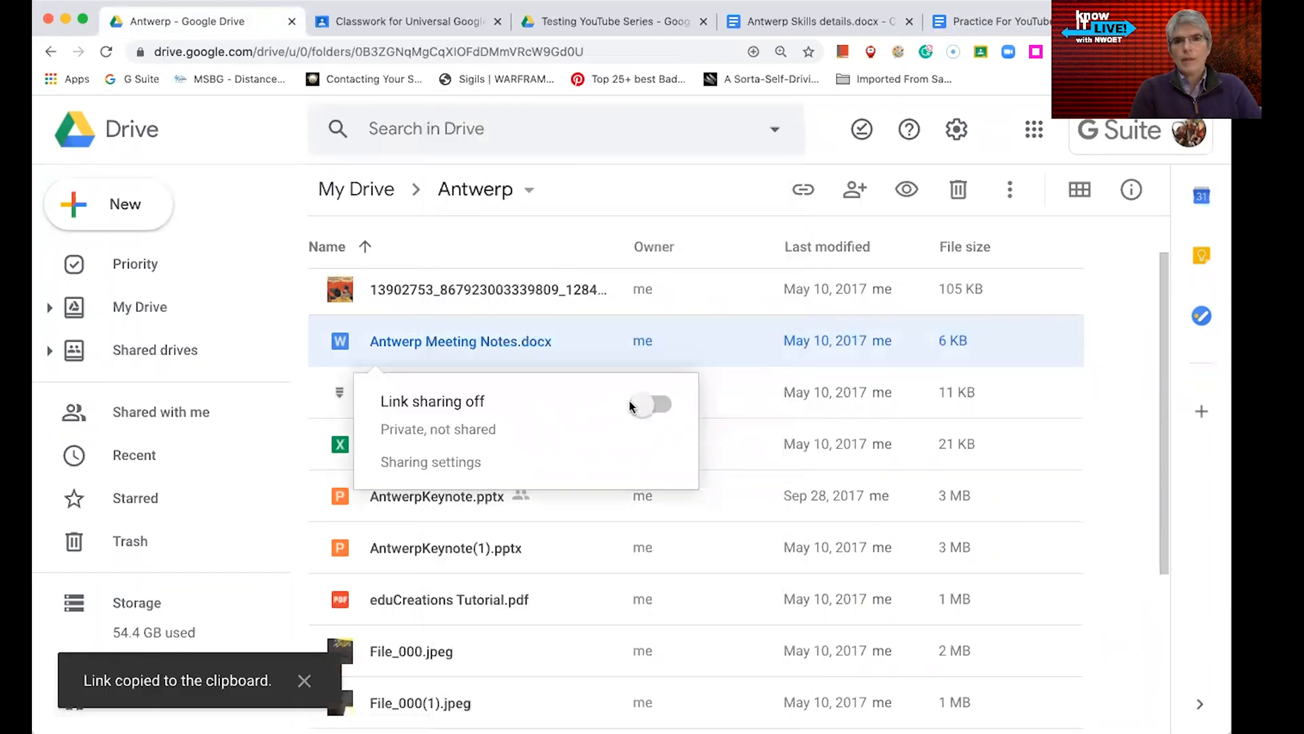
left_click(630, 406)
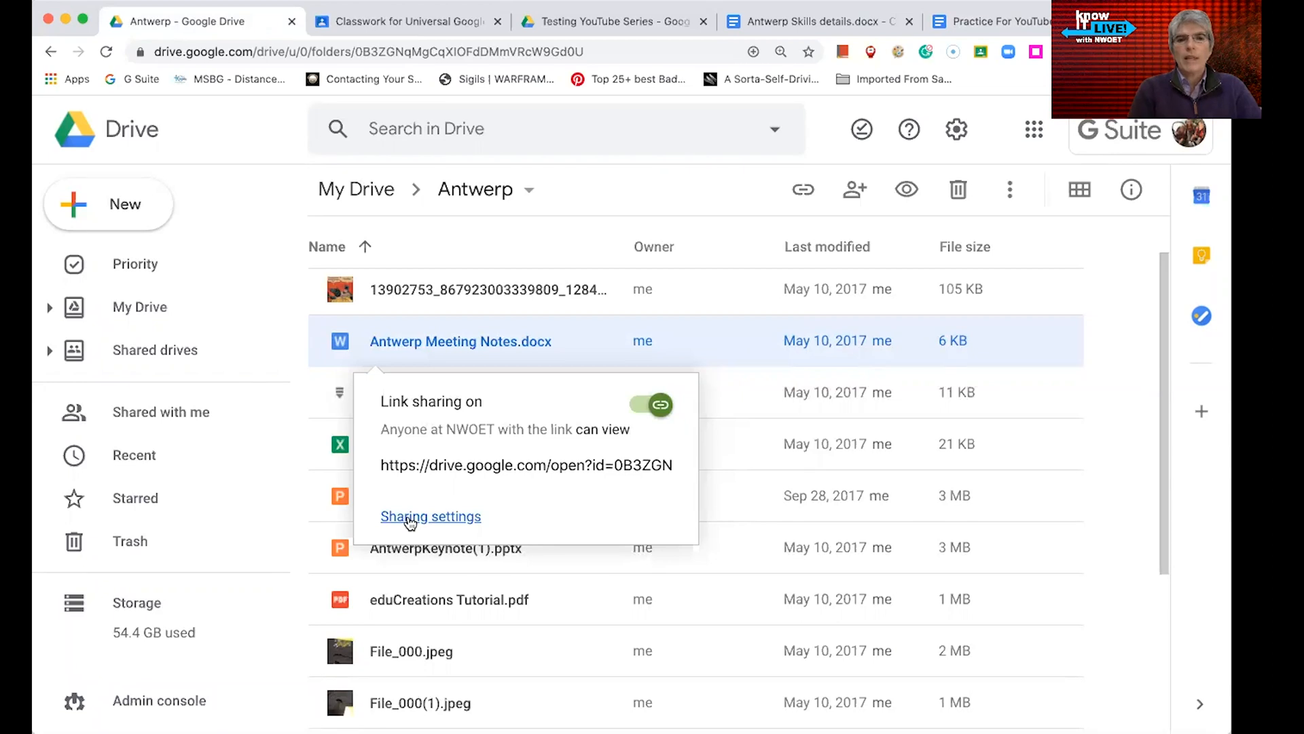
- In the sharing settings of Antwerp Meeting Notes.docx, set link sharing to On - Anyone with the link and save the change
left_click(515, 522)
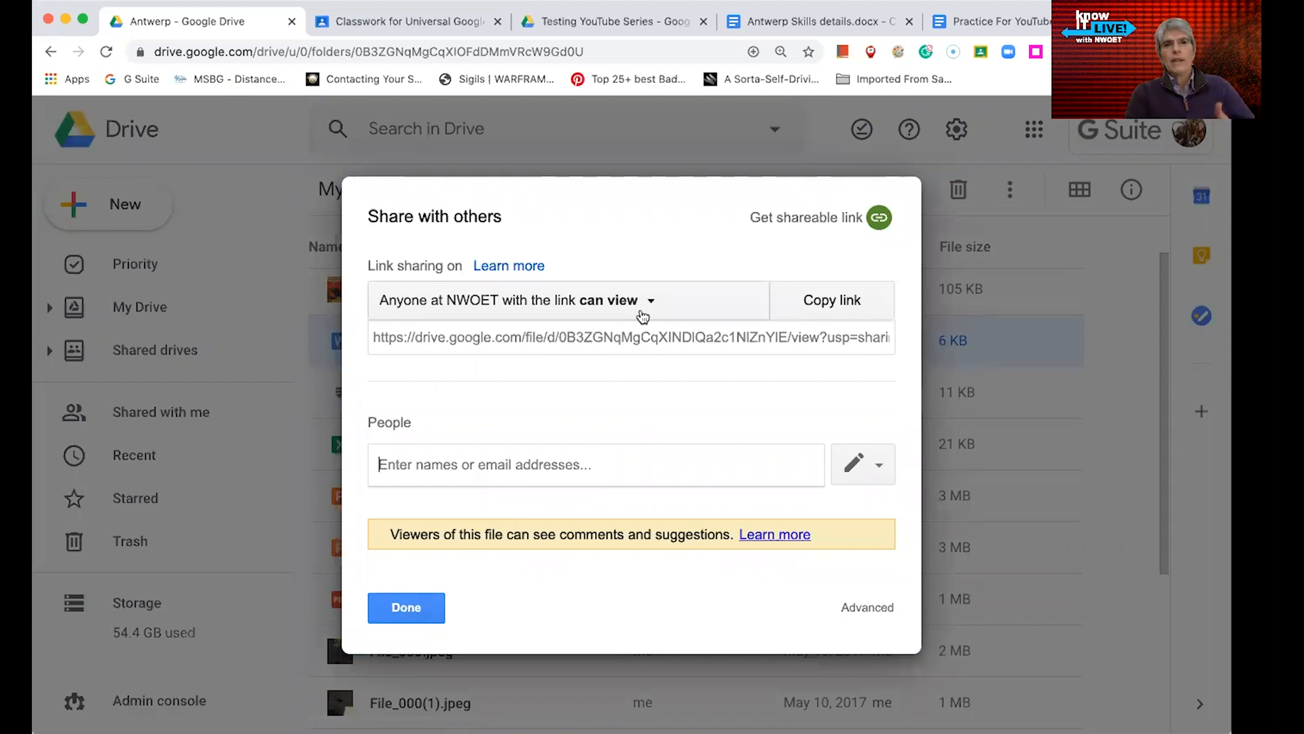
left_click(649, 301)
left_click(437, 499)
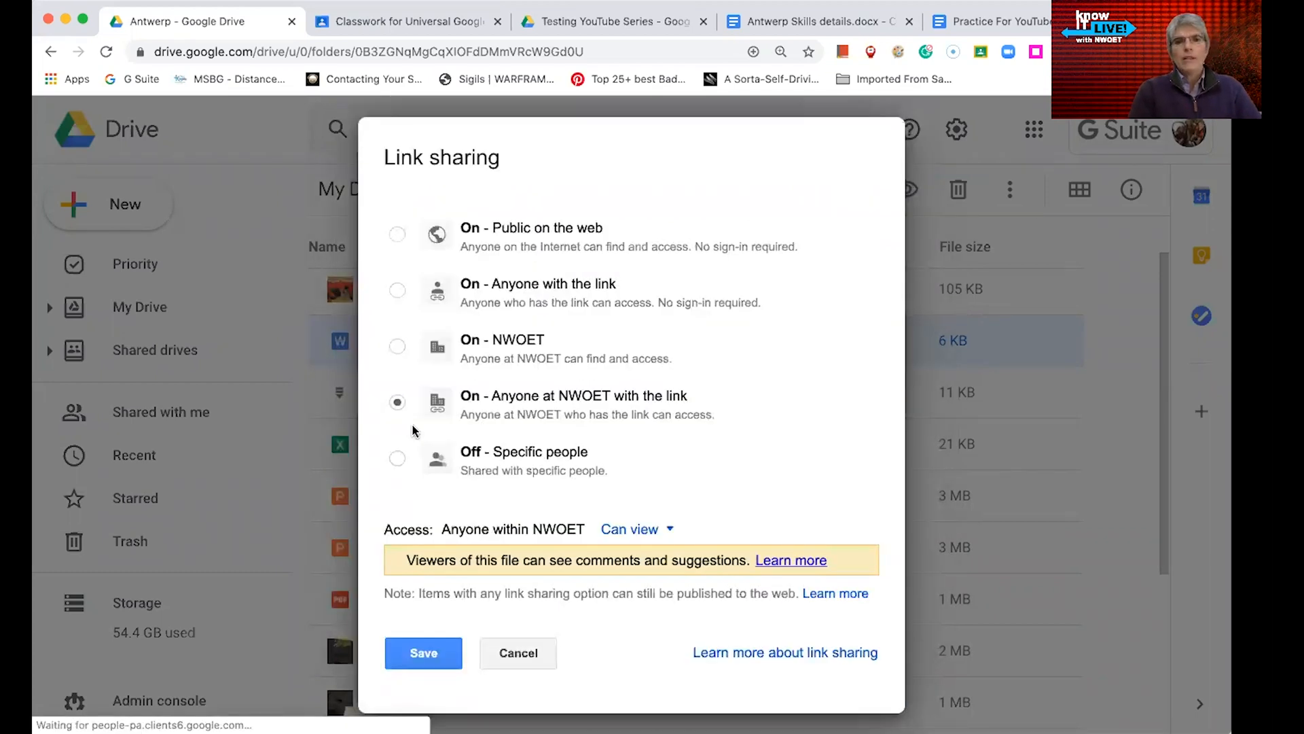
left_click(398, 291)
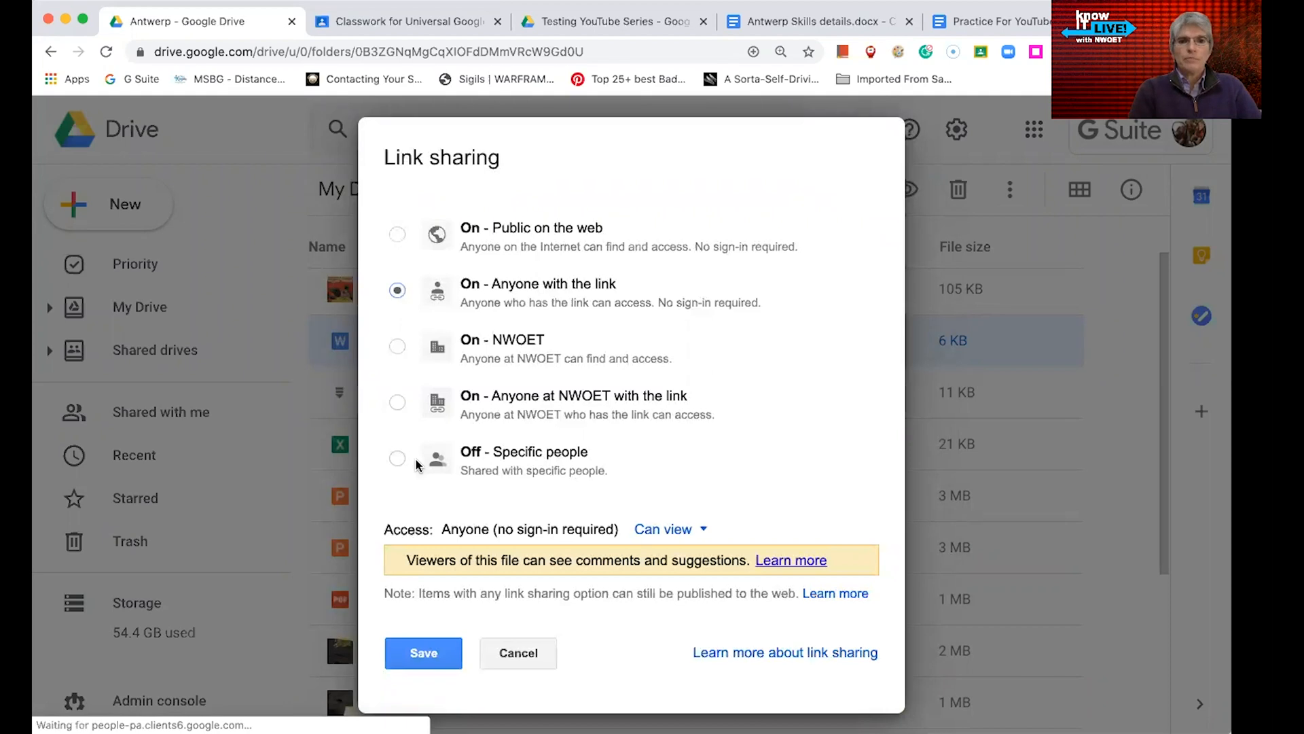
left_click(414, 652)
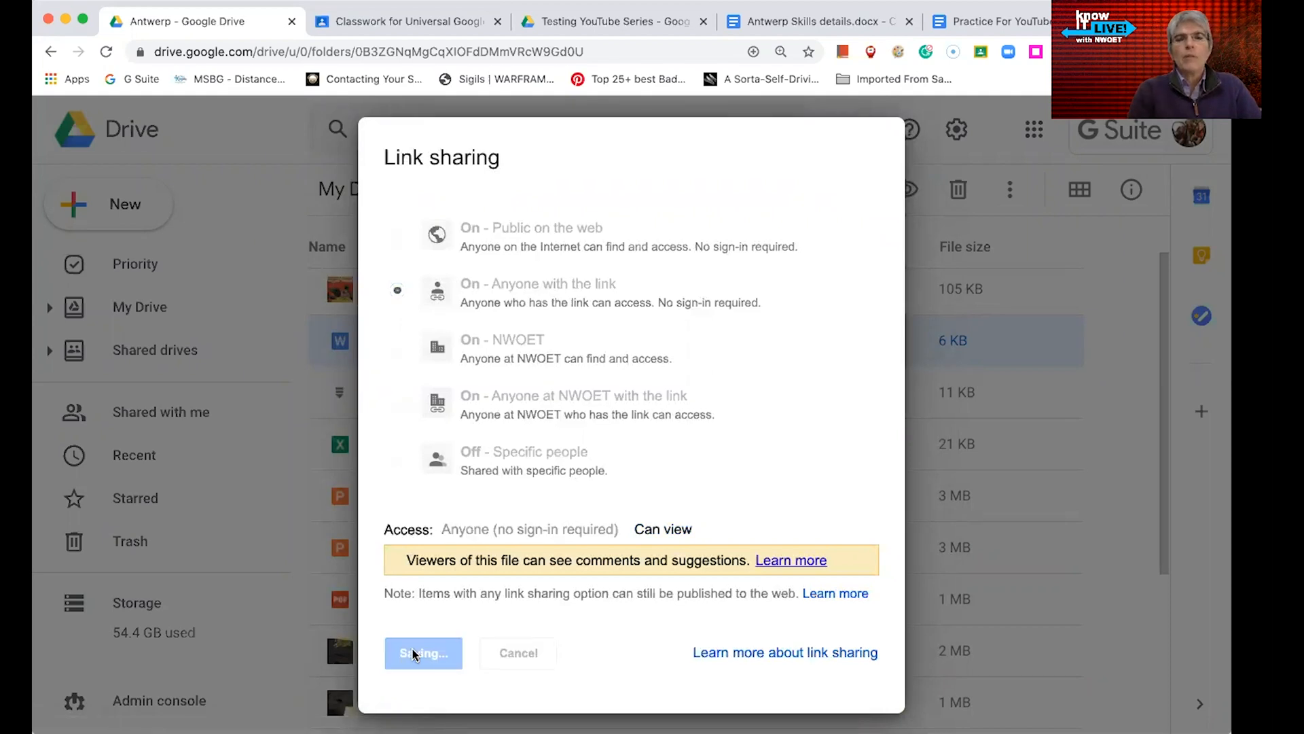
left_click(406, 608)
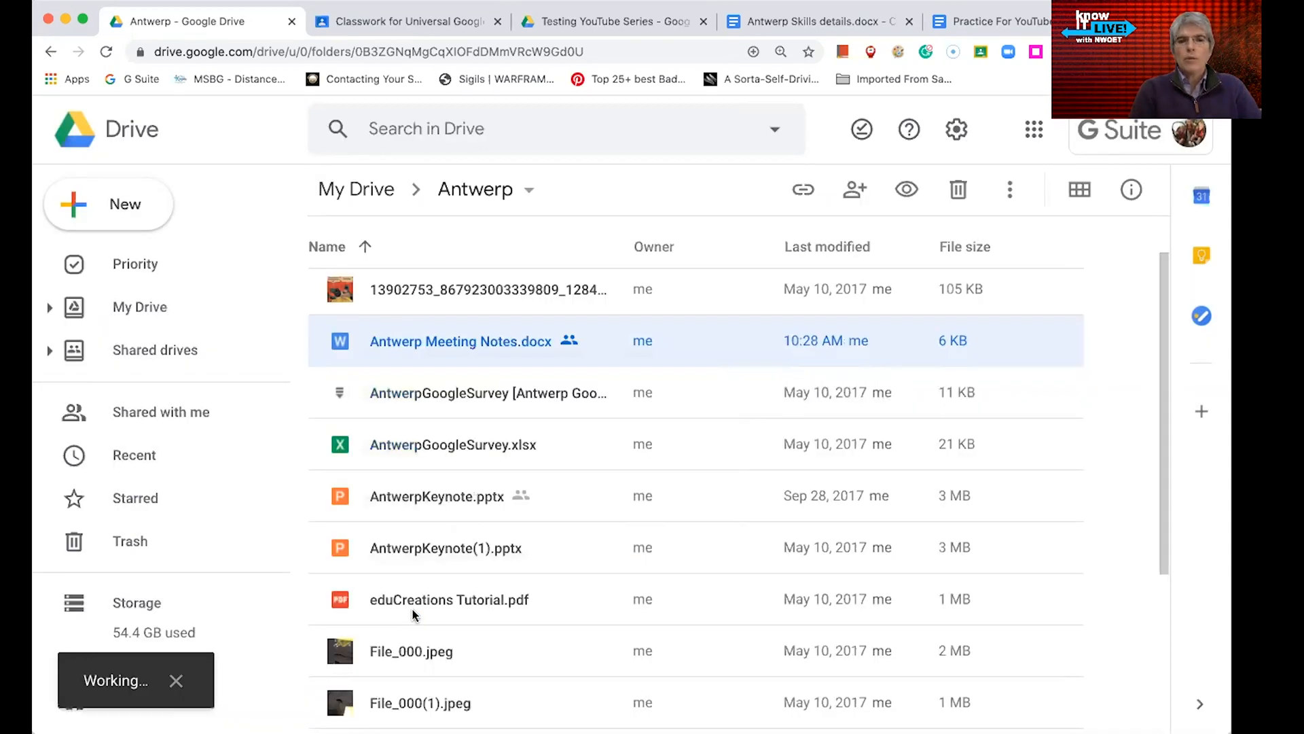
left_click(406, 607)
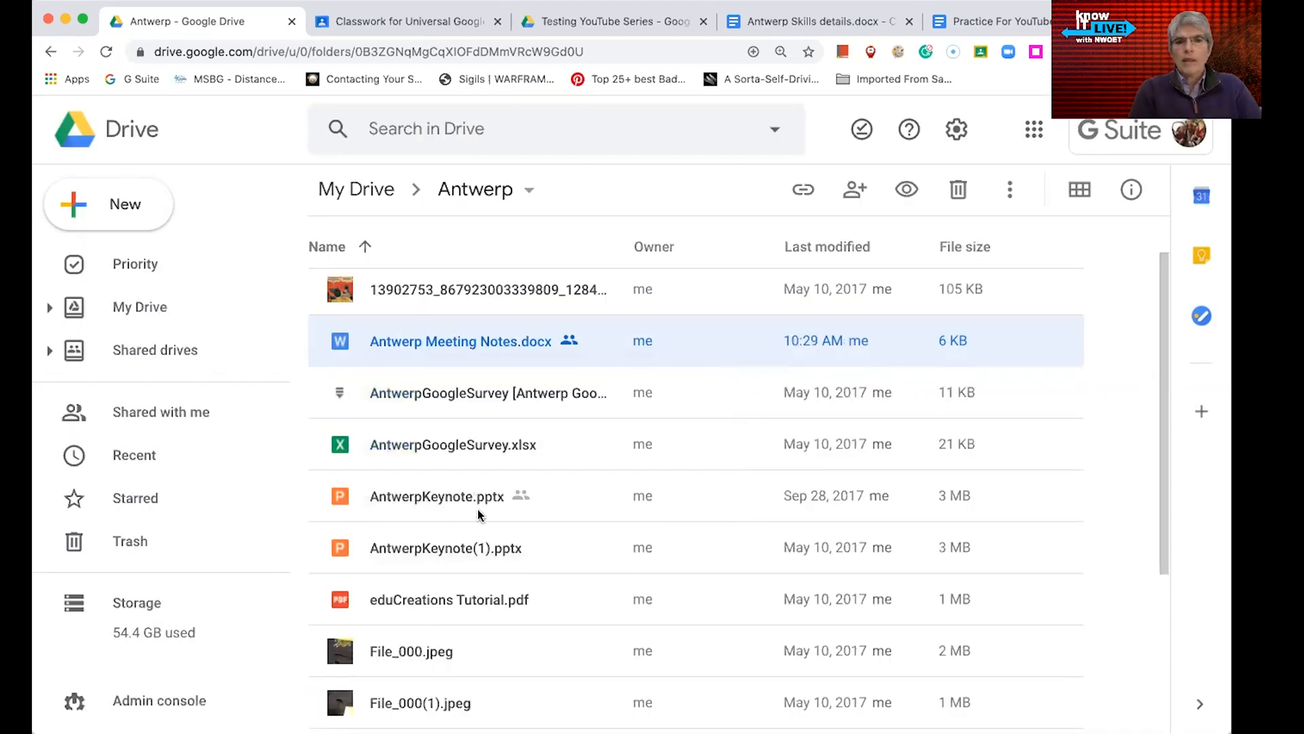
right_click(442, 338)
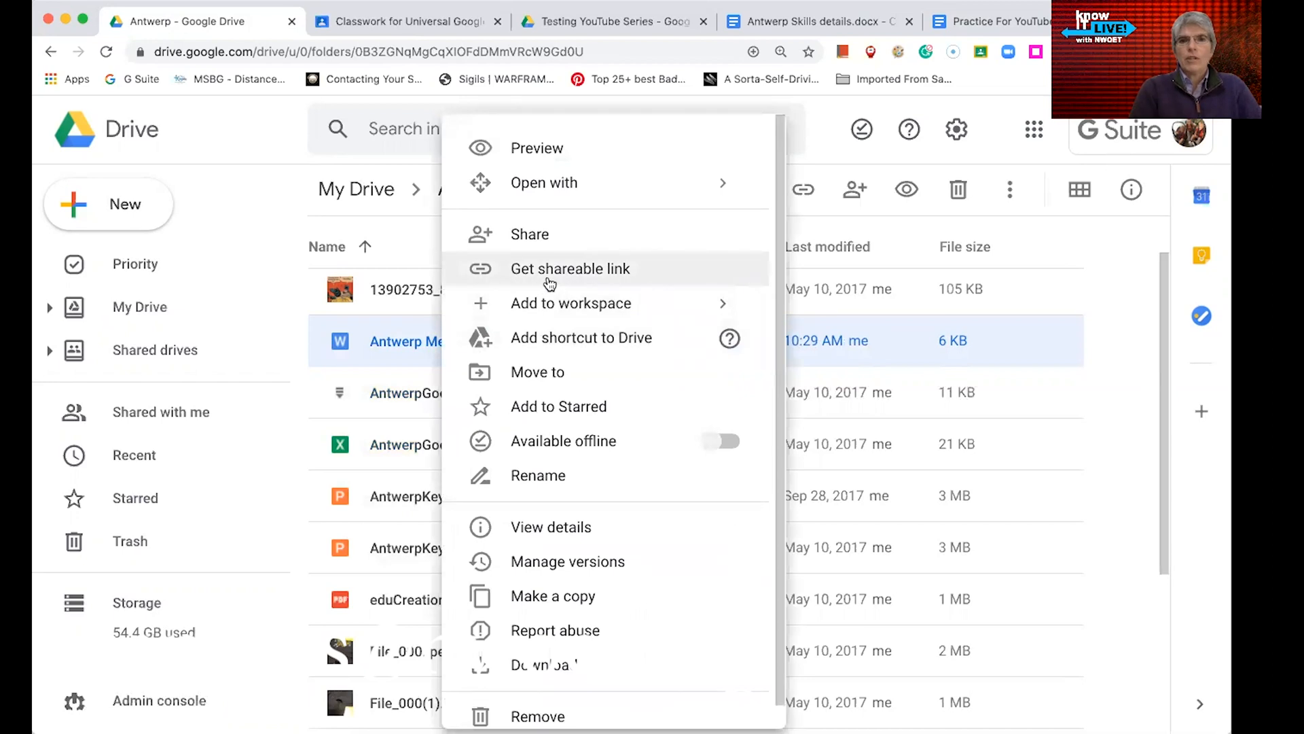
left_click(400, 516)
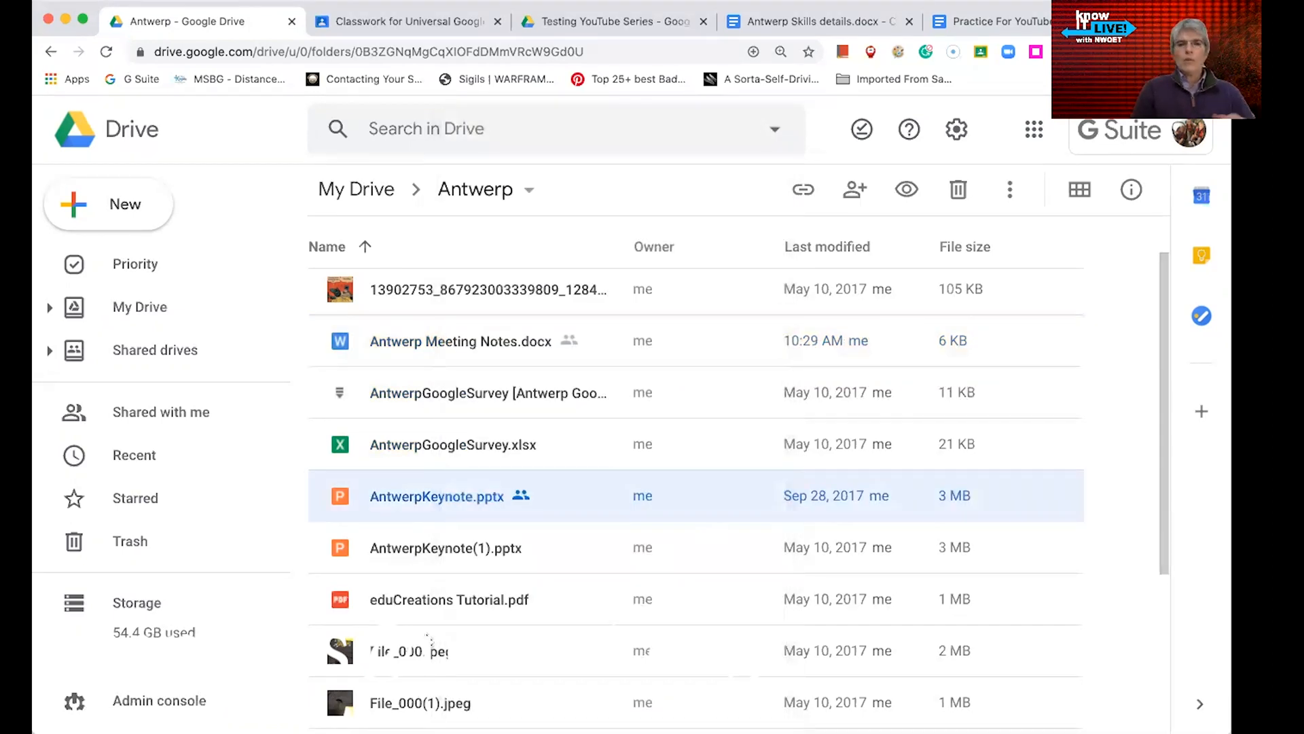